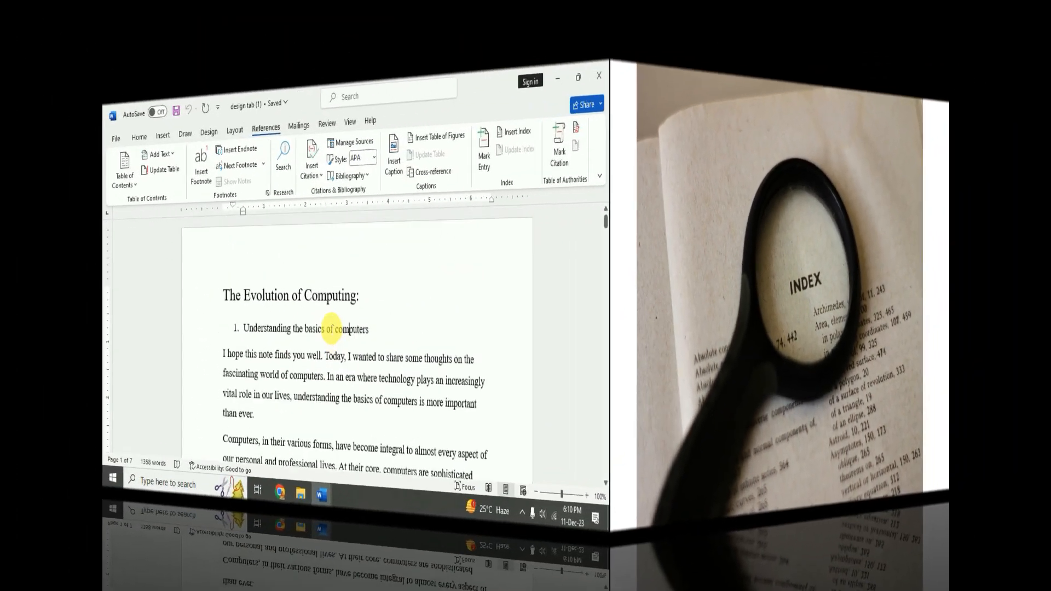
Look over the document's section lines and bring up the Home tab's style tools
{"action": "scroll", "coordinate": [469, 340], "scroll_direction": "down", "scroll_amount": 8}
{"action": "scroll", "coordinate": [469, 336], "scroll_direction": "up", "scroll_amount": 5}
{"action": "scroll", "coordinate": [477, 340], "scroll_direction": "up", "scroll_amount": 5}
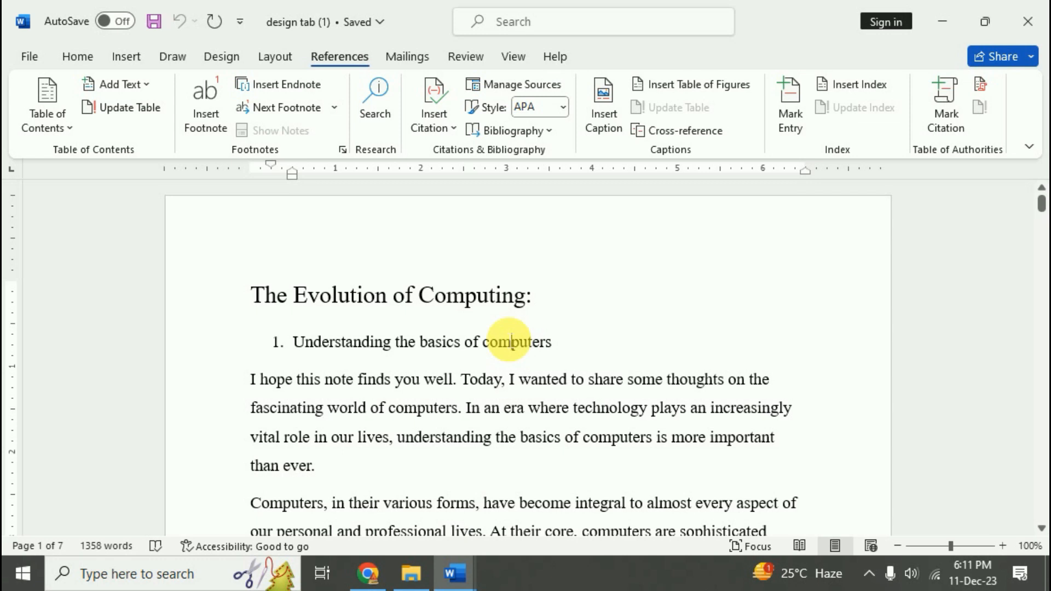
{"action": "scroll", "coordinate": [520, 386], "scroll_direction": "down", "scroll_amount": 10}
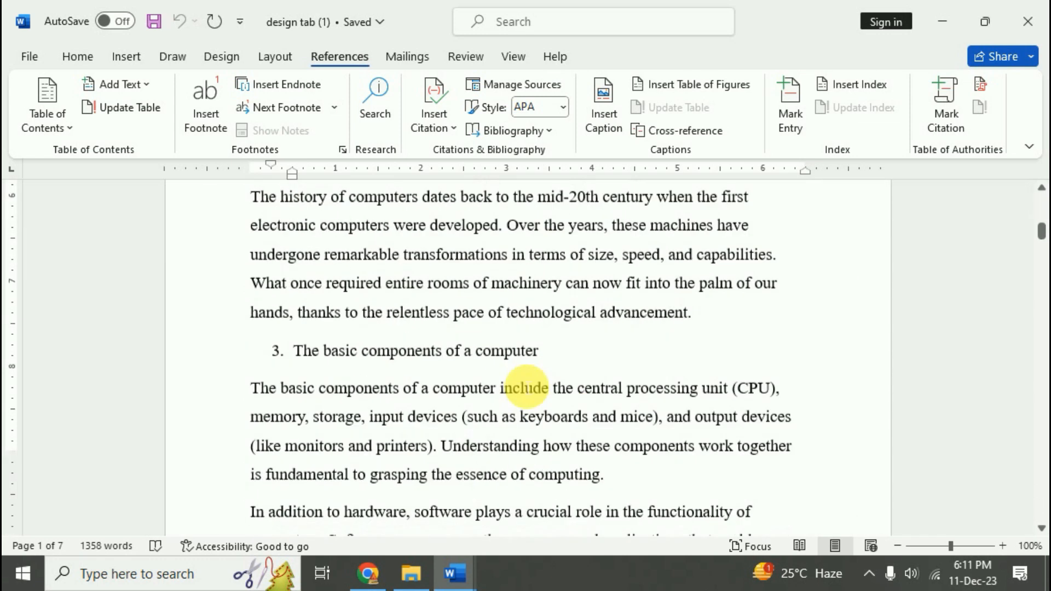
{"action": "scroll", "coordinate": [528, 387], "scroll_direction": "up", "scroll_amount": 10}
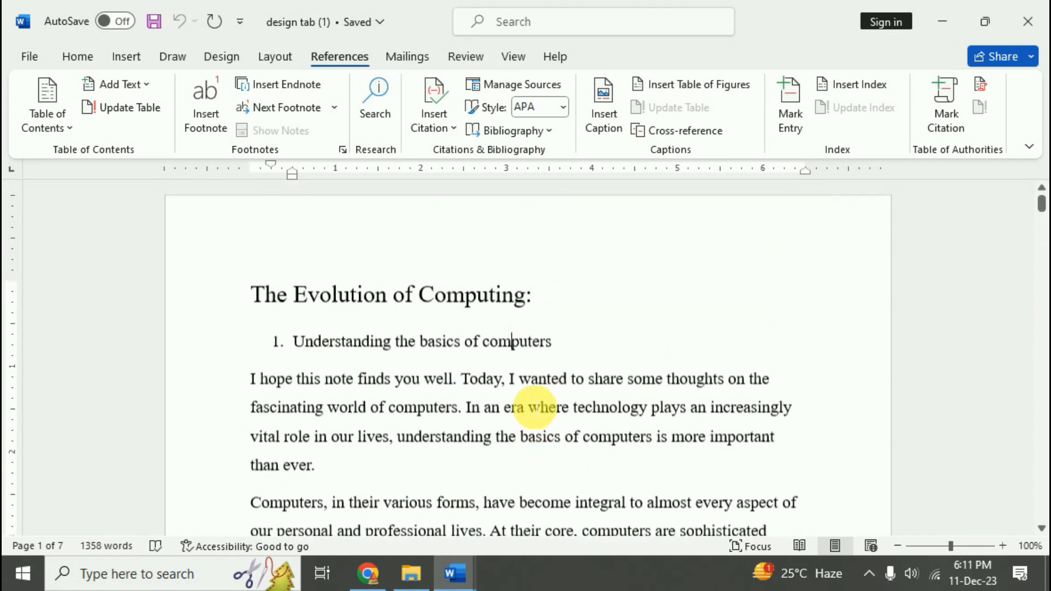
{"action": "left_click", "coordinate": [528, 345]}
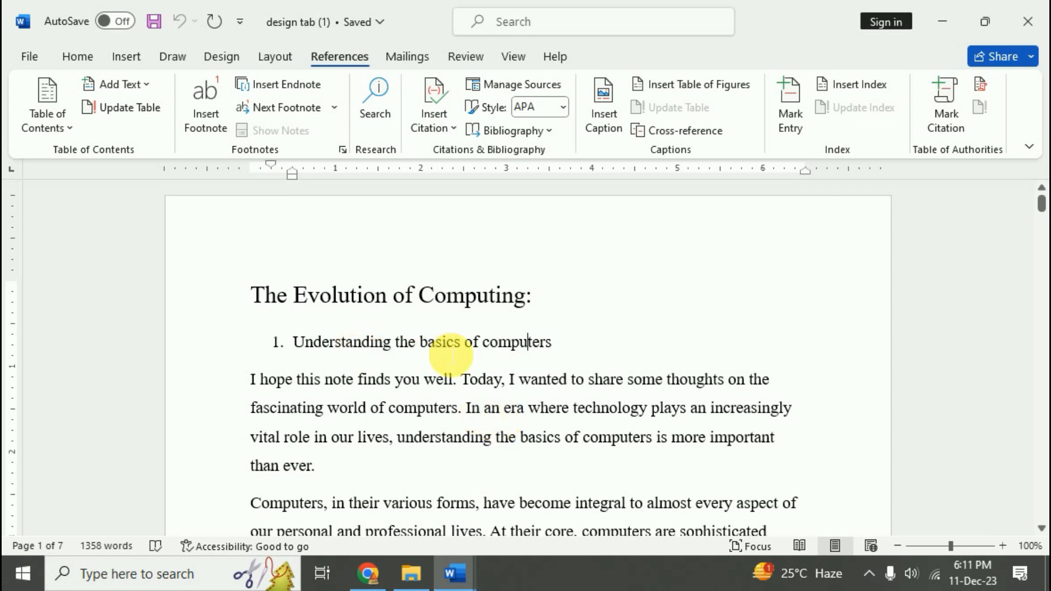
{"action": "left_click", "coordinate": [362, 344]}
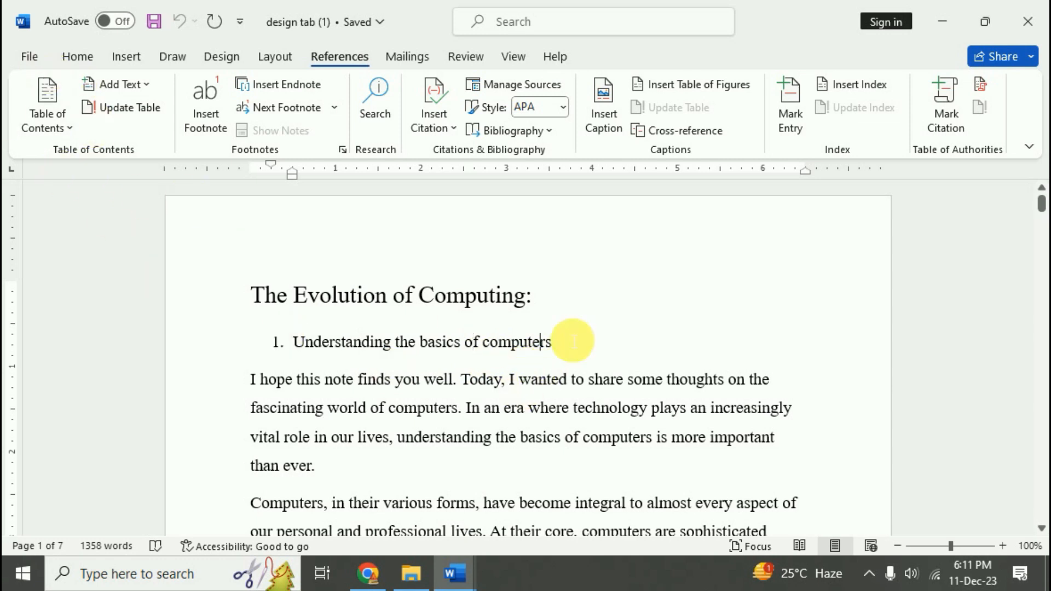
{"action": "left_click", "coordinate": [518, 357]}
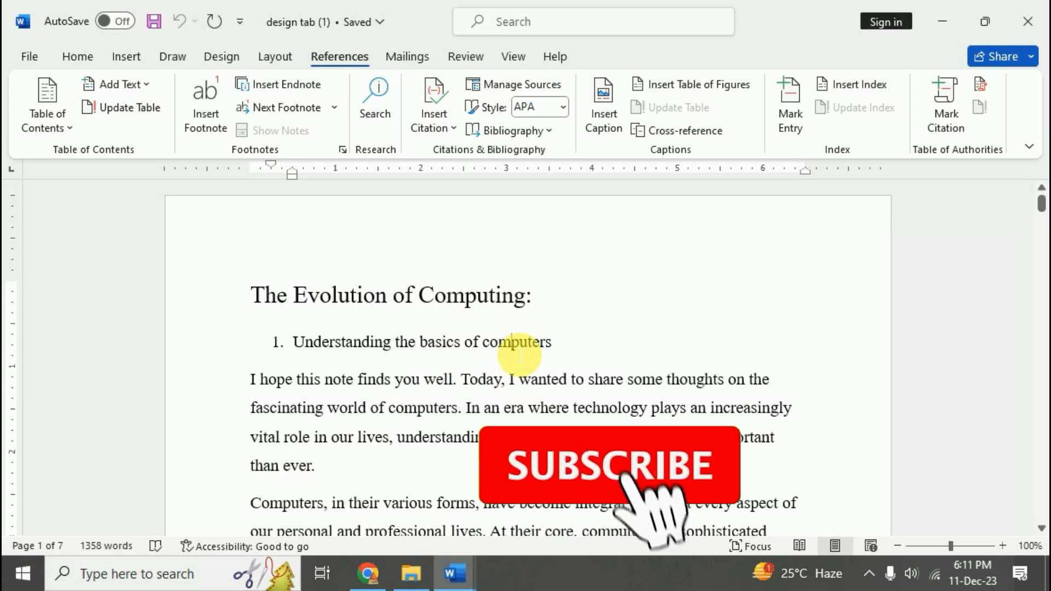
{"action": "left_click", "coordinate": [84, 63]}
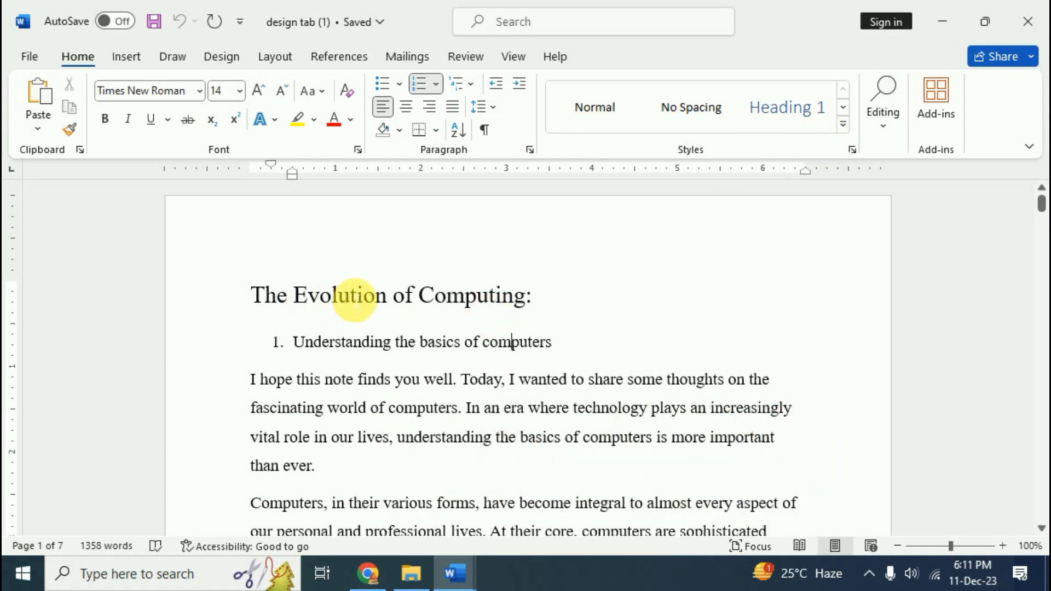
Apply the Title style to 'The Evolution of Computing:' from the Styles pane
{"action": "left_click", "coordinate": [351, 298]}
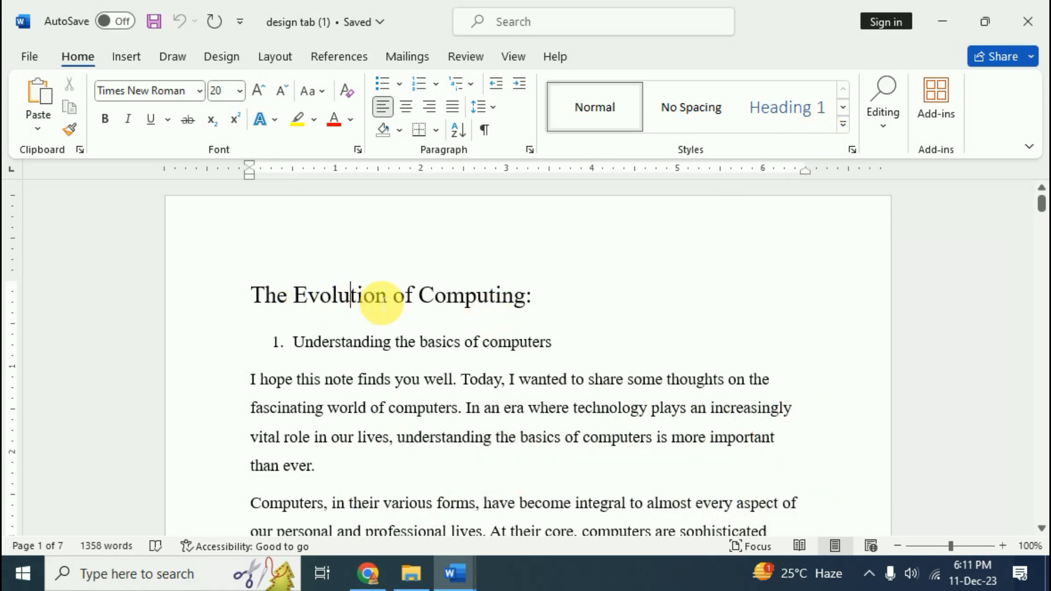
{"action": "left_click", "coordinate": [851, 150]}
{"action": "left_click_drag", "start_coordinate": [514, 251], "coordinate": [852, 180]}
{"action": "scroll", "coordinate": [831, 253], "scroll_direction": "down", "scroll_amount": 1}
{"action": "left_click", "coordinate": [781, 261]}
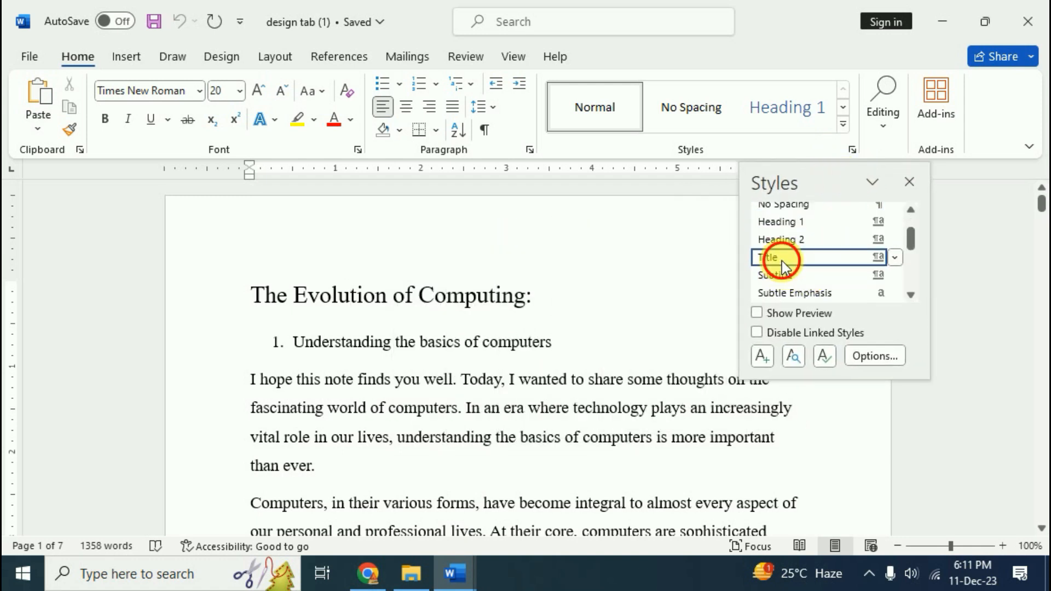
Make 'Understanding the basics of computers', 'The history of computers' and 'The basic components of a computer' Heading 1
{"action": "left_click", "coordinate": [335, 332]}
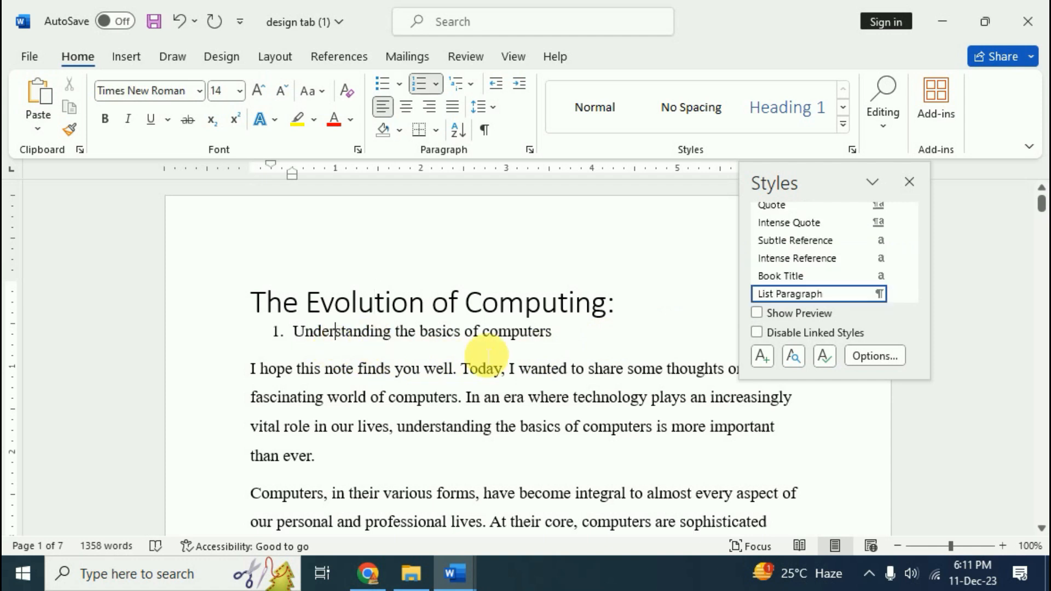
{"action": "scroll", "coordinate": [819, 256], "scroll_direction": "up", "scroll_amount": 4}
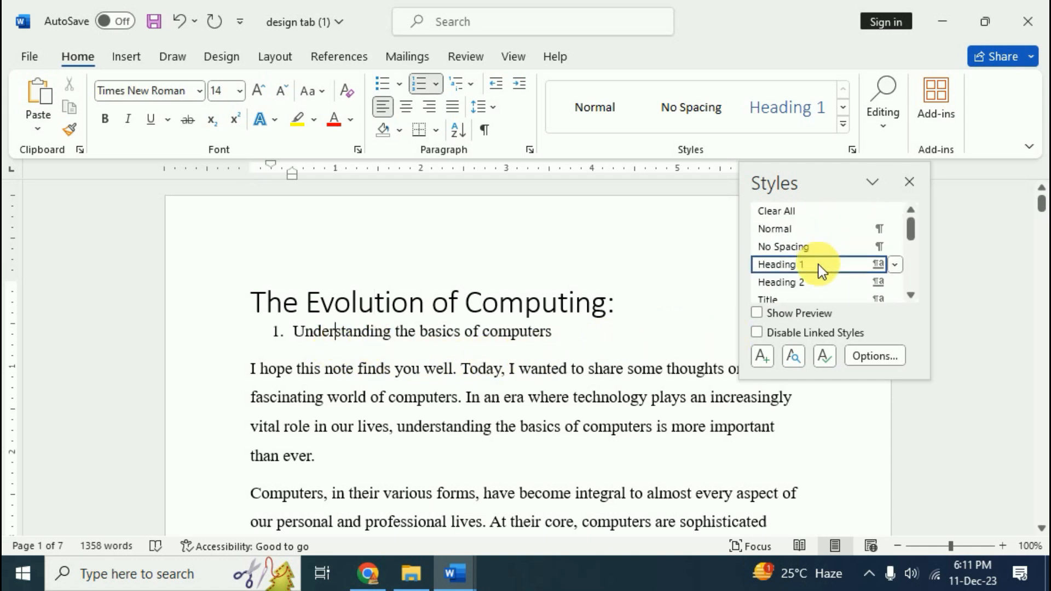
{"action": "left_click", "coordinate": [786, 267]}
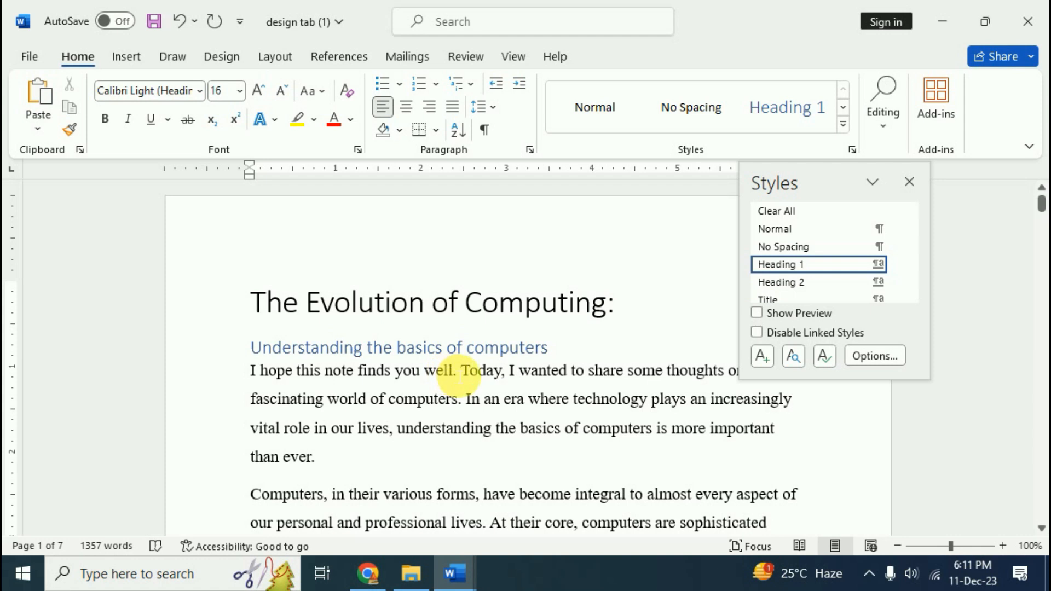
{"action": "scroll", "coordinate": [459, 377], "scroll_direction": "down", "scroll_amount": 3}
{"action": "left_click", "coordinate": [399, 322]}
{"action": "scroll", "coordinate": [803, 269], "scroll_direction": "up", "scroll_amount": 4}
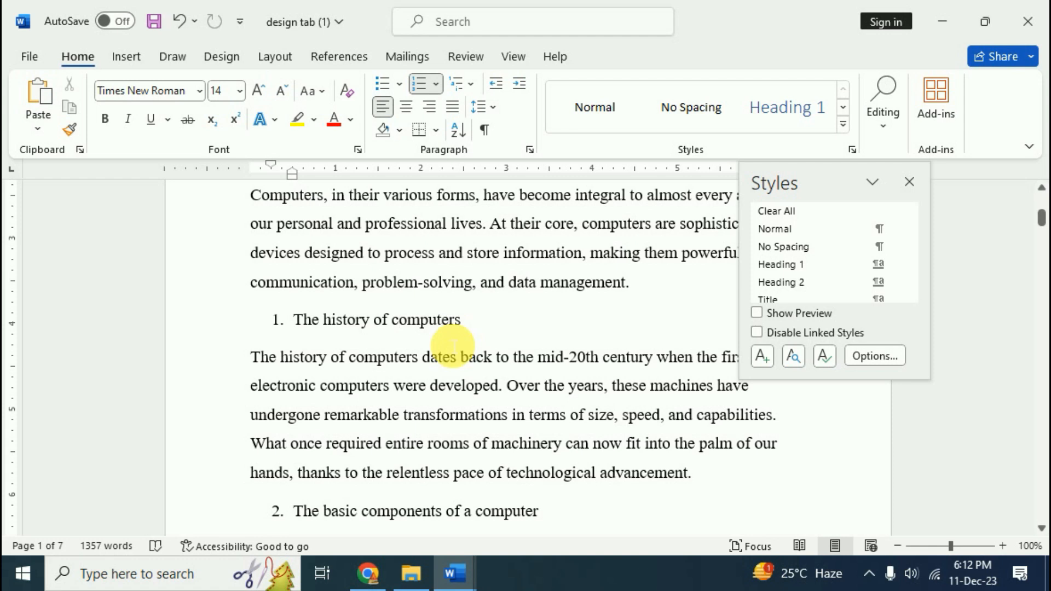
{"action": "mouse_move", "coordinate": [793, 264]}
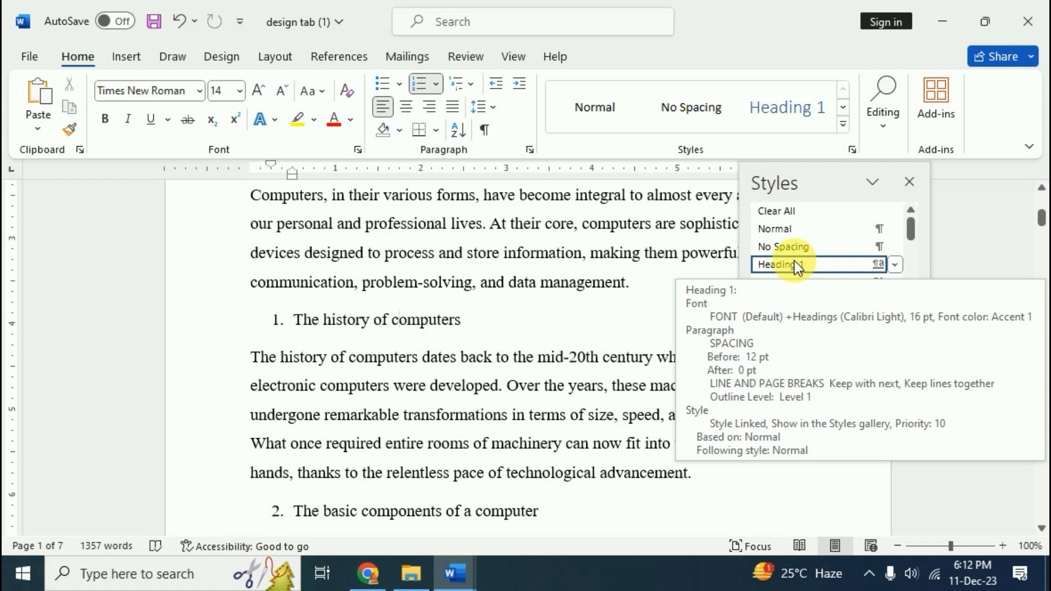
{"action": "left_click", "coordinate": [790, 263]}
{"action": "scroll", "coordinate": [549, 456], "scroll_direction": "down", "scroll_amount": 1}
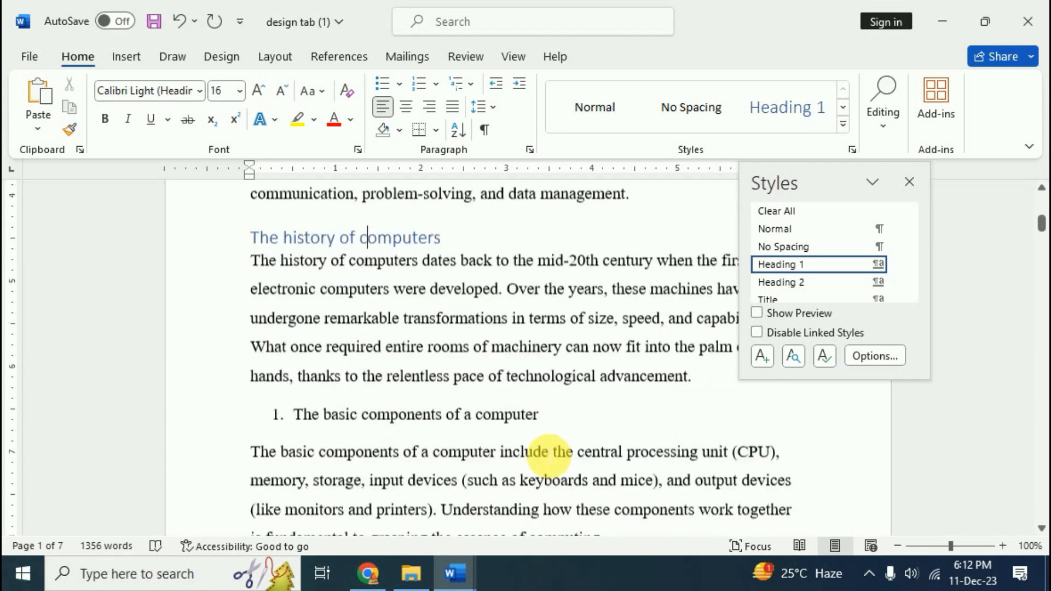
{"action": "left_click", "coordinate": [415, 374]}
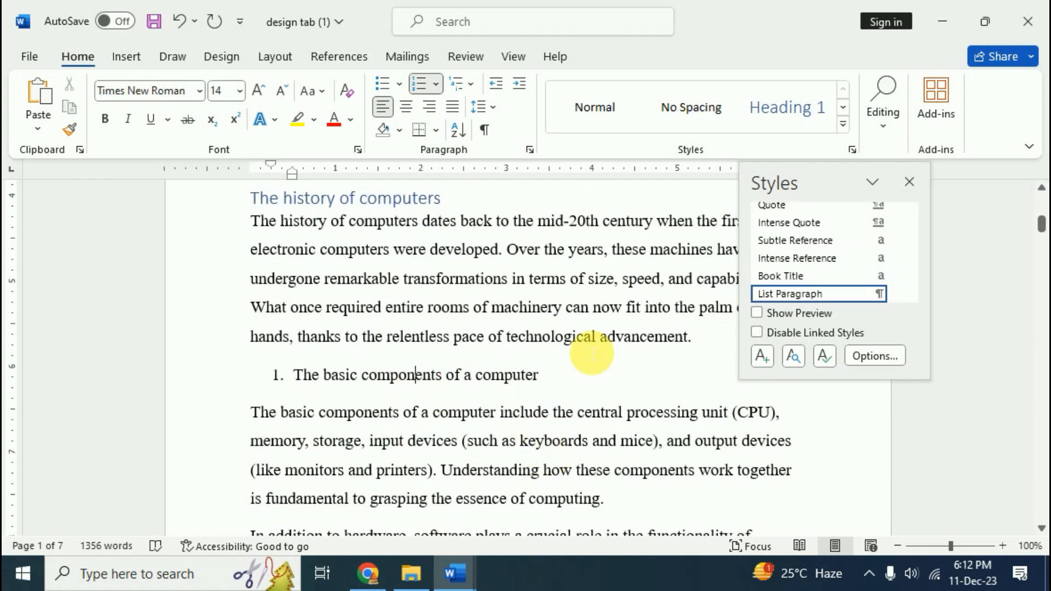
{"action": "left_click", "coordinate": [803, 264]}
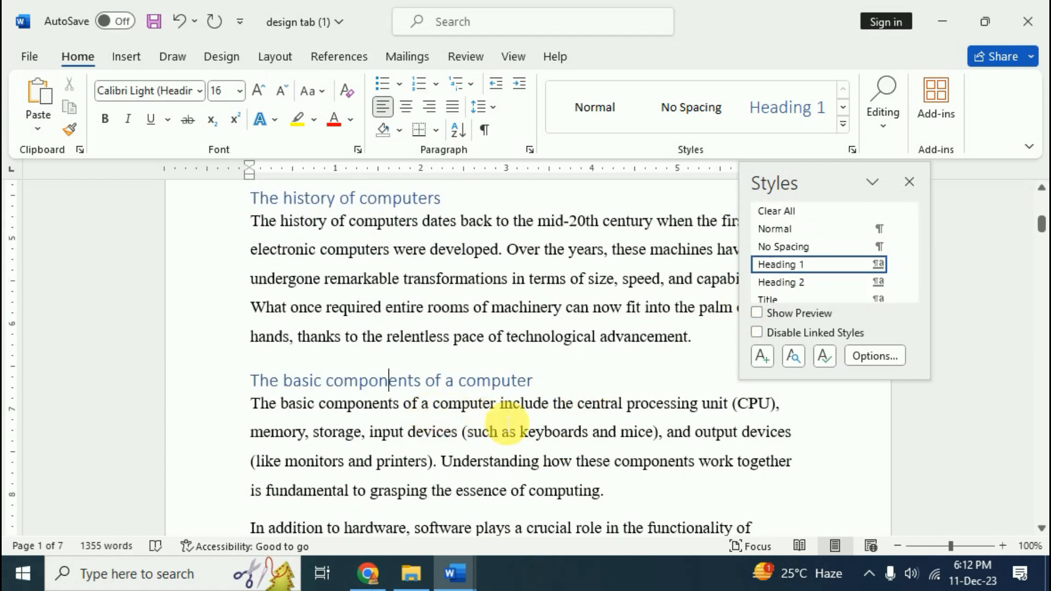
{"action": "scroll", "coordinate": [503, 418], "scroll_direction": "down", "scroll_amount": 3}
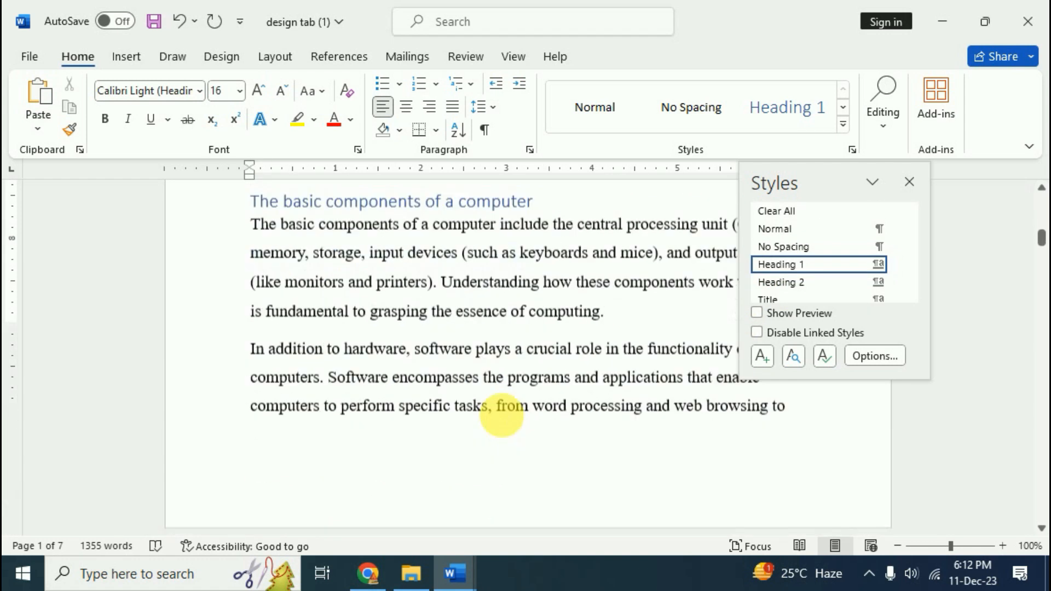
Apply the Subtitle style to 'Components of a Computer:'
{"action": "scroll", "coordinate": [502, 415], "scroll_direction": "down", "scroll_amount": 5}
{"action": "left_click", "coordinate": [370, 323]}
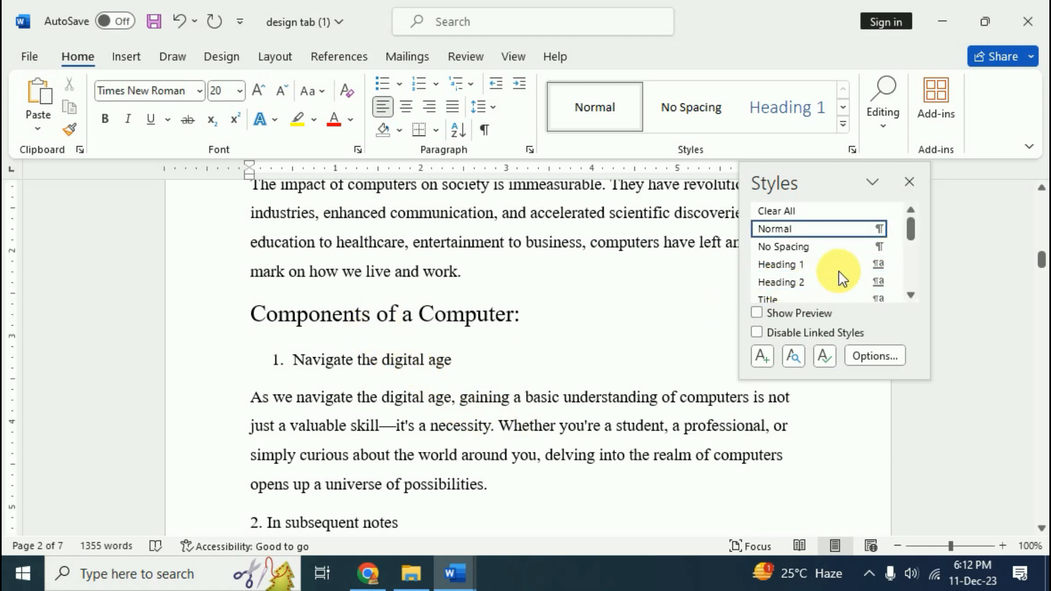
{"action": "left_click", "coordinate": [911, 295]}
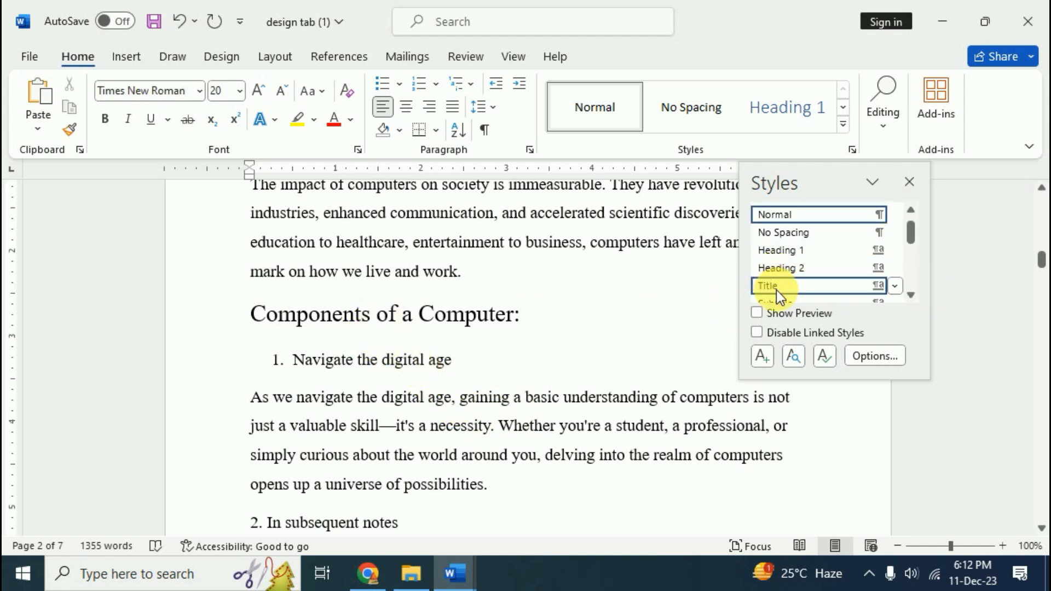
{"action": "left_click", "coordinate": [911, 295]}
{"action": "left_click", "coordinate": [787, 286]}
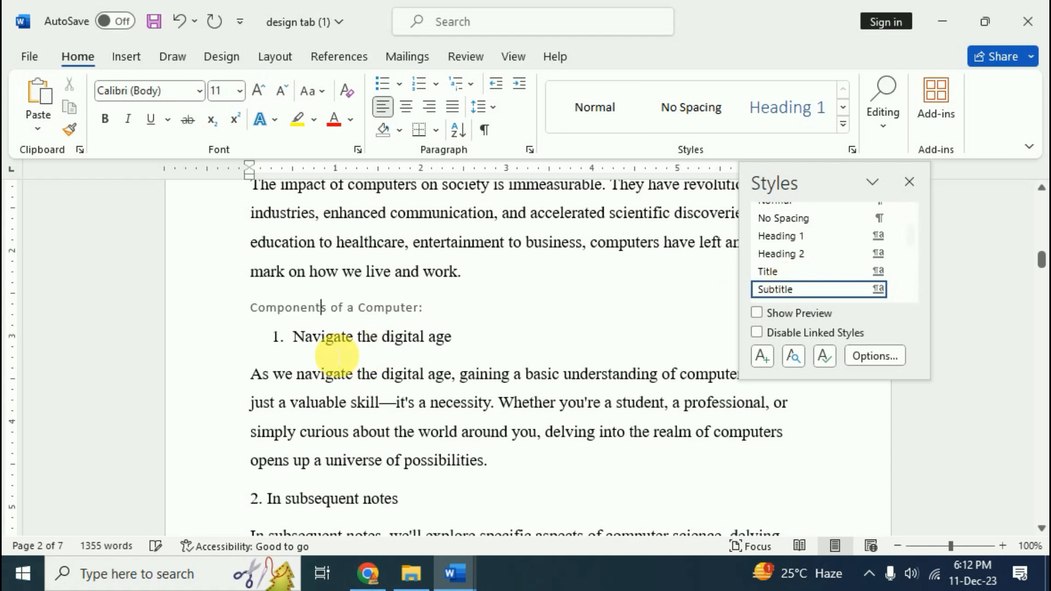
Make 'Navigate the digital age' and 'In subsequent notes' Heading 2
{"action": "left_click", "coordinate": [342, 336]}
{"action": "scroll", "coordinate": [799, 263], "scroll_direction": "up", "scroll_amount": 2}
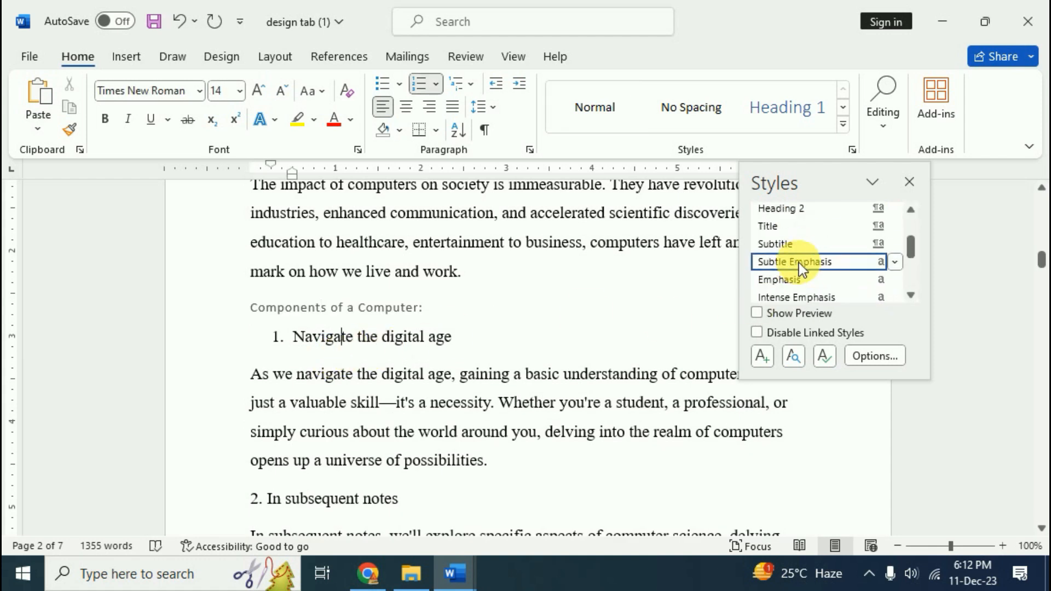
{"action": "left_click", "coordinate": [793, 212]}
{"action": "scroll", "coordinate": [354, 414], "scroll_direction": "down", "scroll_amount": 3}
{"action": "left_click", "coordinate": [340, 395]}
{"action": "left_click", "coordinate": [795, 283]}
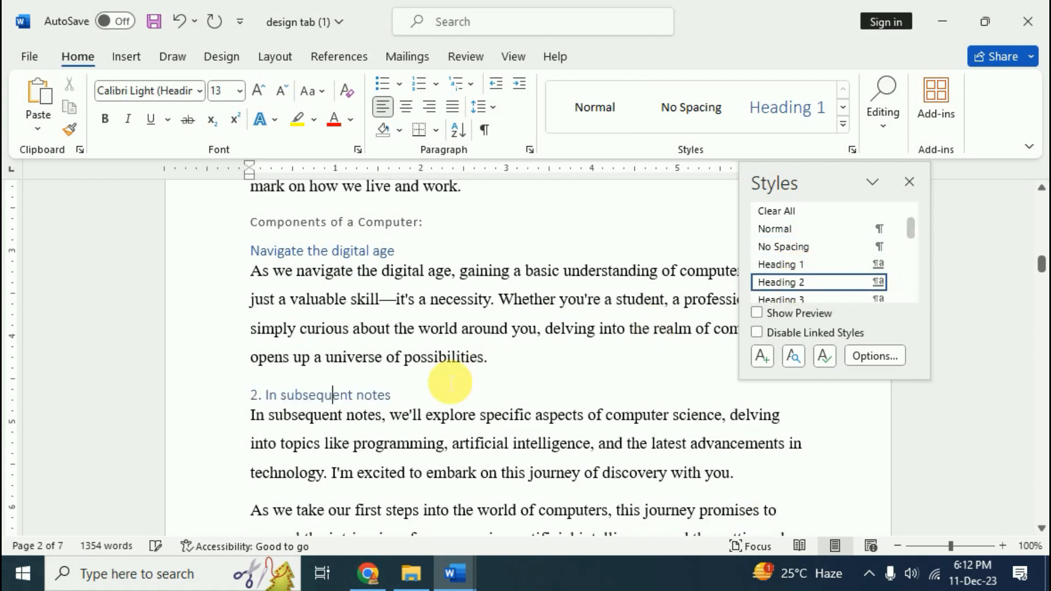
Make 'Software: The Soul of the Machine' a Heading 3
{"action": "scroll", "coordinate": [450, 383], "scroll_direction": "down", "scroll_amount": 8}
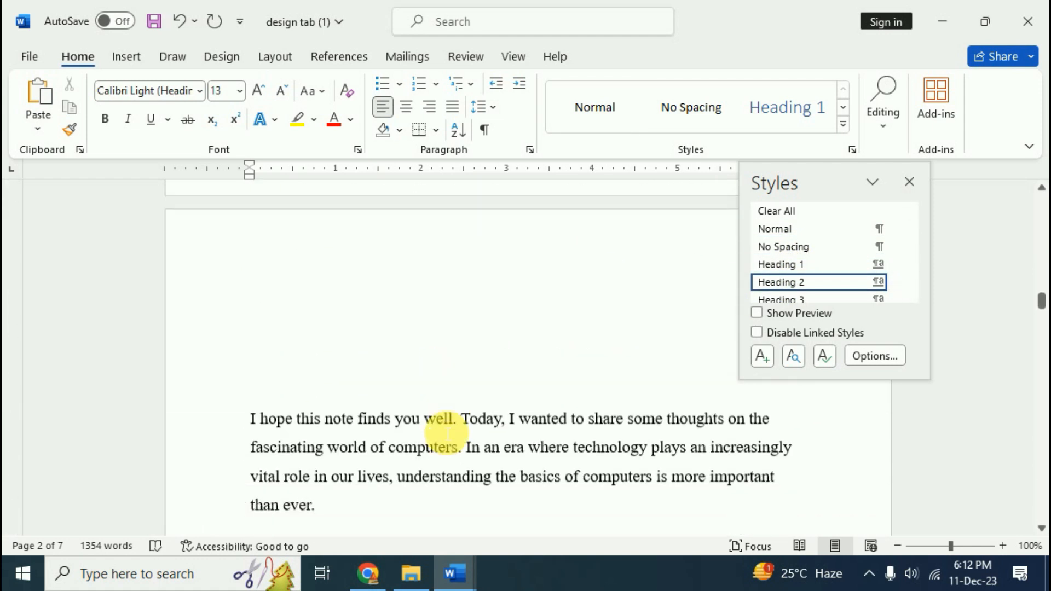
{"action": "scroll", "coordinate": [448, 433], "scroll_direction": "down", "scroll_amount": 4}
{"action": "left_click", "coordinate": [442, 427]}
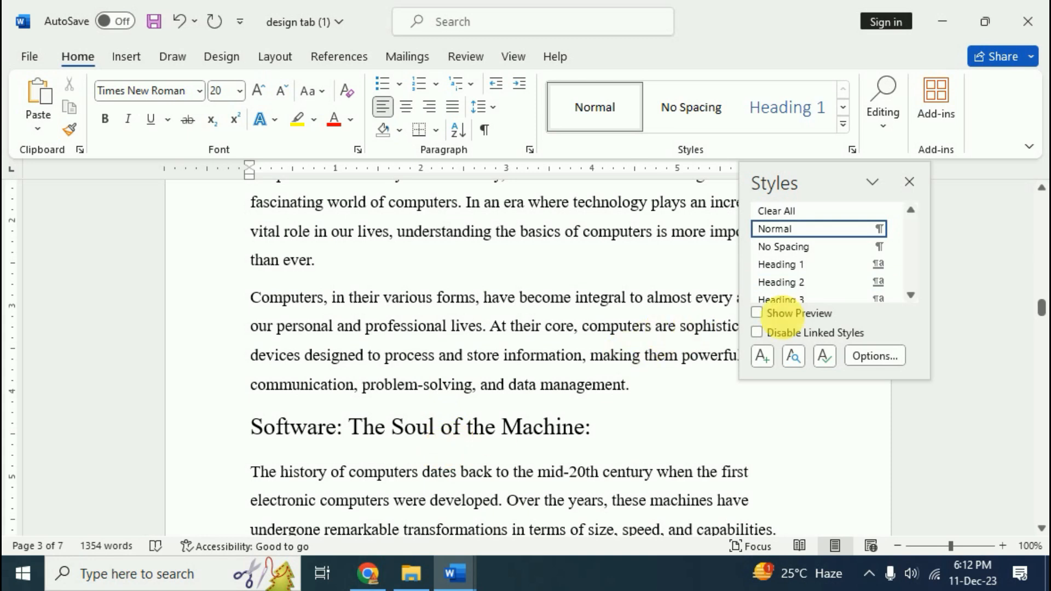
{"action": "left_click", "coordinate": [796, 300]}
{"action": "scroll", "coordinate": [432, 424], "scroll_direction": "down", "scroll_amount": 10}
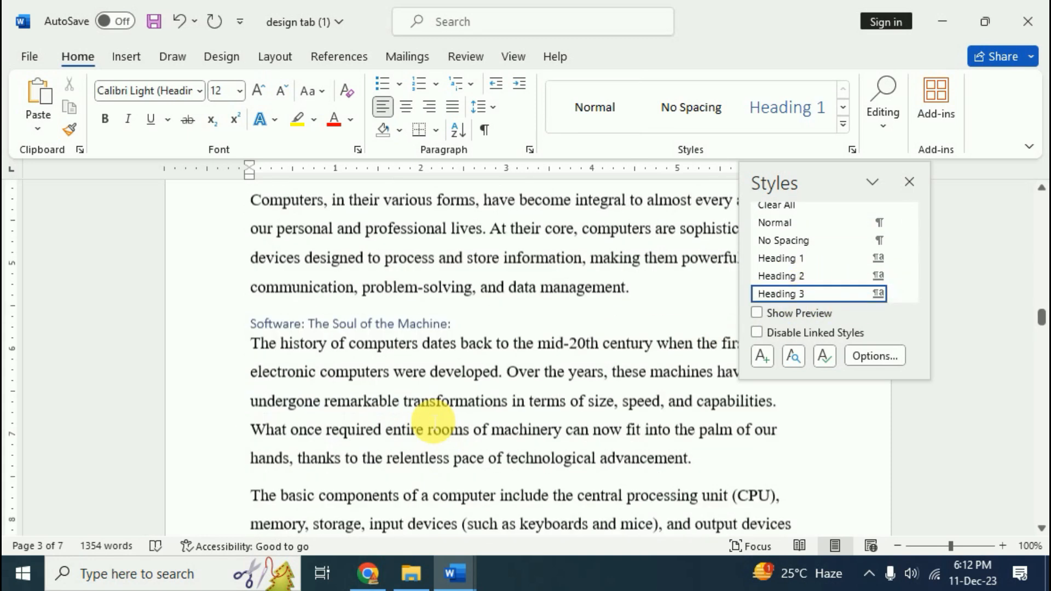
{"action": "scroll", "coordinate": [439, 422], "scroll_direction": "down", "scroll_amount": 3}
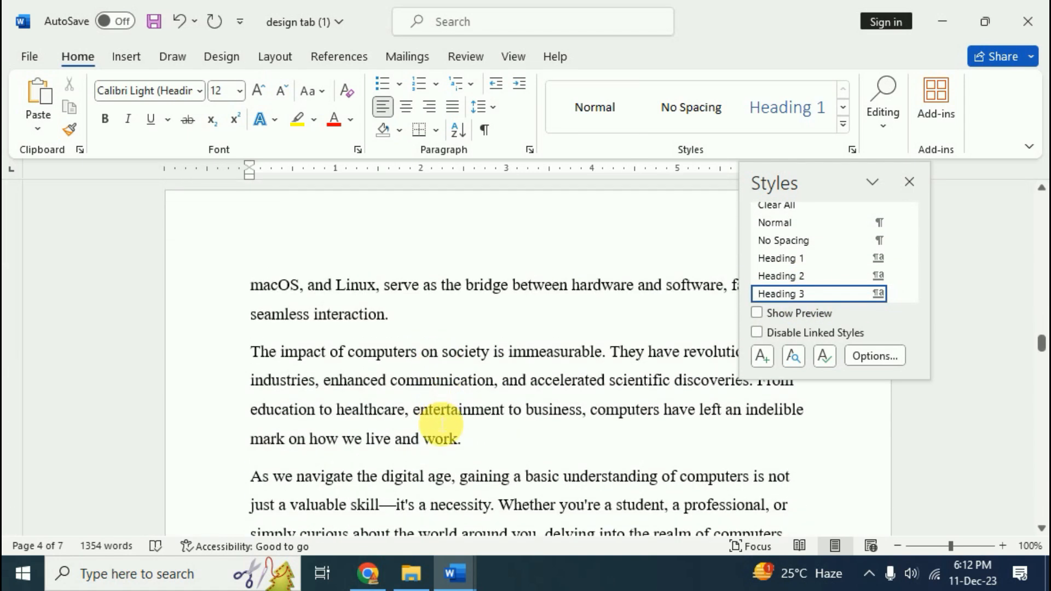
{"action": "scroll", "coordinate": [441, 424], "scroll_direction": "up", "scroll_amount": 10}
{"action": "scroll", "coordinate": [440, 424], "scroll_direction": "up", "scroll_amount": 6}
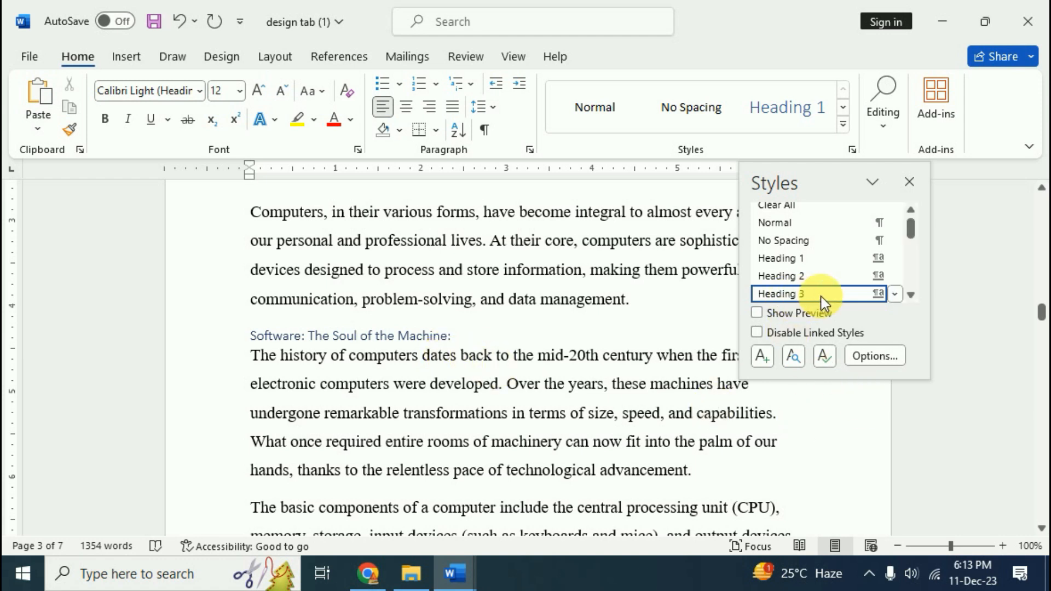
Modify Heading 3 to Times New Roman, 18 pt, bold, in orange (Accent 2)
{"action": "left_click", "coordinate": [896, 294]}
{"action": "left_click", "coordinate": [730, 342]}
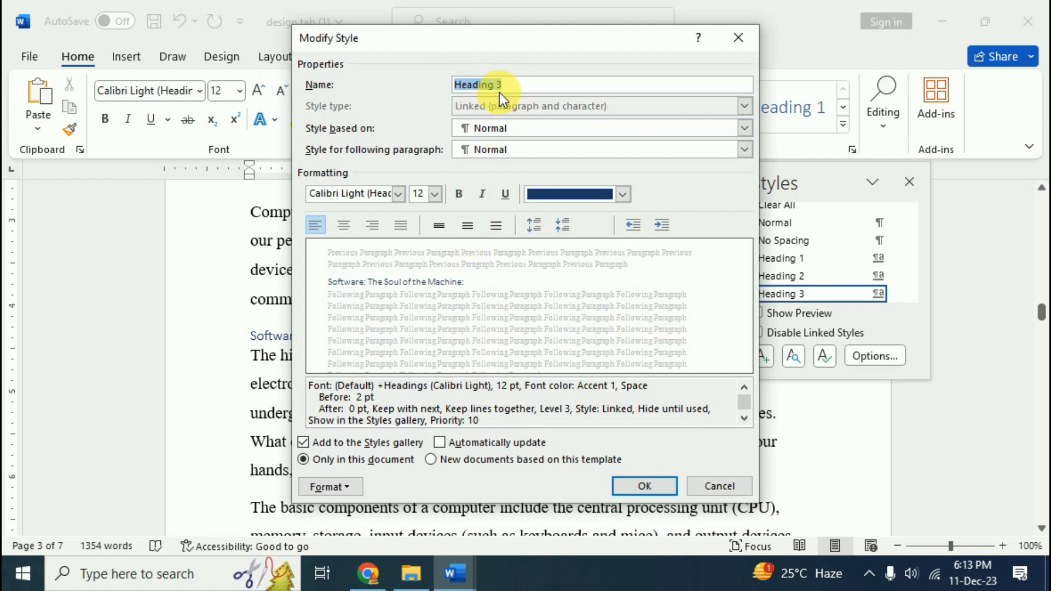
{"action": "left_click", "coordinate": [398, 194]}
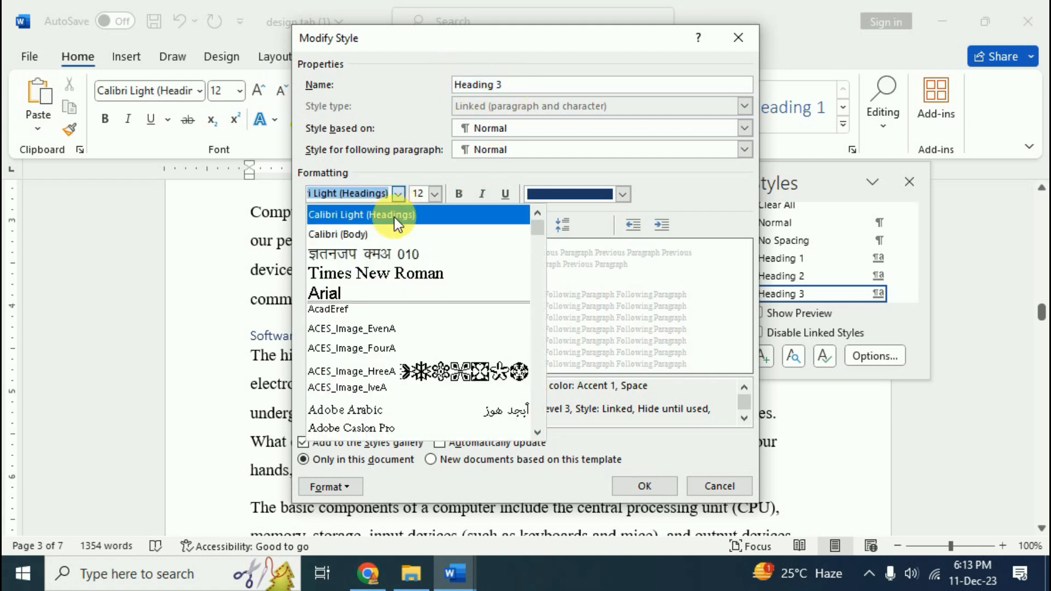
{"action": "left_click", "coordinate": [375, 272]}
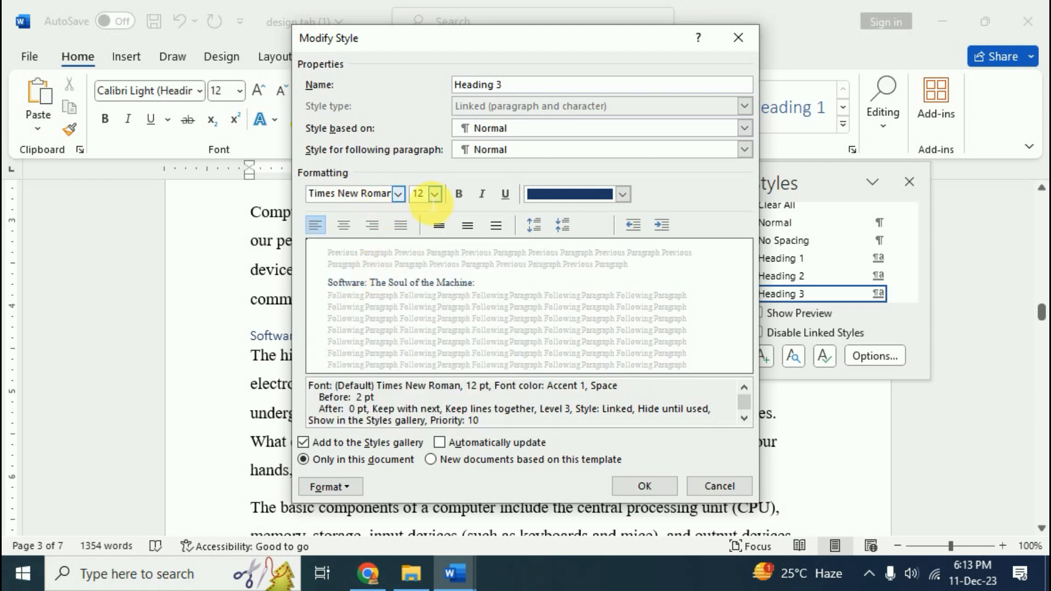
{"action": "left_click", "coordinate": [434, 195]}
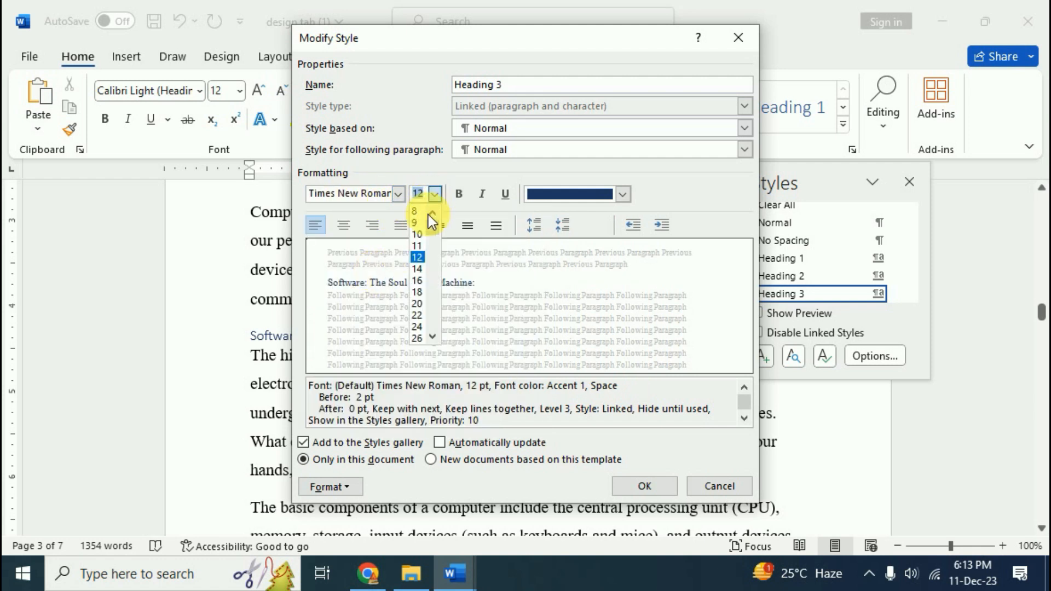
{"action": "left_click", "coordinate": [418, 290]}
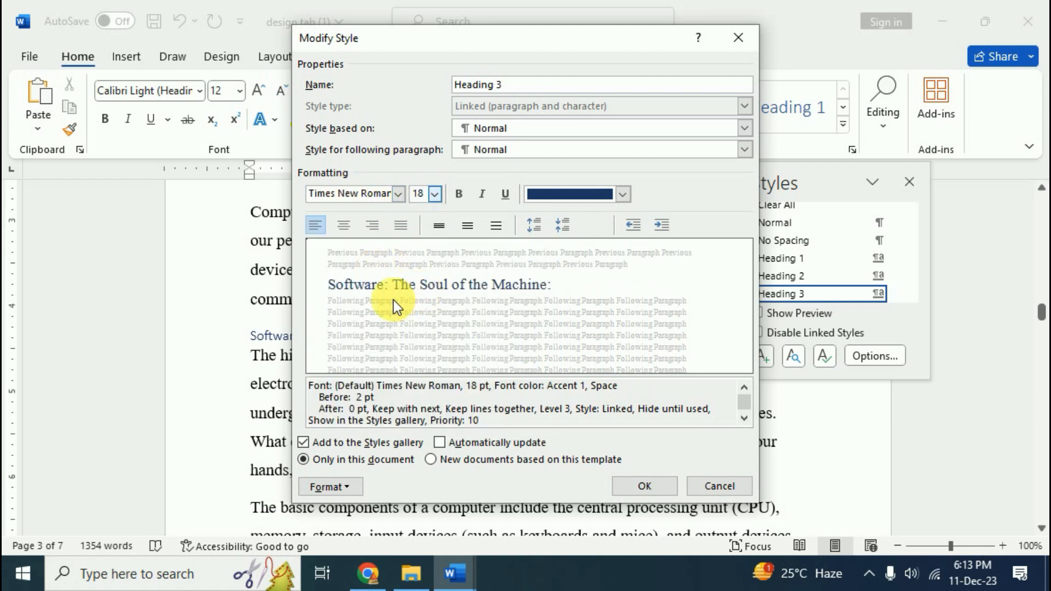
{"action": "left_click", "coordinate": [461, 195]}
{"action": "left_click", "coordinate": [623, 200]}
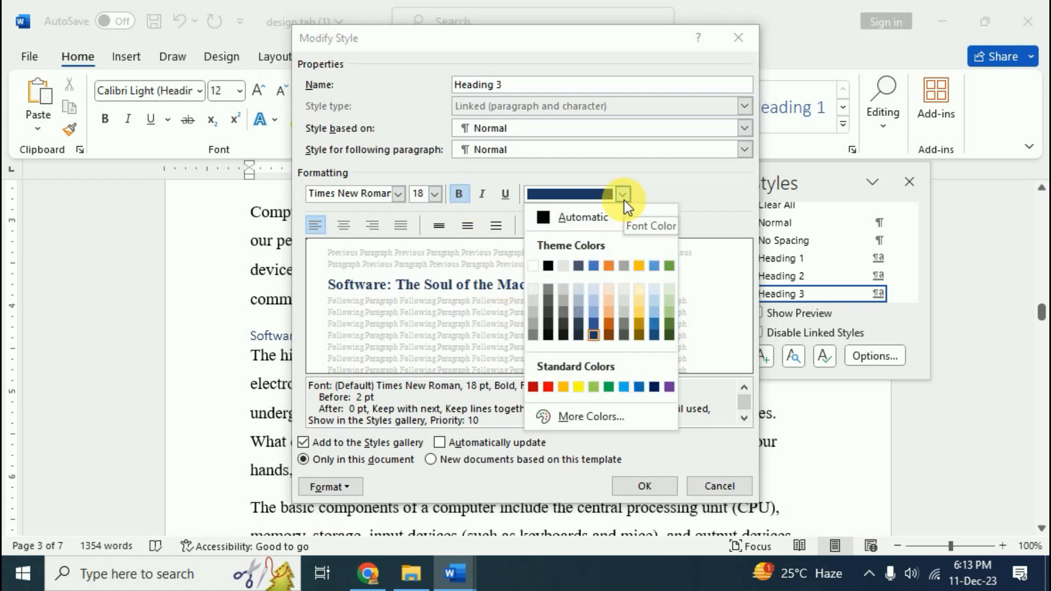
{"action": "left_click", "coordinate": [612, 324]}
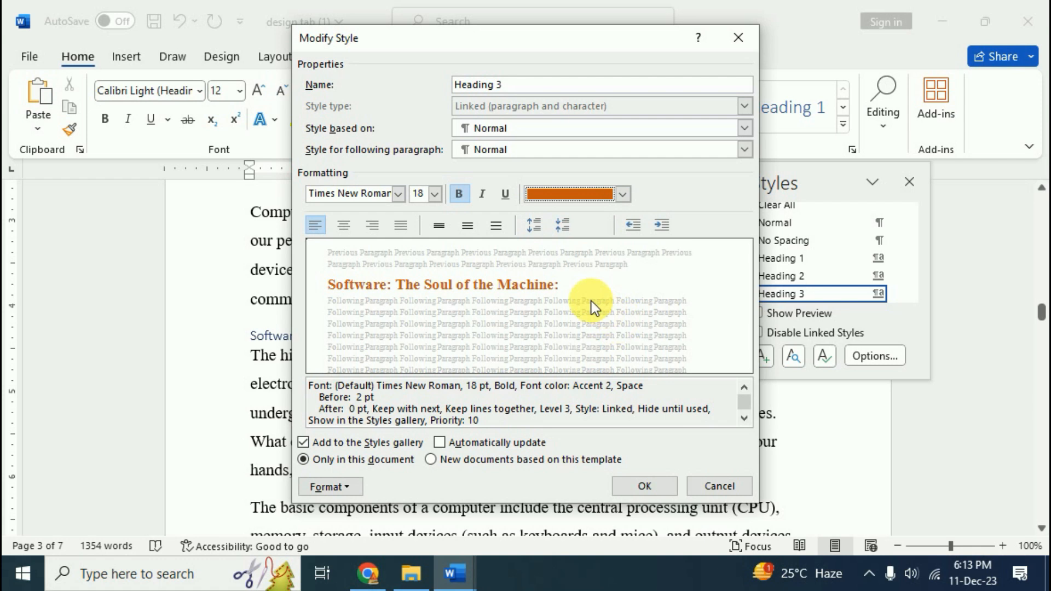
{"action": "left_click", "coordinate": [654, 494]}
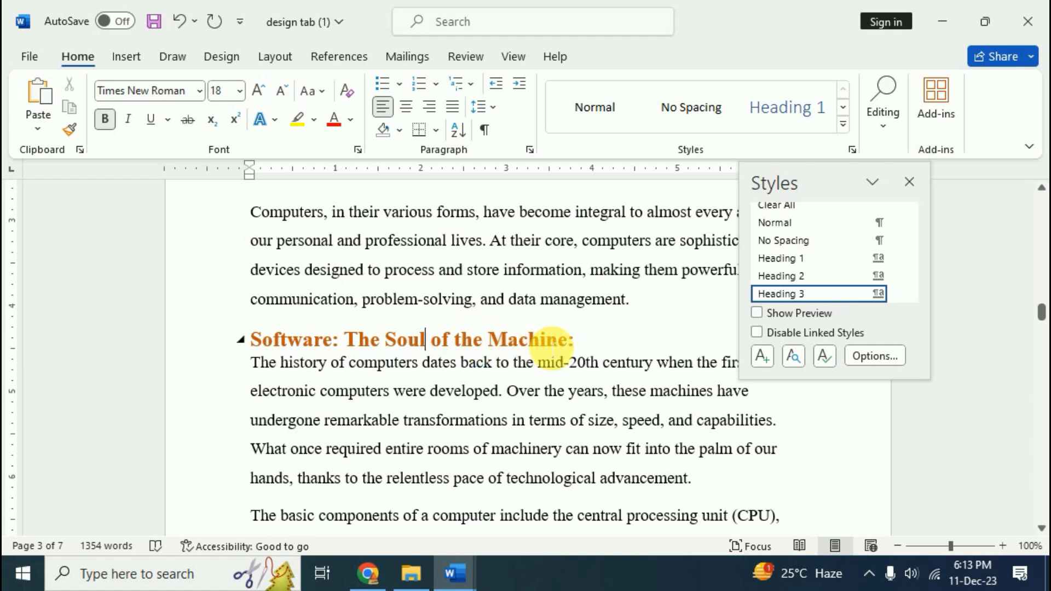
Close the Styles pane and insert a blank page before the title with Ctrl+Enter
{"action": "scroll", "coordinate": [525, 372], "scroll_direction": "down", "scroll_amount": 2}
{"action": "scroll", "coordinate": [504, 405], "scroll_direction": "up", "scroll_amount": 3}
{"action": "key", "text": "ctrl+Home"}
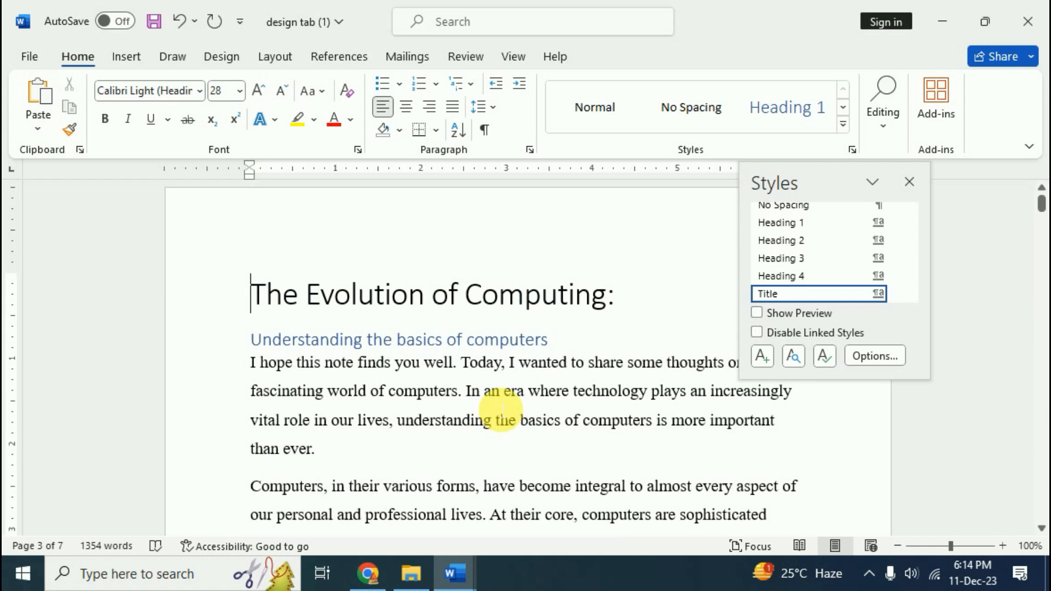
{"action": "left_click", "coordinate": [909, 182]}
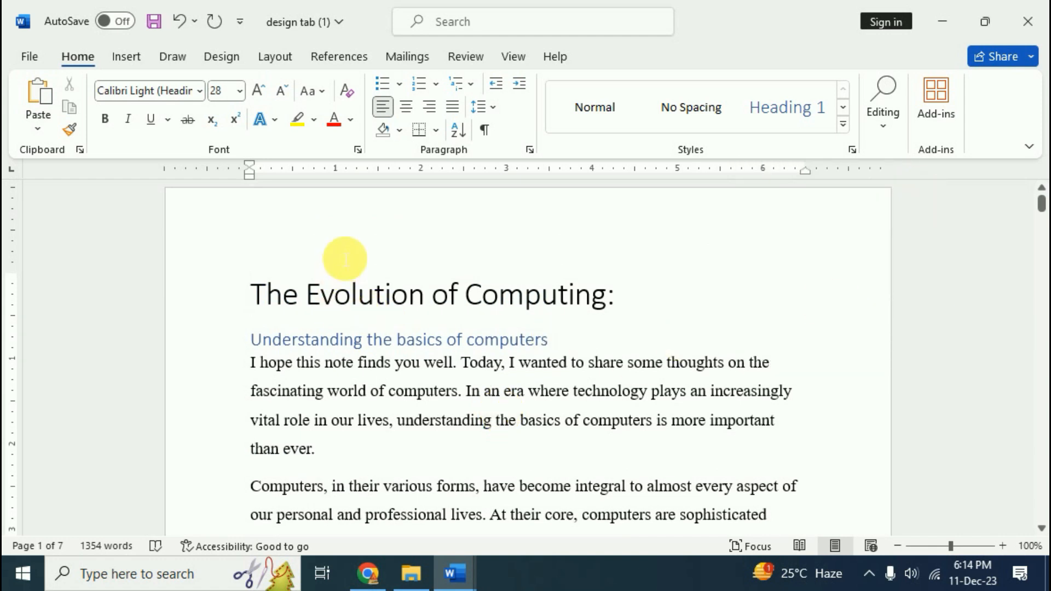
{"action": "key", "text": "ctrl+Return"}
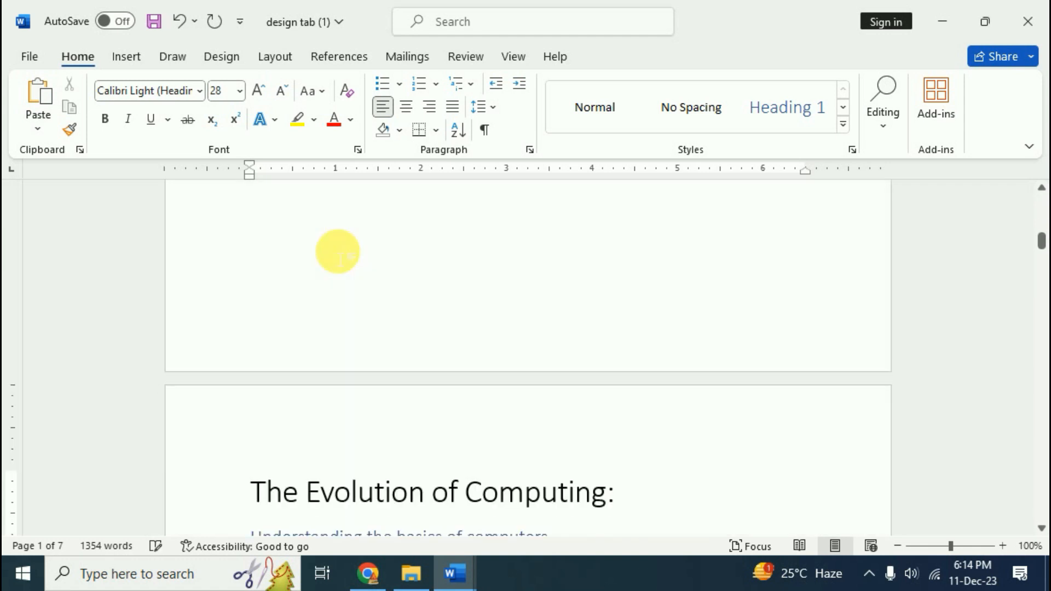
Insert an Automatic Table 2 table of contents on the new blank first page
{"action": "scroll", "coordinate": [338, 252], "scroll_direction": "up", "scroll_amount": 10}
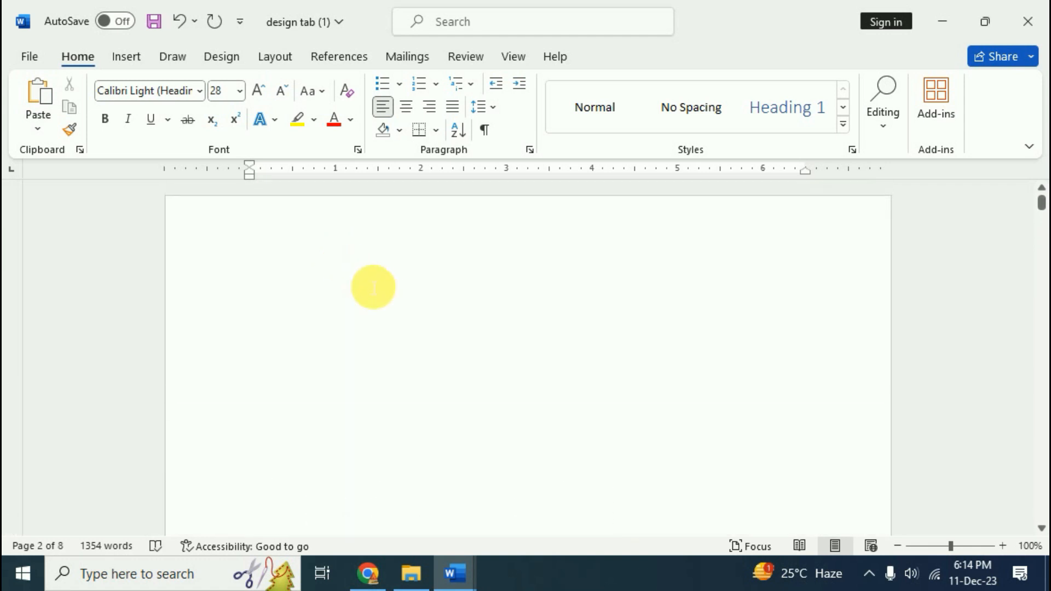
{"action": "left_click", "coordinate": [375, 332]}
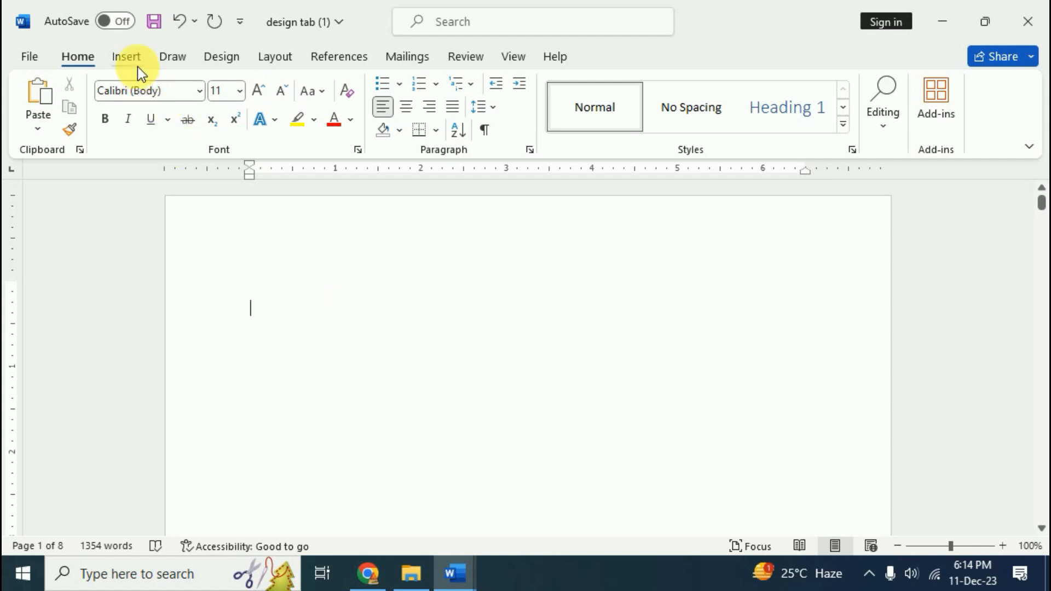
{"action": "left_click", "coordinate": [343, 58]}
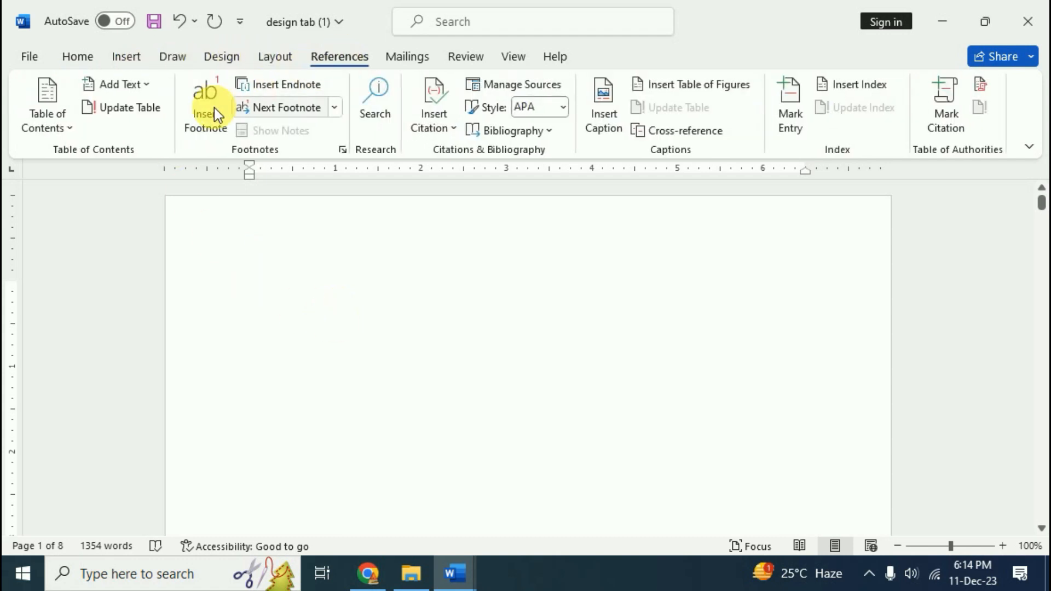
{"action": "left_click", "coordinate": [67, 127]}
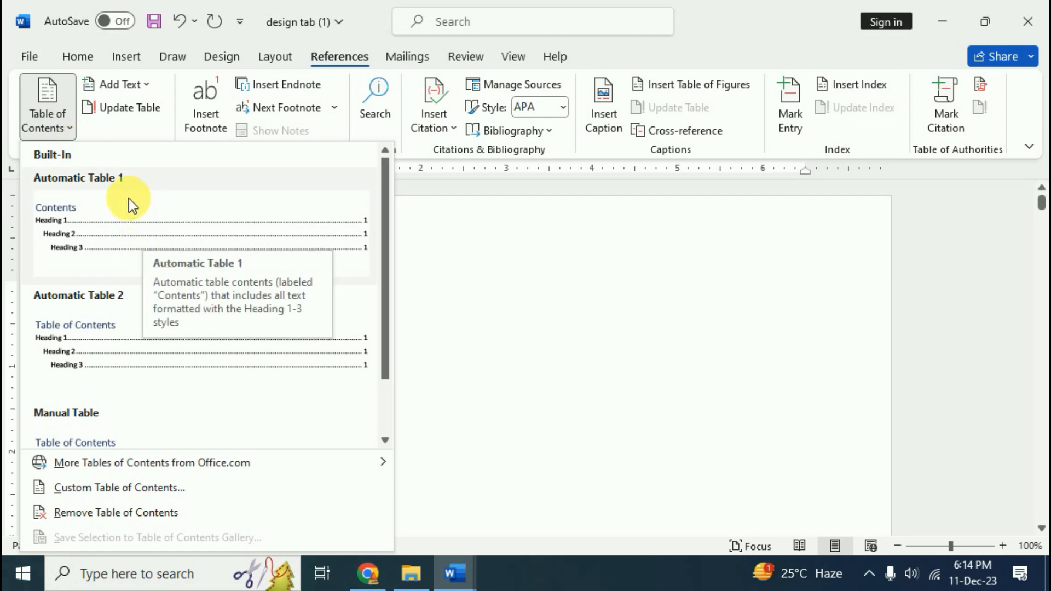
{"action": "scroll", "coordinate": [130, 314], "scroll_direction": "down", "scroll_amount": 1}
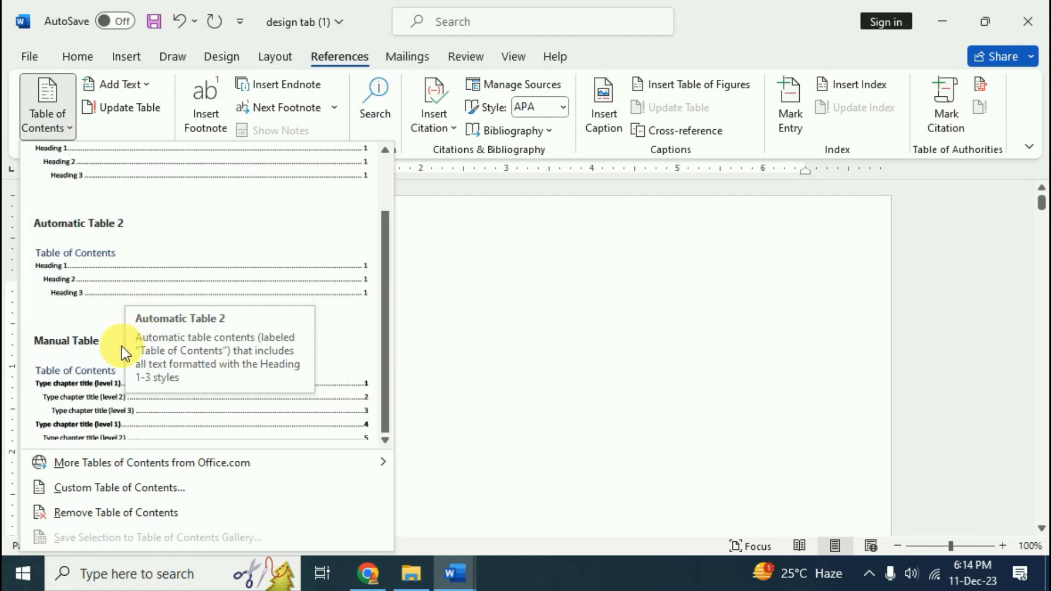
{"action": "scroll", "coordinate": [113, 351], "scroll_direction": "up", "scroll_amount": 1}
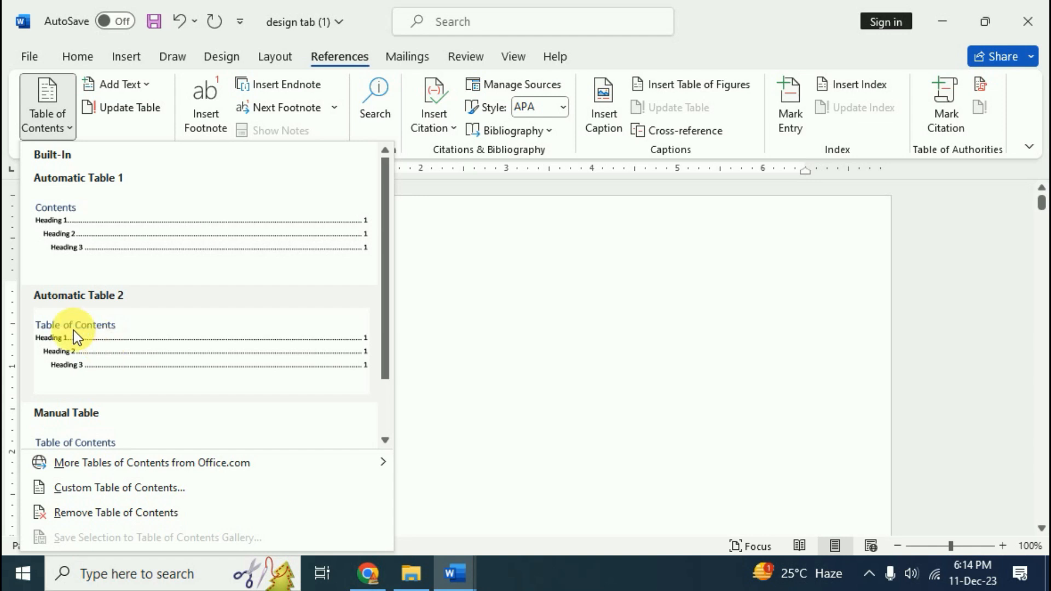
{"action": "left_click", "coordinate": [122, 334]}
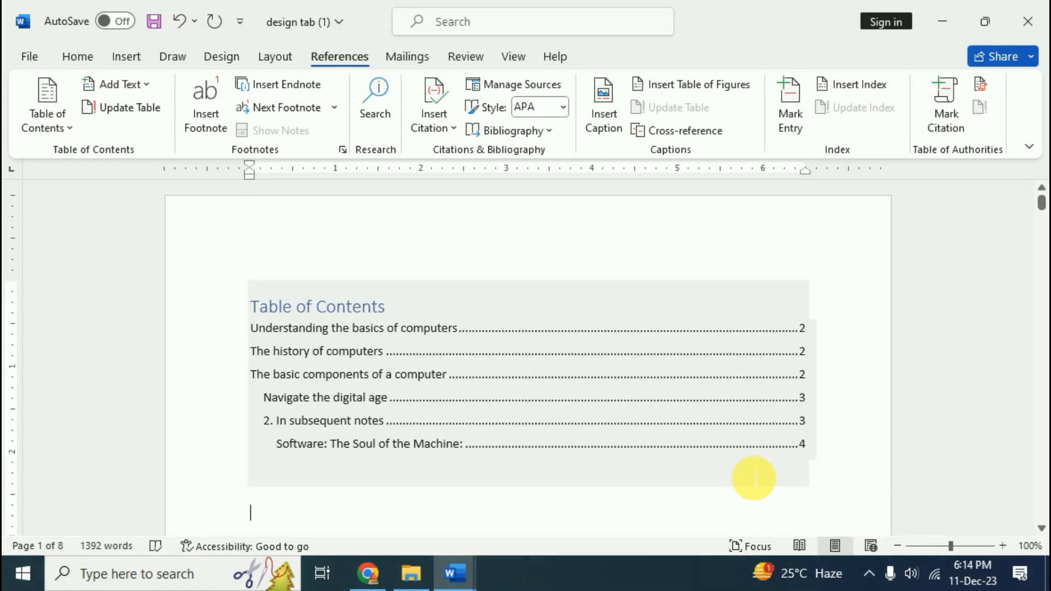
Follow table of contents links, ending at the 'Software: The Soul of the Machine' heading
{"action": "left_click", "coordinate": [806, 404], "text": "ctrl"}
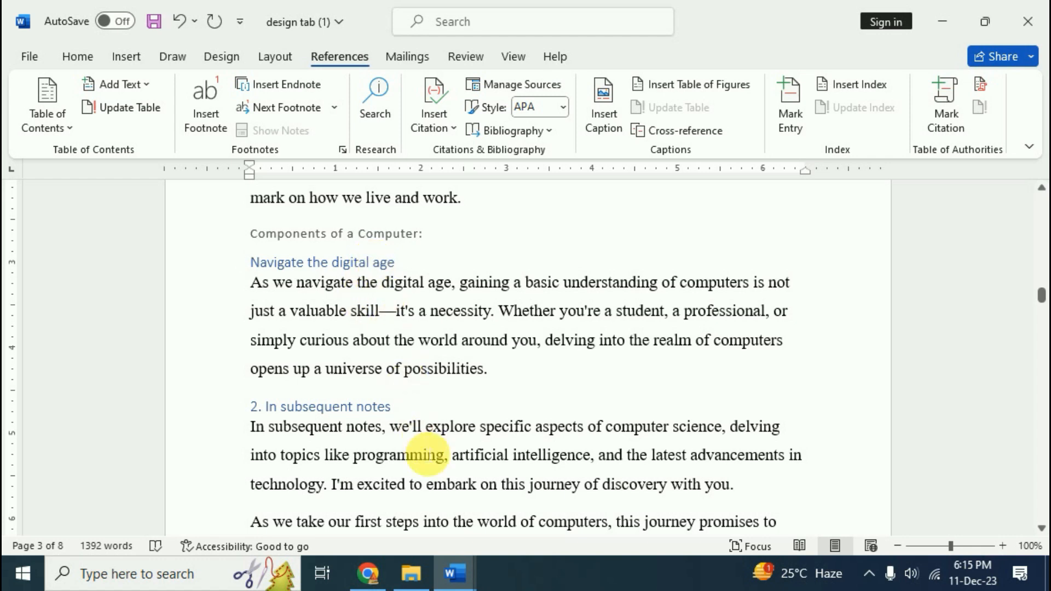
{"action": "key", "text": "ctrl+Home"}
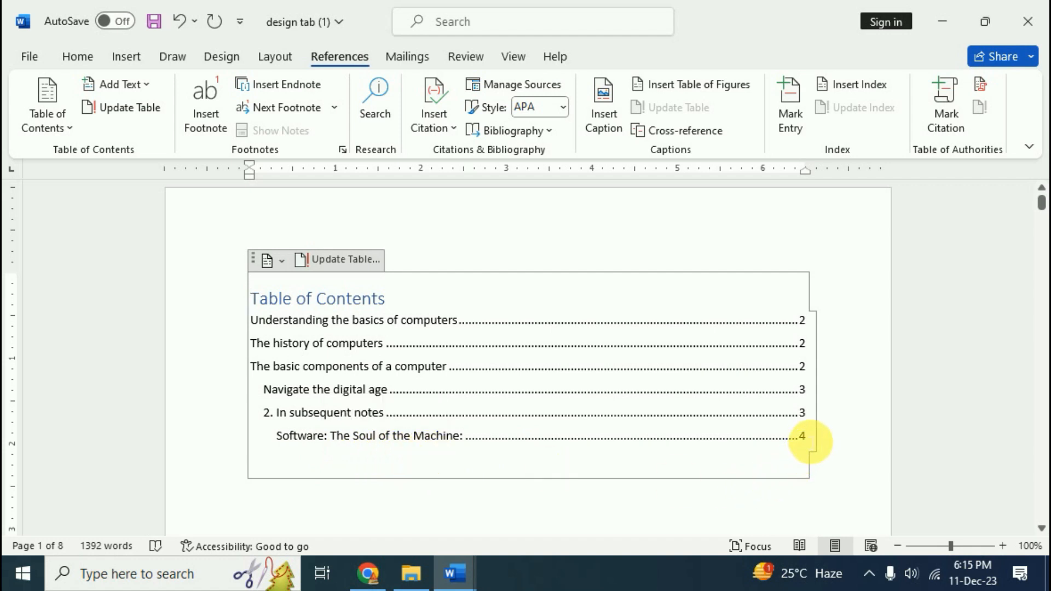
{"action": "left_click", "coordinate": [807, 444]}
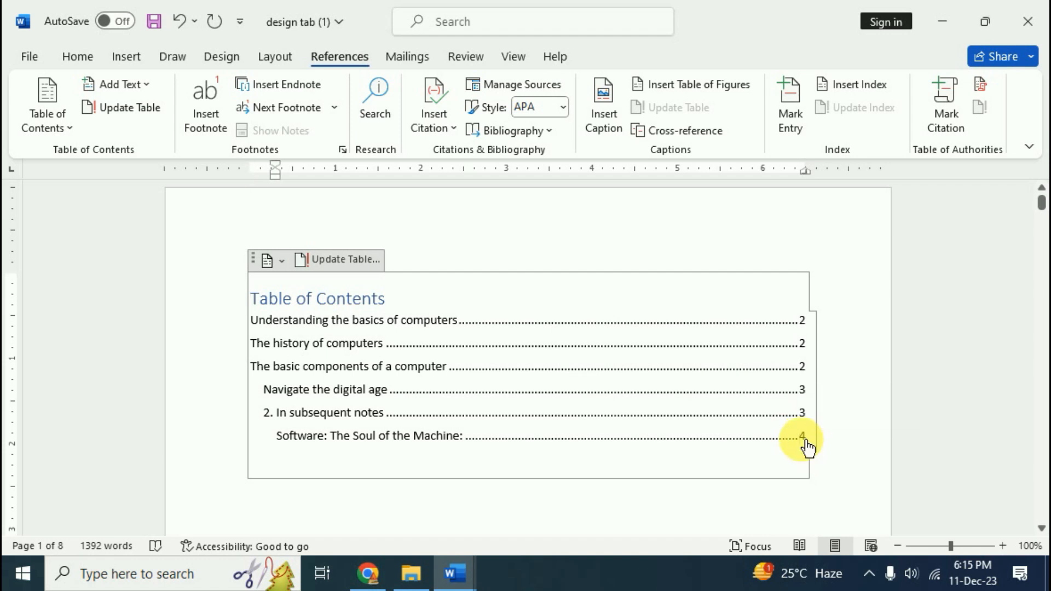
{"action": "left_click", "coordinate": [807, 443], "text": "ctrl"}
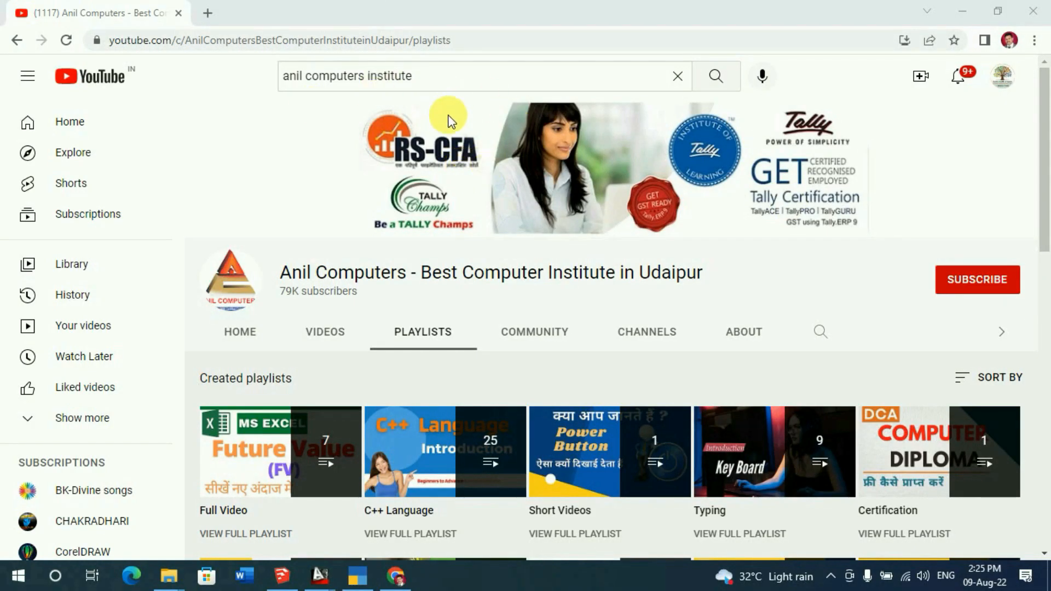
Subscribe to the channel with All notifications, then scroll through its playlists
{"action": "left_click", "coordinate": [979, 282]}
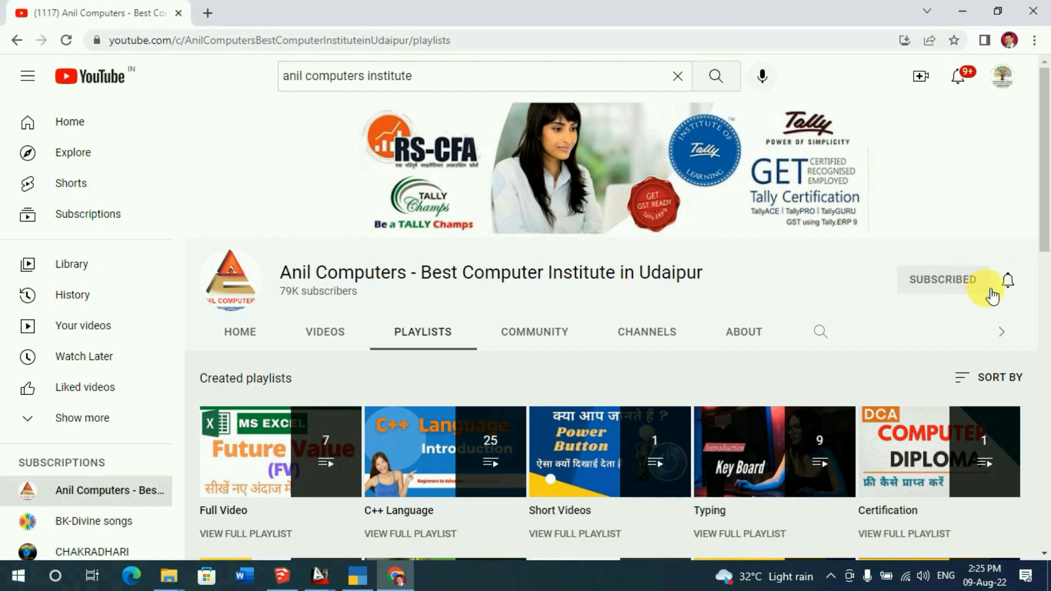
{"action": "left_click", "coordinate": [1008, 284]}
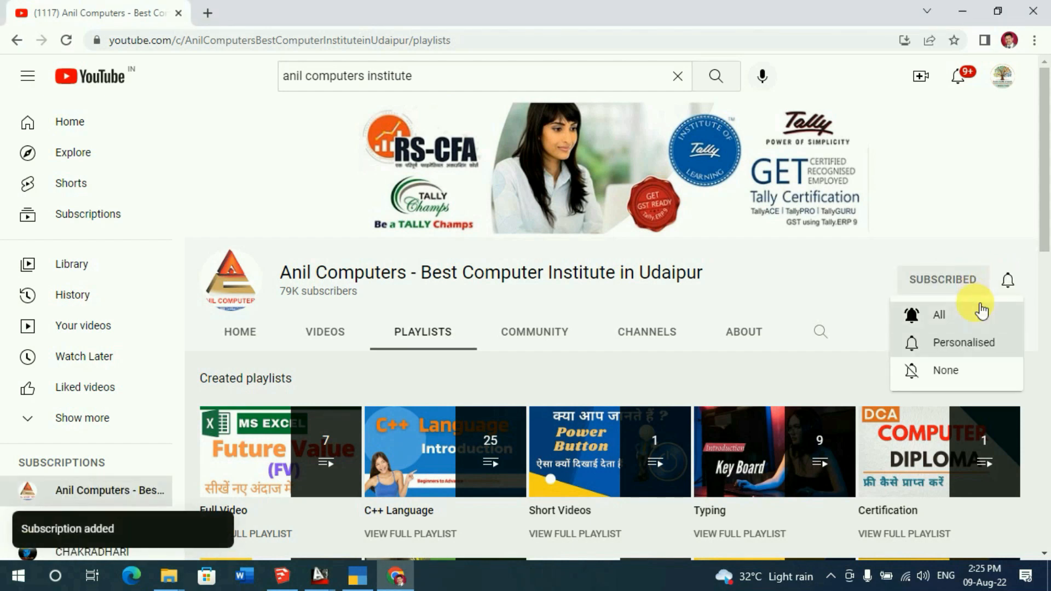
{"action": "left_click", "coordinate": [945, 321]}
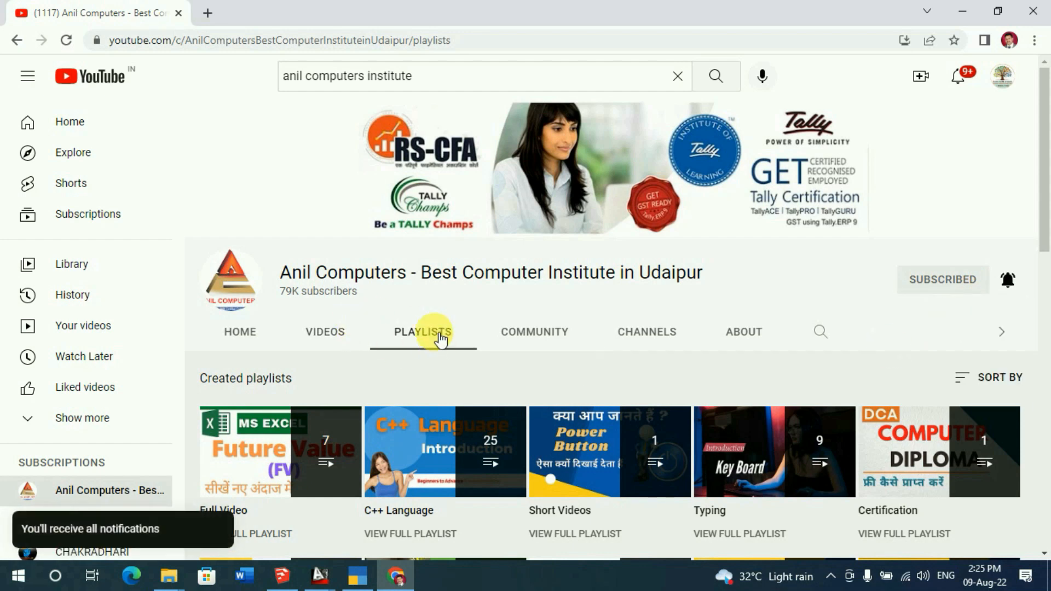
{"action": "scroll", "coordinate": [441, 310], "scroll_direction": "down", "scroll_amount": 2}
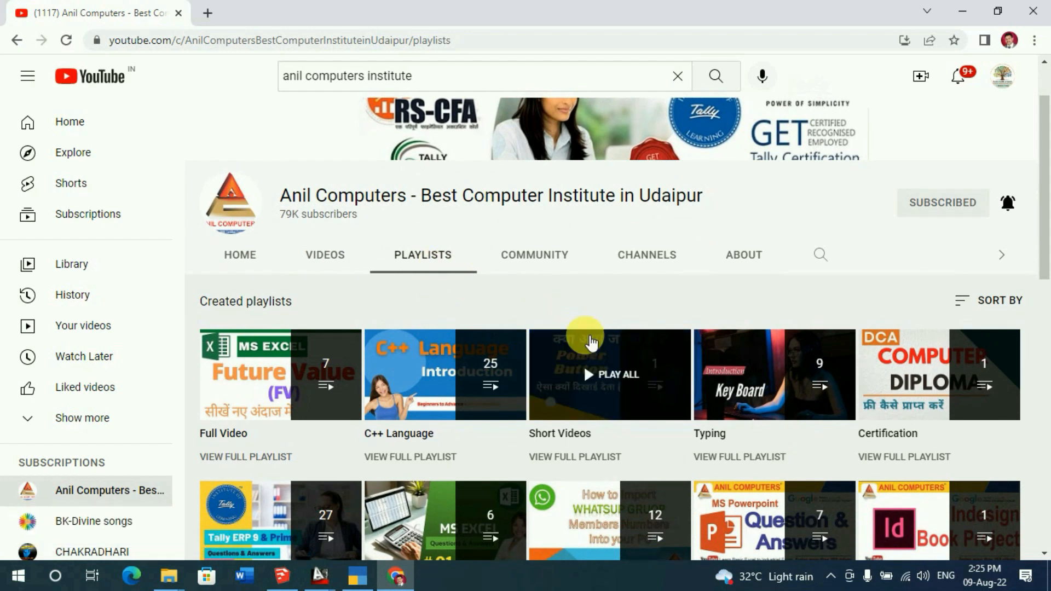
{"action": "scroll", "coordinate": [585, 350], "scroll_direction": "down", "scroll_amount": 2}
{"action": "scroll", "coordinate": [724, 346], "scroll_direction": "down", "scroll_amount": 7}
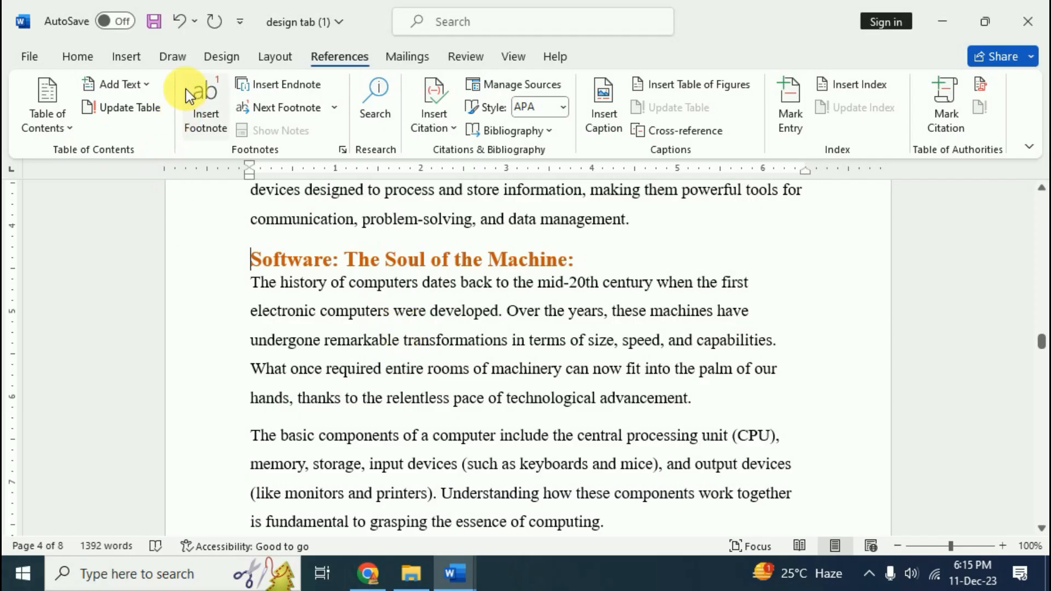
Rename the first section heading to 'Basics of computers'
{"action": "scroll", "coordinate": [459, 329], "scroll_direction": "up", "scroll_amount": 3}
{"action": "scroll", "coordinate": [458, 336], "scroll_direction": "down", "scroll_amount": 10}
{"action": "scroll", "coordinate": [469, 344], "scroll_direction": "up", "scroll_amount": 6}
{"action": "scroll", "coordinate": [468, 348], "scroll_direction": "up", "scroll_amount": 10}
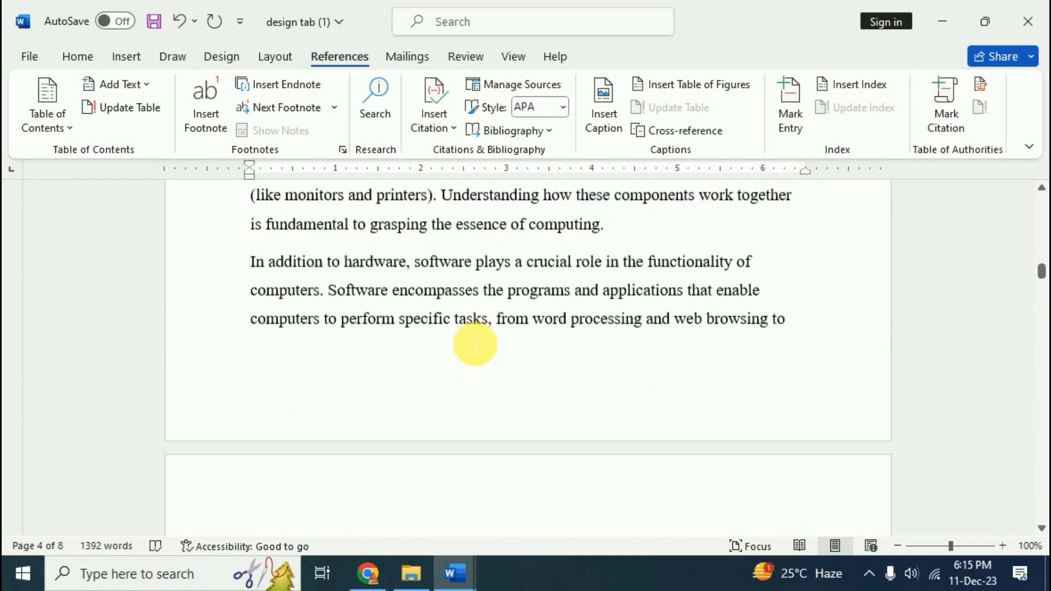
{"action": "scroll", "coordinate": [483, 359], "scroll_direction": "up", "scroll_amount": 12}
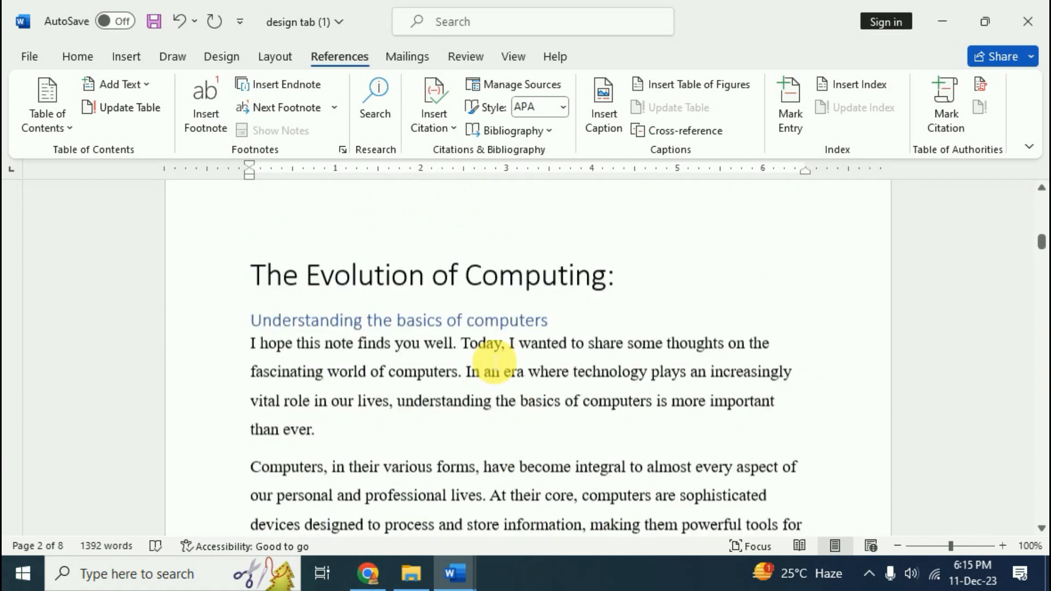
{"action": "scroll", "coordinate": [493, 361], "scroll_direction": "up", "scroll_amount": 5}
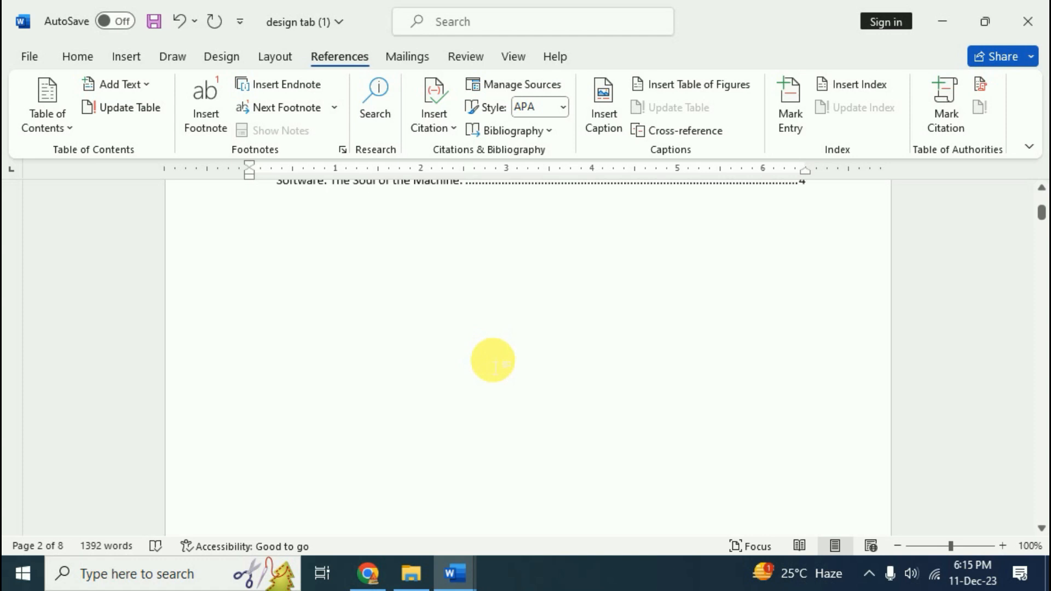
{"action": "scroll", "coordinate": [501, 372], "scroll_direction": "down", "scroll_amount": 6}
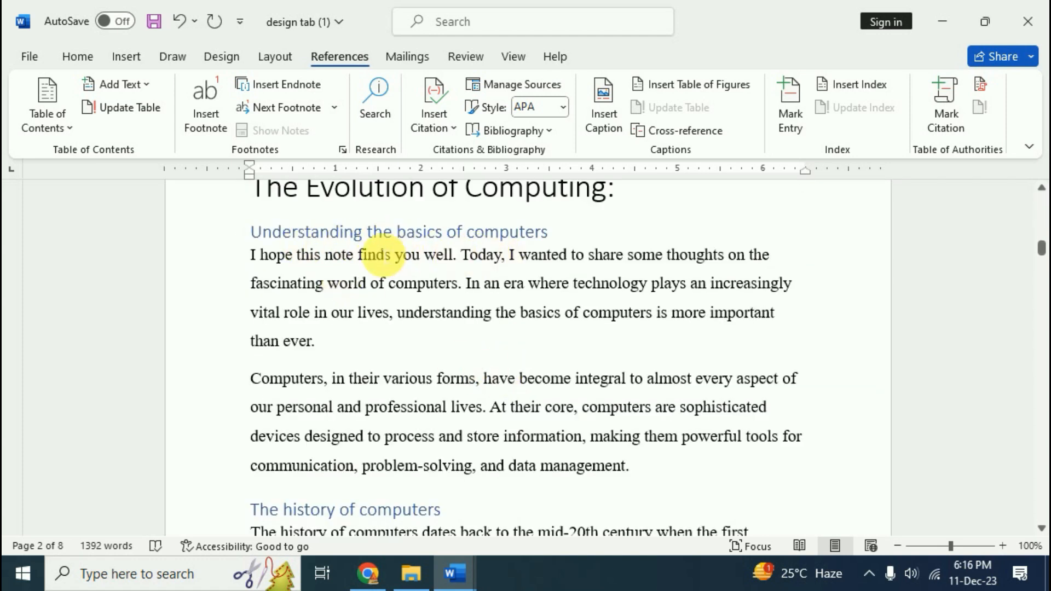
{"action": "left_click_drag", "start_coordinate": [399, 236], "coordinate": [293, 235]}
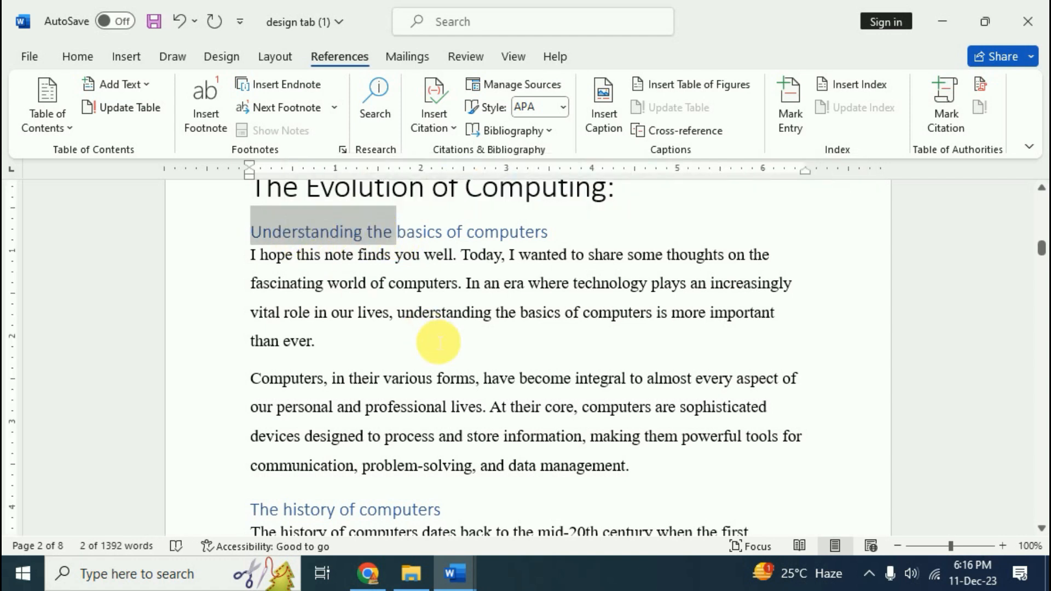
{"action": "key", "text": "Delete"}
{"action": "key", "text": "Right"}
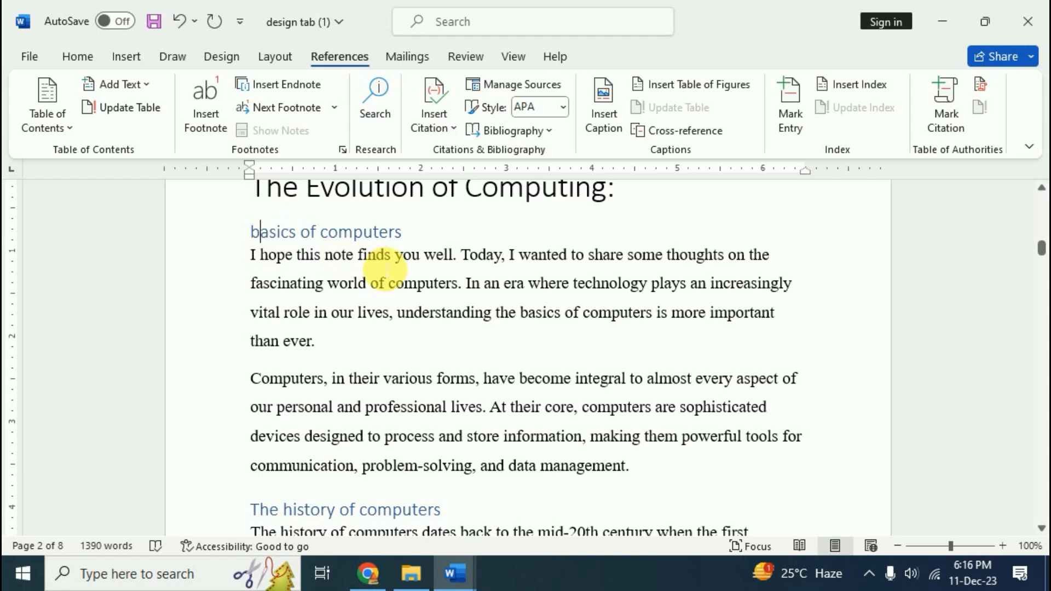
{"action": "key", "text": "BackSpace"}
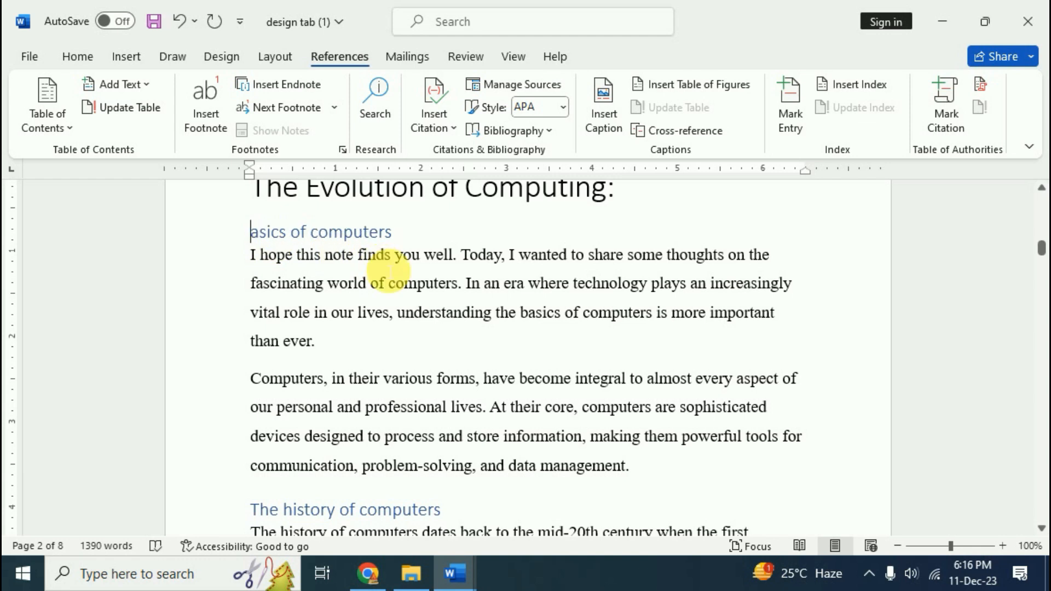
{"action": "type", "text": "B"}
Rename the 'Navigate the digital age' heading to 'Digital age'
{"action": "scroll", "coordinate": [404, 297], "scroll_direction": "down", "scroll_amount": 3}
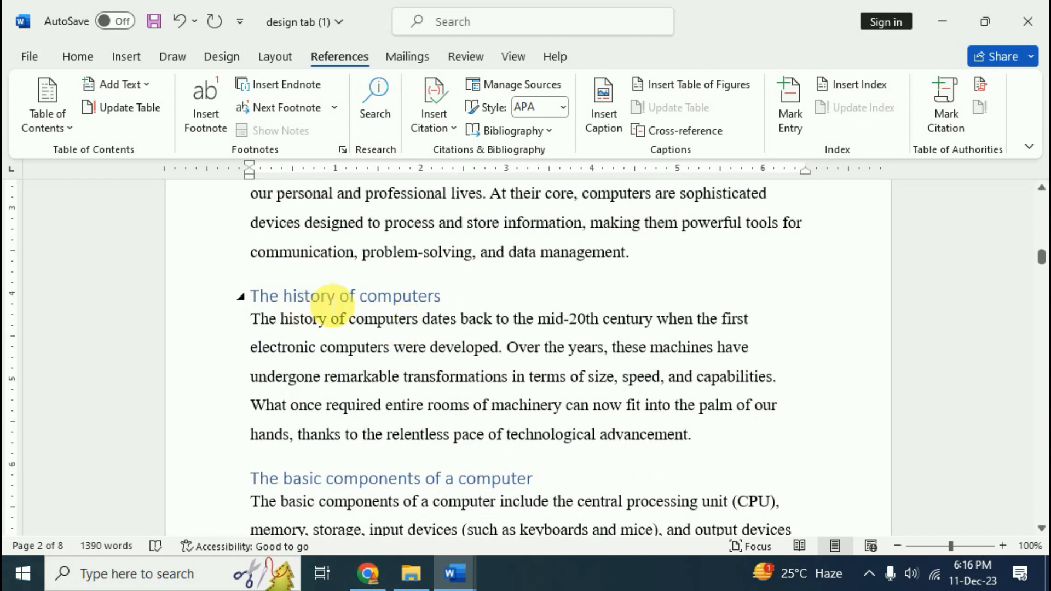
{"action": "scroll", "coordinate": [453, 318], "scroll_direction": "down", "scroll_amount": 3}
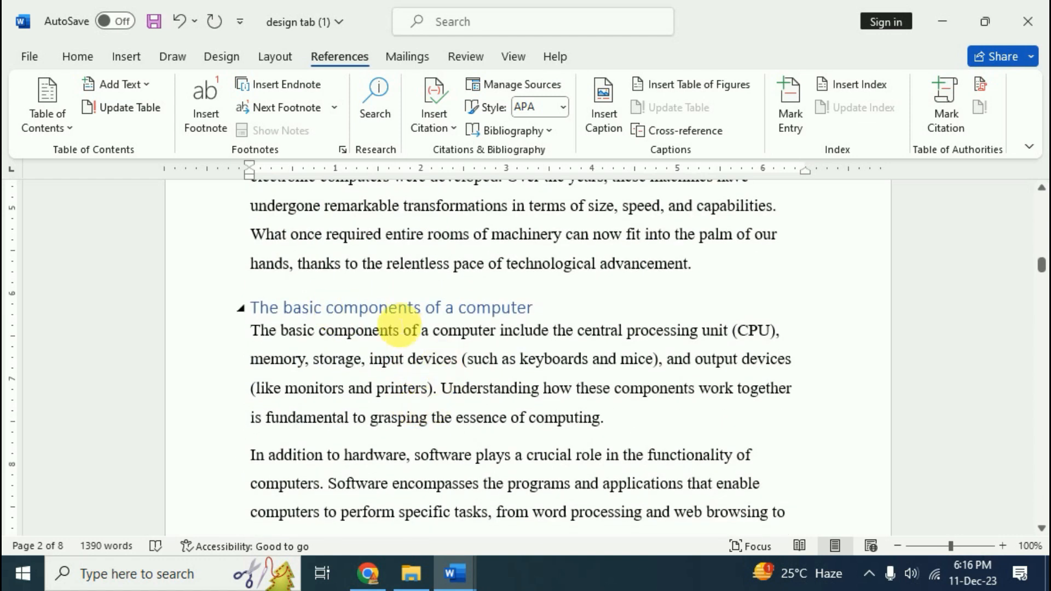
{"action": "scroll", "coordinate": [413, 328], "scroll_direction": "down", "scroll_amount": 10}
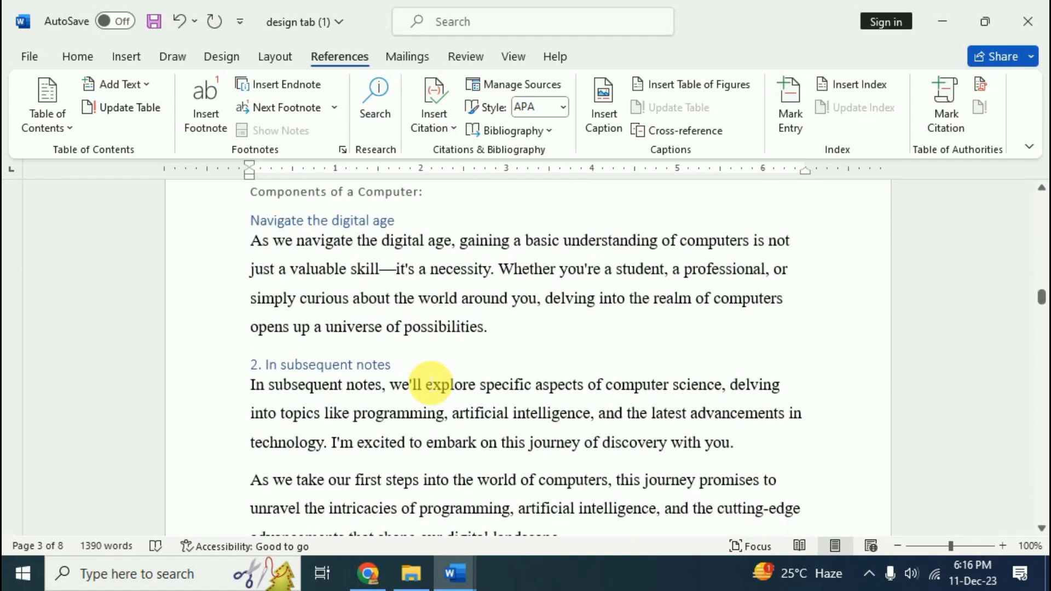
{"action": "scroll", "coordinate": [430, 383], "scroll_direction": "up", "scroll_amount": 1}
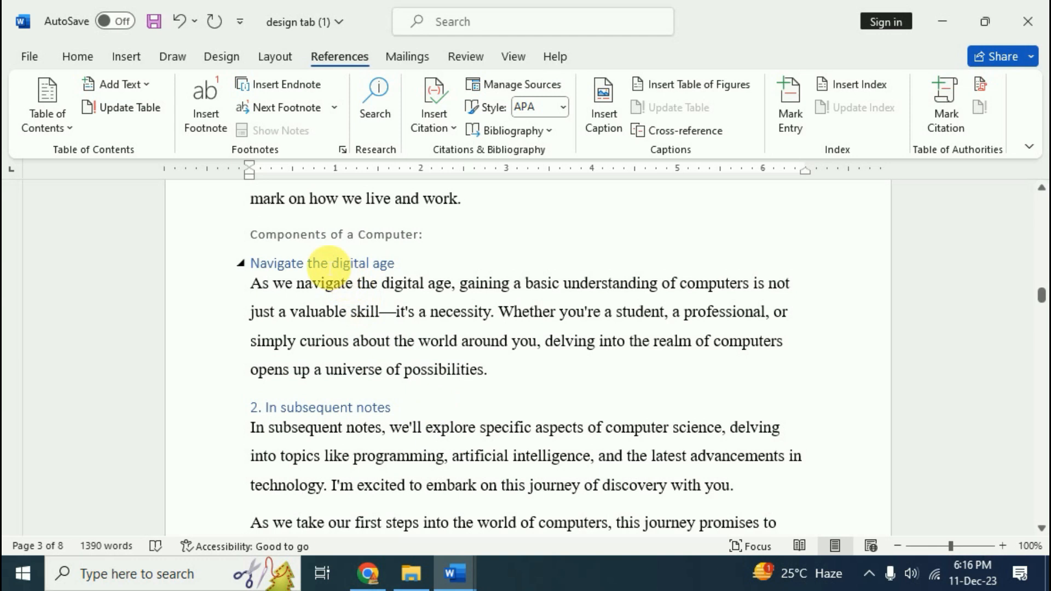
{"action": "left_click_drag", "start_coordinate": [332, 269], "coordinate": [253, 263]}
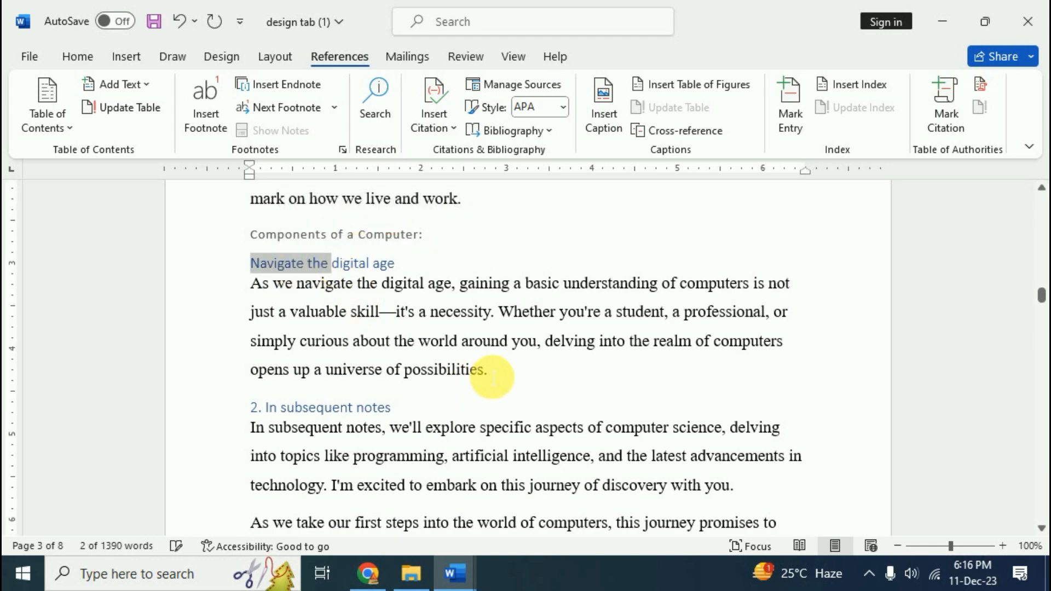
{"action": "key", "text": "BackSpace"}
{"action": "left_click", "coordinate": [258, 264]}
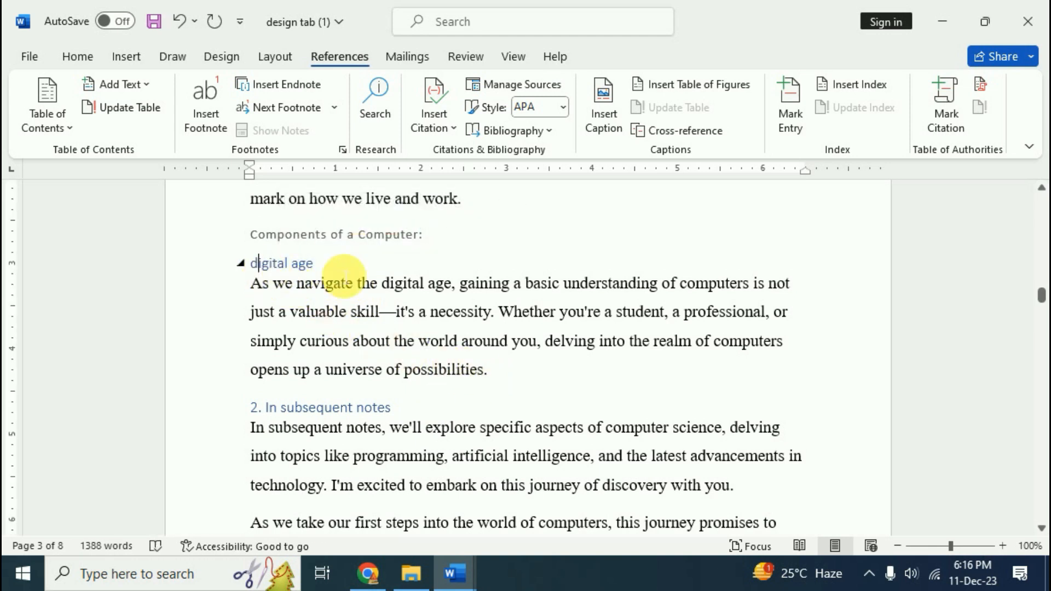
{"action": "key", "text": "BackSpace"}
{"action": "type", "text": "D"}
{"action": "left_click", "coordinate": [332, 272]}
{"action": "scroll", "coordinate": [351, 356], "scroll_direction": "up", "scroll_amount": 10}
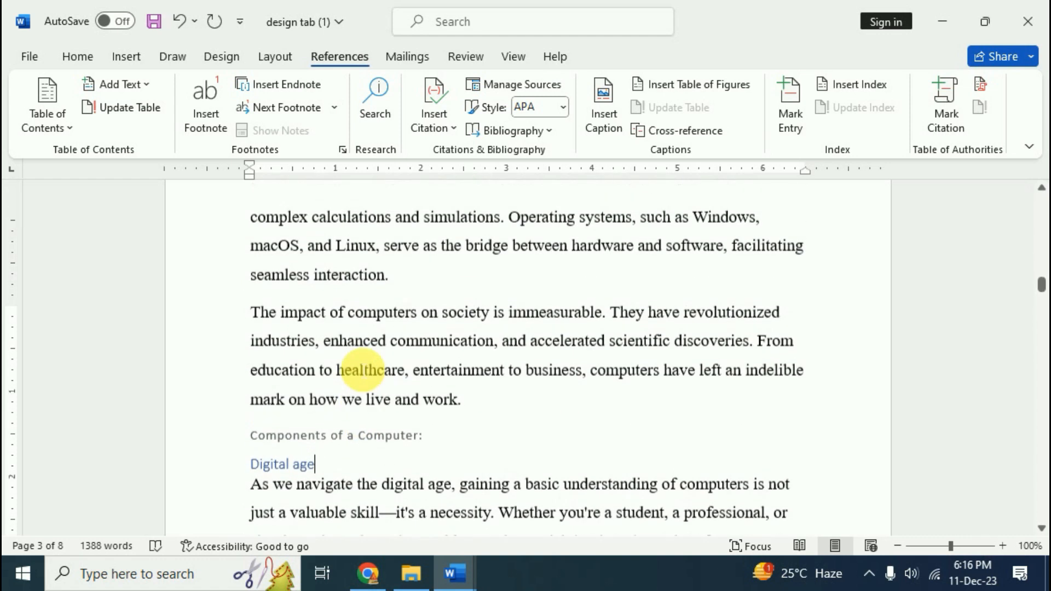
{"action": "scroll", "coordinate": [408, 412], "scroll_direction": "up", "scroll_amount": 3}
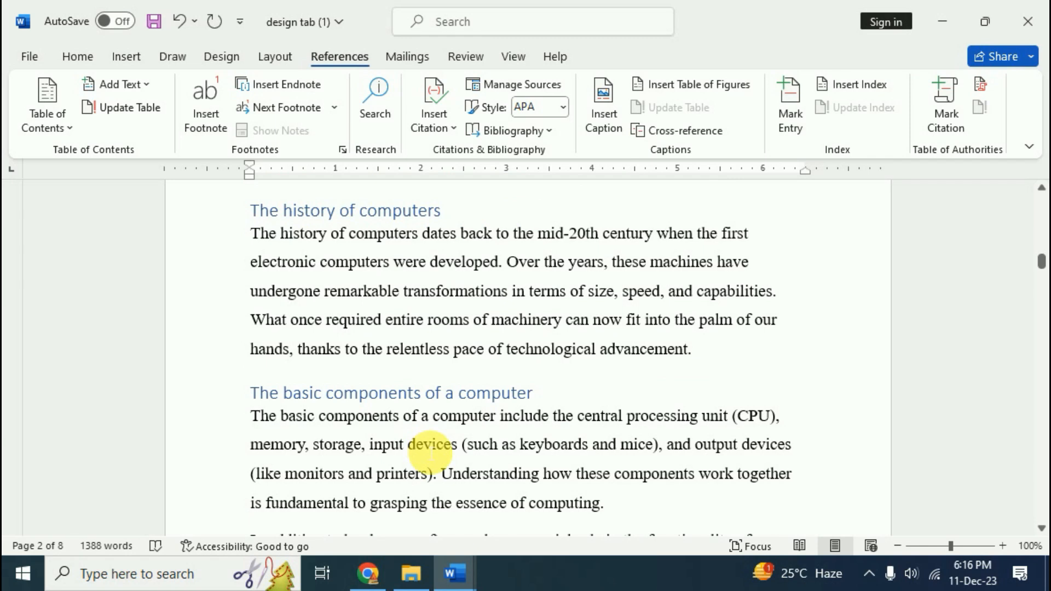
{"action": "scroll", "coordinate": [480, 445], "scroll_direction": "up", "scroll_amount": 2}
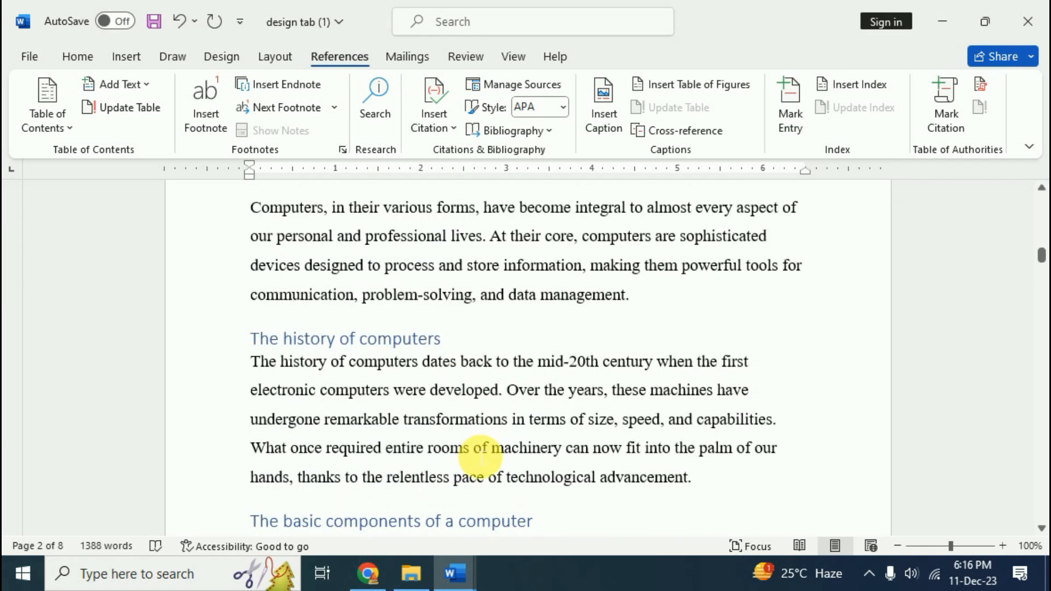
{"action": "scroll", "coordinate": [481, 458], "scroll_direction": "up", "scroll_amount": 4}
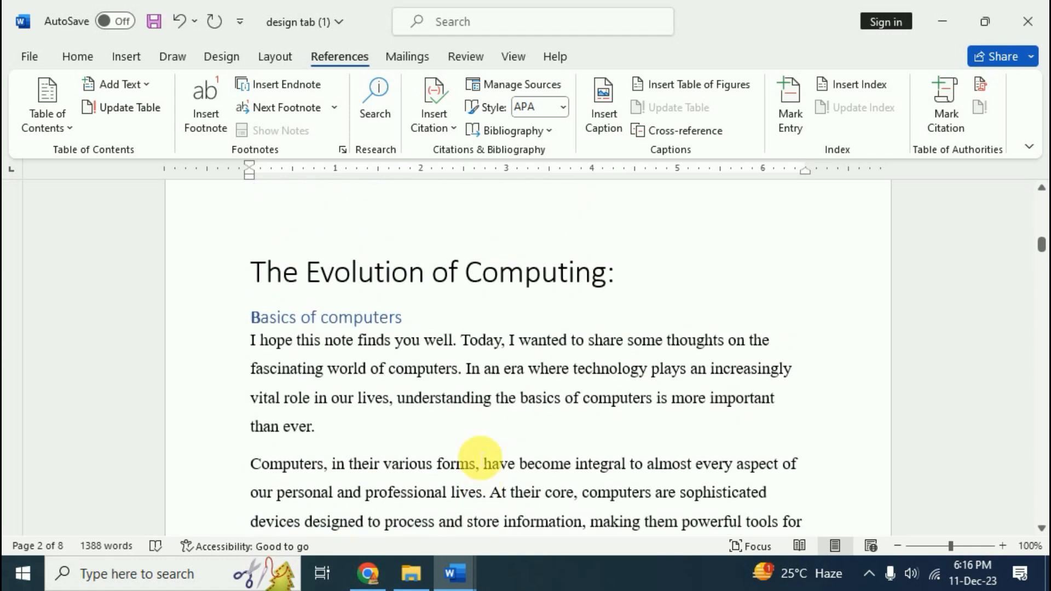
{"action": "scroll", "coordinate": [480, 458], "scroll_direction": "up", "scroll_amount": 10}
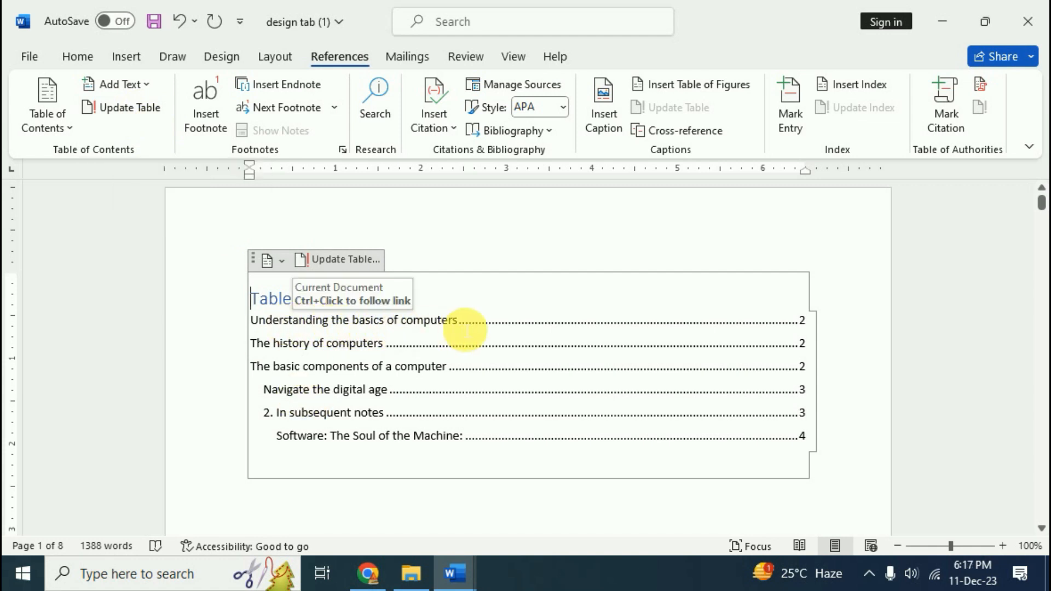
Update the entire table of contents to reflect the new heading names
{"action": "left_click", "coordinate": [137, 109]}
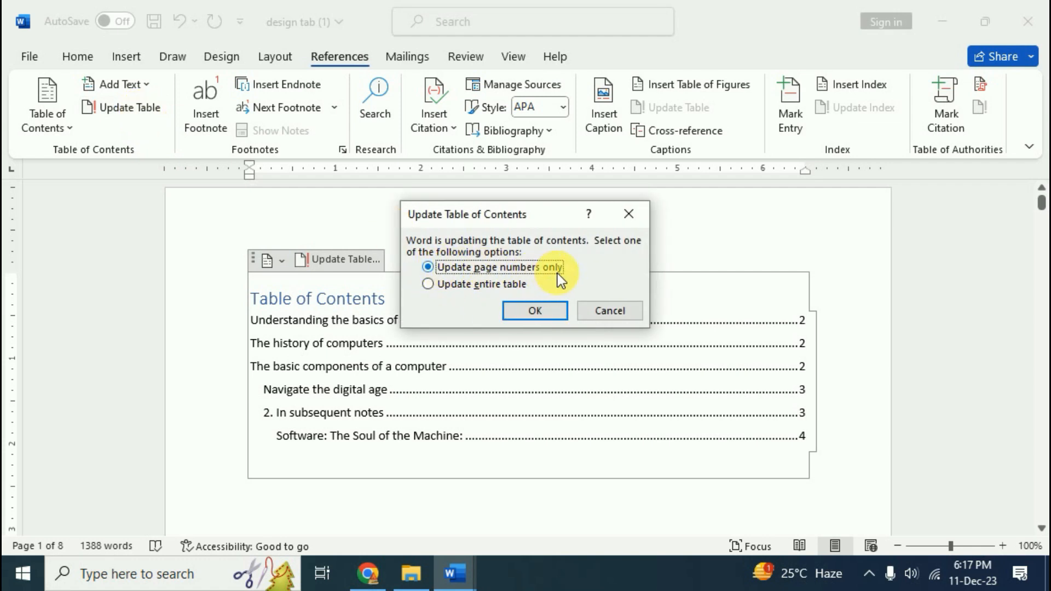
{"action": "left_click", "coordinate": [427, 283]}
{"action": "left_click", "coordinate": [526, 311]}
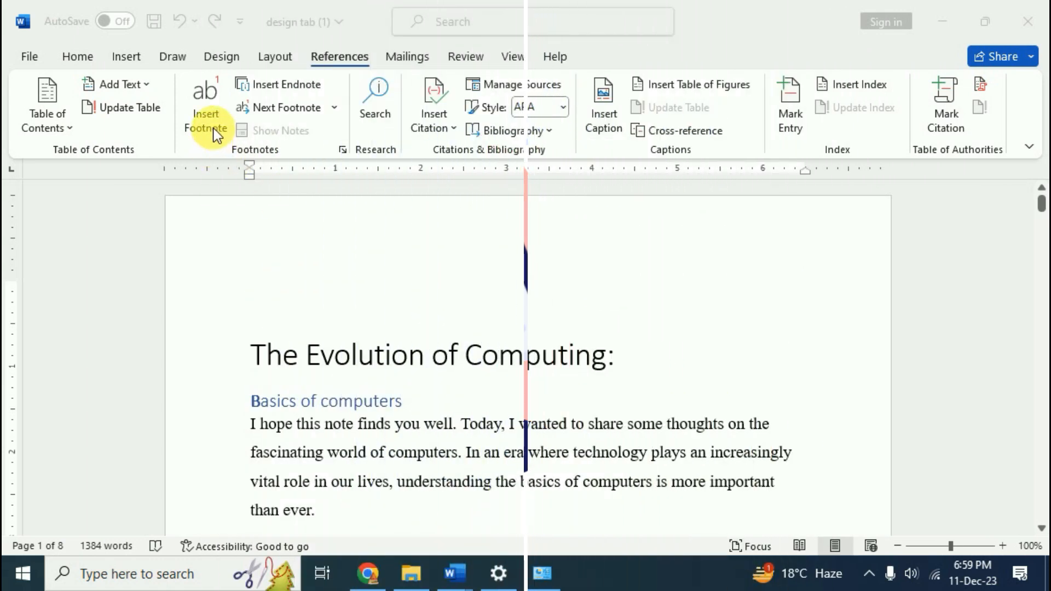
Add footnote 1 'computers is most important part of life' to the Basics of computers heading
{"action": "left_click", "coordinate": [403, 402]}
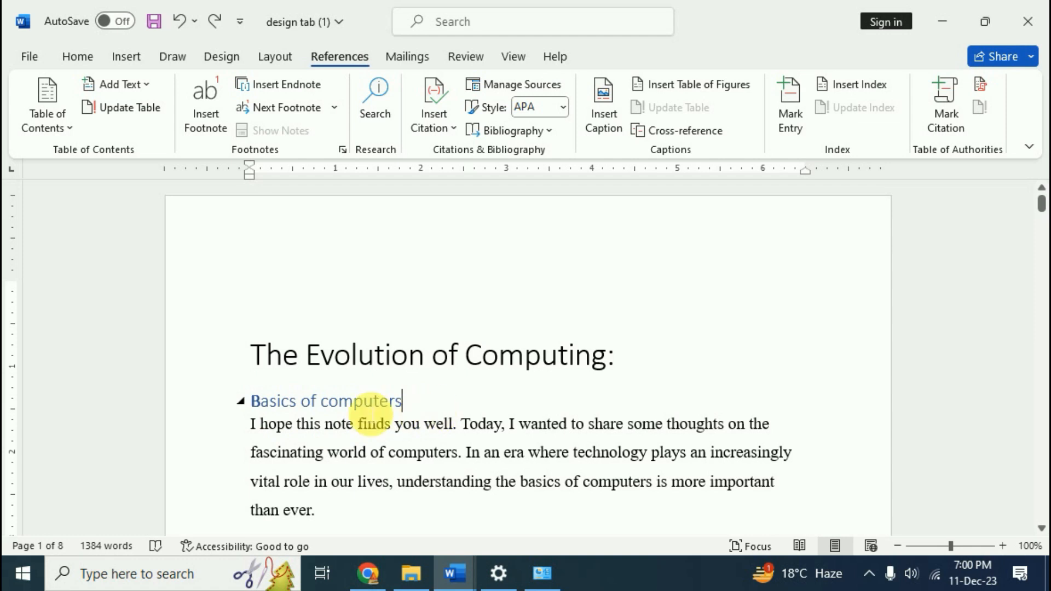
{"action": "left_click", "coordinate": [208, 127]}
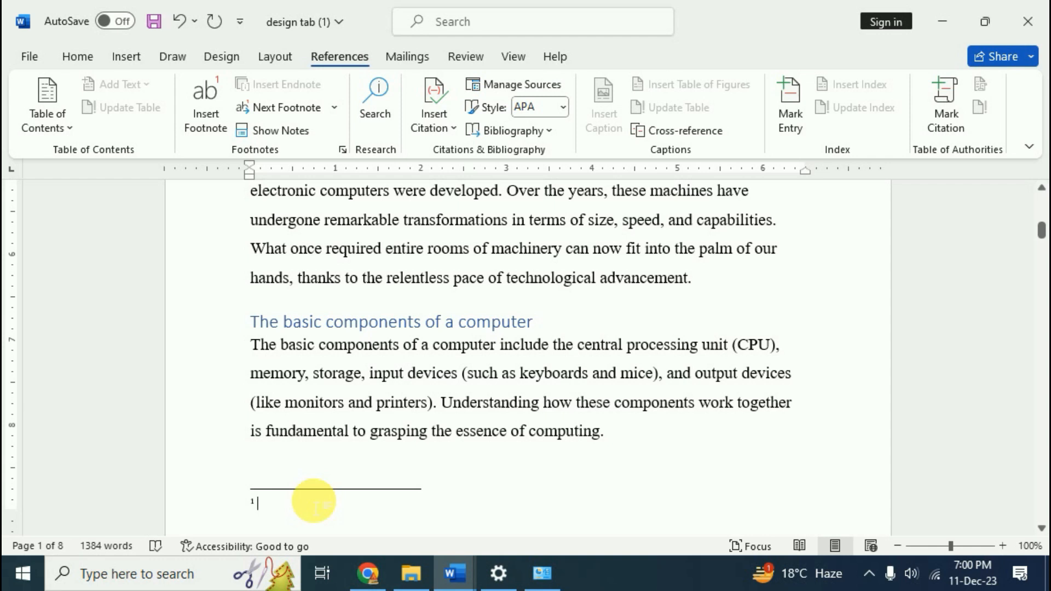
{"action": "type", "text": "computers "}
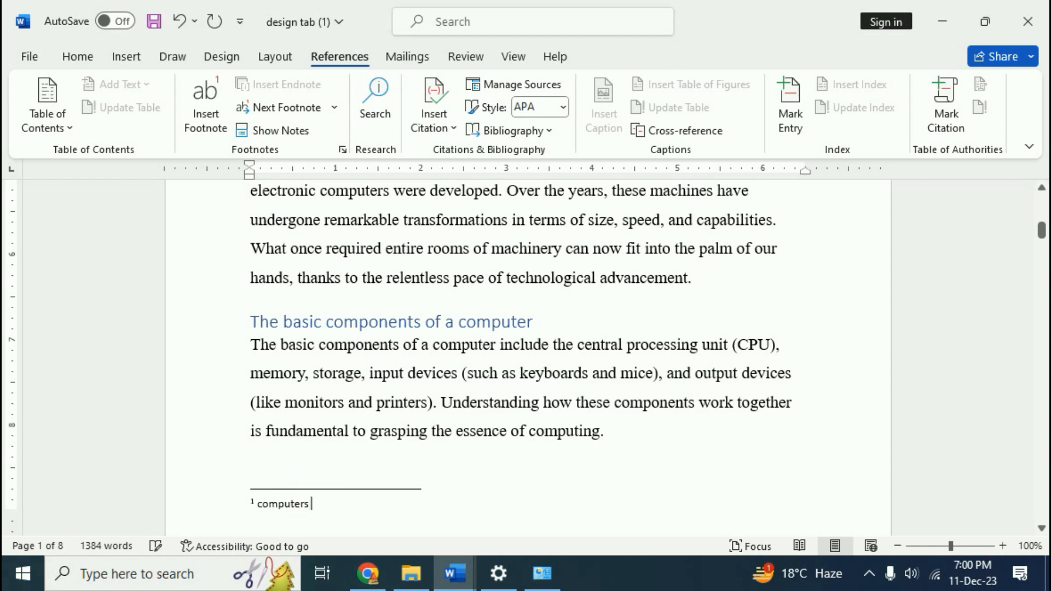
{"action": "type", "text": "is most important part of life"}
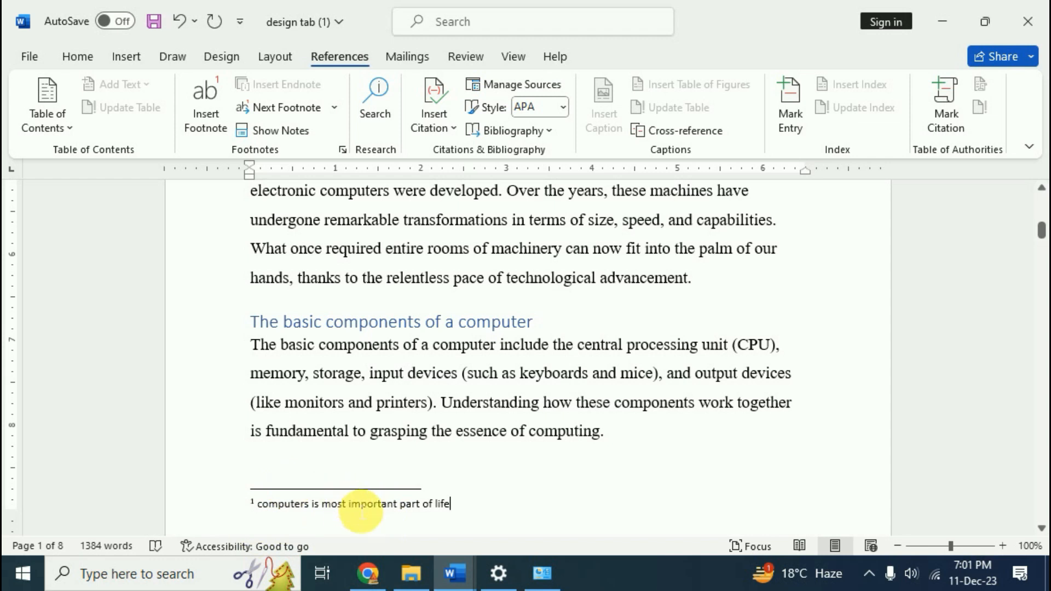
{"action": "scroll", "coordinate": [410, 501], "scroll_direction": "up", "scroll_amount": 4}
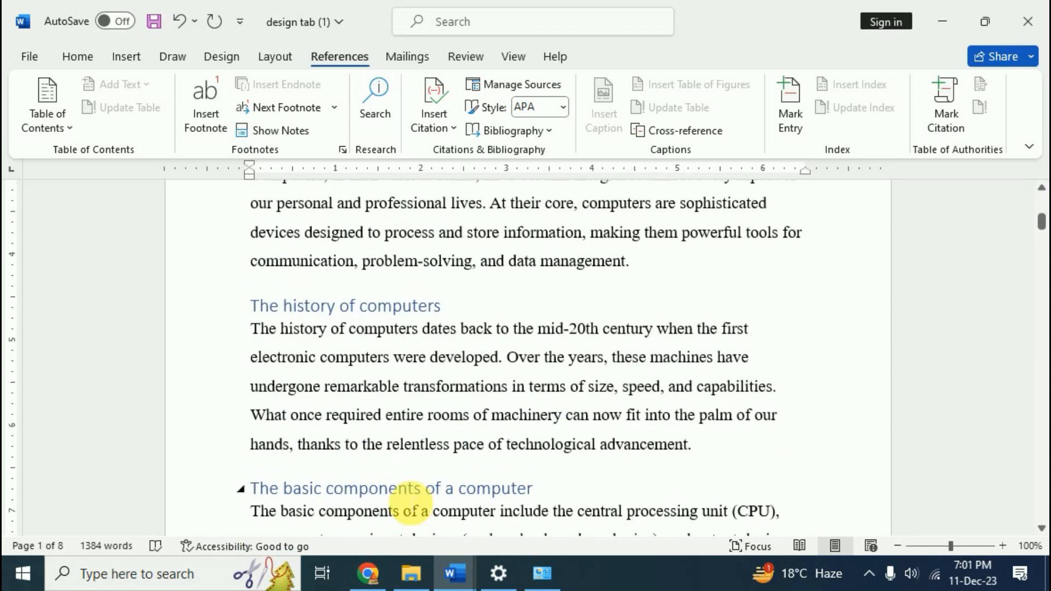
{"action": "scroll", "coordinate": [411, 499], "scroll_direction": "up", "scroll_amount": 3}
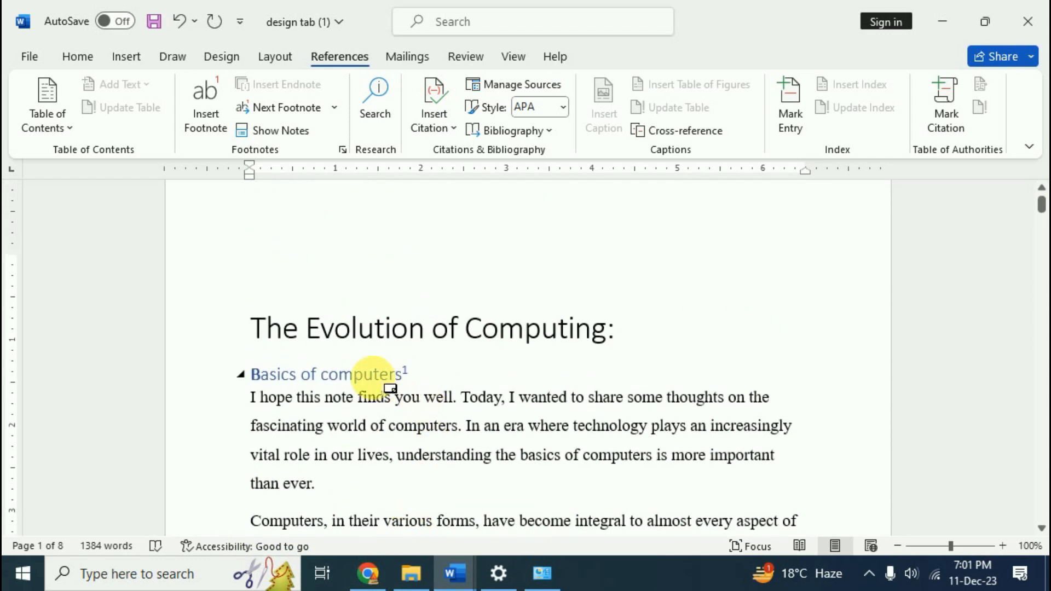
{"action": "mouse_move", "coordinate": [425, 381]}
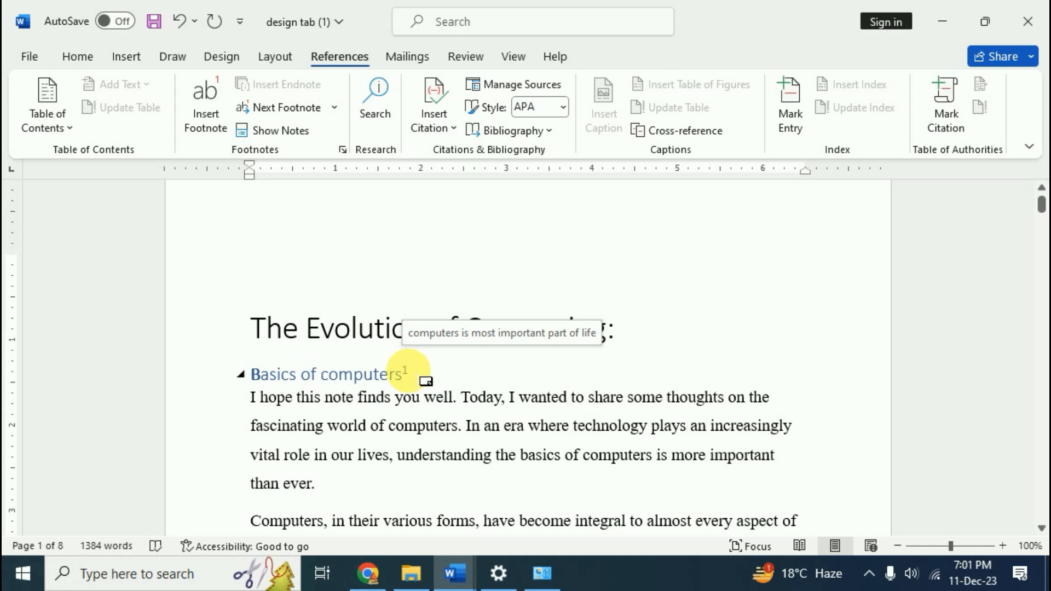
{"action": "scroll", "coordinate": [408, 369], "scroll_direction": "down", "scroll_amount": 4}
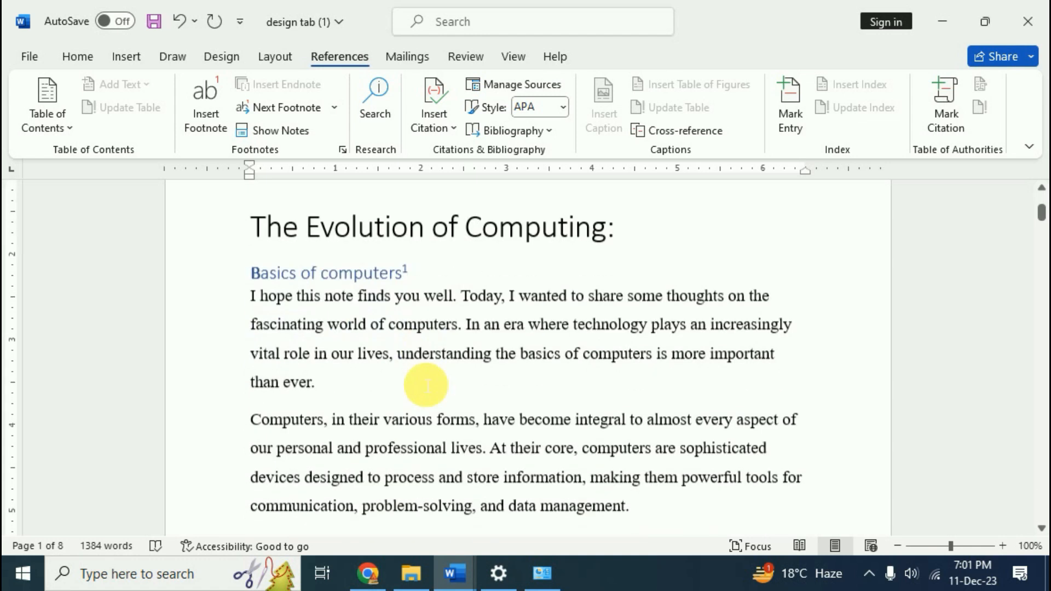
{"action": "left_click", "coordinate": [310, 230]}
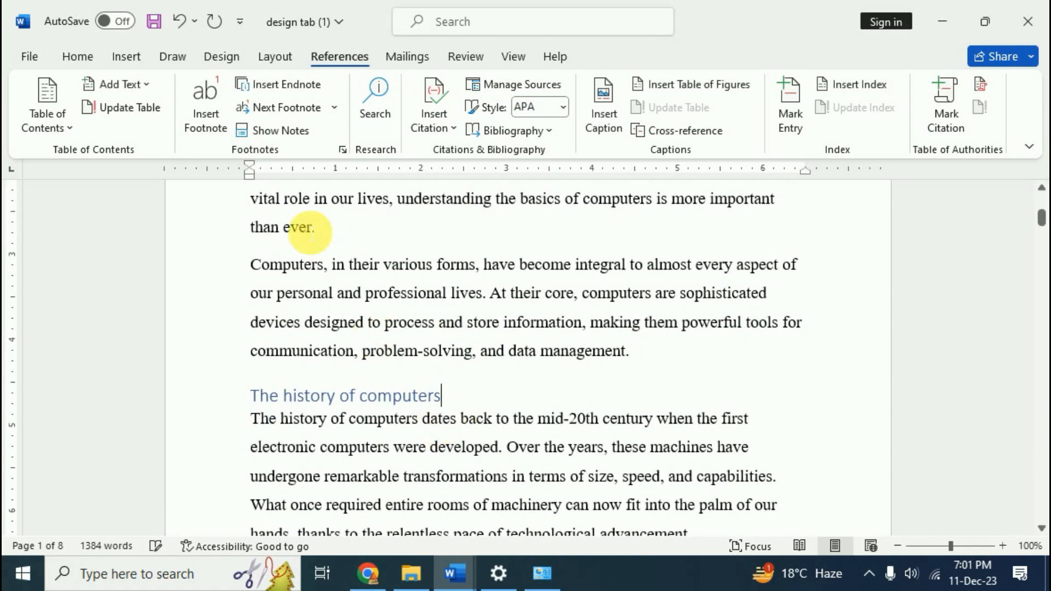
{"action": "left_click", "coordinate": [204, 107]}
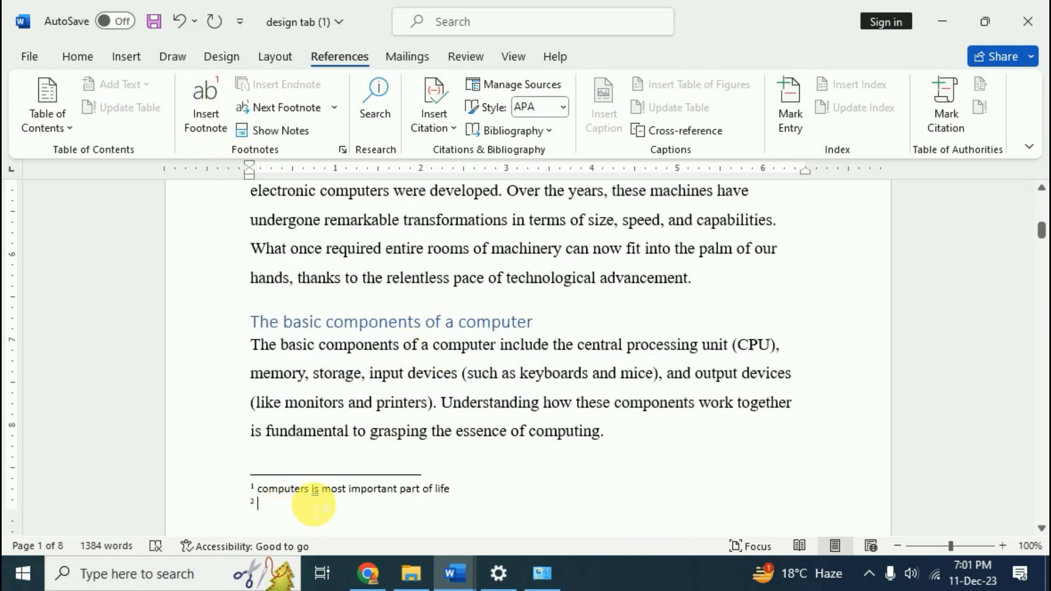
{"action": "type", "text": "History of computer"}
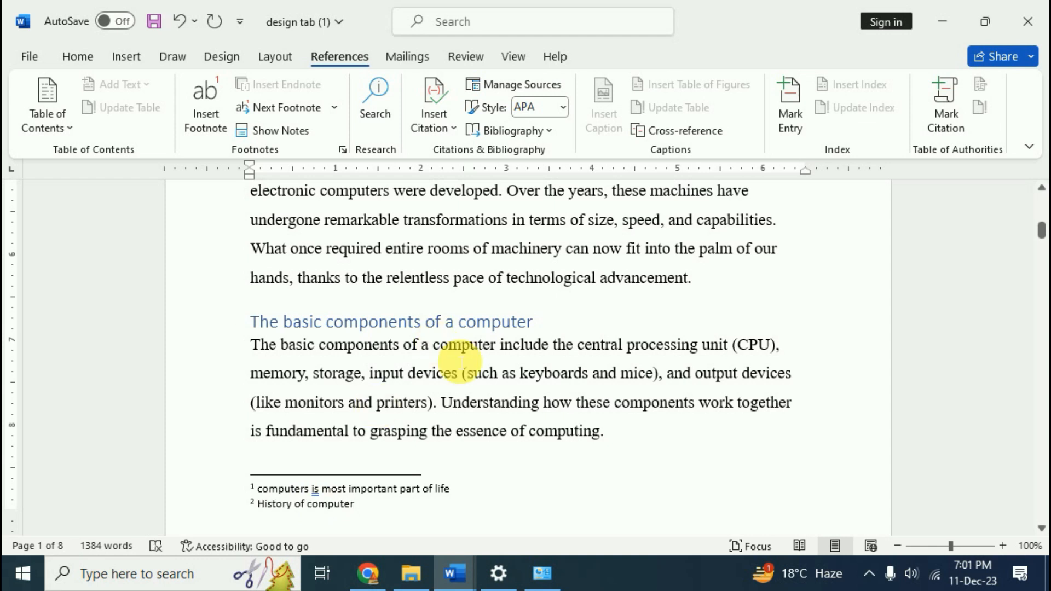
{"action": "scroll", "coordinate": [457, 383], "scroll_direction": "up", "scroll_amount": 4}
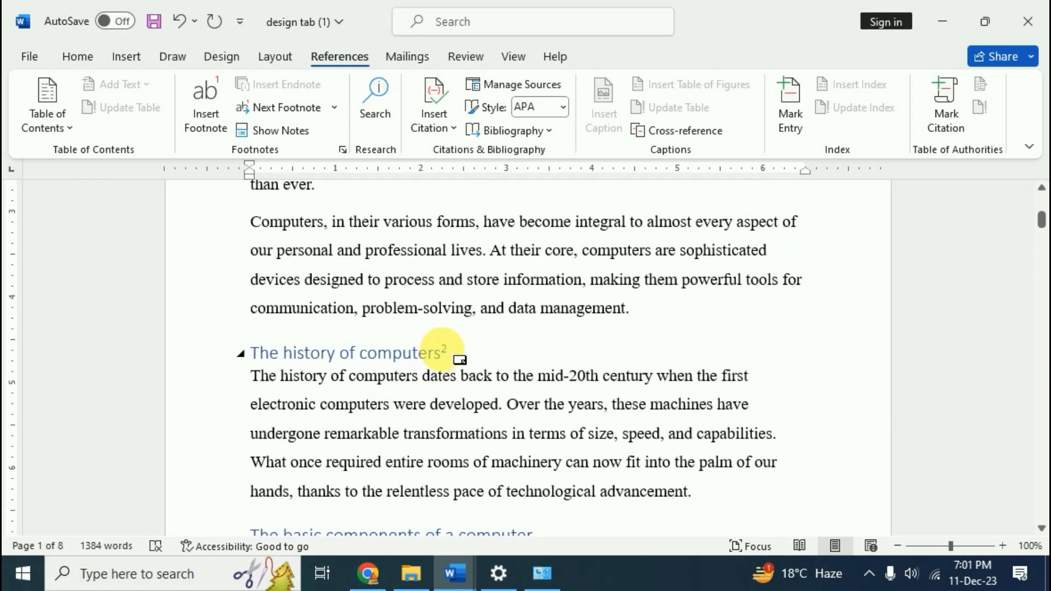
{"action": "mouse_move", "coordinate": [442, 350]}
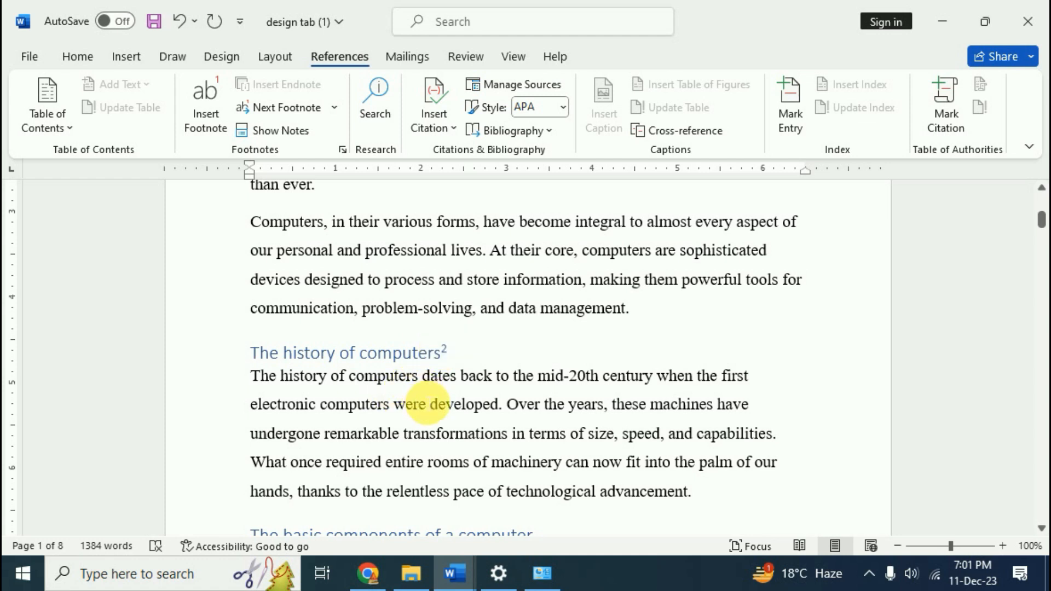
{"action": "scroll", "coordinate": [429, 408], "scroll_direction": "down", "scroll_amount": 1}
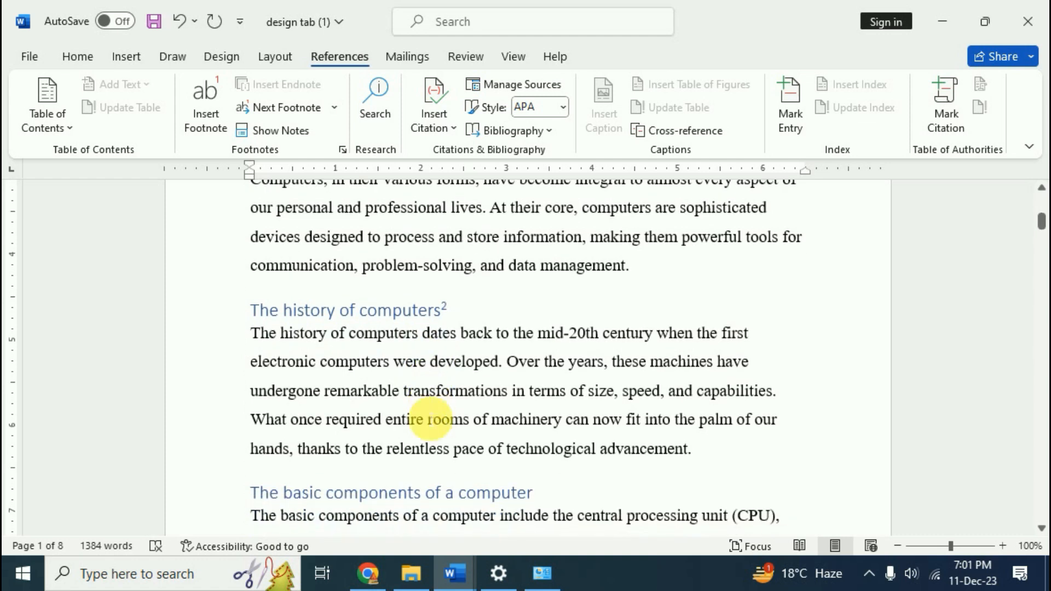
{"action": "scroll", "coordinate": [429, 426], "scroll_direction": "down", "scroll_amount": 2}
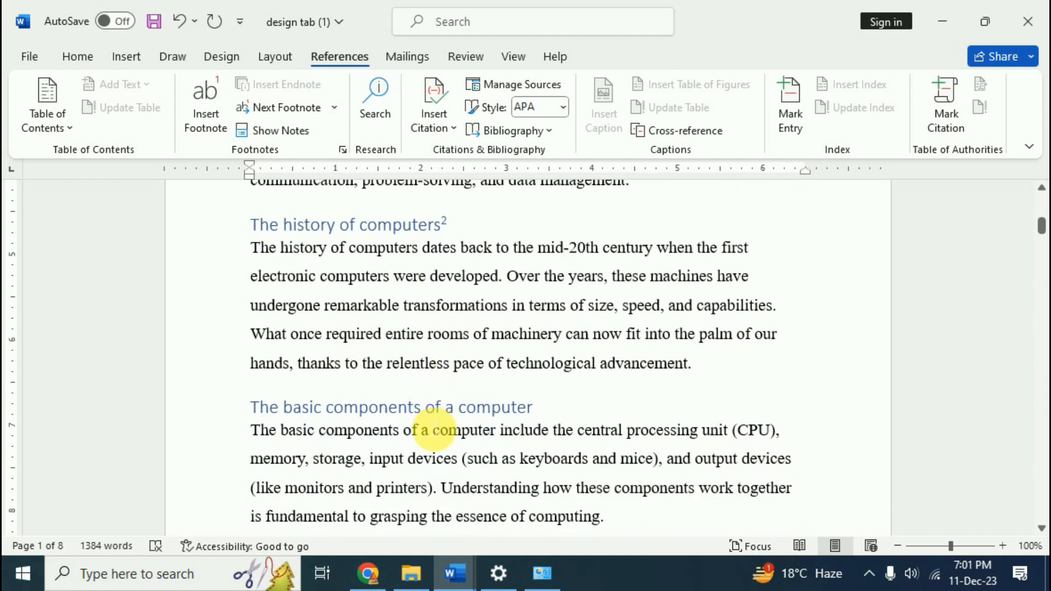
{"action": "scroll", "coordinate": [432, 430], "scroll_direction": "down", "scroll_amount": 4}
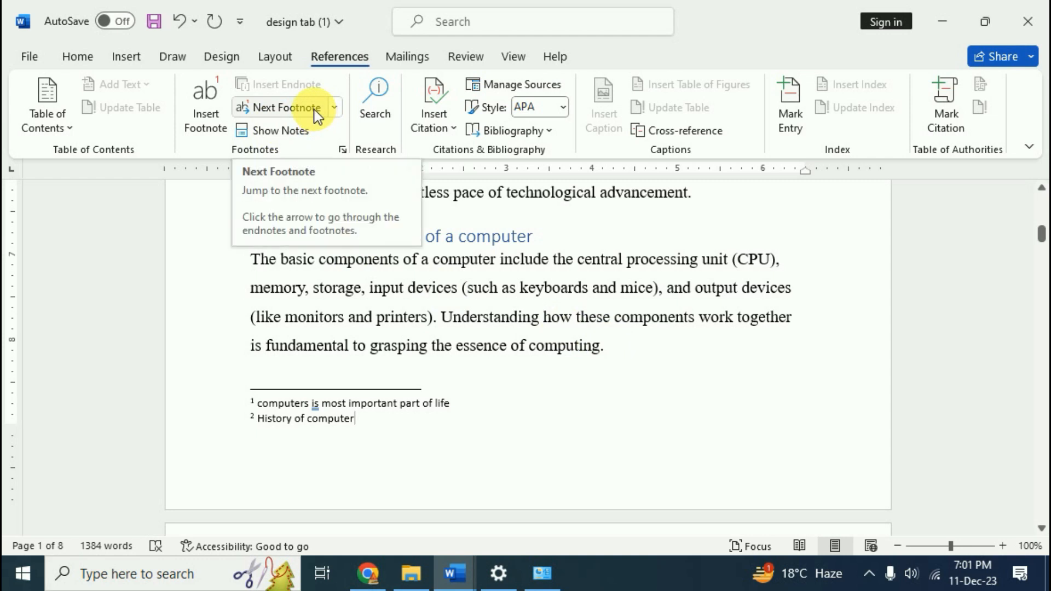
{"action": "left_click", "coordinate": [445, 305]}
{"action": "scroll", "coordinate": [504, 376], "scroll_direction": "up", "scroll_amount": 8}
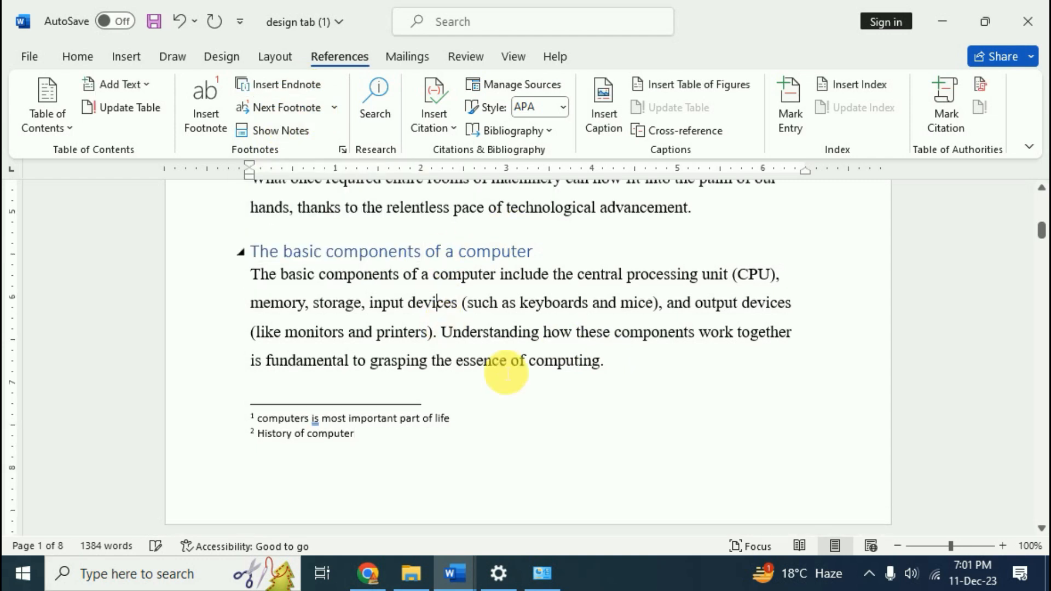
{"action": "scroll", "coordinate": [508, 374], "scroll_direction": "up", "scroll_amount": 4}
{"action": "scroll", "coordinate": [509, 375], "scroll_direction": "down", "scroll_amount": 10}
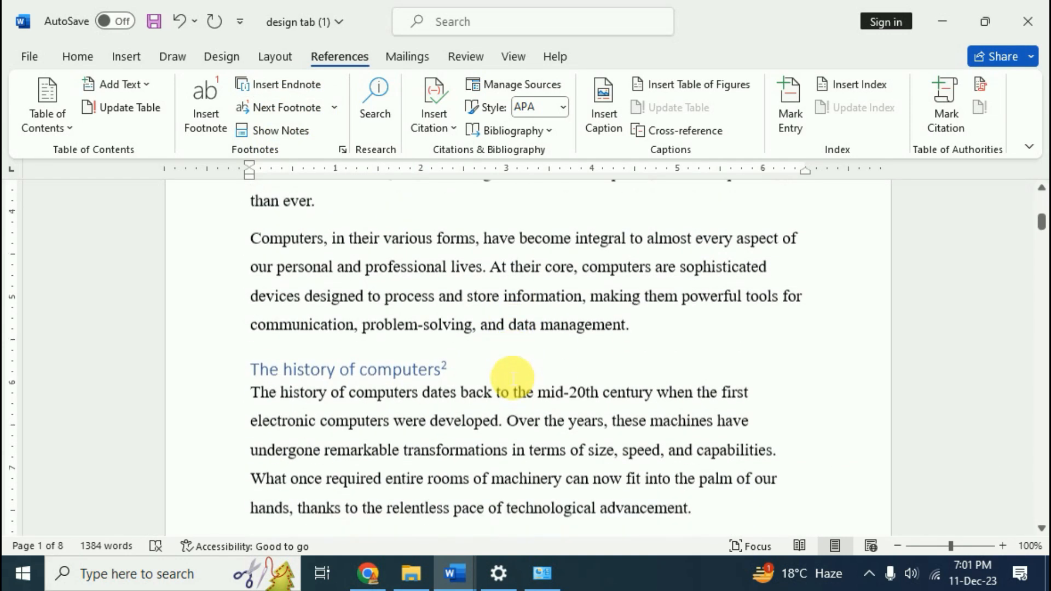
{"action": "scroll", "coordinate": [512, 377], "scroll_direction": "down", "scroll_amount": 20}
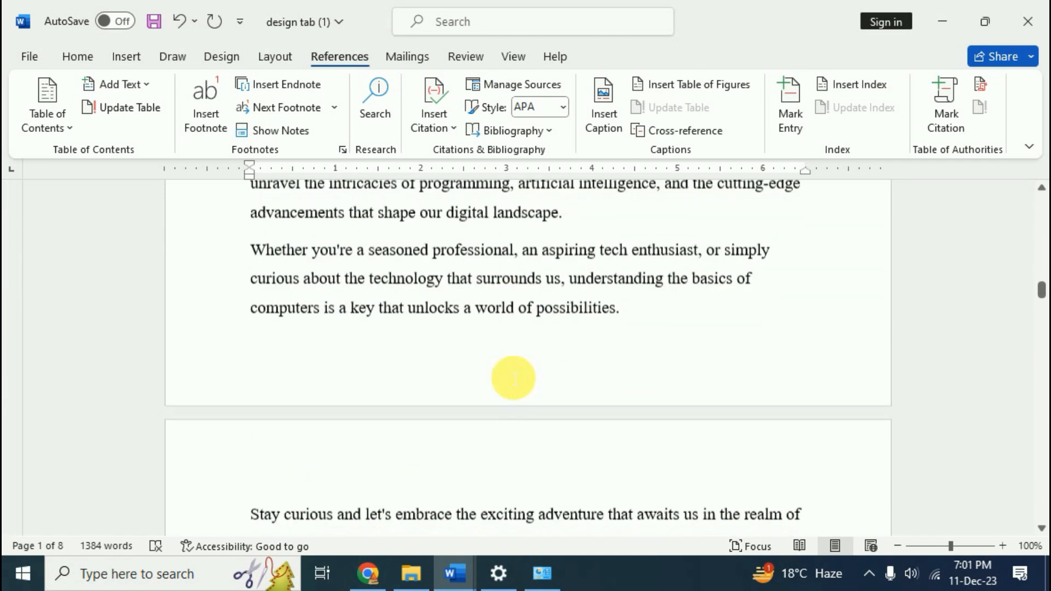
{"action": "scroll", "coordinate": [513, 378], "scroll_direction": "down", "scroll_amount": 10}
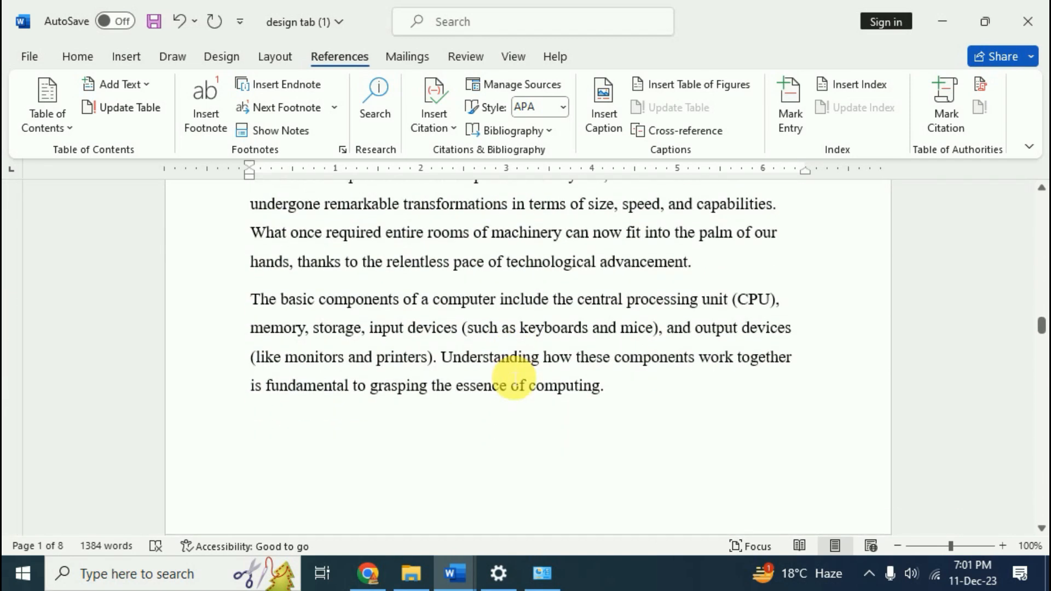
{"action": "scroll", "coordinate": [514, 378], "scroll_direction": "down", "scroll_amount": 12}
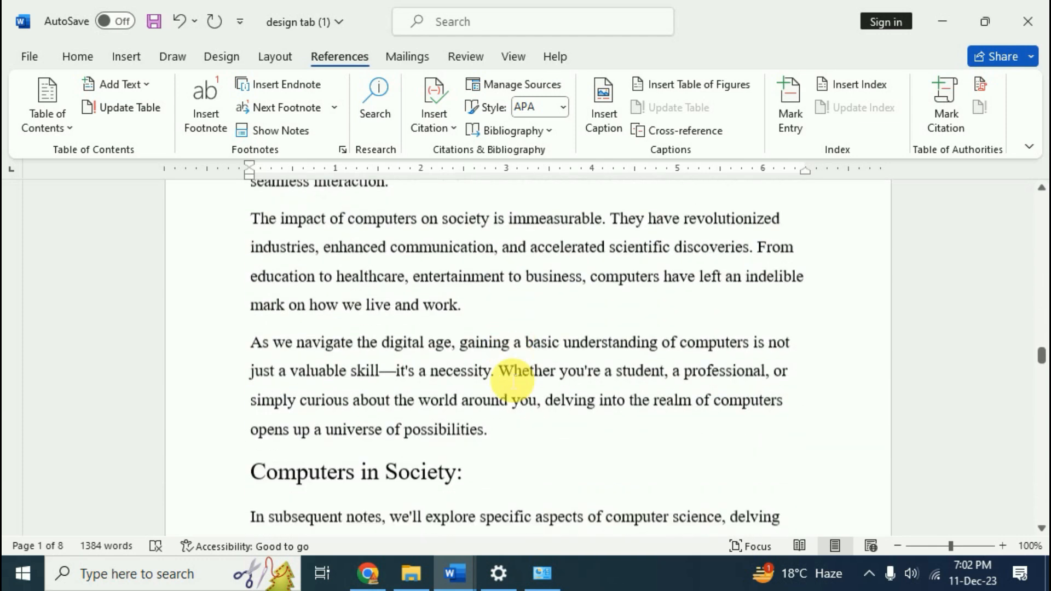
{"action": "scroll", "coordinate": [510, 381], "scroll_direction": "down", "scroll_amount": 8}
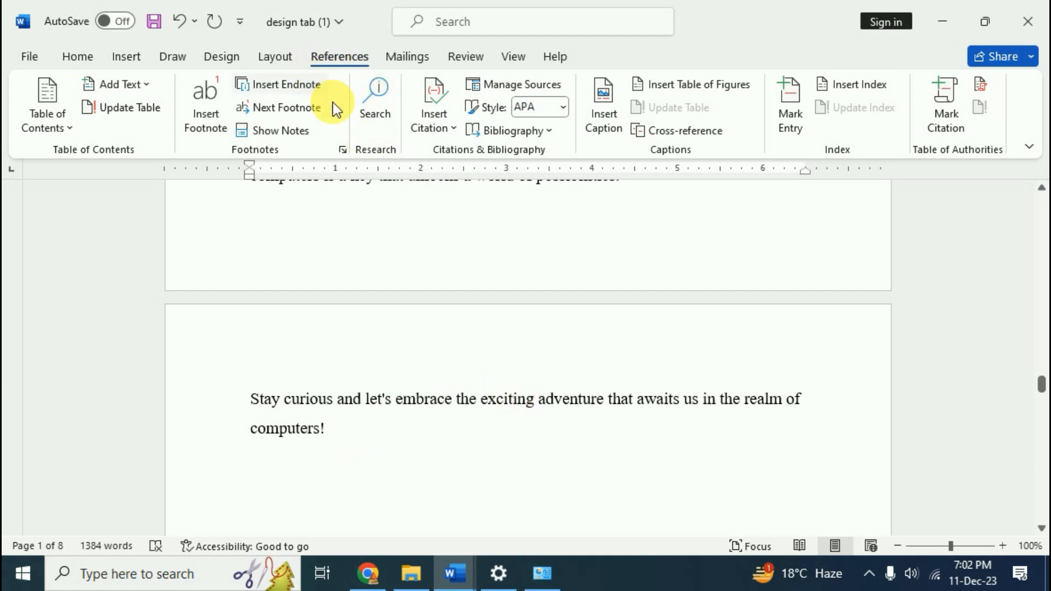
{"action": "scroll", "coordinate": [499, 351], "scroll_direction": "up", "scroll_amount": 3}
{"action": "scroll", "coordinate": [499, 350], "scroll_direction": "up", "scroll_amount": 8}
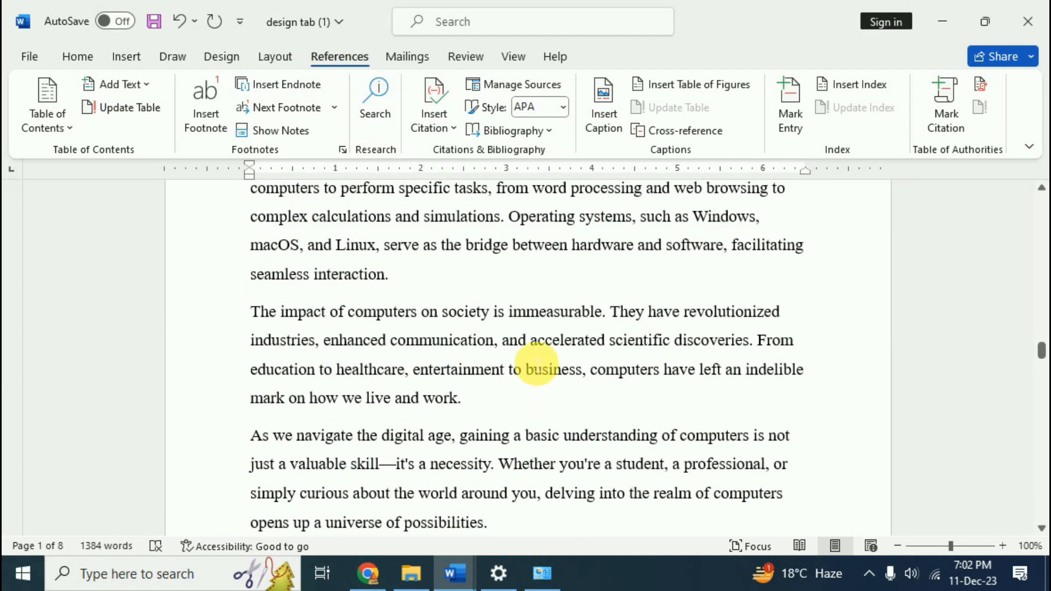
Add a note reading 'f dsfj kdfj kdjfdf khdf' after the Basics of computers heading
{"action": "key", "text": "ctrl+Home"}
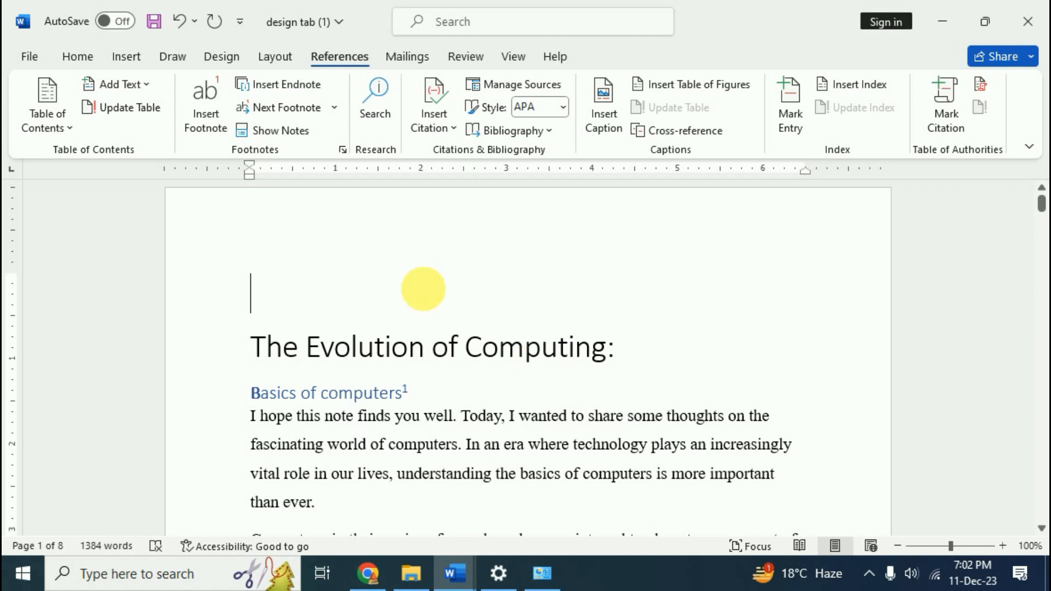
{"action": "left_click", "coordinate": [409, 393]}
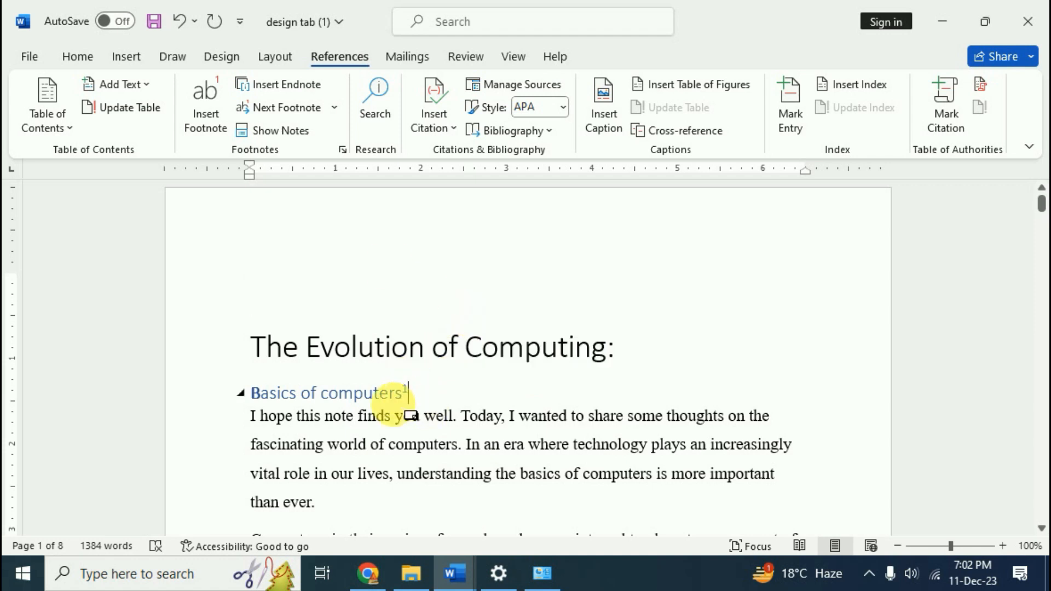
{"action": "left_click", "coordinate": [300, 91]}
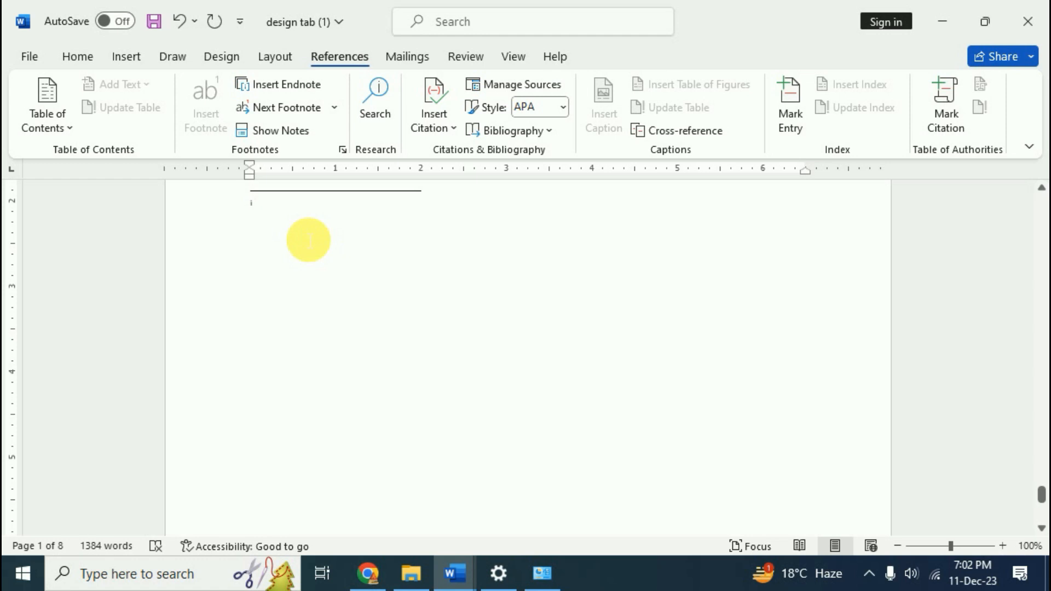
{"action": "key", "text": "ctrl+1"}
{"action": "left_click", "coordinate": [231, 186]}
{"action": "left_click_drag", "start_coordinate": [231, 182], "coordinate": [303, 261]}
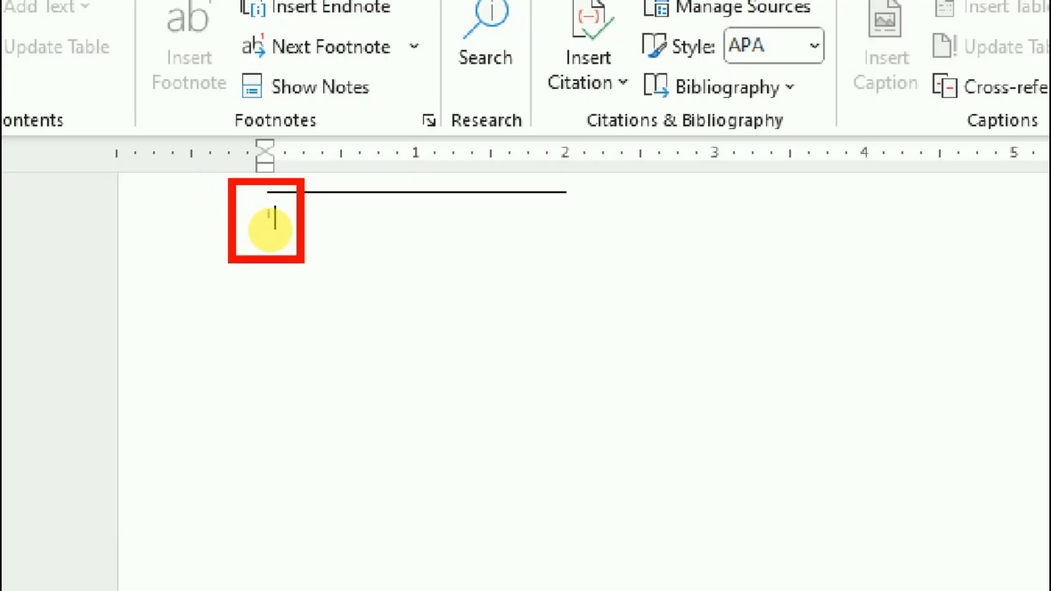
{"action": "key", "text": "Escape"}
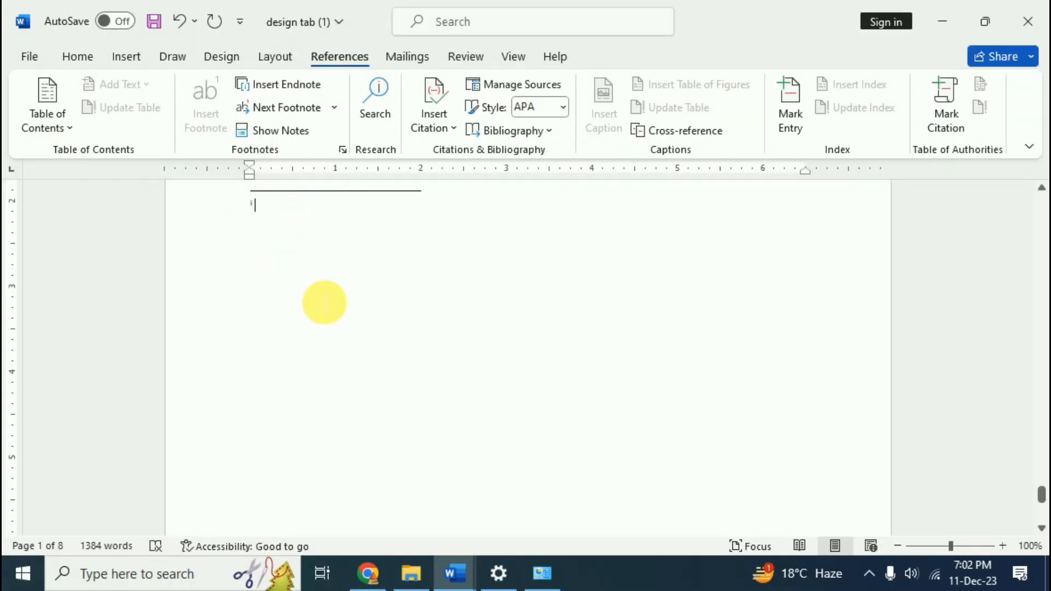
{"action": "type", "text": "f dsfj kdfj kdjfdf khdf"}
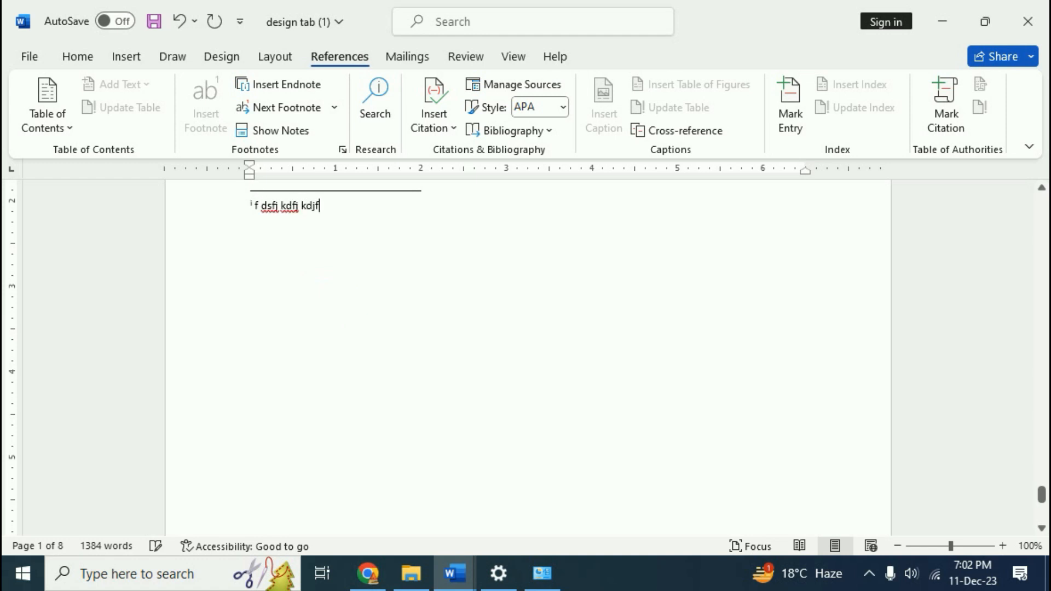
Return to the top and place the cursor at the end of the Basics of computers heading
{"action": "scroll", "coordinate": [363, 345], "scroll_direction": "up", "scroll_amount": 5}
{"action": "scroll", "coordinate": [364, 345], "scroll_direction": "down", "scroll_amount": 4}
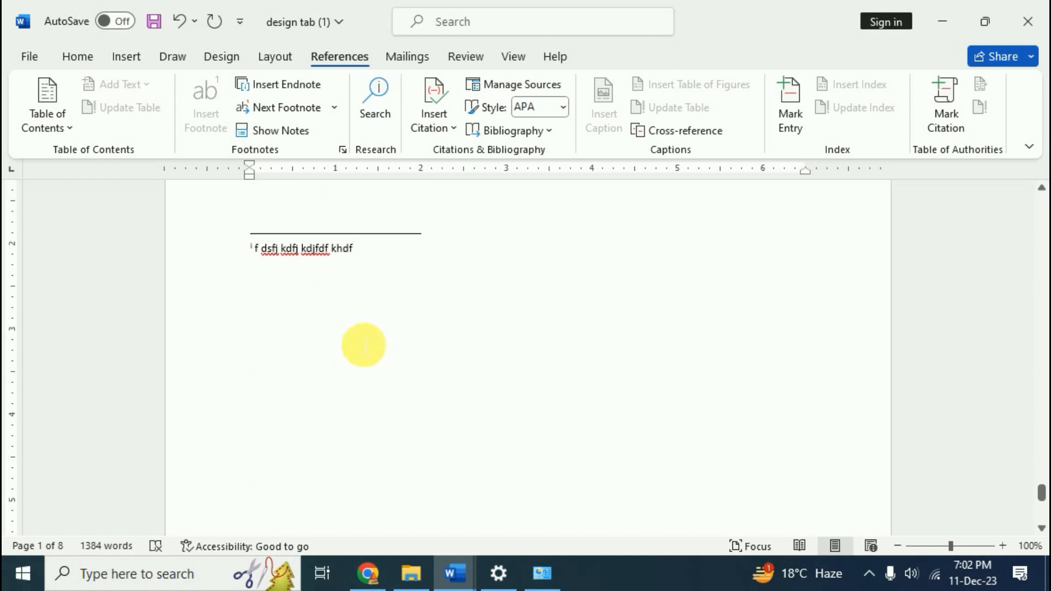
{"action": "scroll", "coordinate": [364, 345], "scroll_direction": "up", "scroll_amount": 8}
{"action": "key", "text": "ctrl+Home"}
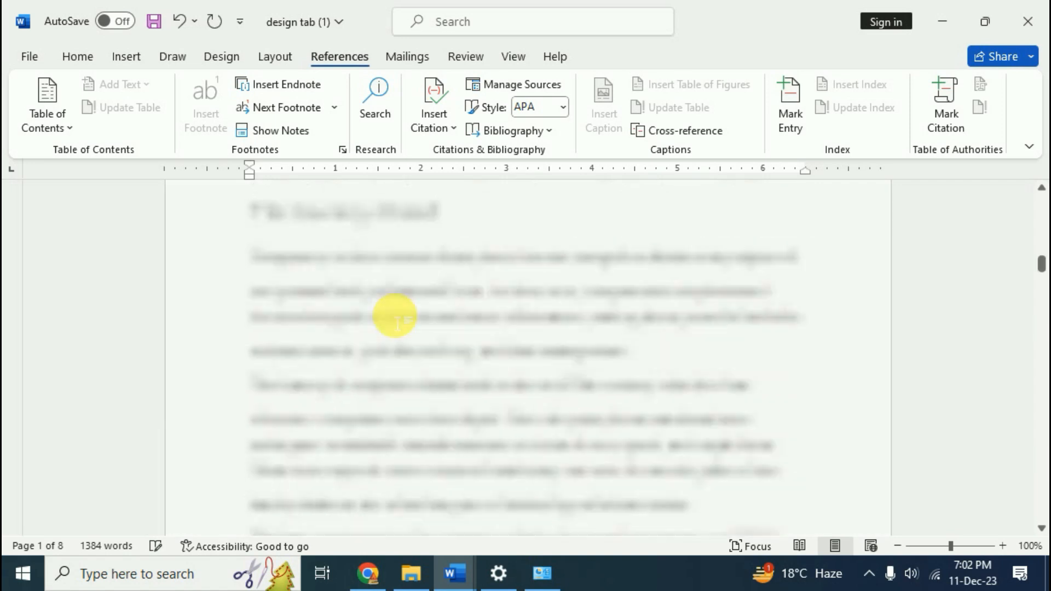
{"action": "mouse_move", "coordinate": [408, 390]}
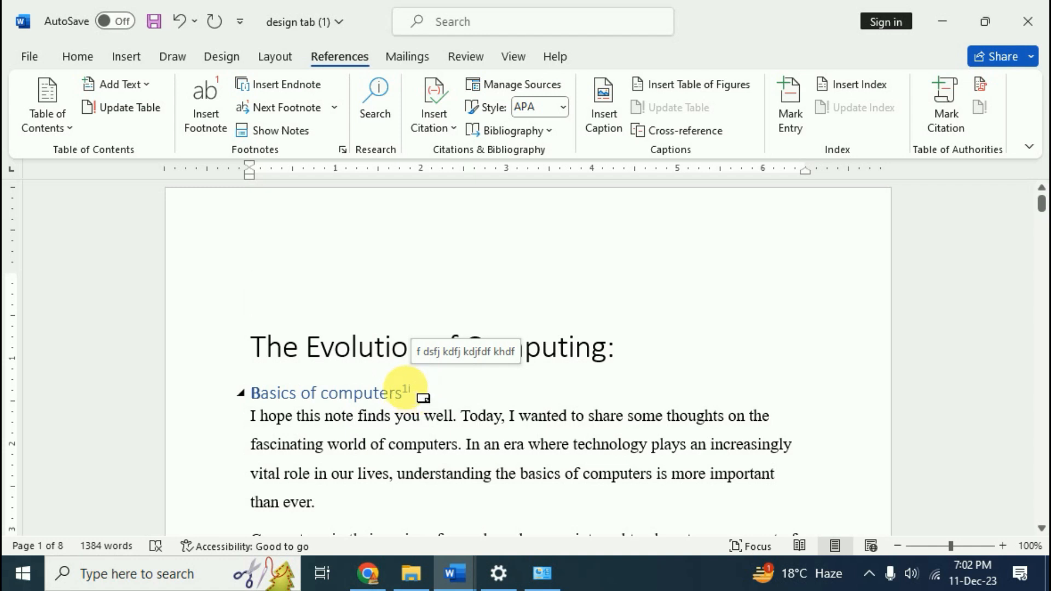
{"action": "left_click", "coordinate": [404, 391]}
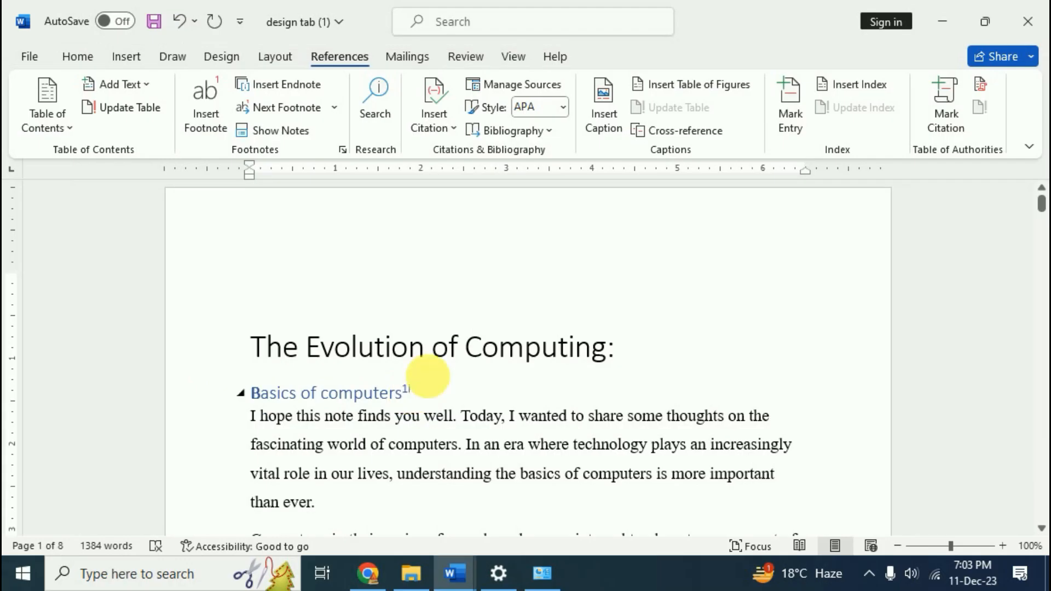
Add endnote ii after 'communication' with the text 'fg fdg dfgdf gdfg df g'
{"action": "scroll", "coordinate": [466, 442], "scroll_direction": "down", "scroll_amount": 3}
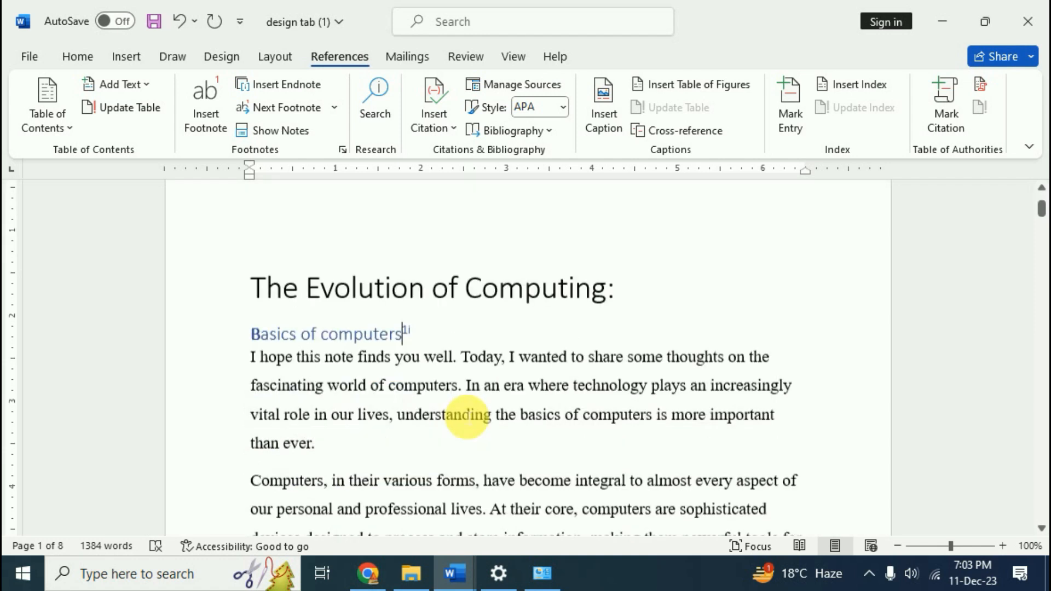
{"action": "scroll", "coordinate": [461, 456], "scroll_direction": "down", "scroll_amount": 1}
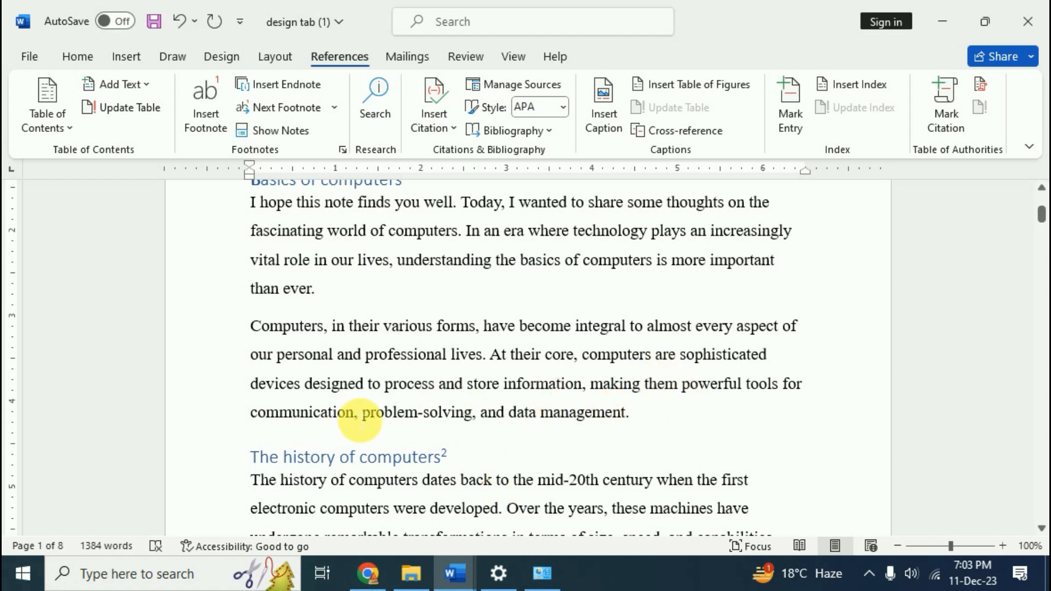
{"action": "double_click", "coordinate": [330, 414]}
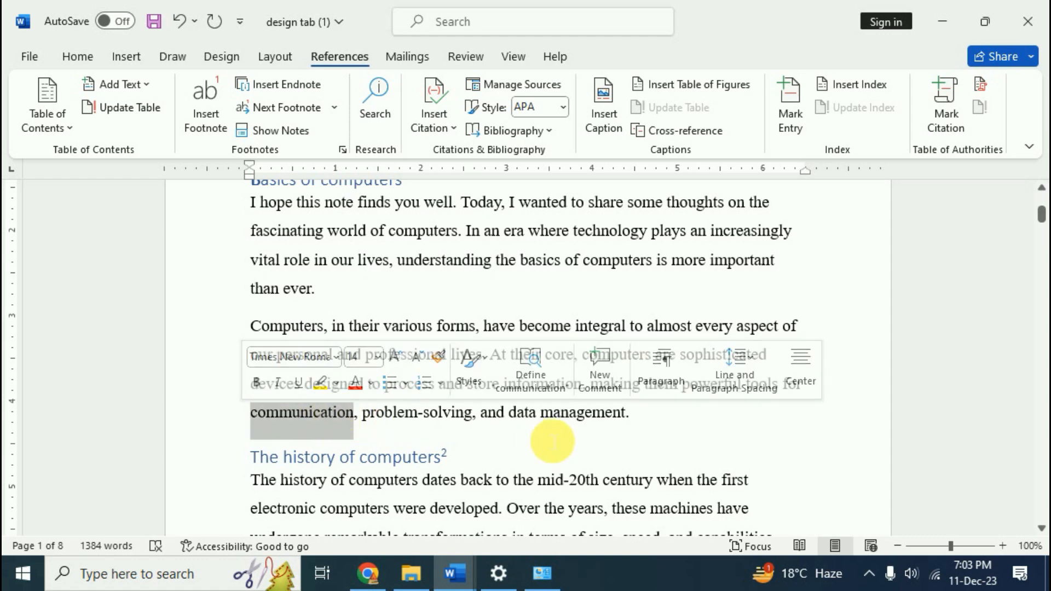
{"action": "left_click", "coordinate": [299, 89]}
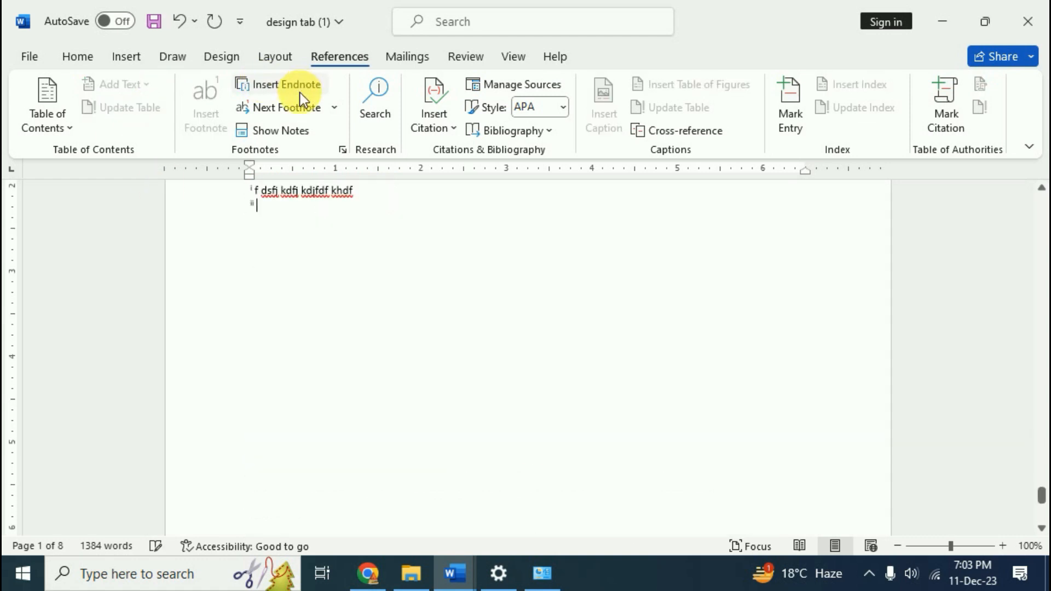
{"action": "type", "text": "fg fdg dfgdf gdfg df g"}
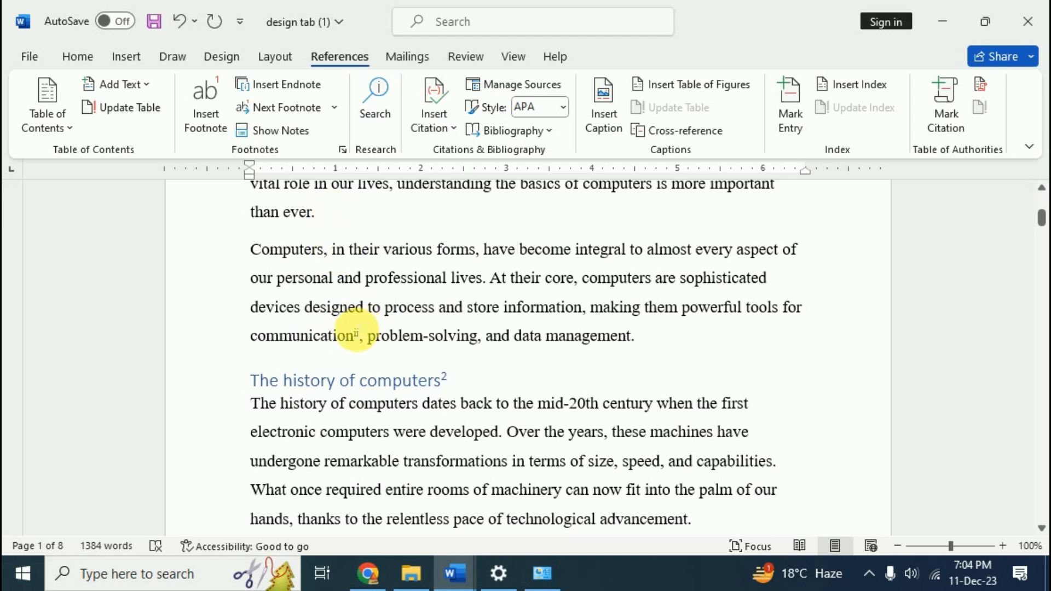
{"action": "mouse_move", "coordinate": [369, 341]}
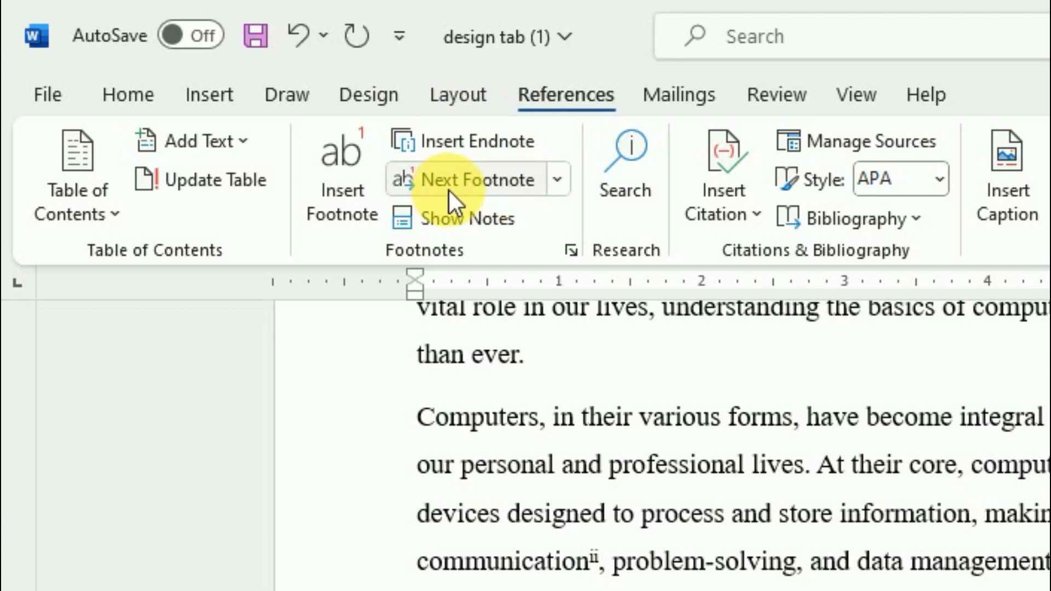
{"action": "left_click", "coordinate": [560, 182]}
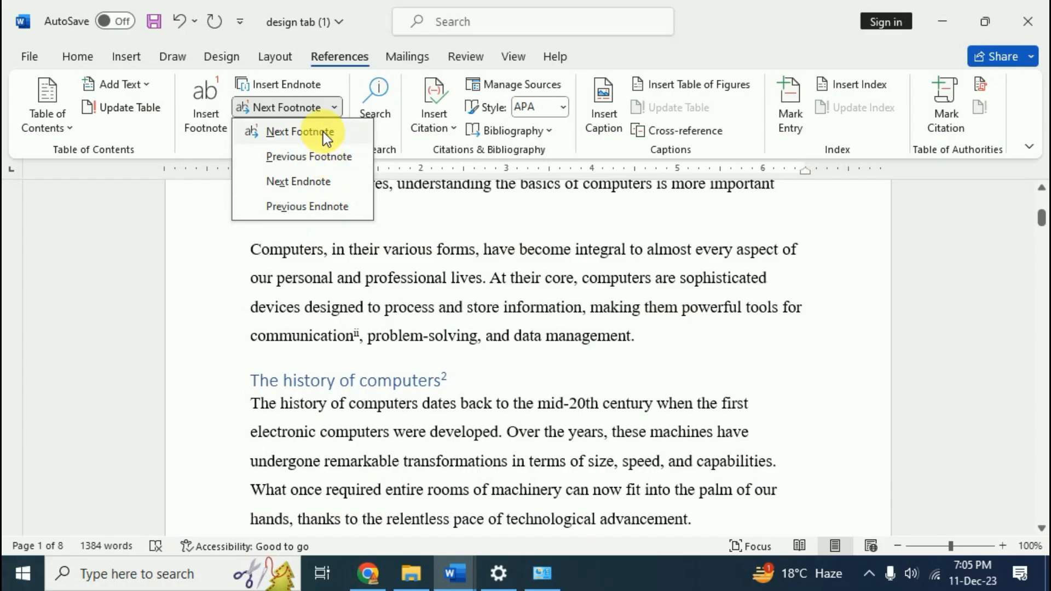
{"action": "left_click", "coordinate": [539, 221]}
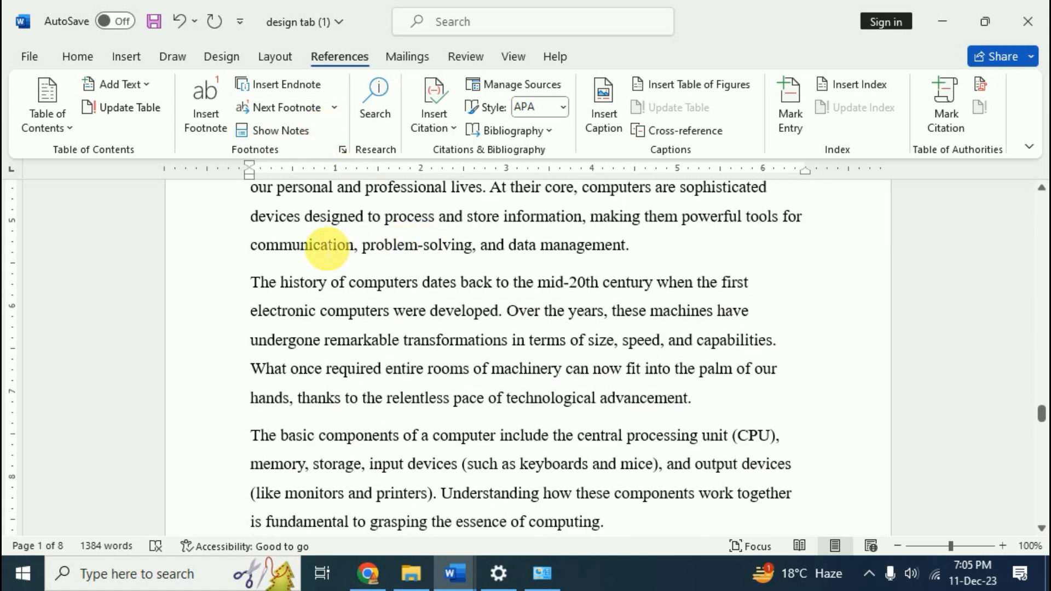
{"action": "left_click", "coordinate": [333, 107]}
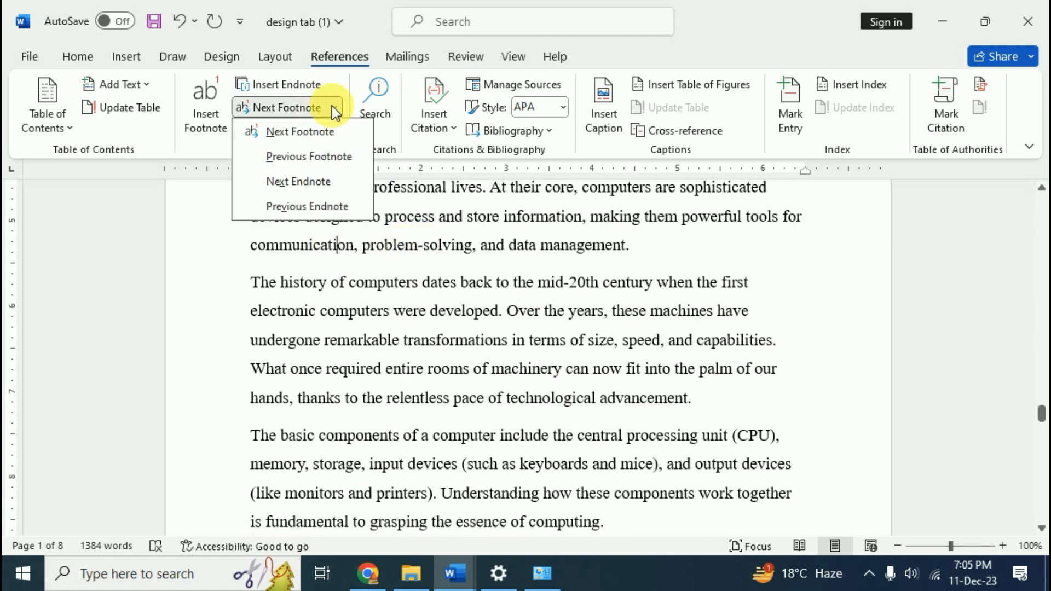
{"action": "left_click", "coordinate": [311, 157]}
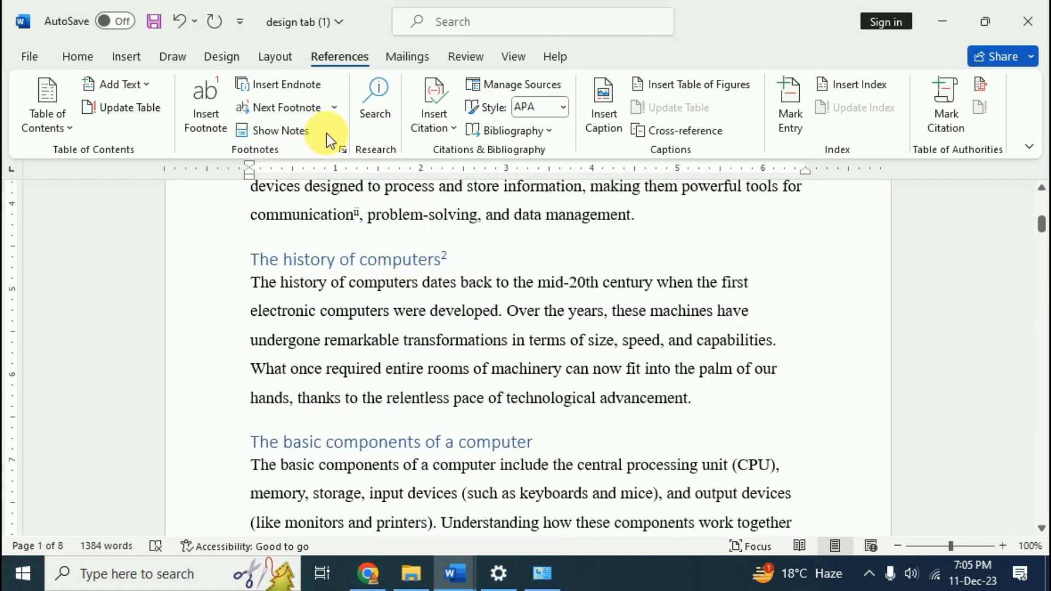
{"action": "left_click", "coordinate": [332, 106]}
{"action": "left_click", "coordinate": [300, 156]}
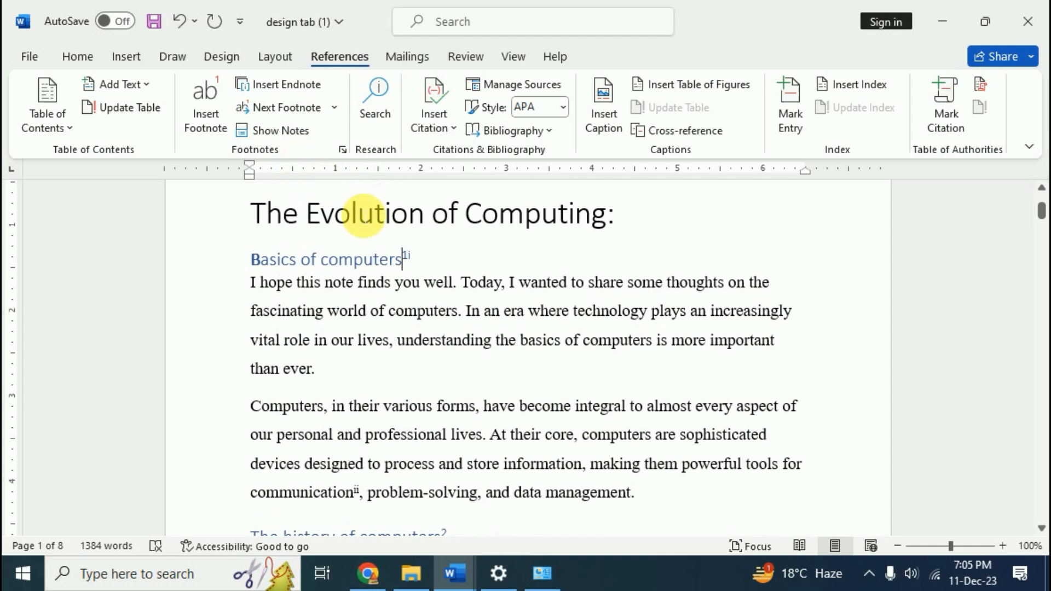
{"action": "left_click", "coordinate": [334, 107]}
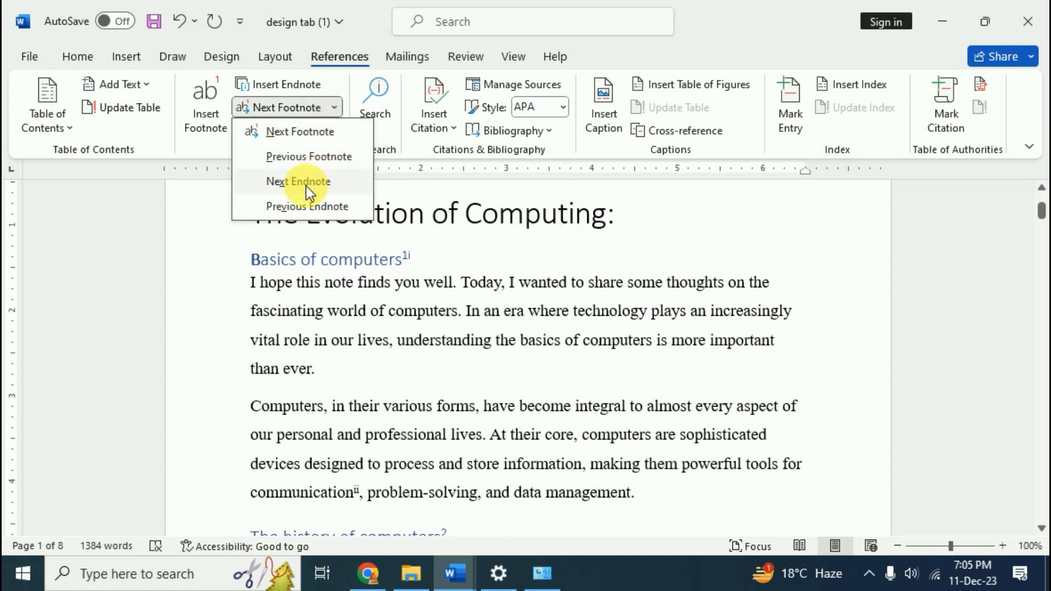
{"action": "left_click", "coordinate": [307, 186]}
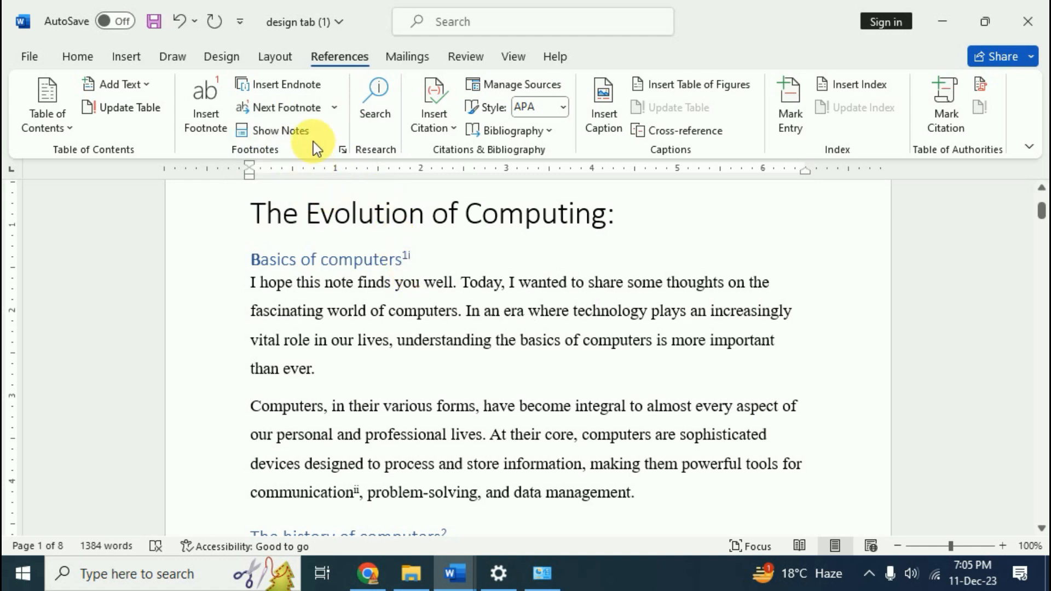
{"action": "left_click", "coordinate": [333, 106]}
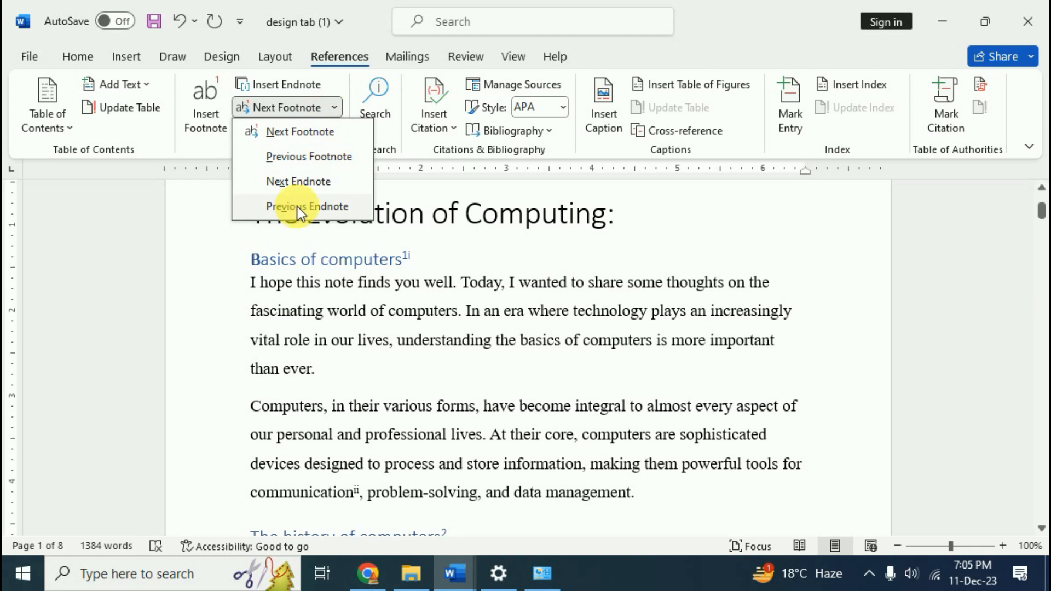
{"action": "left_click", "coordinate": [305, 181]}
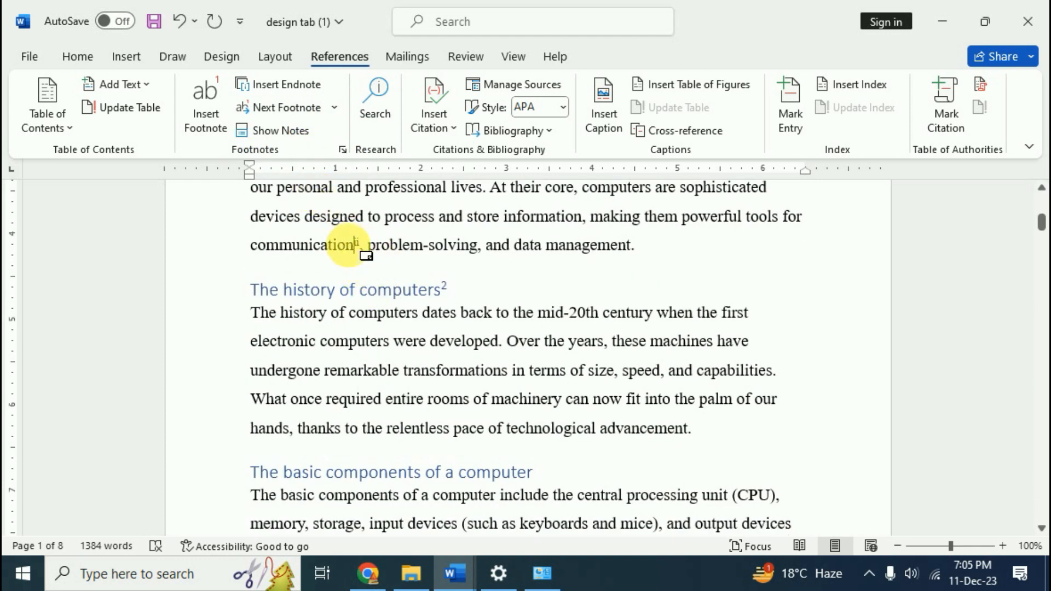
{"action": "mouse_move", "coordinate": [350, 249]}
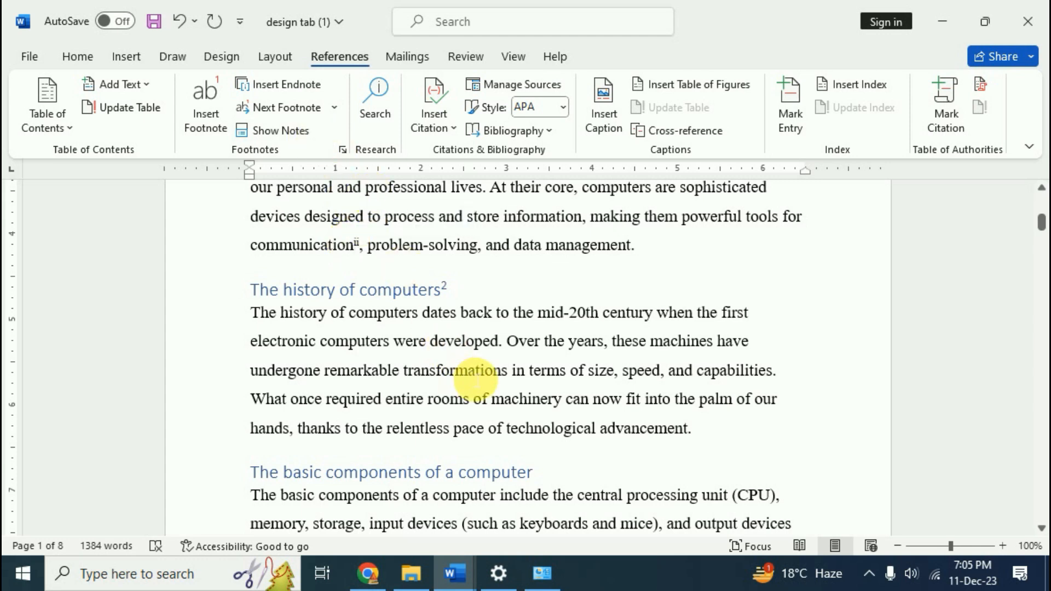
{"action": "scroll", "coordinate": [479, 377], "scroll_direction": "up", "scroll_amount": 3}
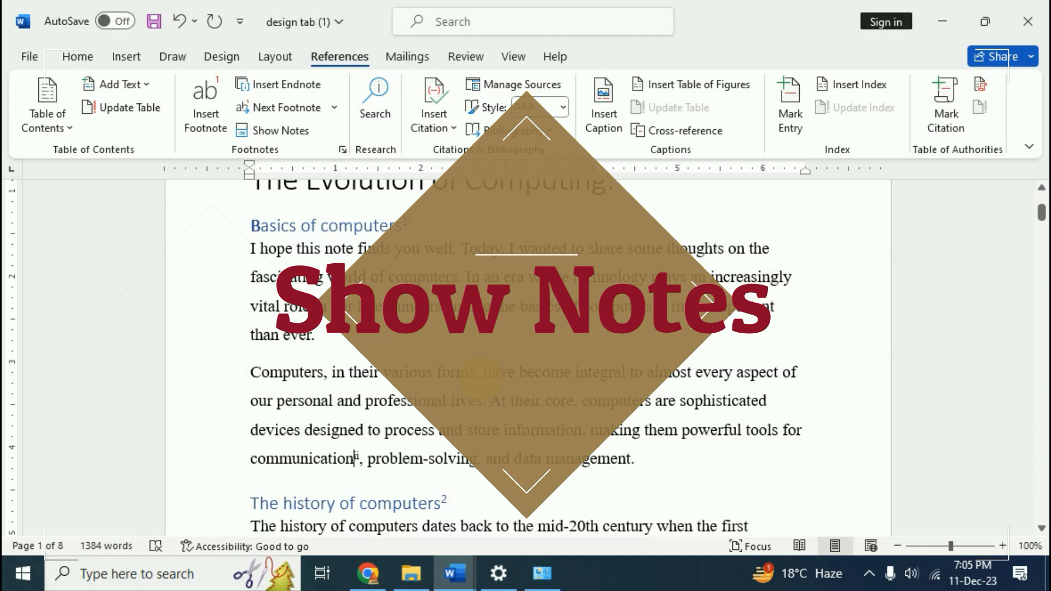
{"action": "scroll", "coordinate": [353, 459], "scroll_direction": "up", "scroll_amount": 3}
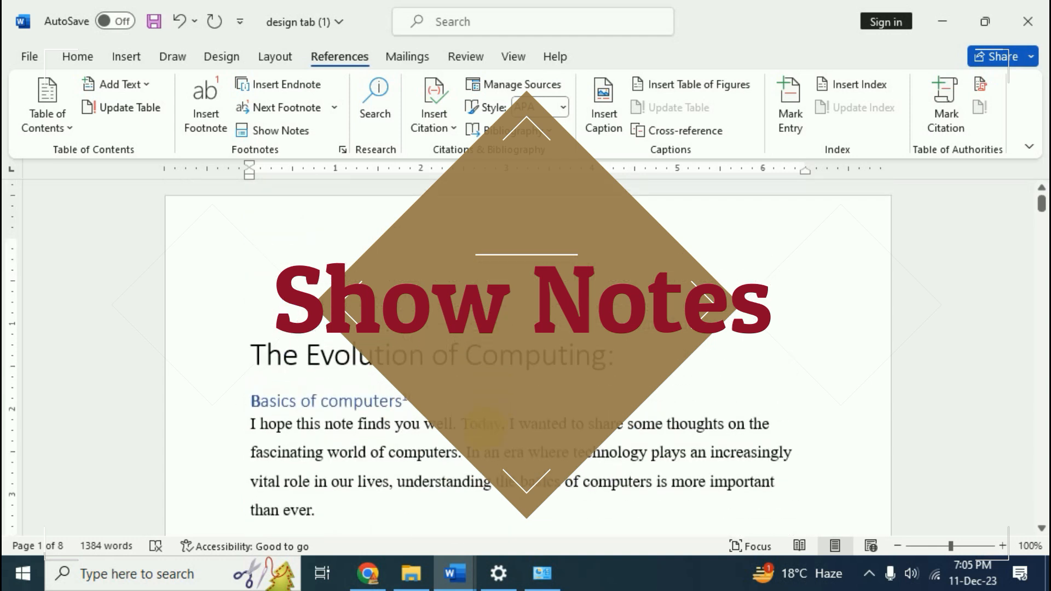
{"action": "scroll", "coordinate": [355, 211], "scroll_direction": "down", "scroll_amount": 2}
{"action": "left_click", "coordinate": [290, 132]}
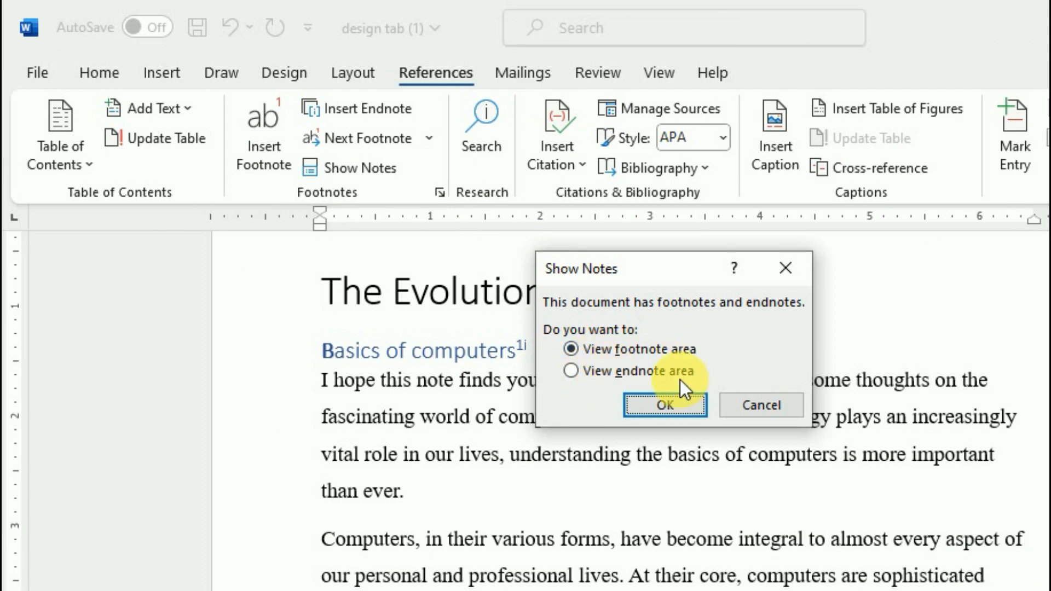
{"action": "left_click", "coordinate": [663, 405]}
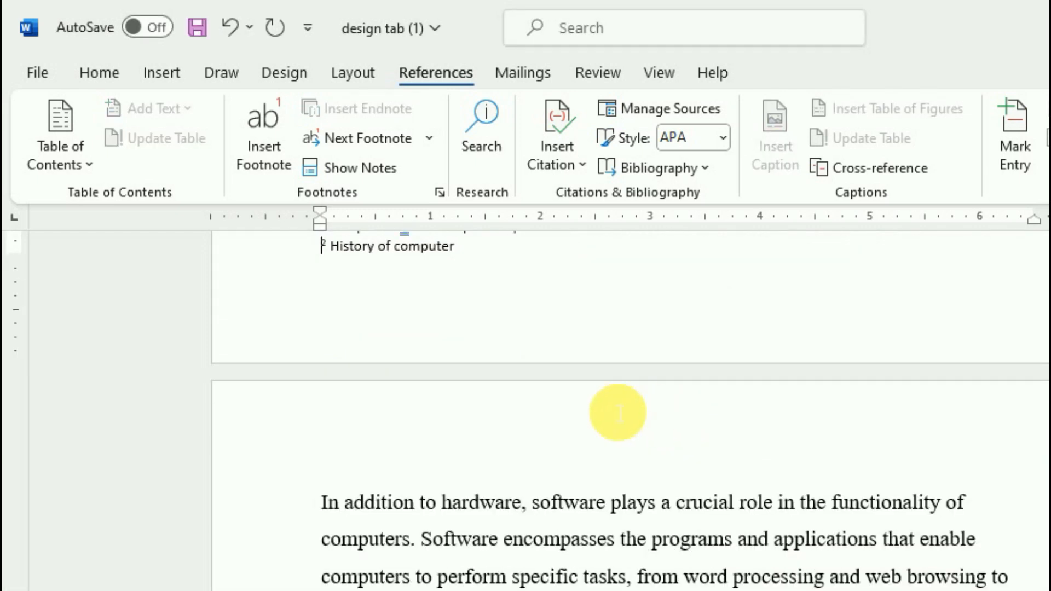
{"action": "scroll", "coordinate": [502, 380], "scroll_direction": "up", "scroll_amount": 3}
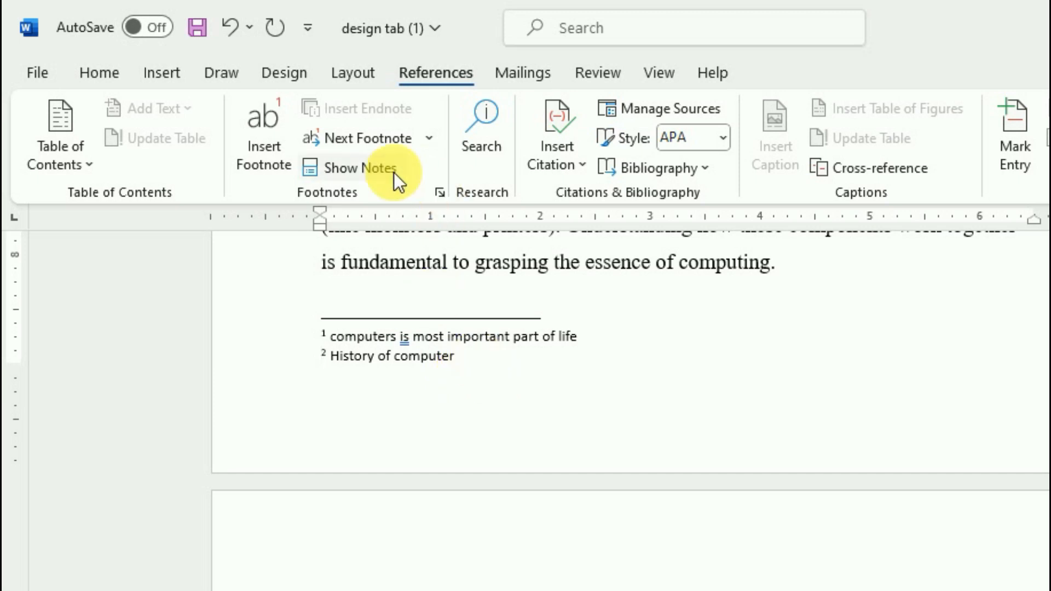
{"action": "left_click", "coordinate": [362, 167]}
{"action": "left_click", "coordinate": [350, 167]}
{"action": "left_click", "coordinate": [579, 373]}
{"action": "left_click", "coordinate": [665, 406]}
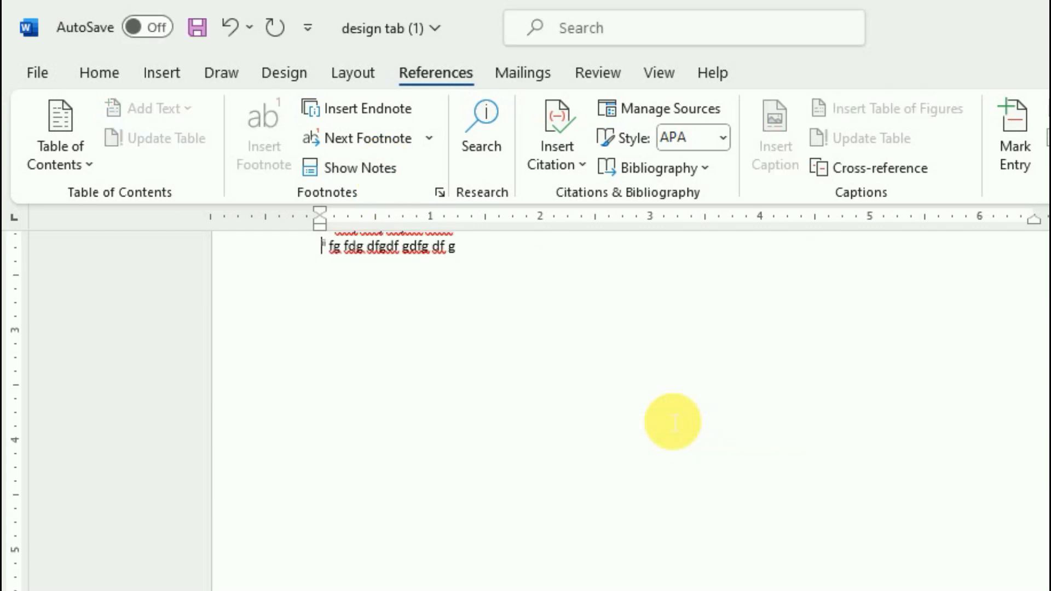
{"action": "scroll", "coordinate": [416, 376], "scroll_direction": "up", "scroll_amount": 2}
{"action": "left_click", "coordinate": [361, 168]}
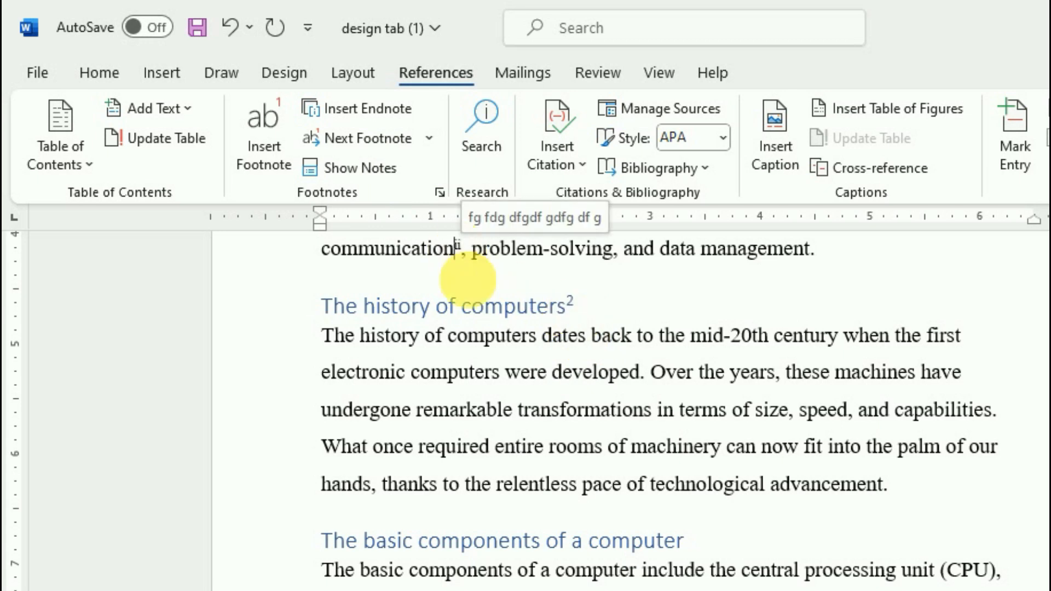
{"action": "scroll", "coordinate": [492, 383], "scroll_direction": "up", "scroll_amount": 2}
{"action": "scroll", "coordinate": [482, 371], "scroll_direction": "up", "scroll_amount": 1}
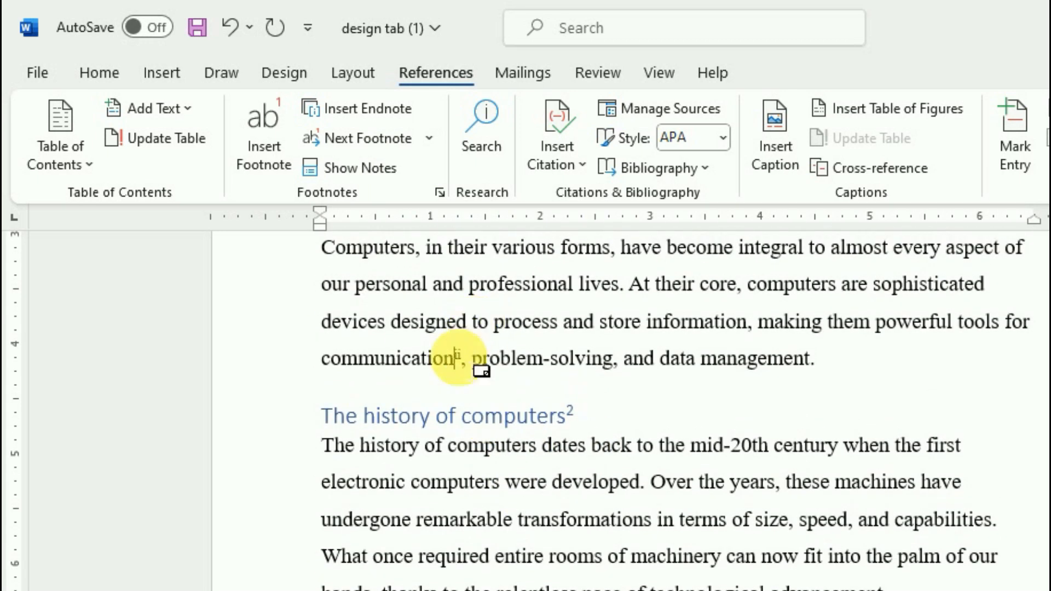
{"action": "mouse_move", "coordinate": [482, 371]}
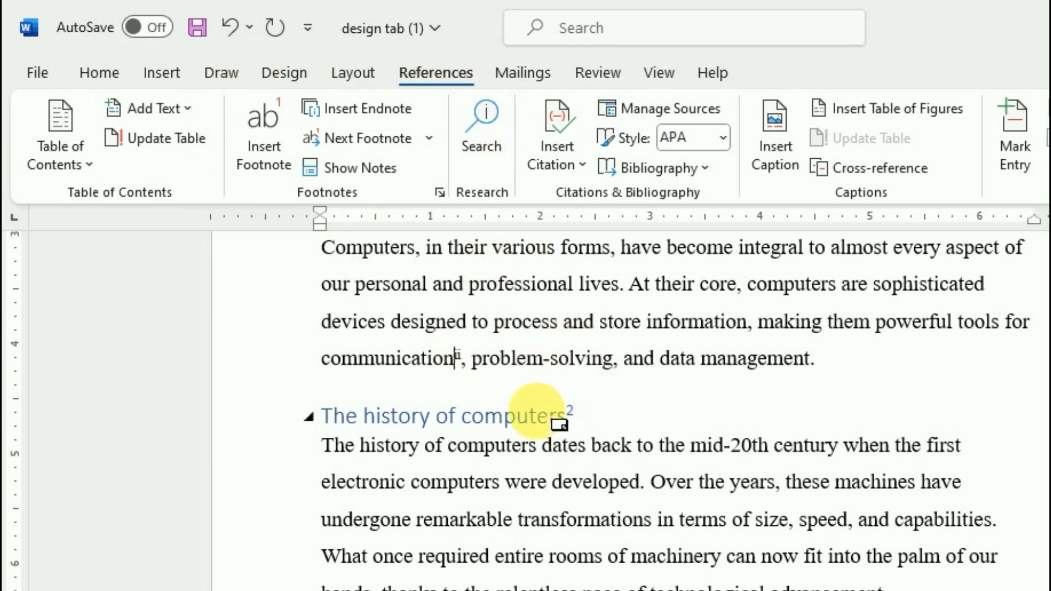
{"action": "mouse_move", "coordinate": [539, 429]}
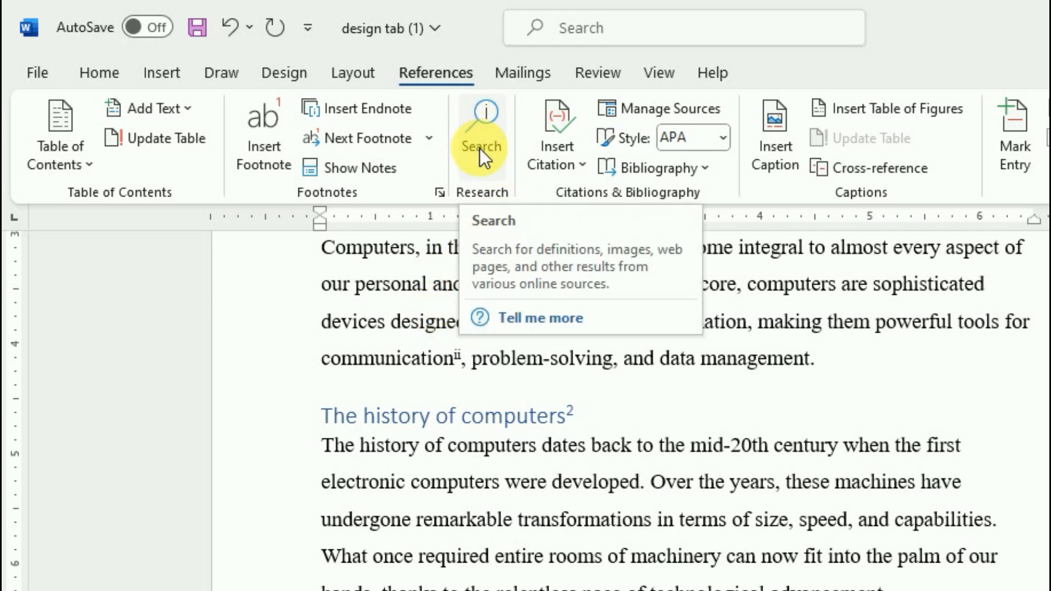
{"action": "scroll", "coordinate": [688, 482], "scroll_direction": "up", "scroll_amount": 2}
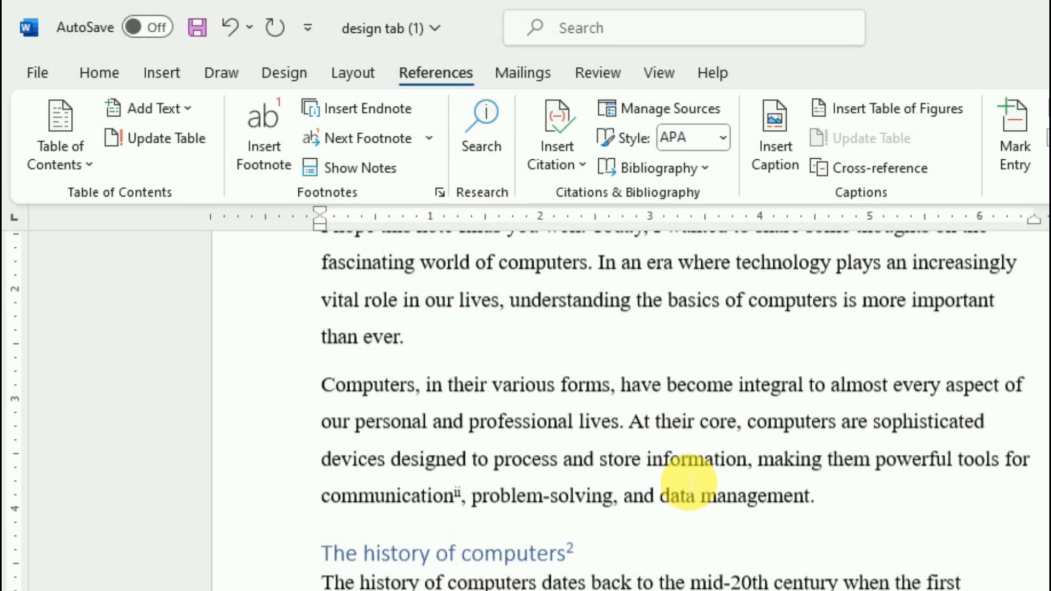
{"action": "scroll", "coordinate": [689, 481], "scroll_direction": "up", "scroll_amount": 1}
{"action": "left_click_drag", "start_coordinate": [837, 450], "coordinate": [749, 457]}
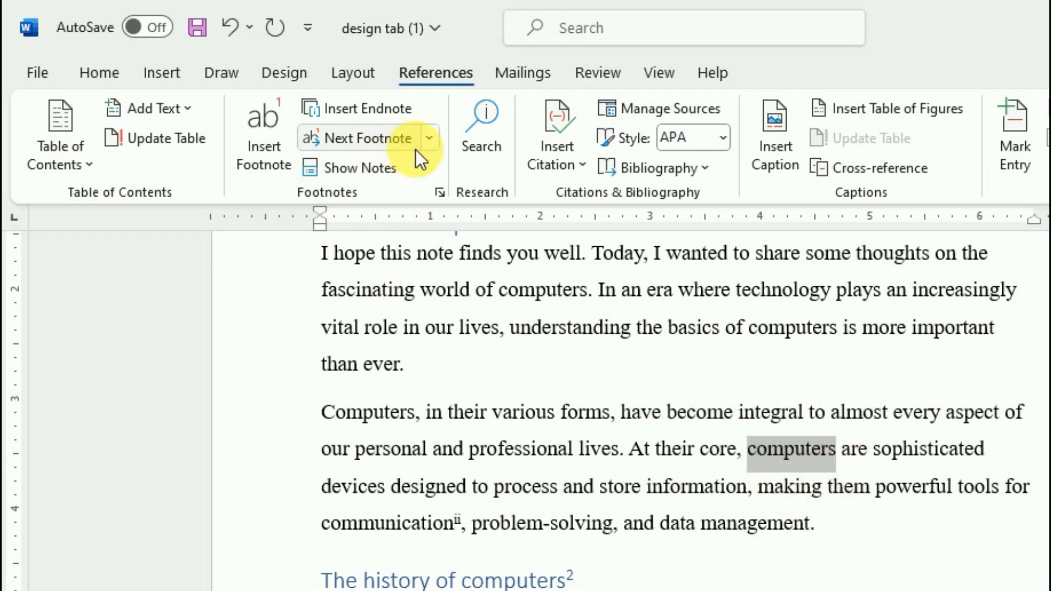
{"action": "left_click", "coordinate": [481, 143]}
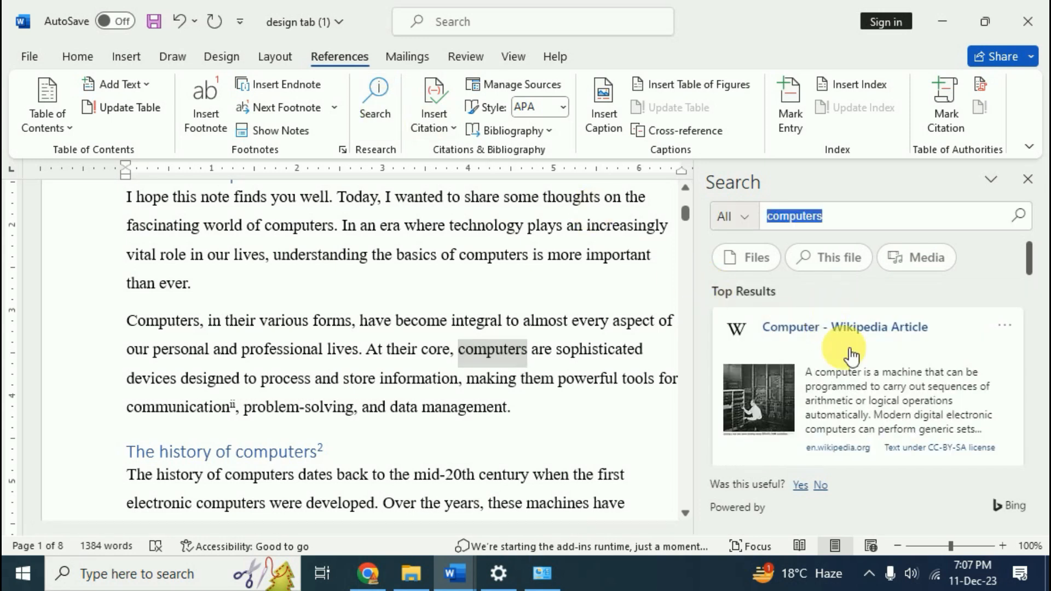
{"action": "scroll", "coordinate": [878, 380], "scroll_direction": "down", "scroll_amount": 4}
{"action": "scroll", "coordinate": [870, 370], "scroll_direction": "down", "scroll_amount": 3}
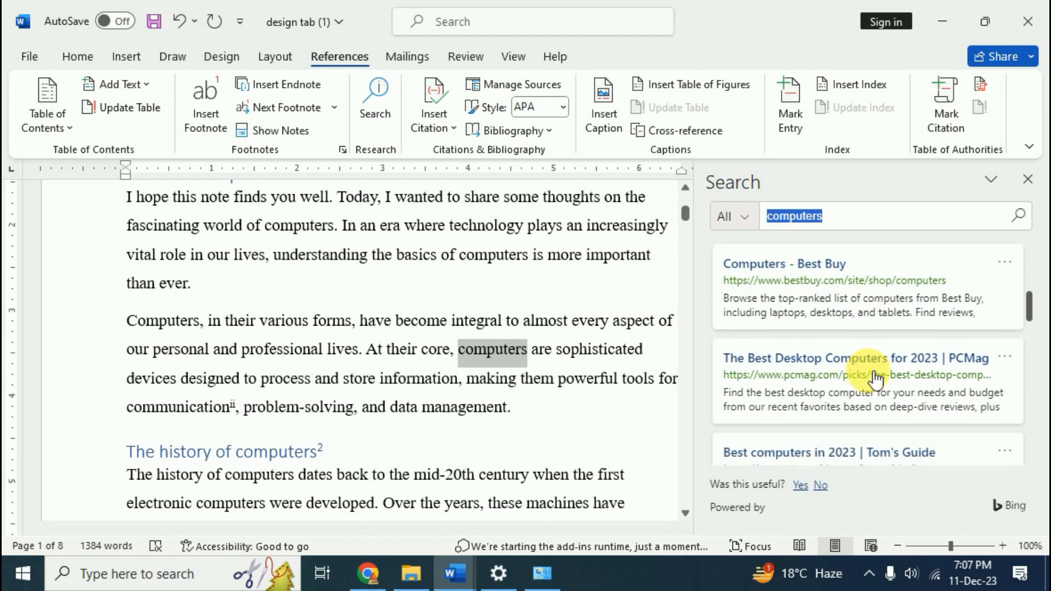
{"action": "scroll", "coordinate": [873, 383], "scroll_direction": "up", "scroll_amount": 3}
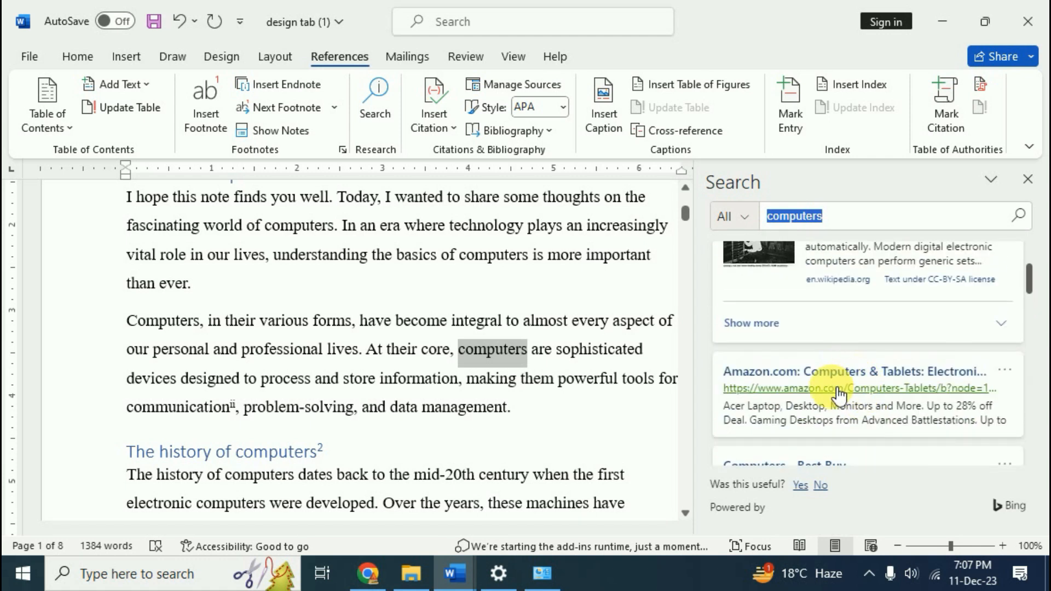
{"action": "scroll", "coordinate": [861, 376], "scroll_direction": "up", "scroll_amount": 2}
{"action": "scroll", "coordinate": [818, 356], "scroll_direction": "up", "scroll_amount": 2}
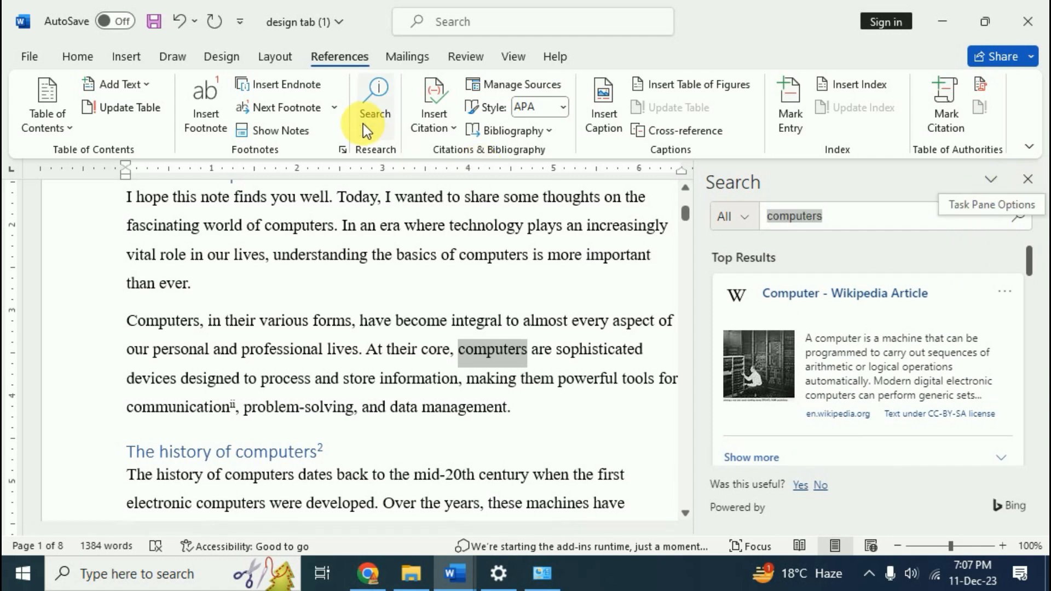
{"action": "left_click", "coordinate": [1028, 179]}
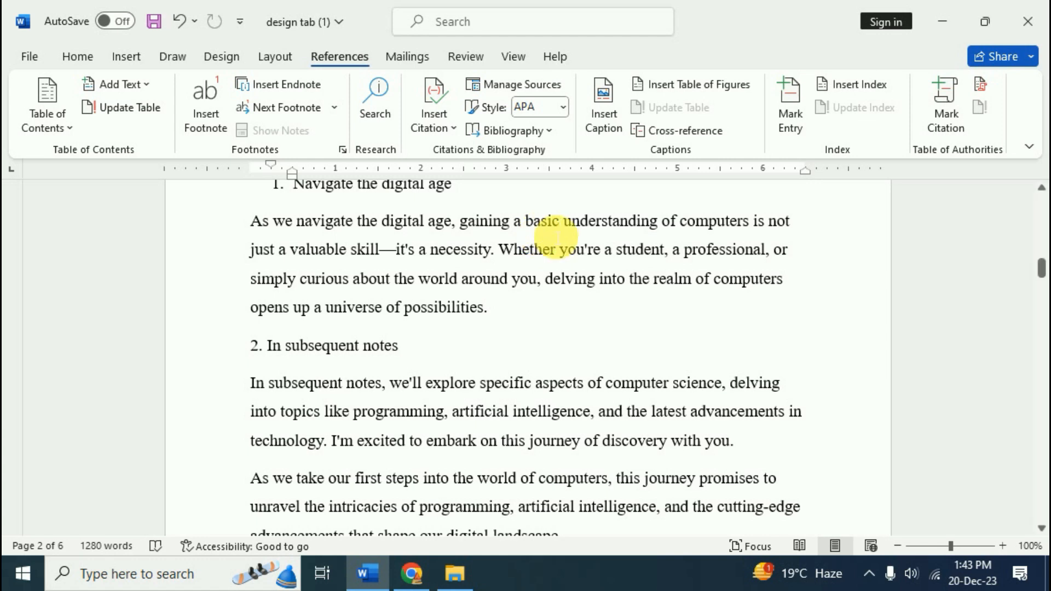
Select the 'The basic components…' paragraph listing CPU, memory, storage and input/output devices
{"action": "scroll", "coordinate": [606, 316], "scroll_direction": "down", "scroll_amount": 6}
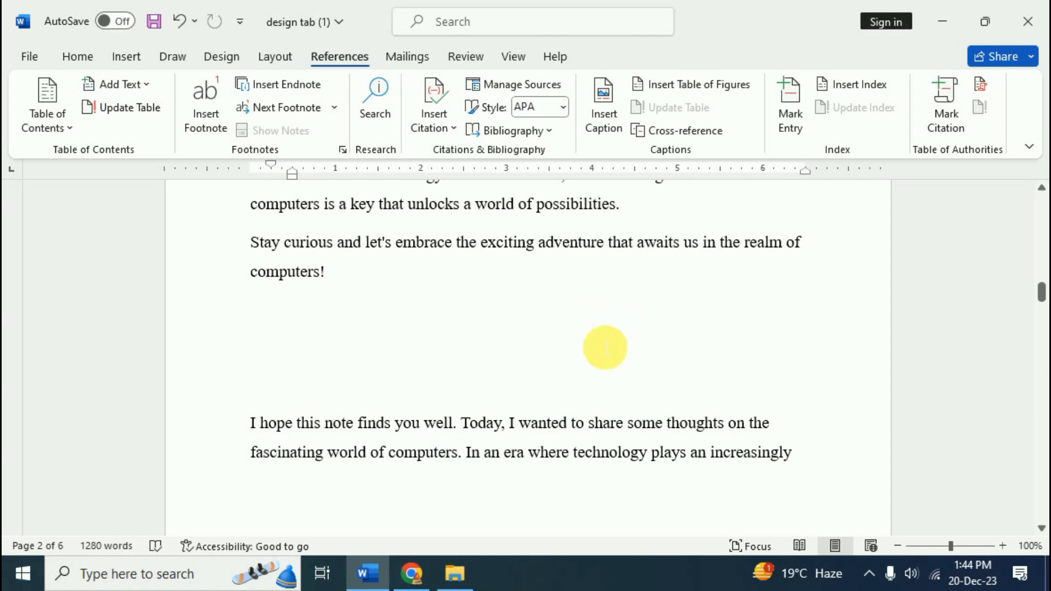
{"action": "scroll", "coordinate": [605, 347], "scroll_direction": "down", "scroll_amount": 7}
{"action": "scroll", "coordinate": [602, 355], "scroll_direction": "down", "scroll_amount": 7}
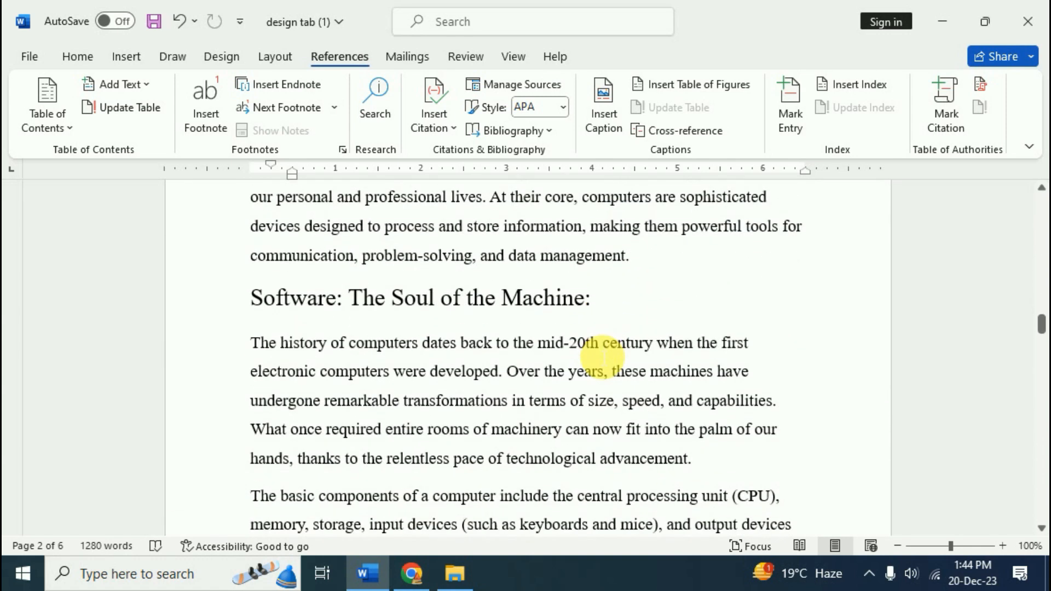
{"action": "scroll", "coordinate": [602, 357], "scroll_direction": "down", "scroll_amount": 1}
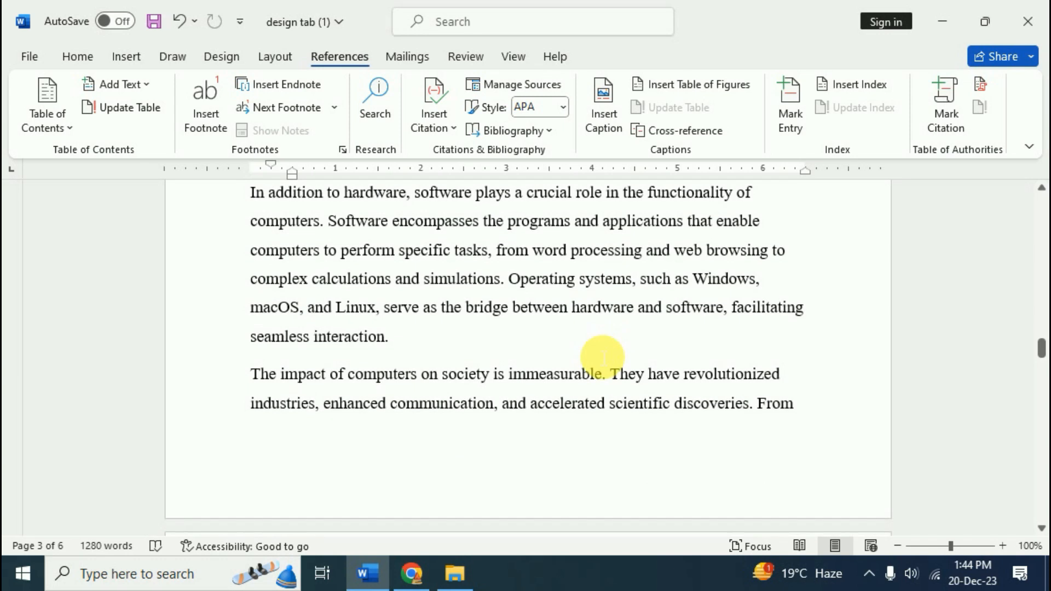
{"action": "scroll", "coordinate": [603, 357], "scroll_direction": "up", "scroll_amount": 2}
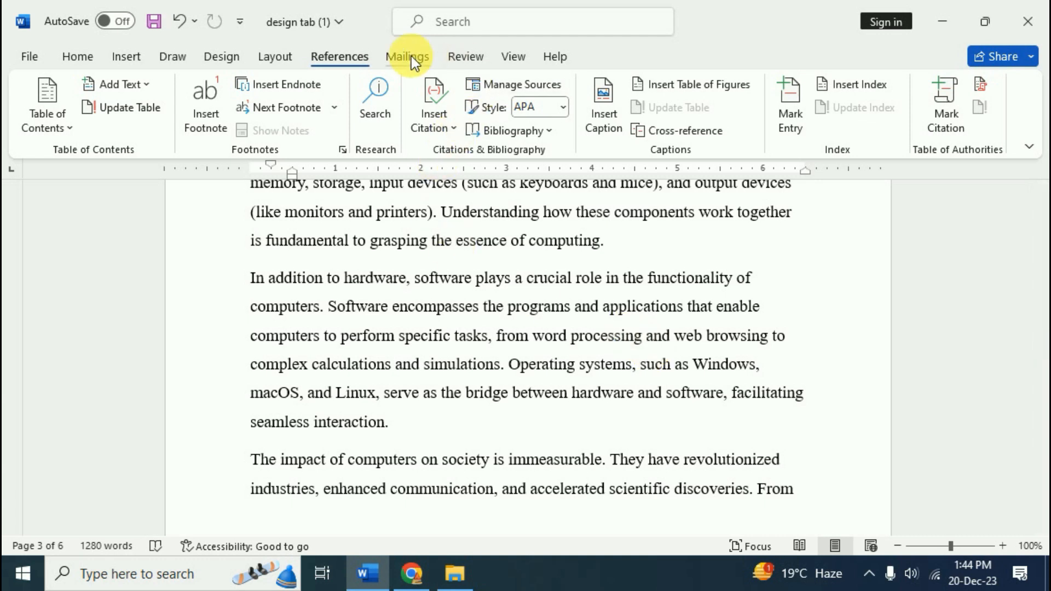
{"action": "scroll", "coordinate": [544, 375], "scroll_direction": "up", "scroll_amount": 3}
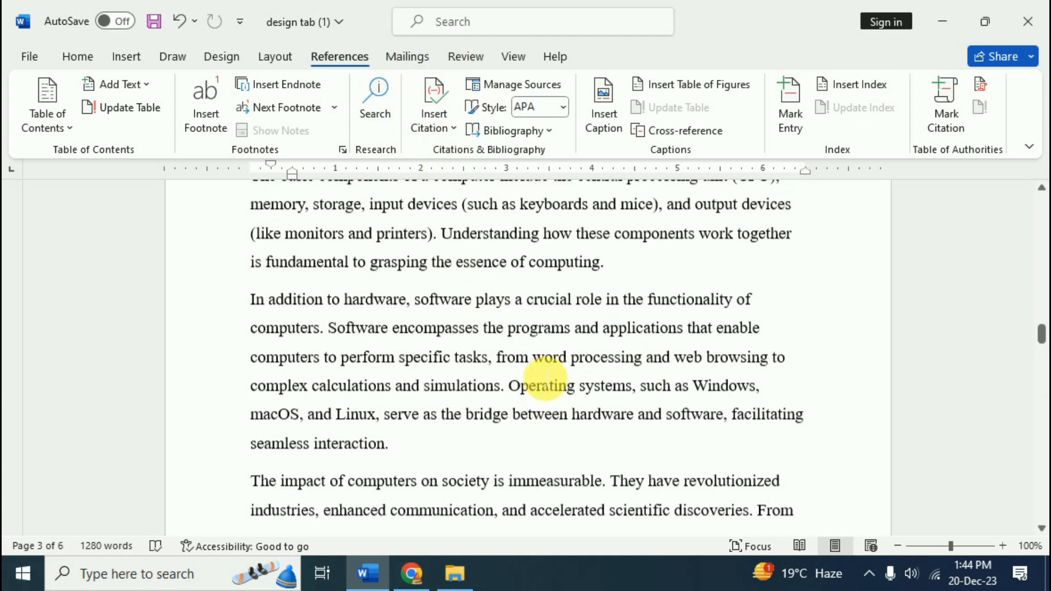
{"action": "scroll", "coordinate": [522, 409], "scroll_direction": "down", "scroll_amount": 2}
{"action": "left_click_drag", "start_coordinate": [251, 240], "coordinate": [605, 327]}
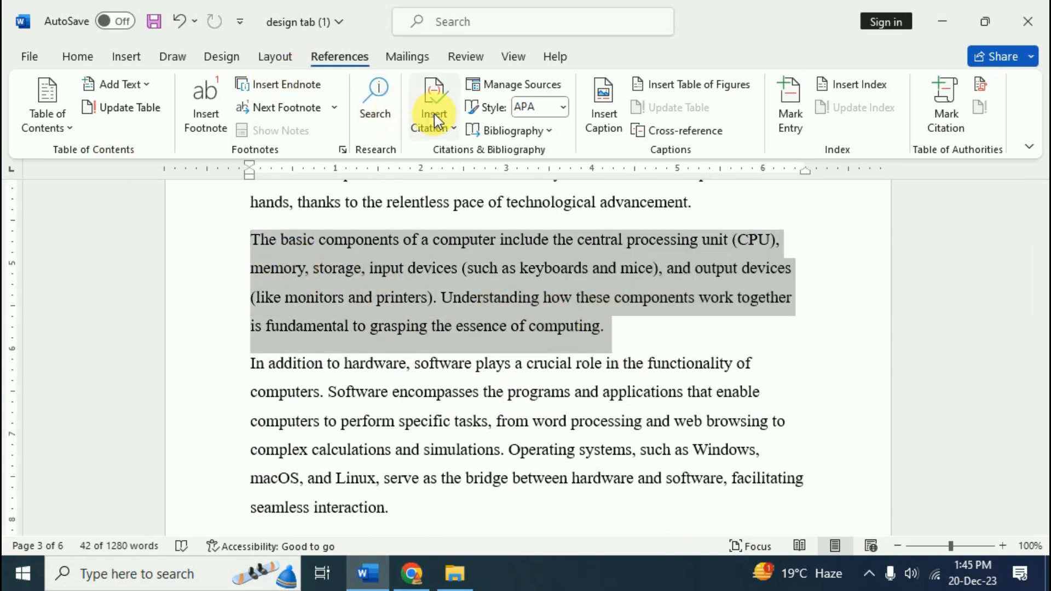
Start a new source from Insert Citation > Add New Source and pick Book as its type
{"action": "left_click", "coordinate": [454, 127]}
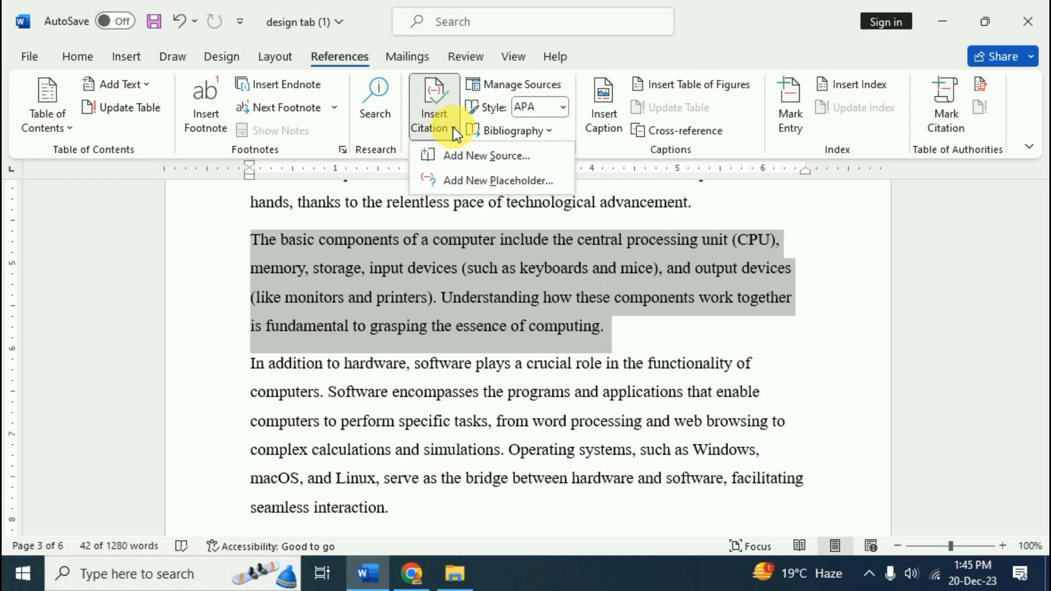
{"action": "left_click", "coordinate": [457, 155]}
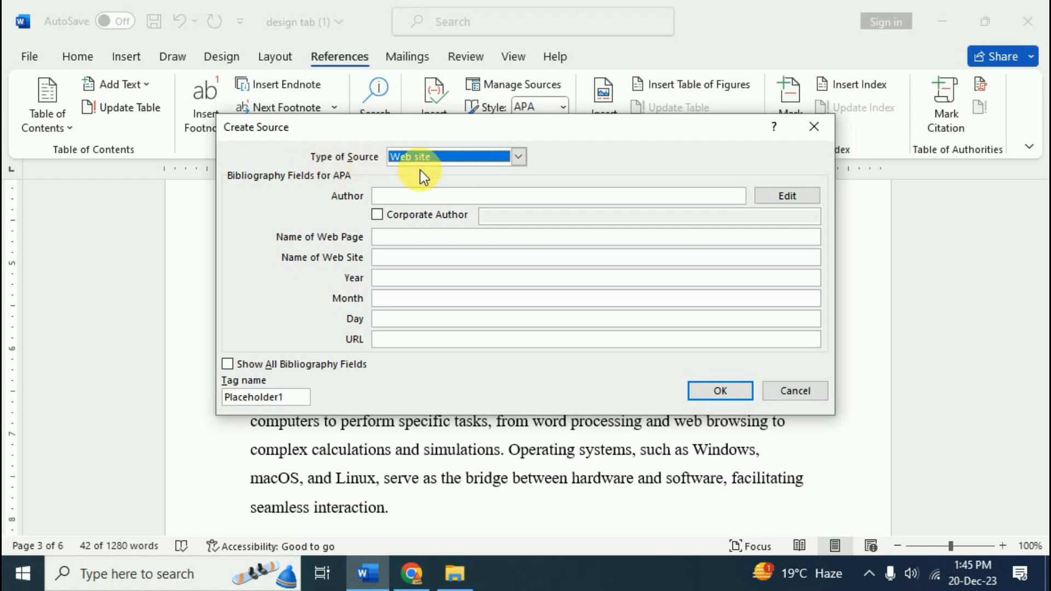
{"action": "left_click", "coordinate": [518, 158]}
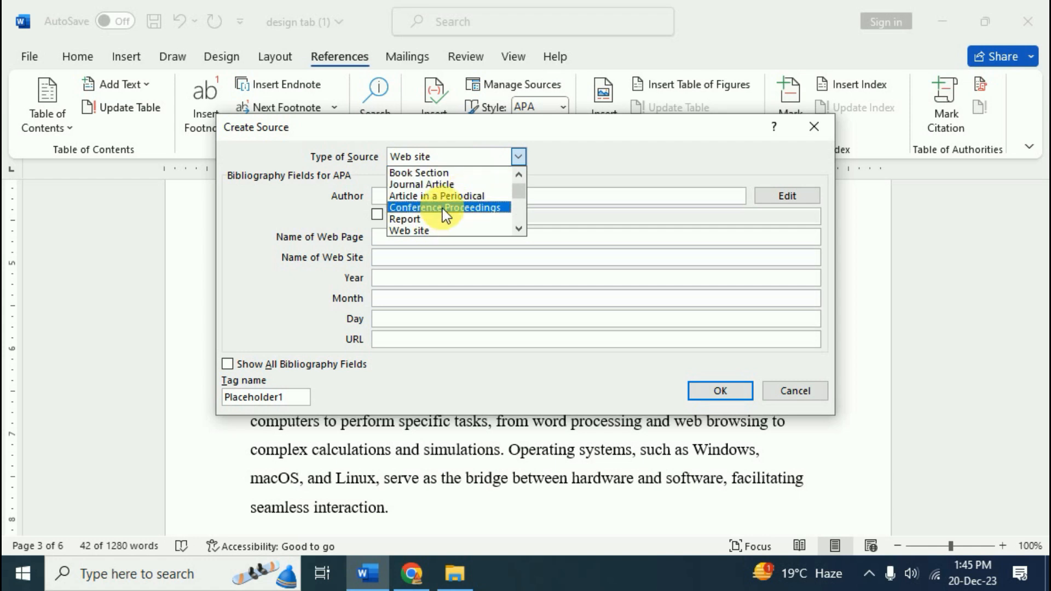
{"action": "scroll", "coordinate": [441, 195], "scroll_direction": "down", "scroll_amount": 1}
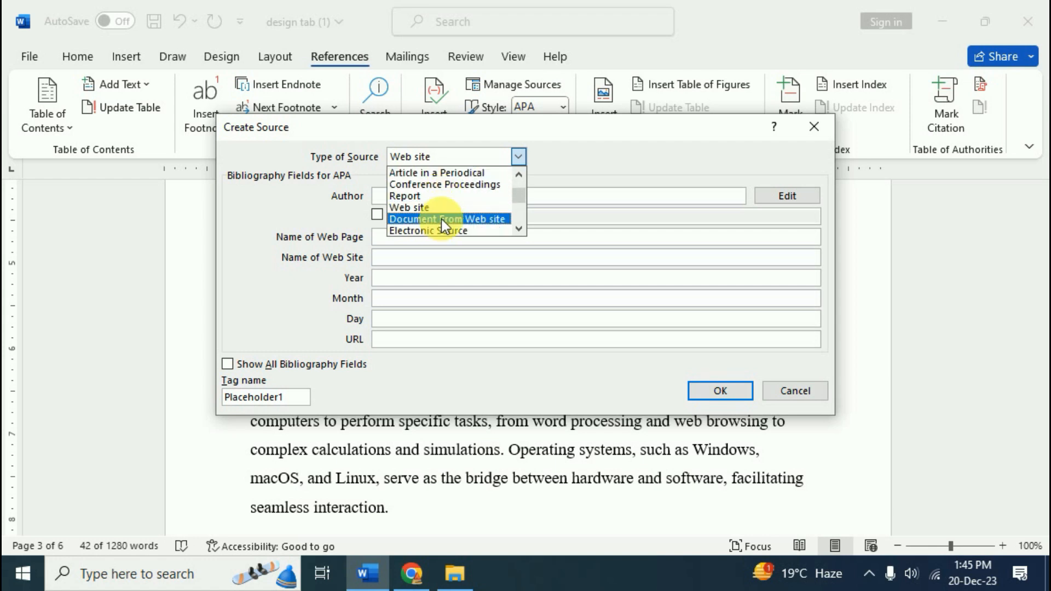
{"action": "scroll", "coordinate": [442, 218], "scroll_direction": "down", "scroll_amount": 1}
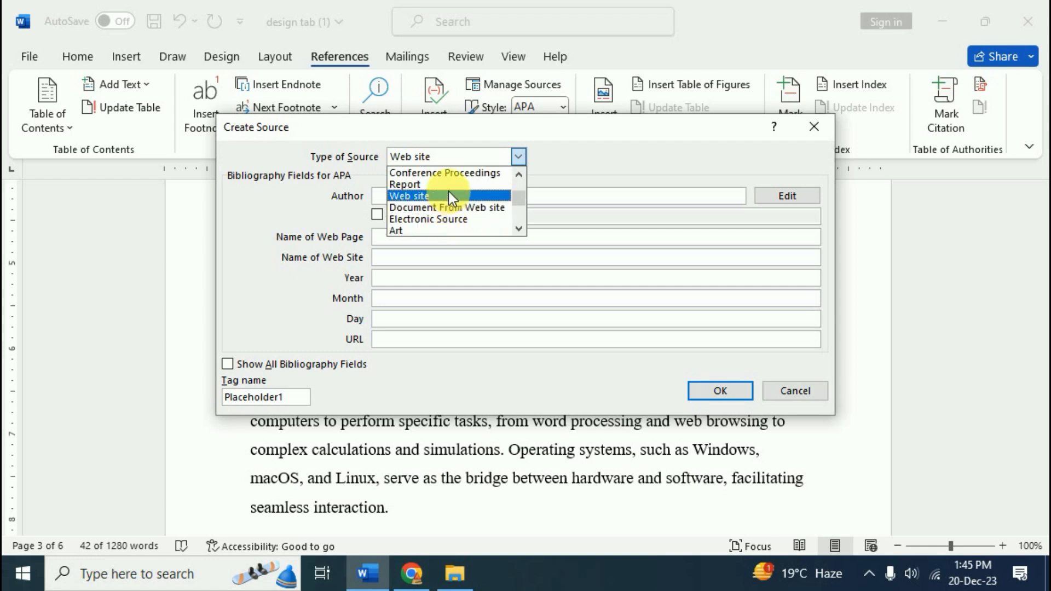
{"action": "scroll", "coordinate": [448, 195], "scroll_direction": "down", "scroll_amount": 1}
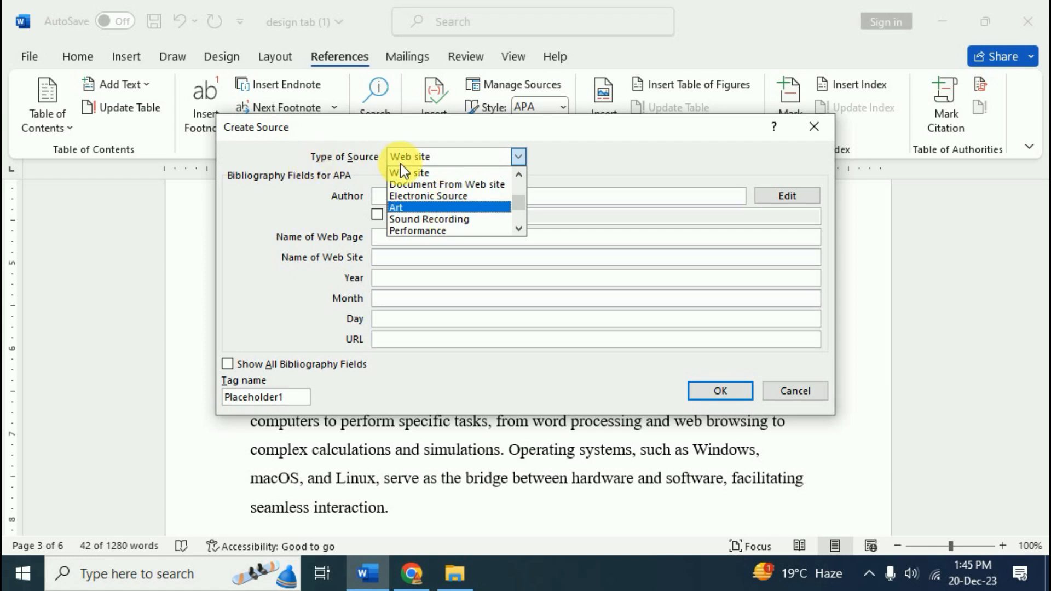
{"action": "scroll", "coordinate": [449, 196], "scroll_direction": "up", "scroll_amount": 3}
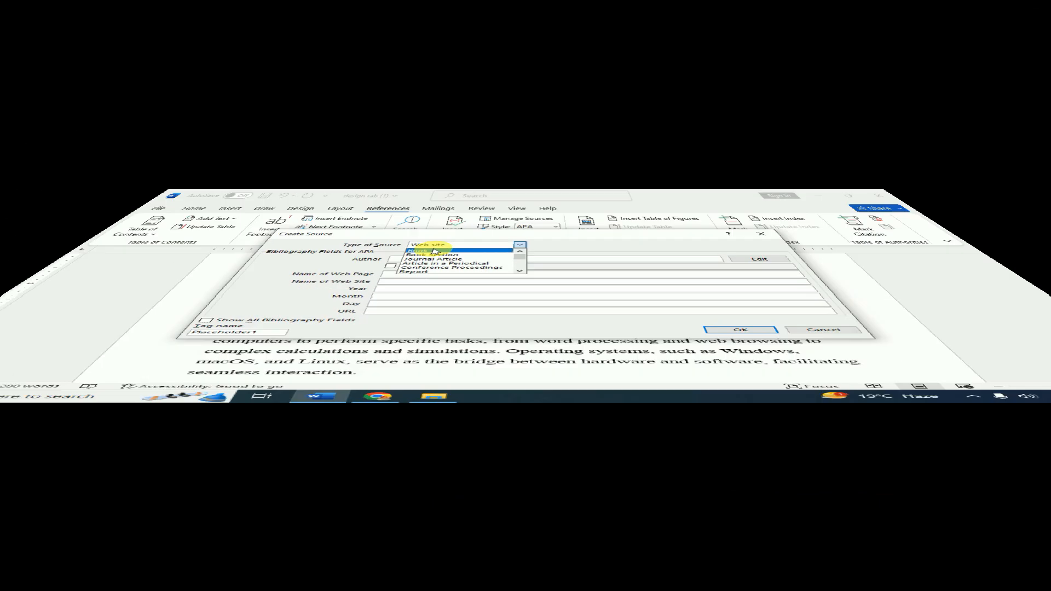
{"action": "left_click", "coordinate": [396, 172]}
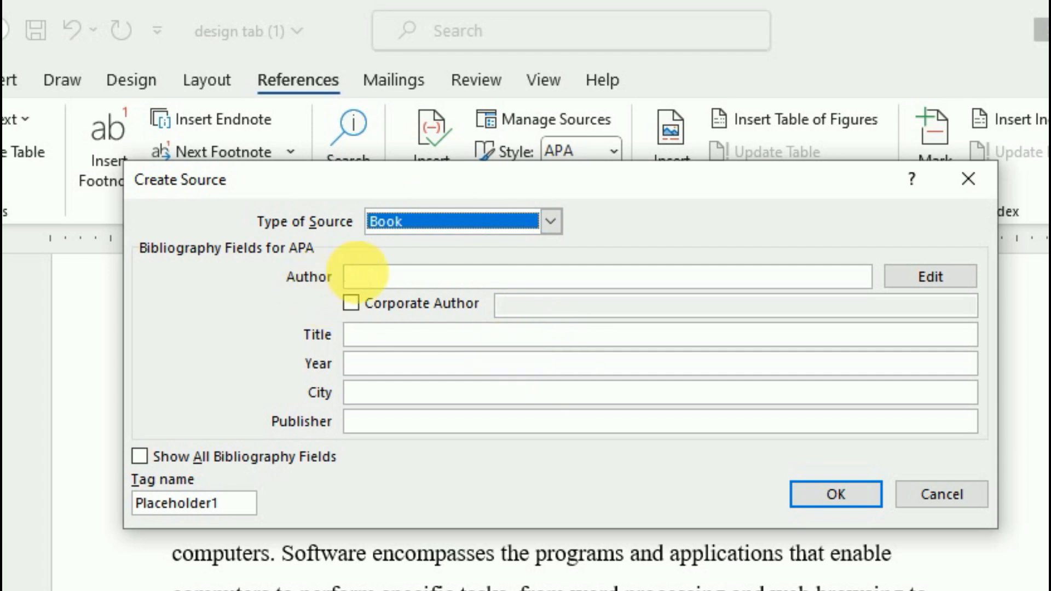
Enter the book author's name and the title 'Computer of Education', fixing typos
{"action": "left_click", "coordinate": [387, 277]}
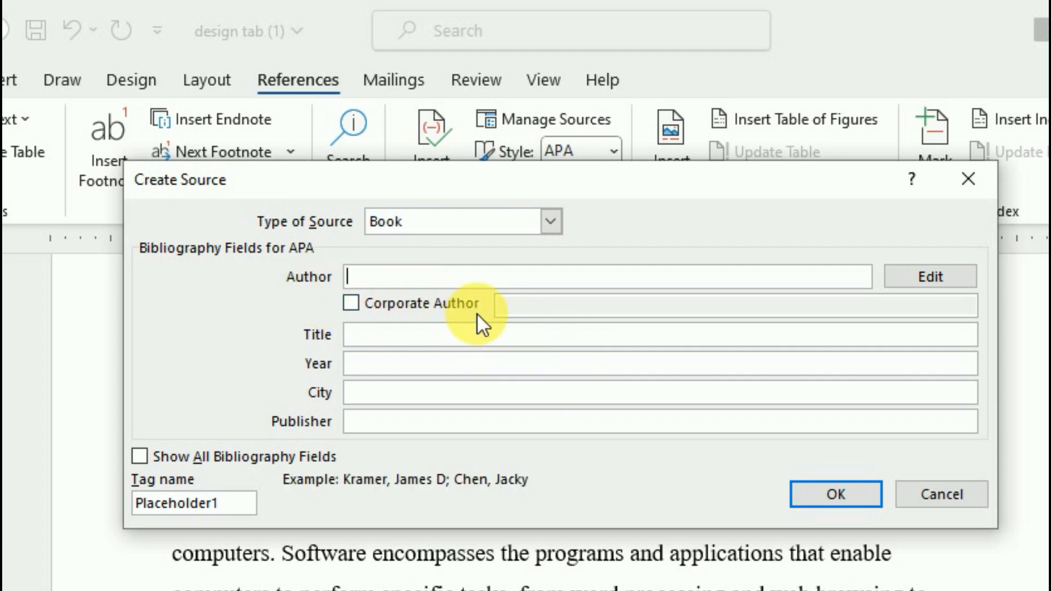
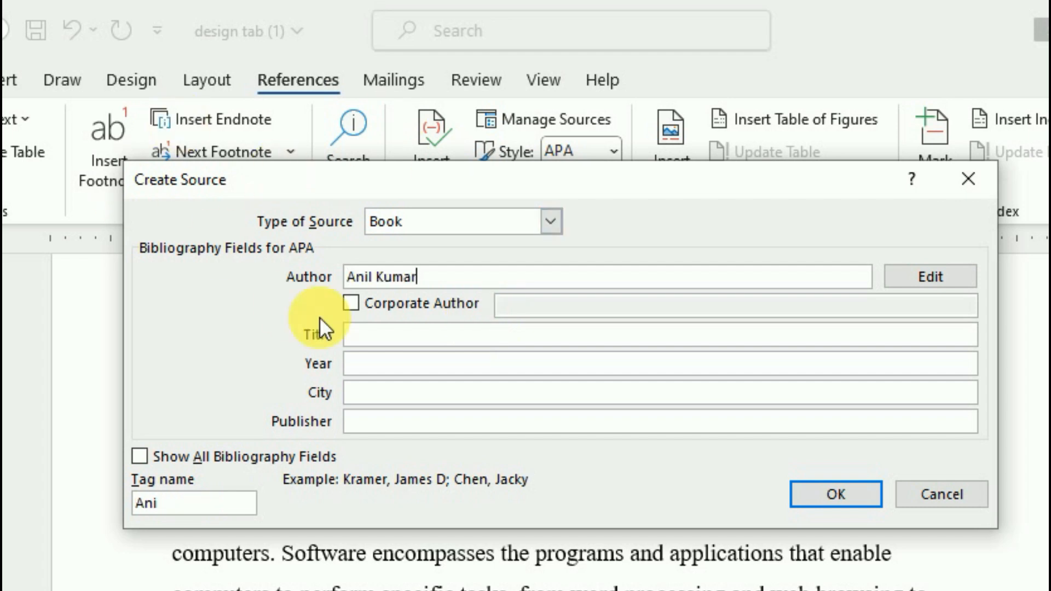
{"action": "left_click", "coordinate": [378, 336]}
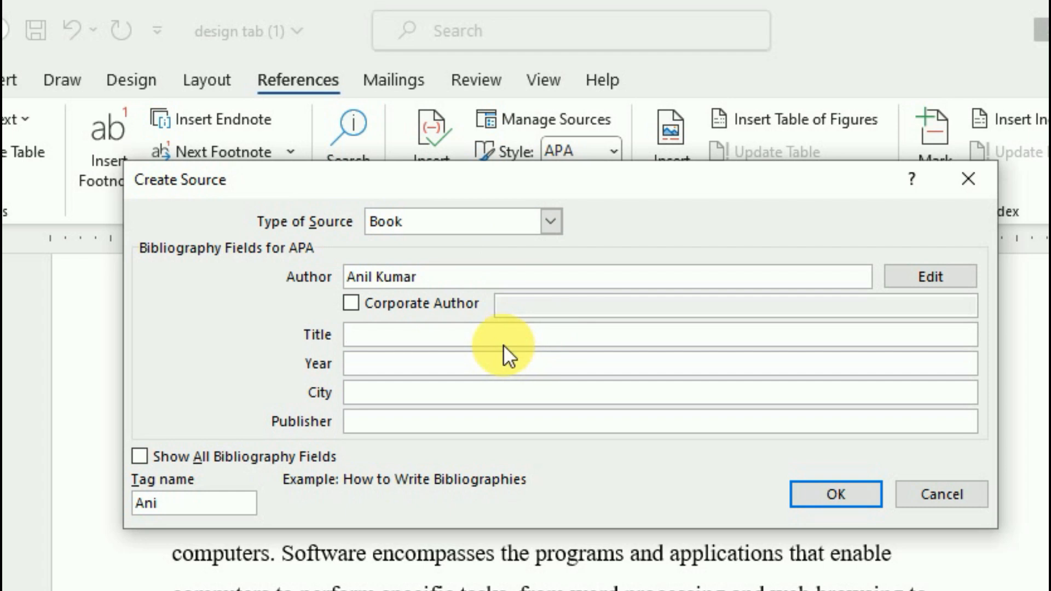
{"action": "type", "text": "Computers"}
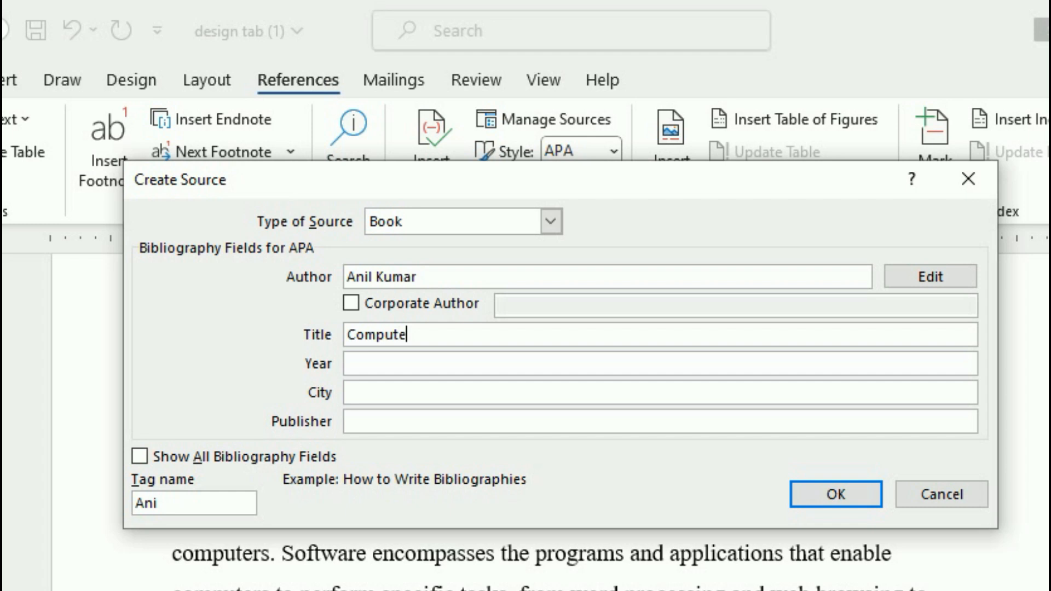
{"action": "key", "text": "BackSpace"}
{"action": "type", "text": "of Dr"}
{"action": "key", "text": "BackSpace"}
{"action": "key", "text": "BackSpace"}
{"action": "type", "text": "Education"}
Fill in year 2002, city Udaipur and the publisher's name, then save the source
{"action": "left_click", "coordinate": [393, 365]}
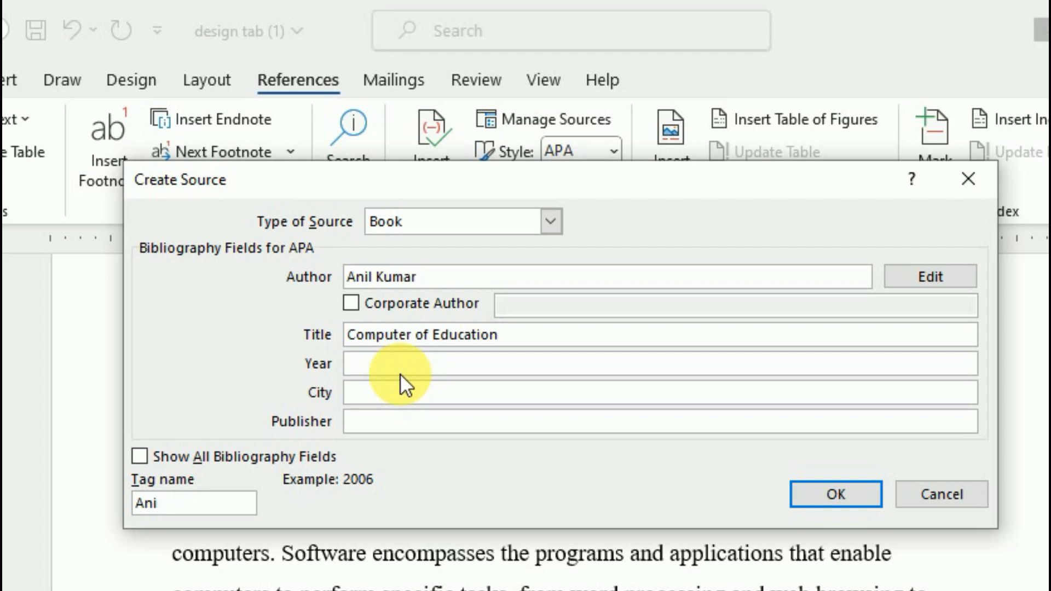
{"action": "type", "text": "2002"}
{"action": "key", "text": "Tab"}
{"action": "type", "text": "Udaipur"}
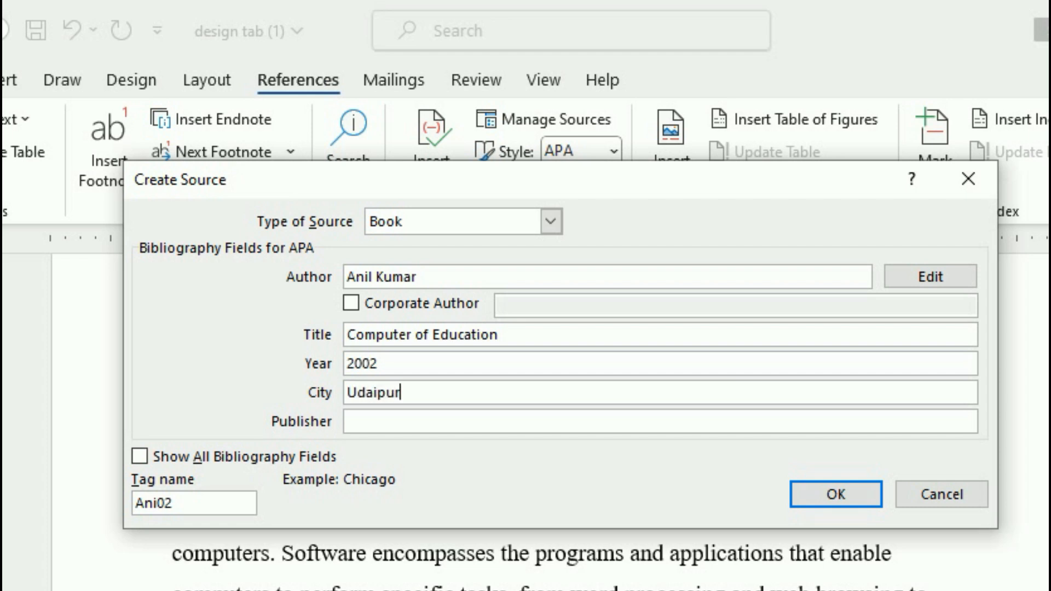
{"action": "key", "text": "Tab"}
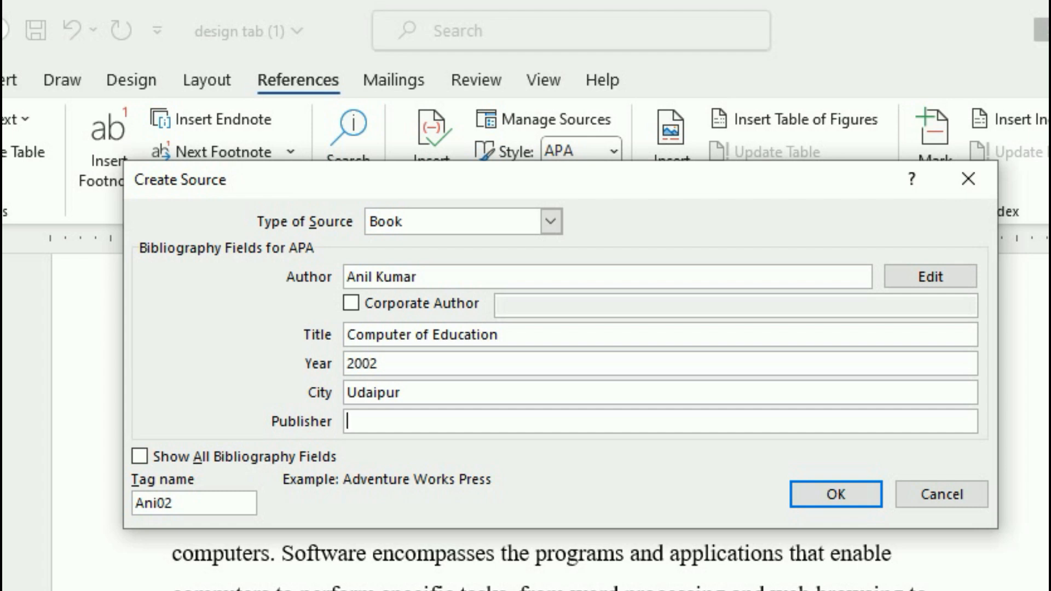
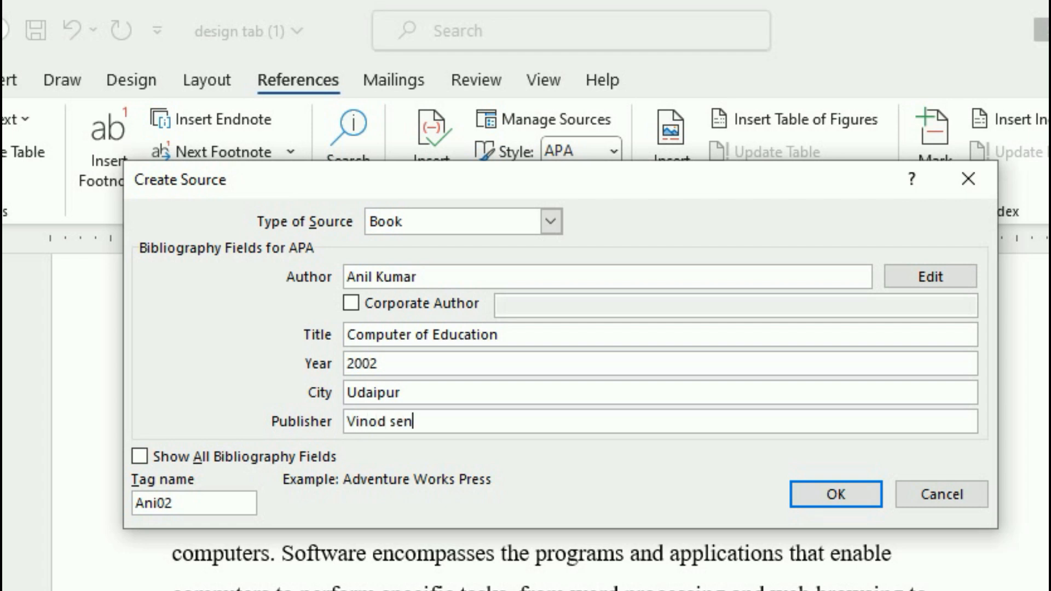
{"action": "type", "text": "Sen"}
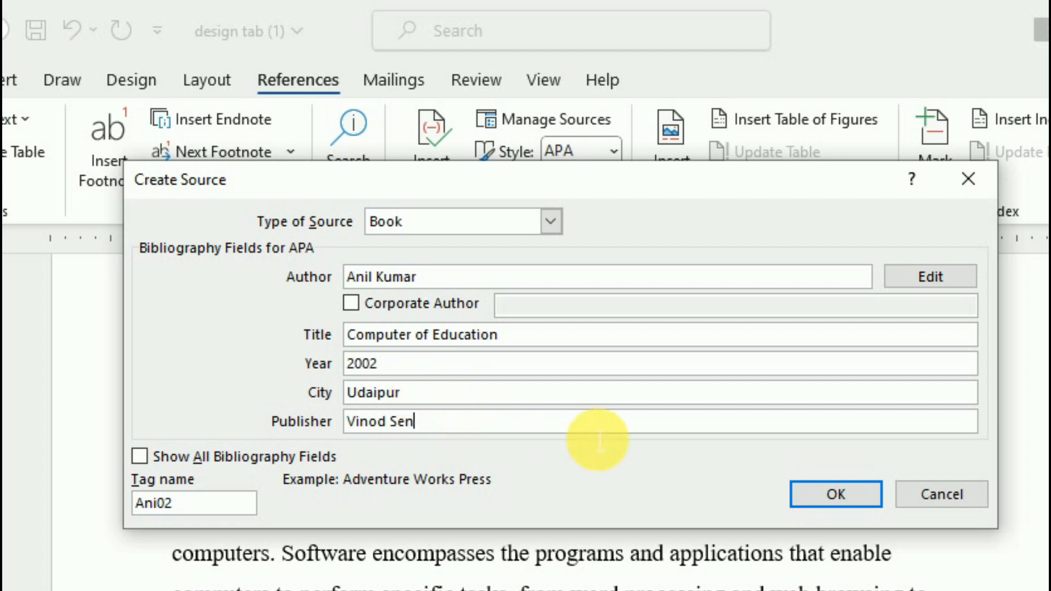
{"action": "left_click", "coordinate": [845, 491]}
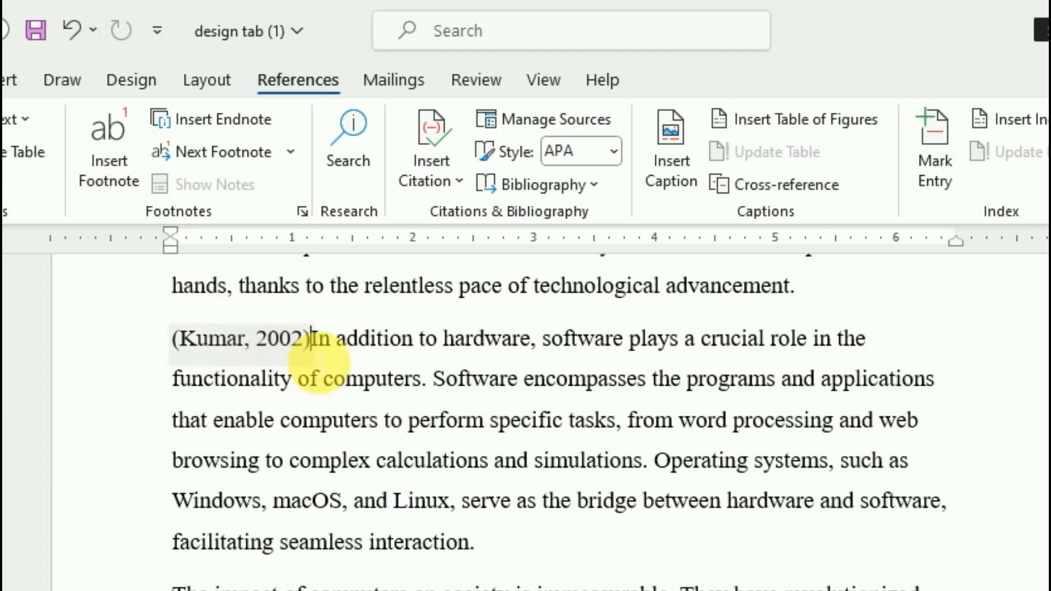
Delete the book citation that was inserted at the start of the paragraph
{"action": "left_click_drag", "start_coordinate": [313, 342], "coordinate": [171, 335]}
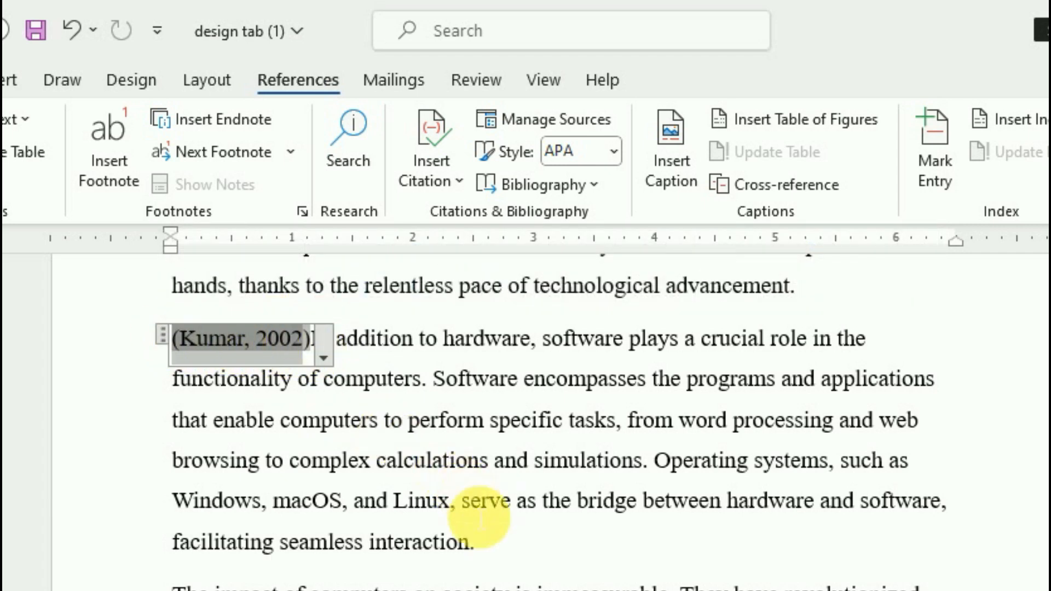
{"action": "left_click", "coordinate": [162, 333]}
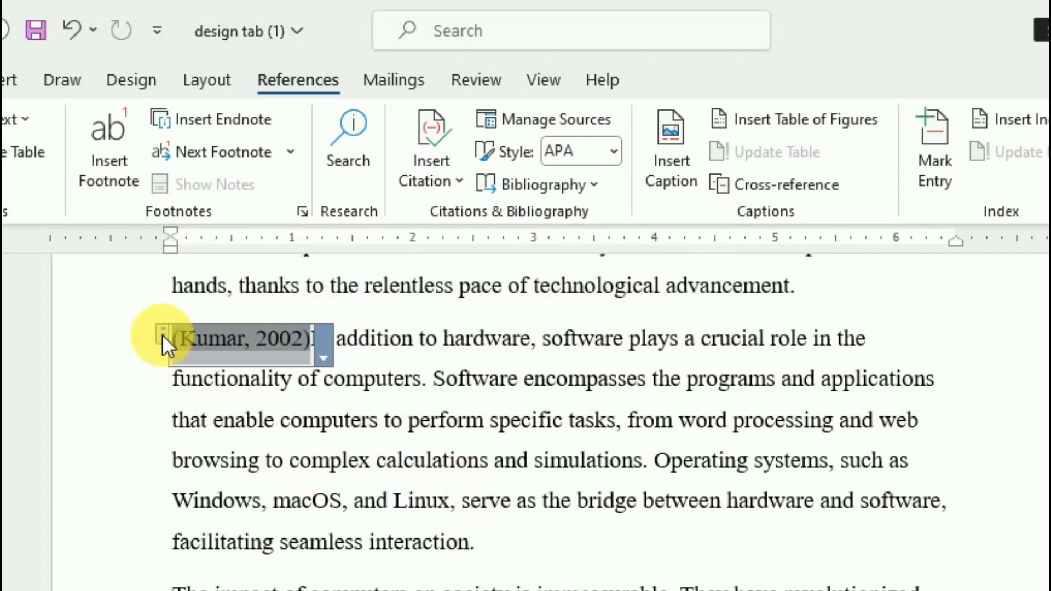
{"action": "key", "text": "Delete"}
Insert the 2002 book citation after 'seamless interaction.'
{"action": "left_click", "coordinate": [367, 543]}
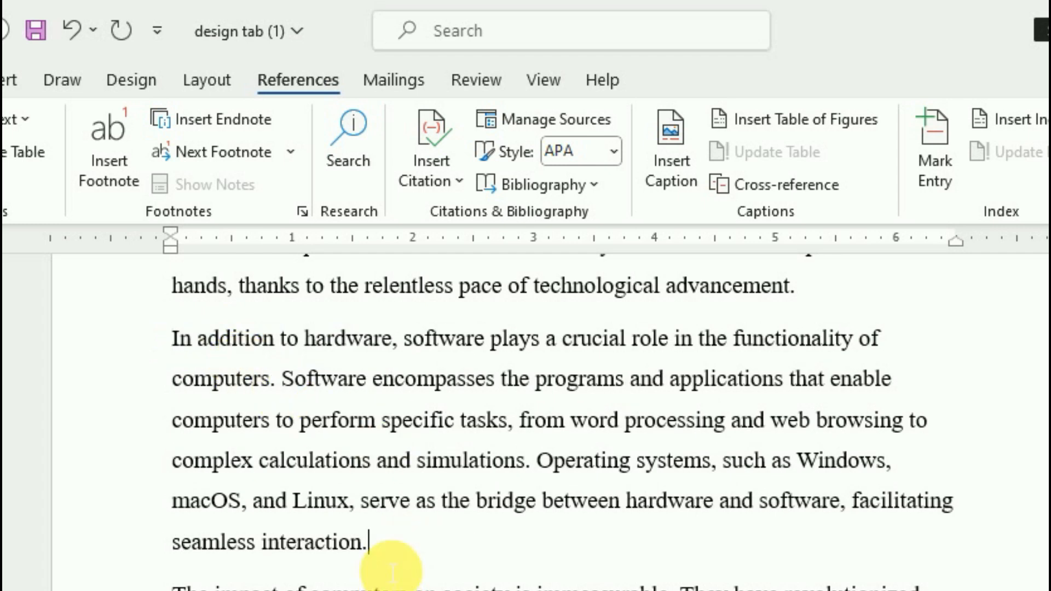
{"action": "left_click", "coordinate": [405, 541]}
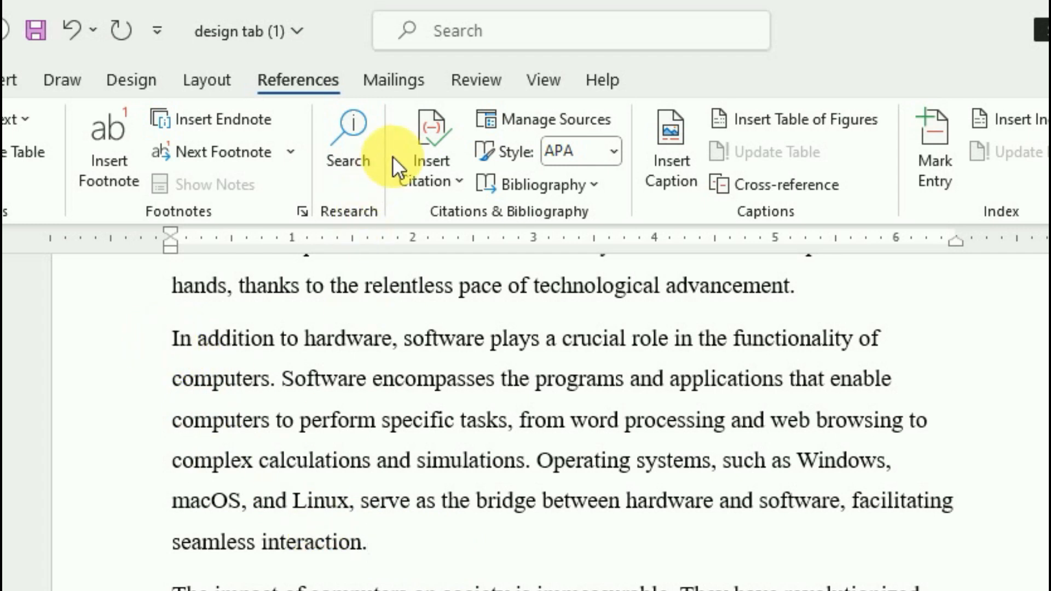
{"action": "left_click", "coordinate": [448, 176]}
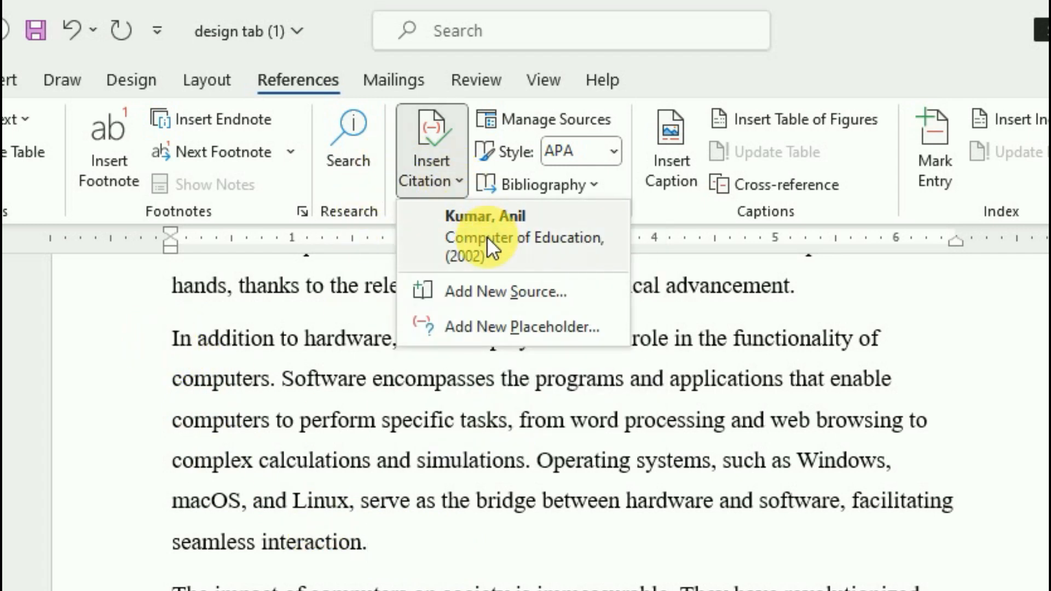
{"action": "left_click", "coordinate": [510, 234]}
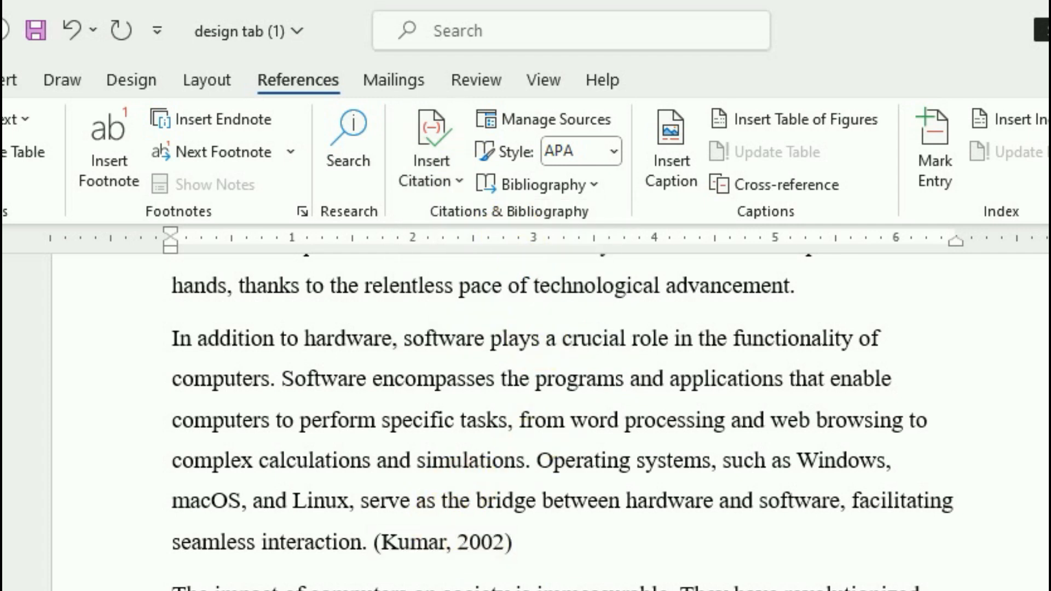
{"action": "scroll", "coordinate": [539, 556], "scroll_direction": "down", "scroll_amount": 5}
{"action": "scroll", "coordinate": [539, 556], "scroll_direction": "down", "scroll_amount": 15}
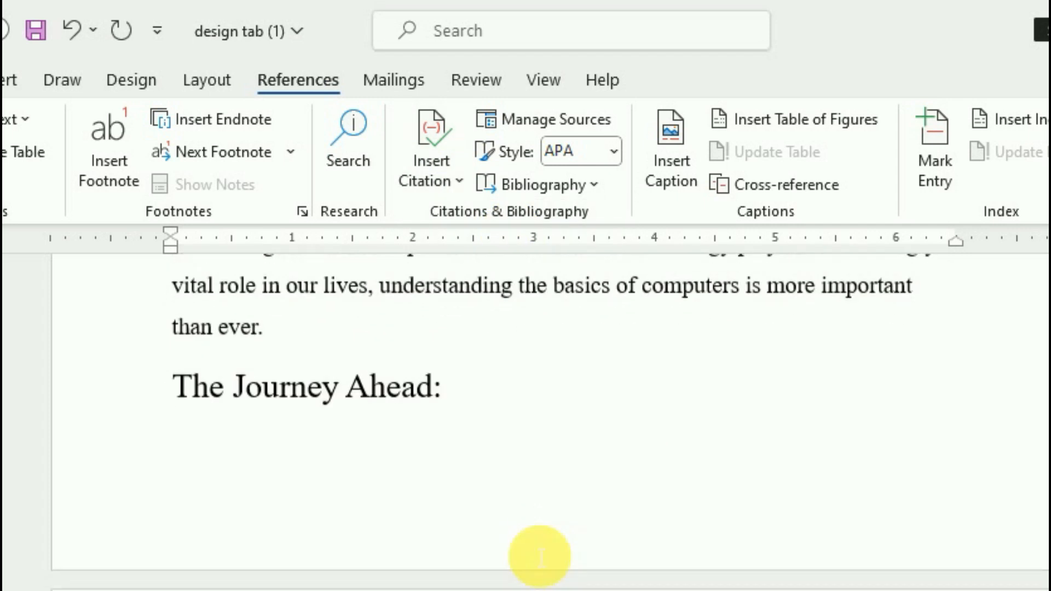
{"action": "scroll", "coordinate": [541, 552], "scroll_direction": "down", "scroll_amount": 5}
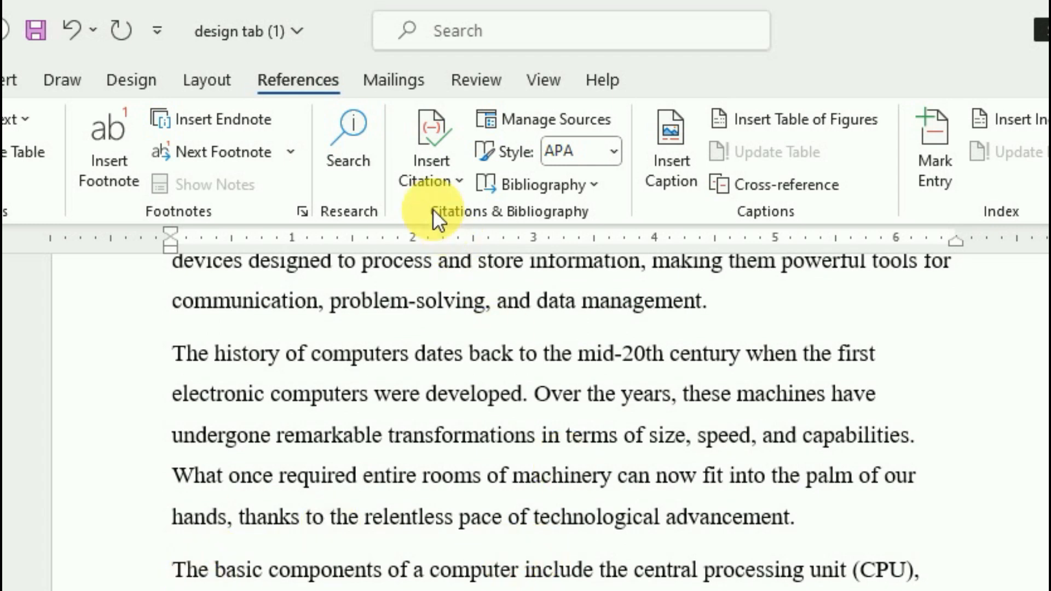
{"action": "left_click", "coordinate": [433, 174]}
{"action": "left_click", "coordinate": [453, 221]}
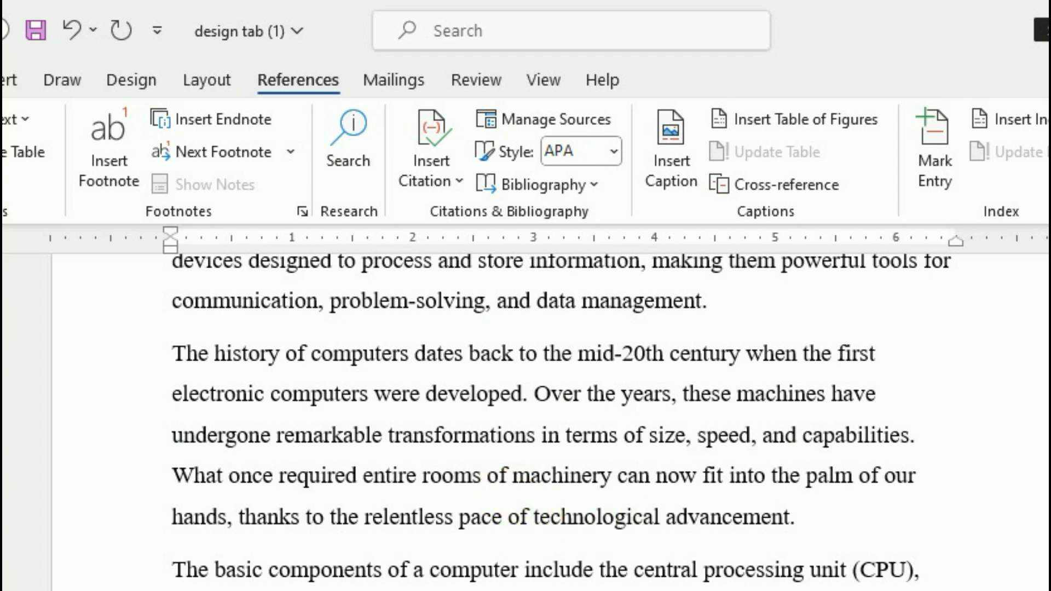
{"action": "scroll", "coordinate": [460, 500], "scroll_direction": "up", "scroll_amount": 3}
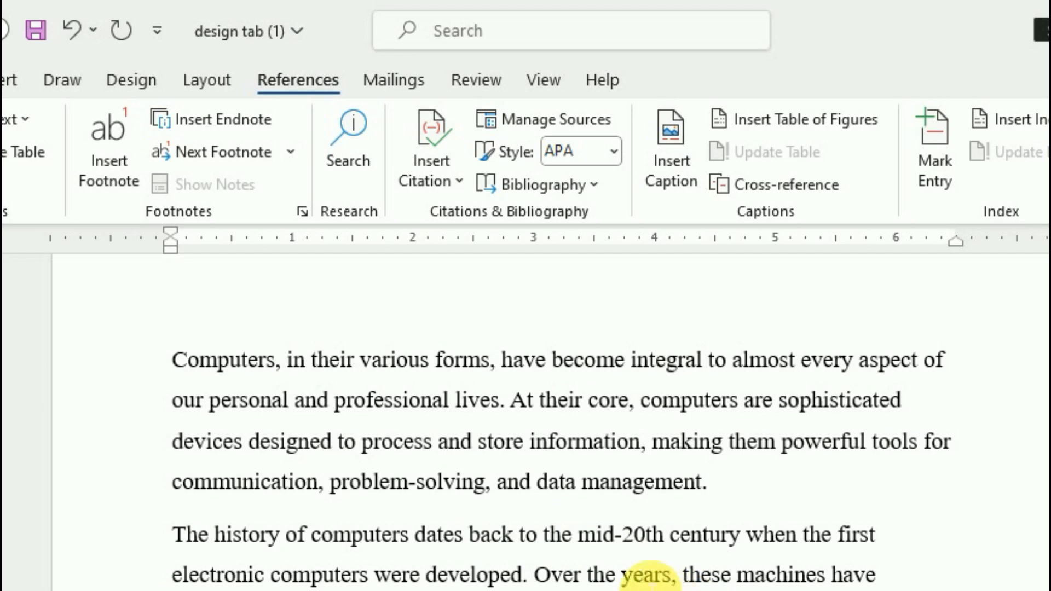
{"action": "scroll", "coordinate": [639, 575], "scroll_direction": "up", "scroll_amount": 1}
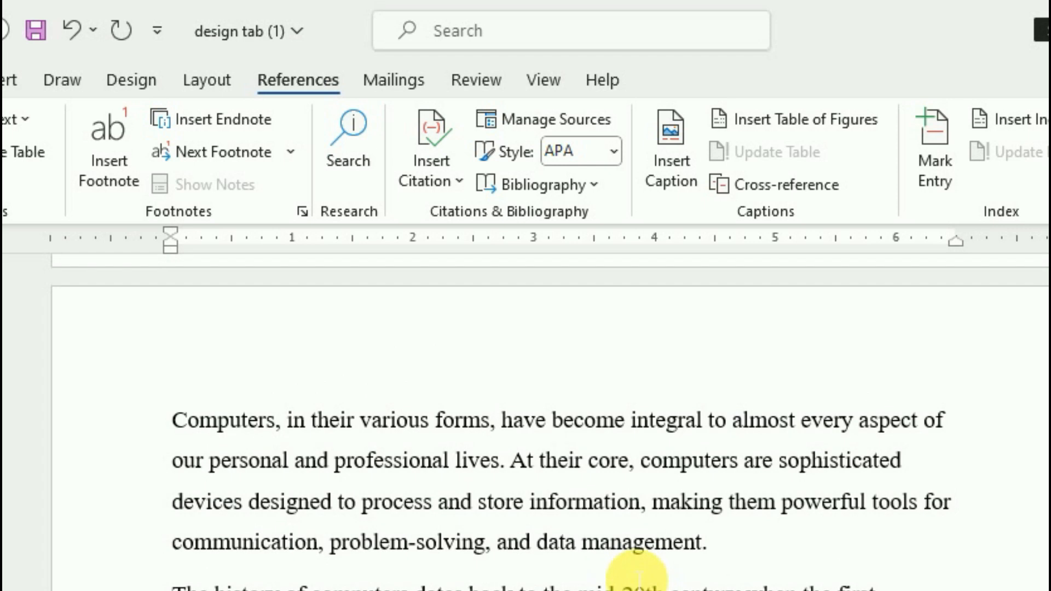
Begin a new source set to Web site, then cancel the dialog
{"action": "left_click", "coordinate": [455, 183]}
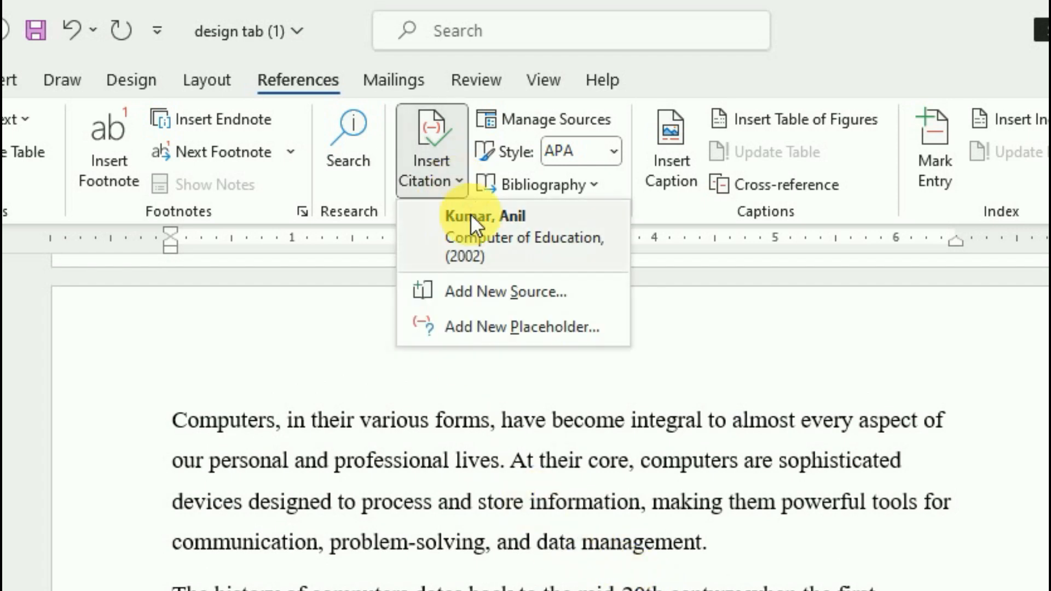
{"action": "left_click", "coordinate": [498, 293]}
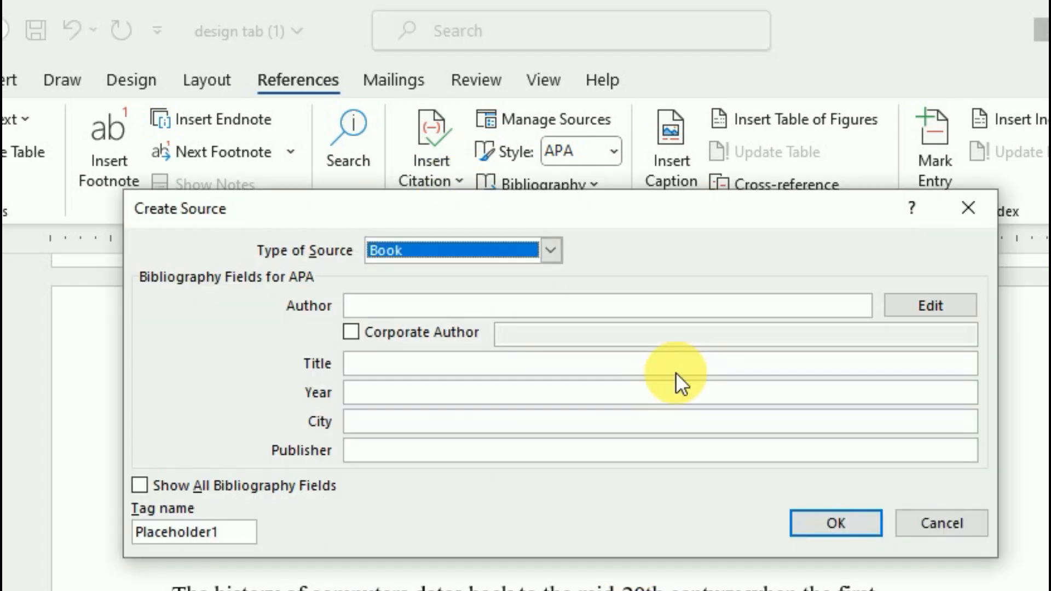
{"action": "left_click", "coordinate": [542, 257]}
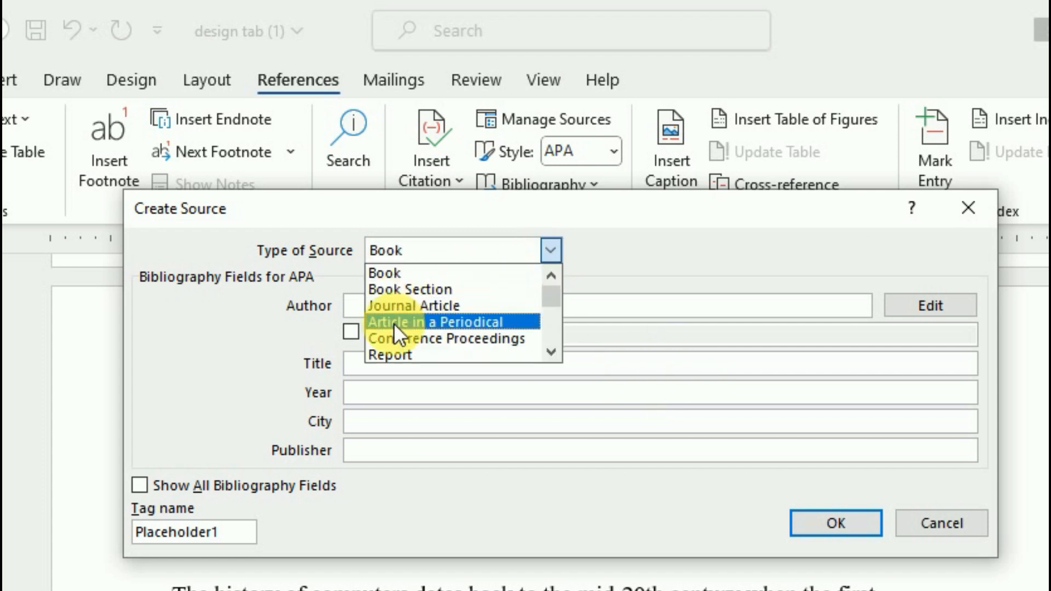
{"action": "scroll", "coordinate": [402, 345], "scroll_direction": "down", "scroll_amount": 1}
{"action": "left_click", "coordinate": [399, 354]}
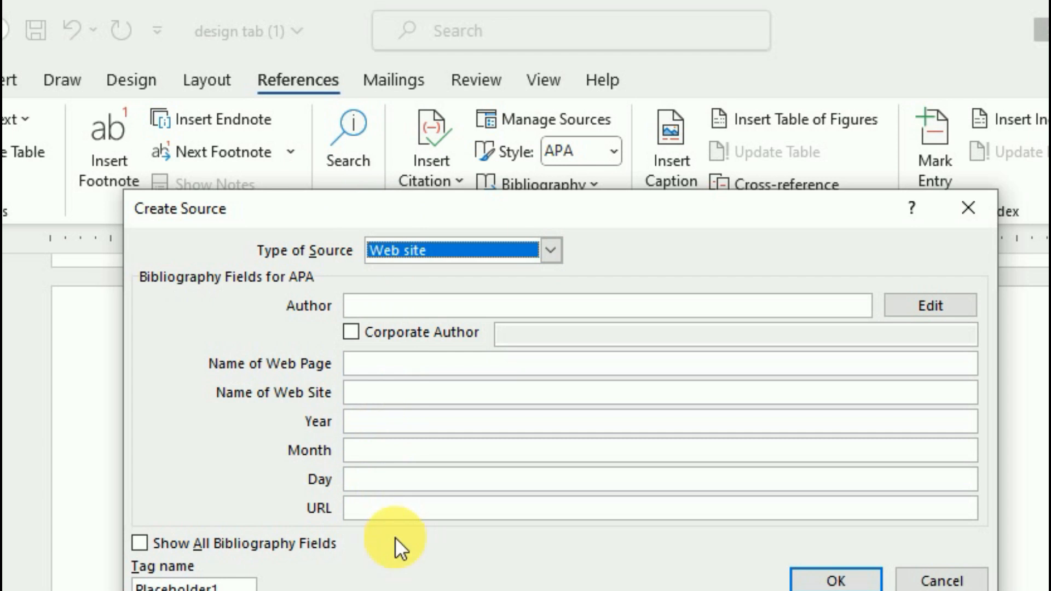
{"action": "left_click", "coordinate": [938, 579]}
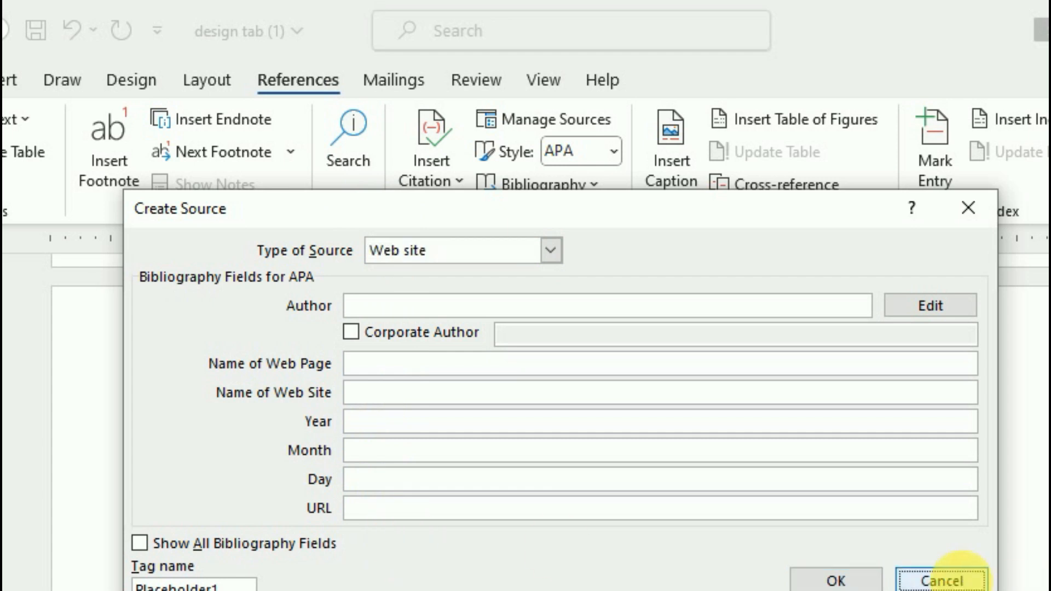
{"action": "scroll", "coordinate": [766, 550], "scroll_direction": "up", "scroll_amount": 5}
{"action": "scroll", "coordinate": [722, 559], "scroll_direction": "up", "scroll_amount": 5}
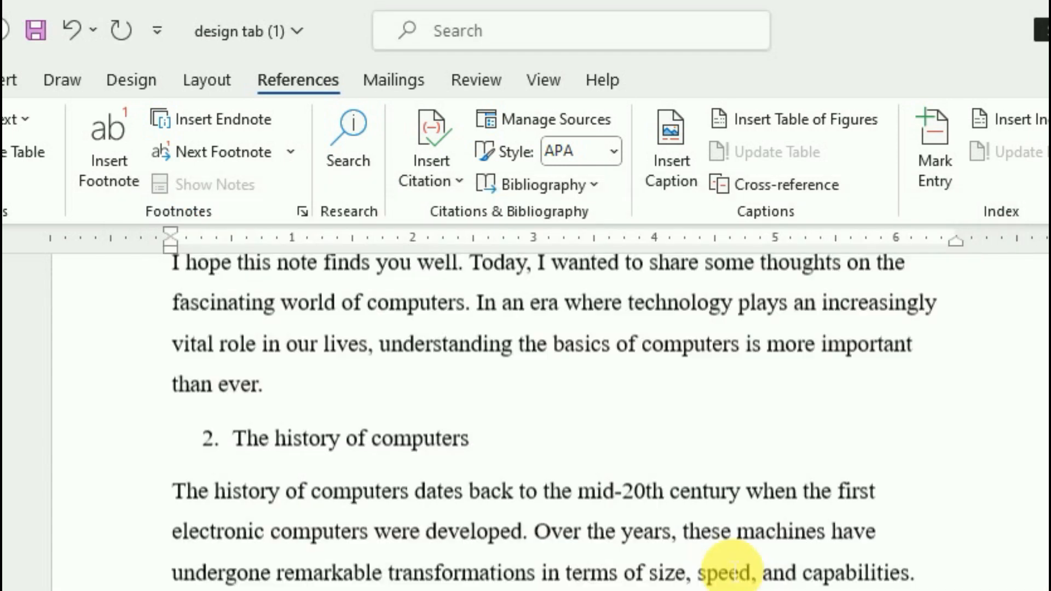
Start a new web source with the author's name and web page 'Education'
{"action": "left_click", "coordinate": [454, 185]}
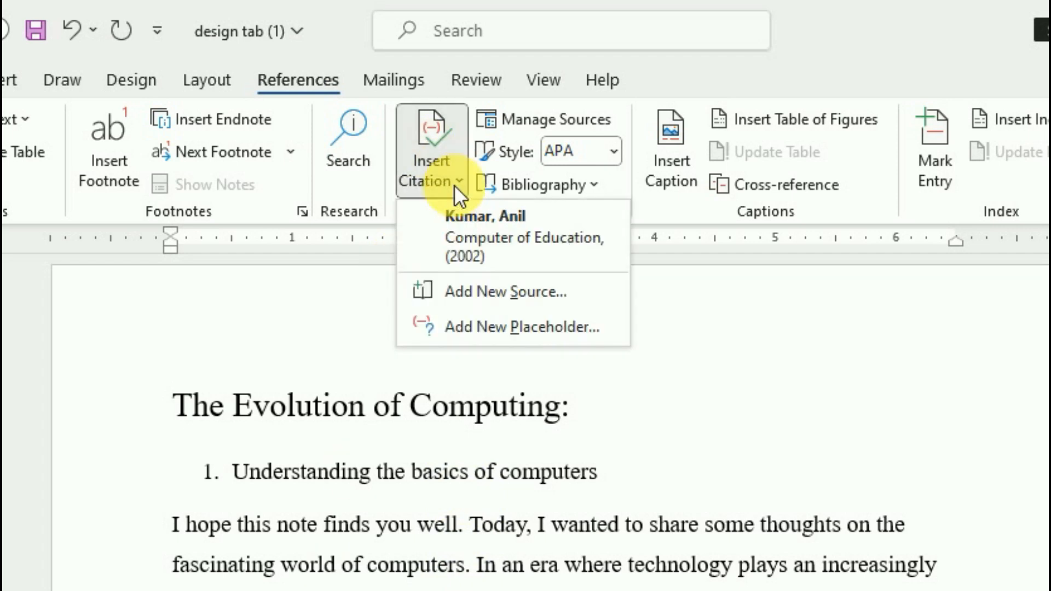
{"action": "left_click", "coordinate": [481, 296]}
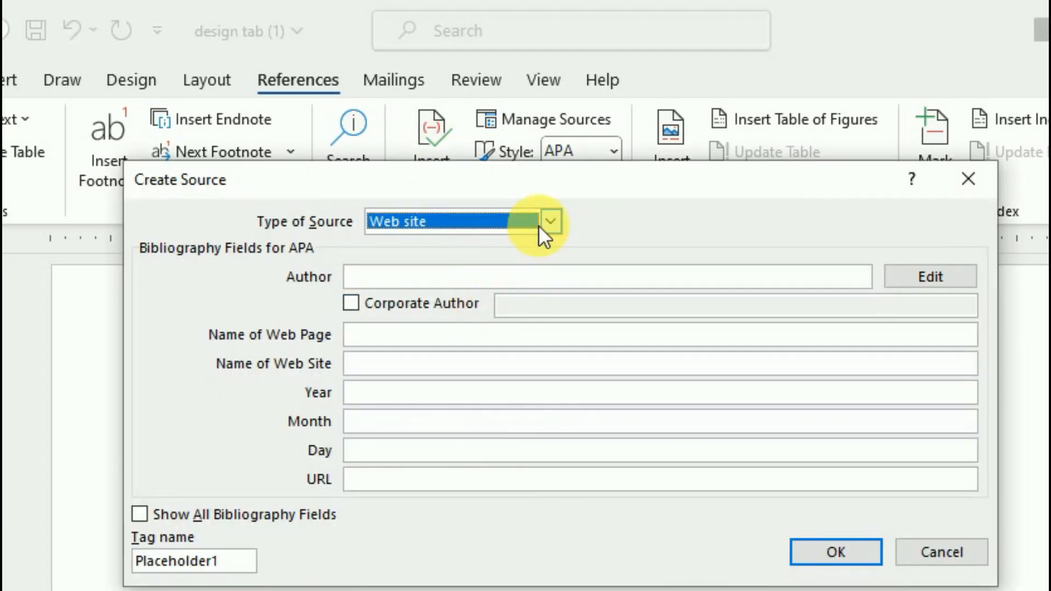
{"action": "left_click", "coordinate": [382, 277]}
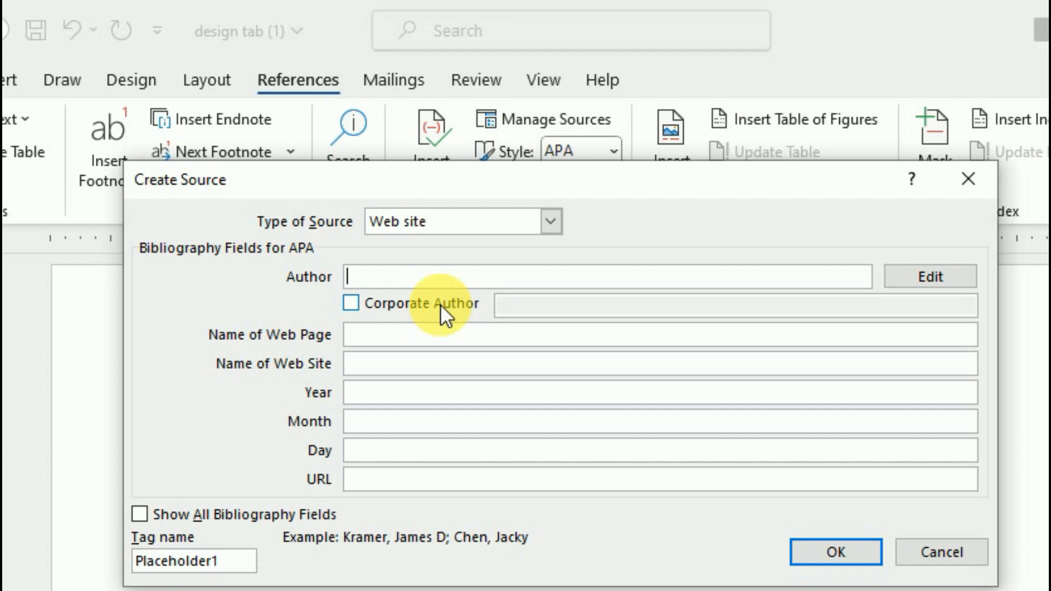
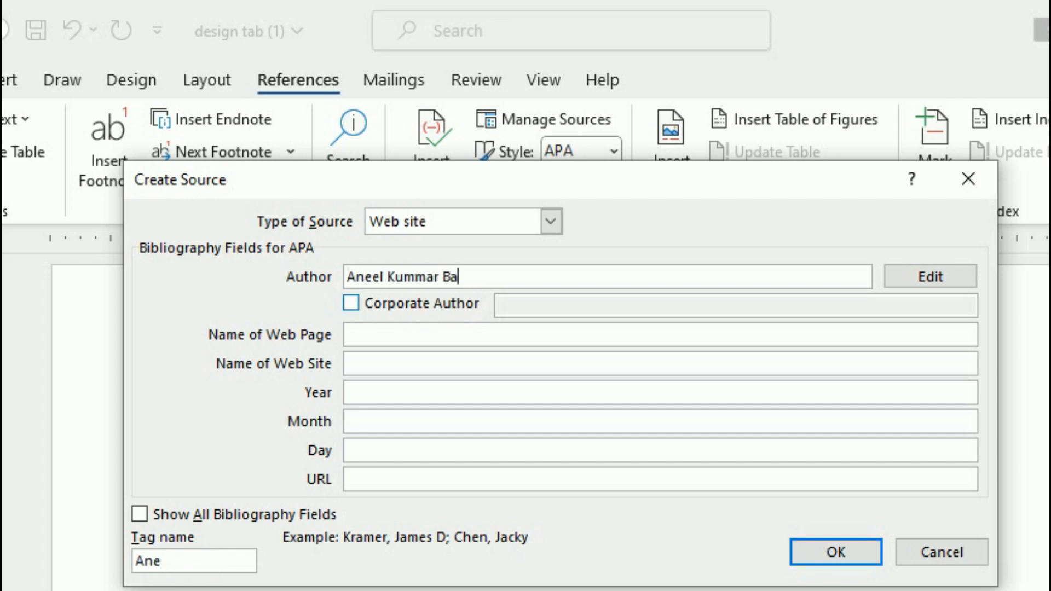
{"action": "left_click", "coordinate": [413, 344]}
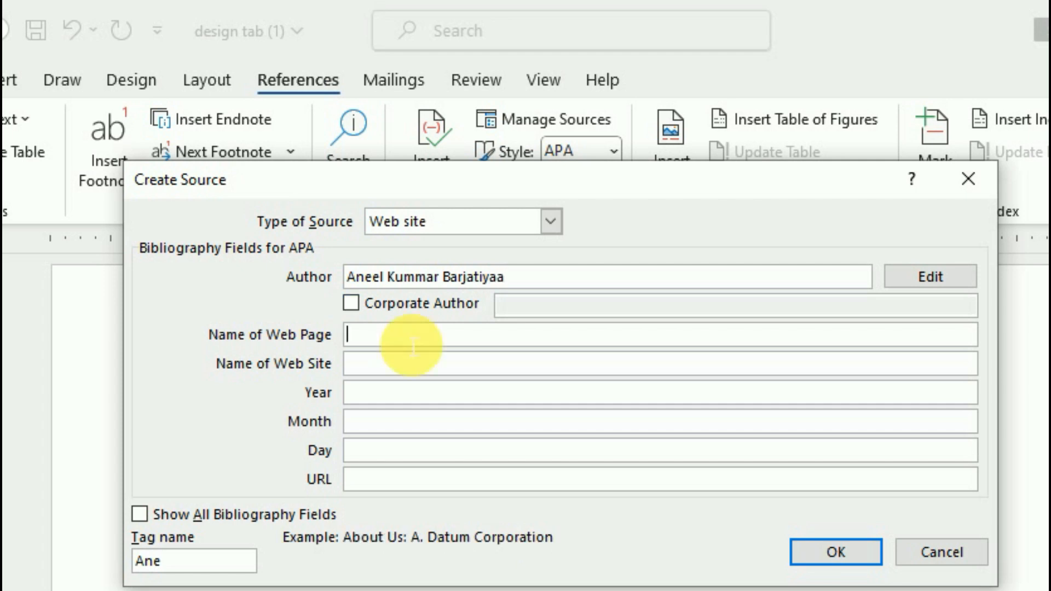
{"action": "type", "text": "Edu"}
{"action": "type", "text": "c"}
{"action": "key", "text": "BackSpace"}
{"action": "type", "text": "ucatio"}
{"action": "key", "text": "BackSpace"}
{"action": "key", "text": "BackSpace"}
{"action": "type", "text": "ion"}
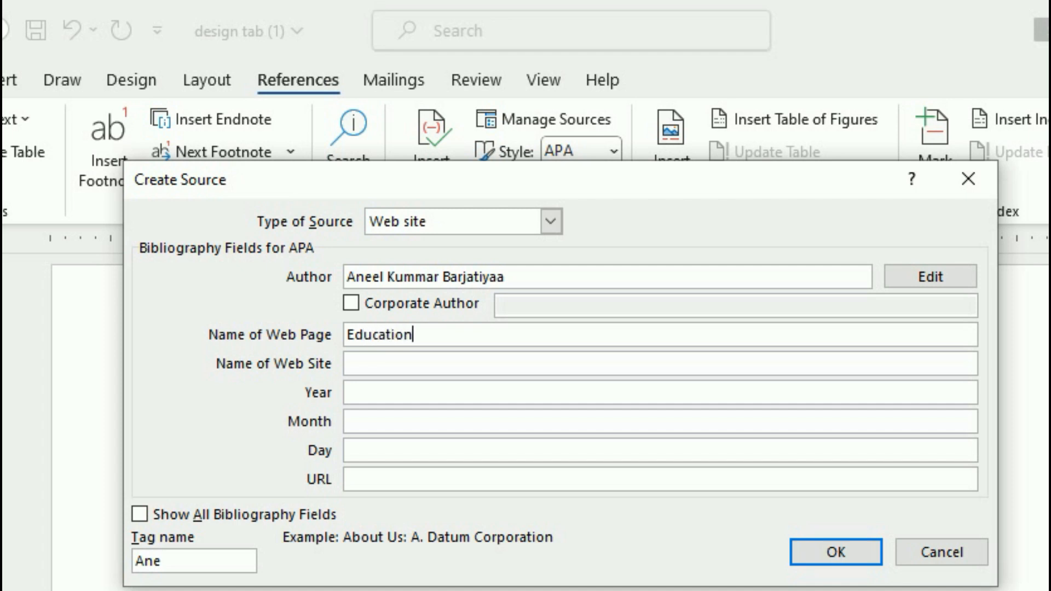
{"action": "key", "text": "Tab"}
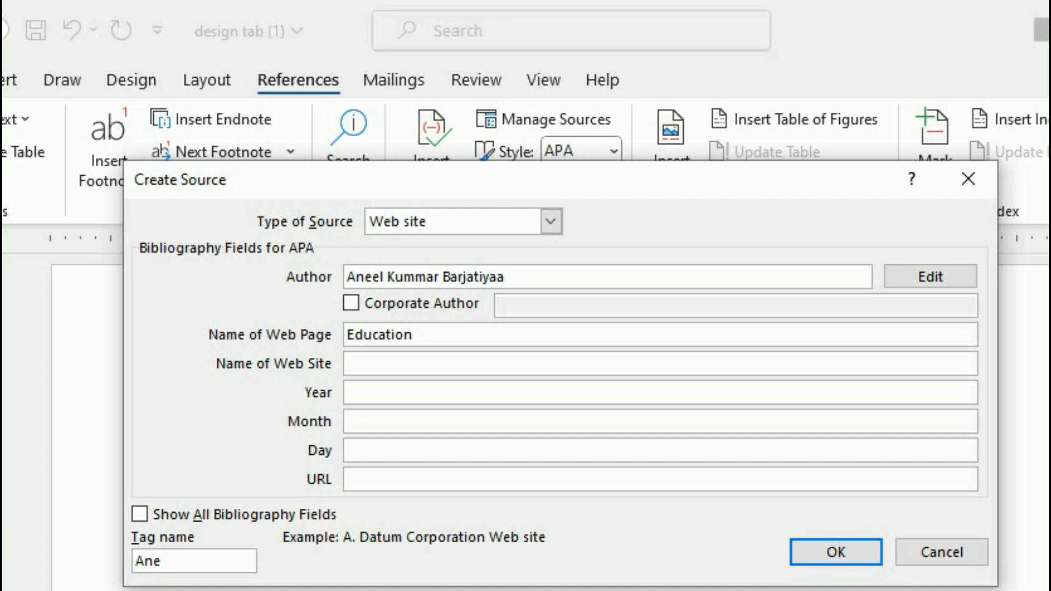
{"action": "type", "text": "anilcomputersudaipur.com"}
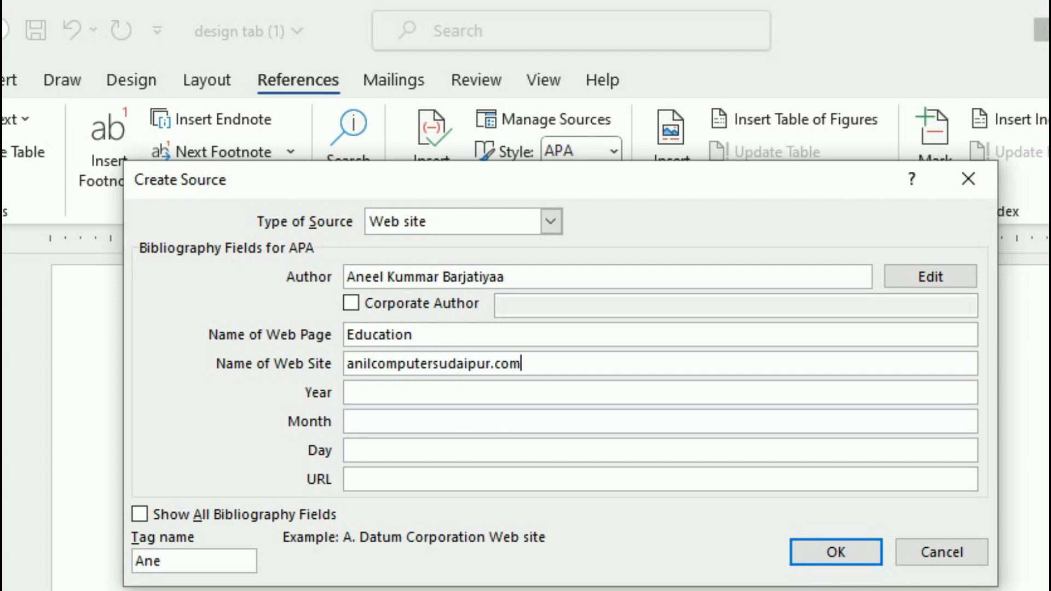
{"action": "key", "text": "Tab"}
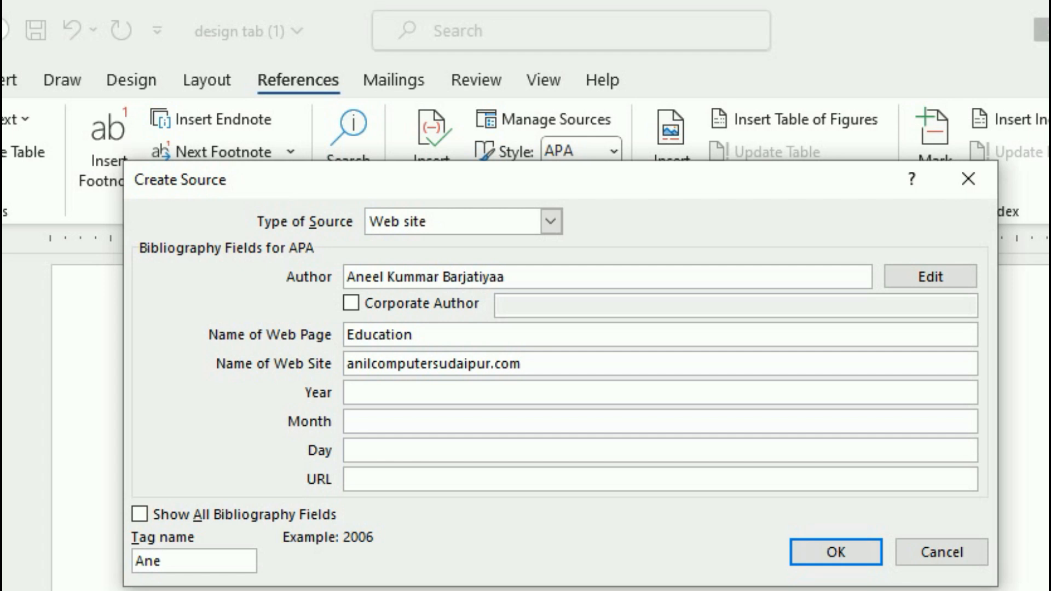
{"action": "type", "text": "2000"}
{"action": "key", "text": "Tab"}
{"action": "type", "text": "12"}
{"action": "key", "text": "Tab"}
{"action": "type", "text": "11"}
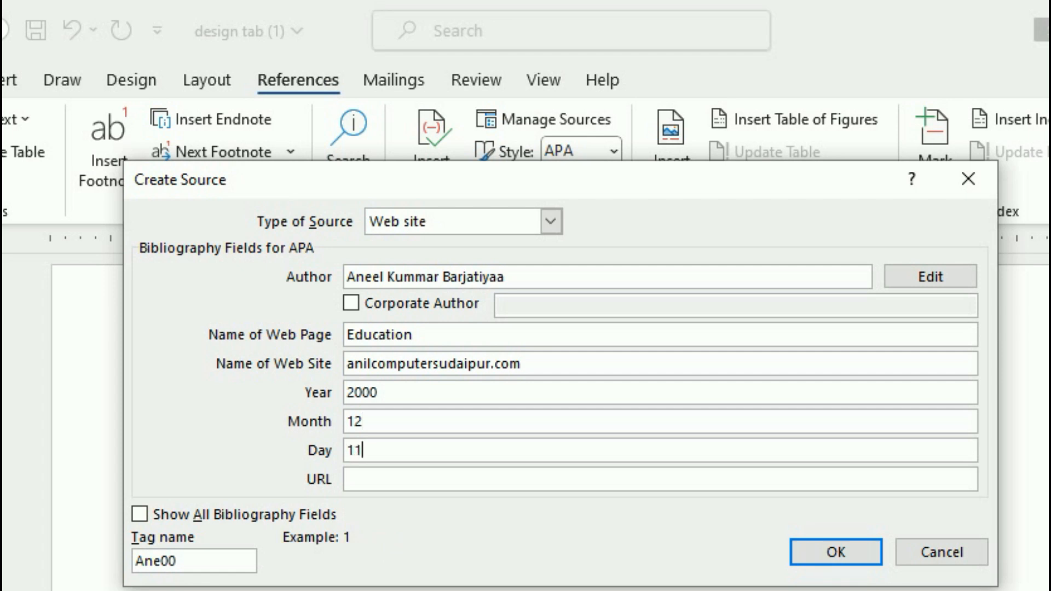
{"action": "key", "text": "Tab"}
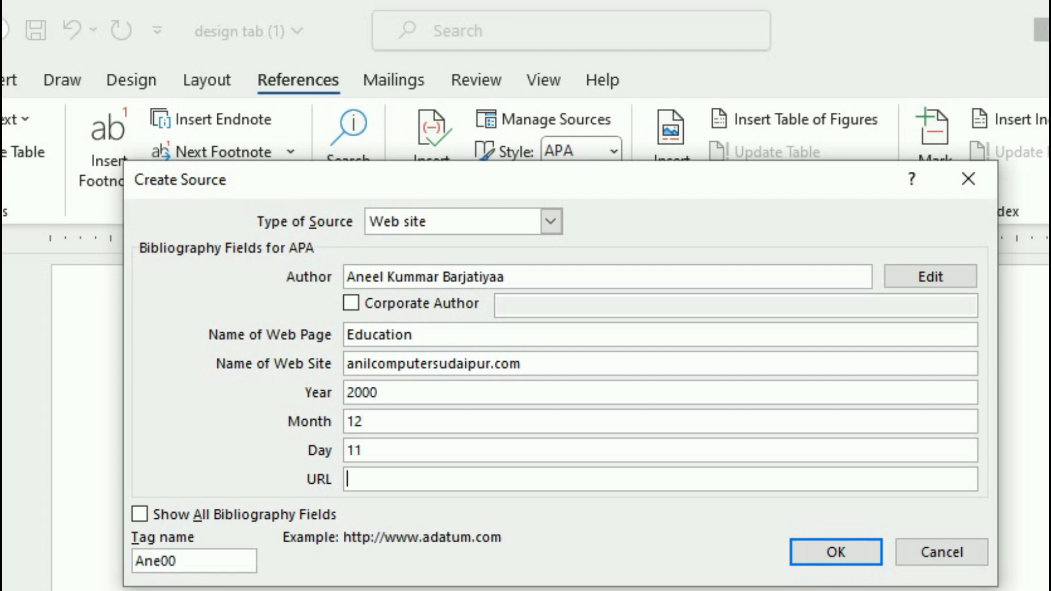
{"action": "type", "text": "www.anilcomputersudaipur.com"}
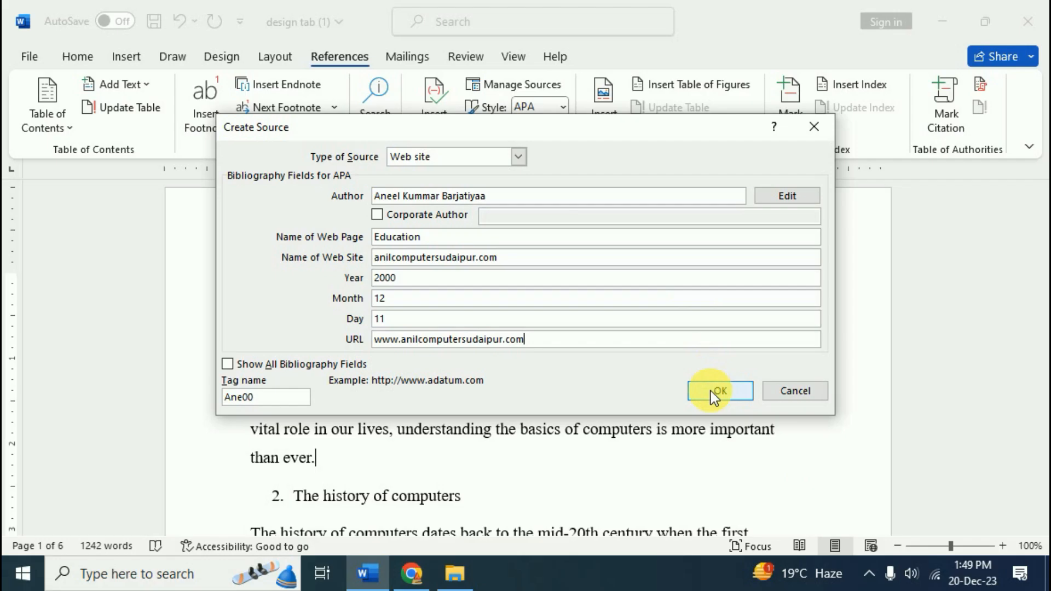
{"action": "left_click", "coordinate": [835, 552]}
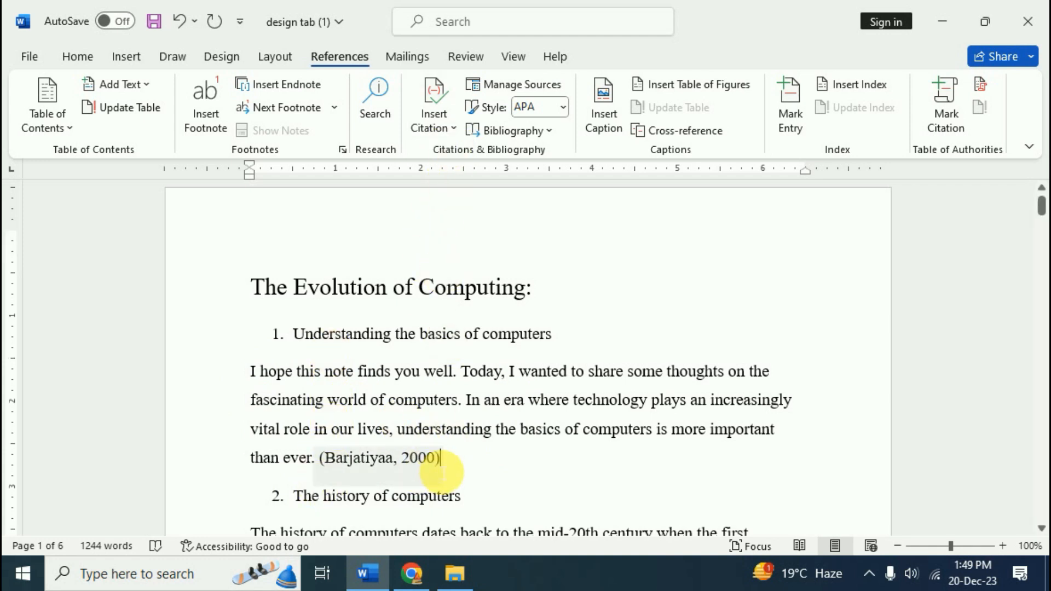
Cite the Education (2000) web source after 'advancement.' and open the Source Manager
{"action": "scroll", "coordinate": [432, 465], "scroll_direction": "down", "scroll_amount": 2}
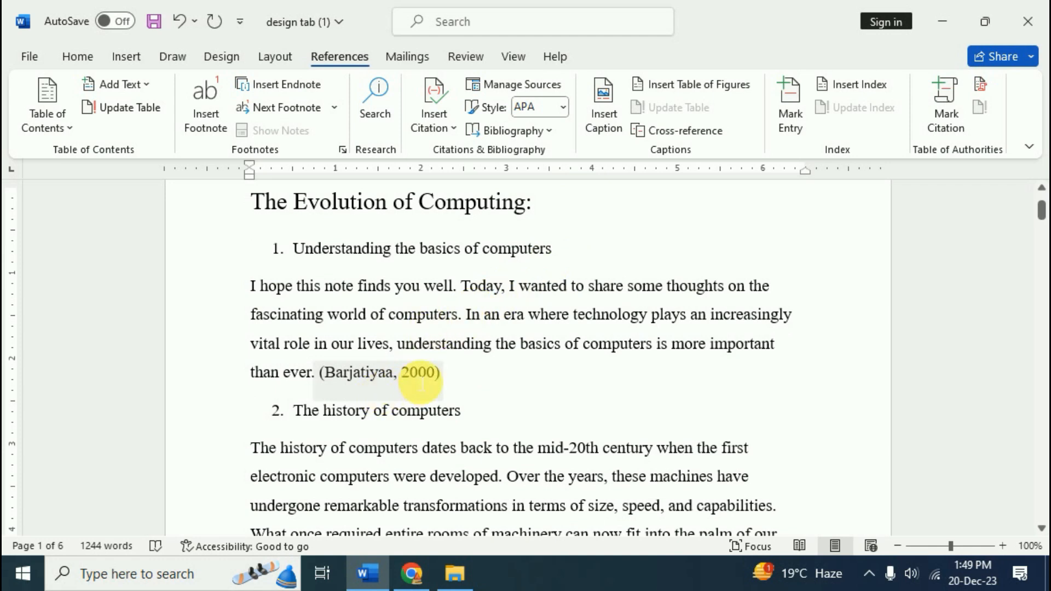
{"action": "scroll", "coordinate": [482, 386], "scroll_direction": "down", "scroll_amount": 1}
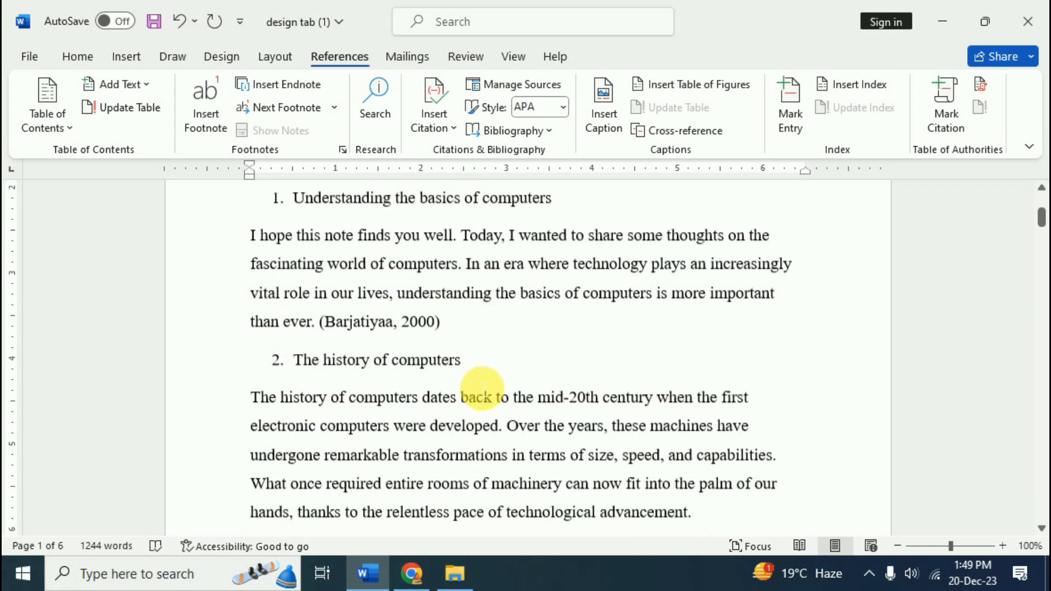
{"action": "scroll", "coordinate": [482, 386], "scroll_direction": "down", "scroll_amount": 3}
{"action": "left_click", "coordinate": [728, 352]}
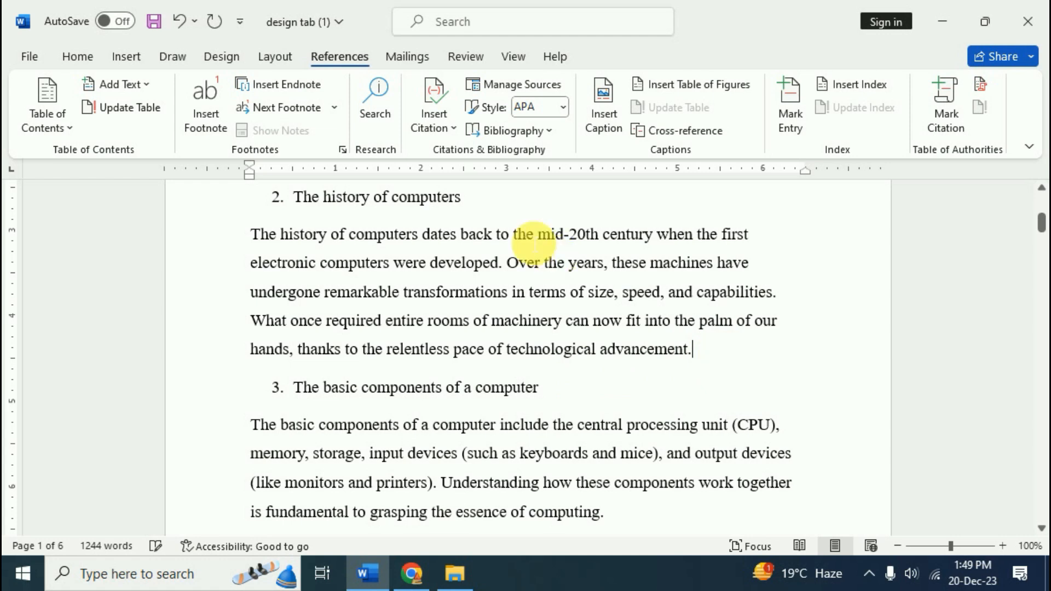
{"action": "left_click", "coordinate": [454, 121]}
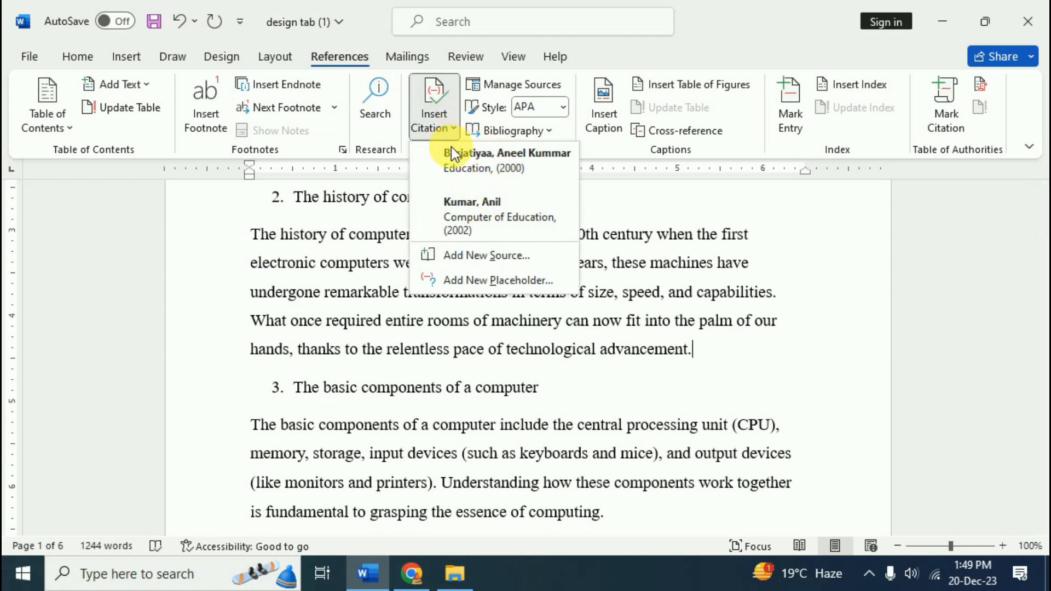
{"action": "left_click", "coordinate": [501, 164]}
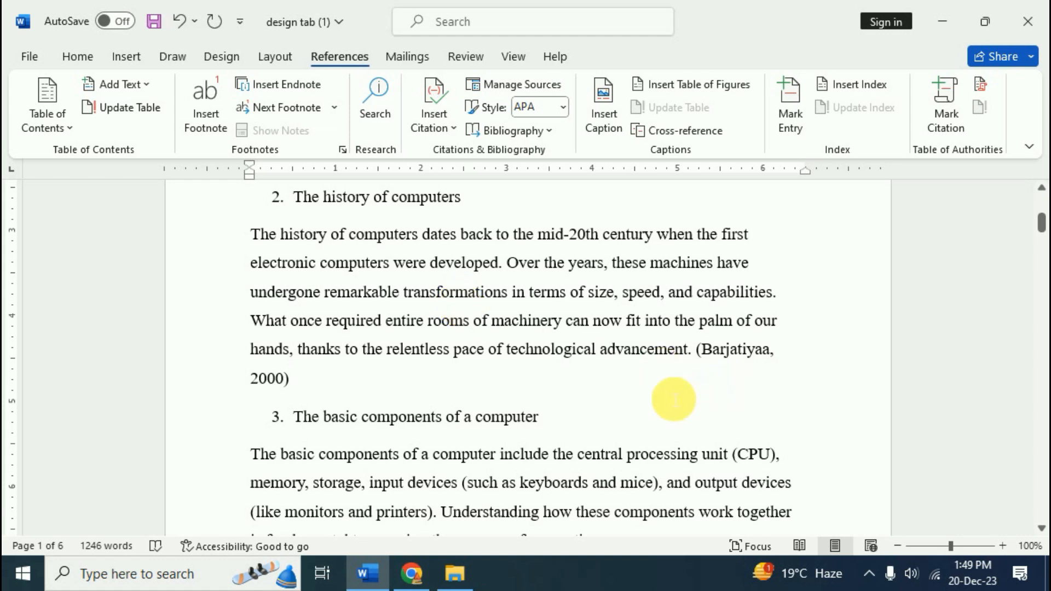
{"action": "scroll", "coordinate": [676, 403], "scroll_direction": "up", "scroll_amount": 3}
{"action": "left_click", "coordinate": [511, 85]}
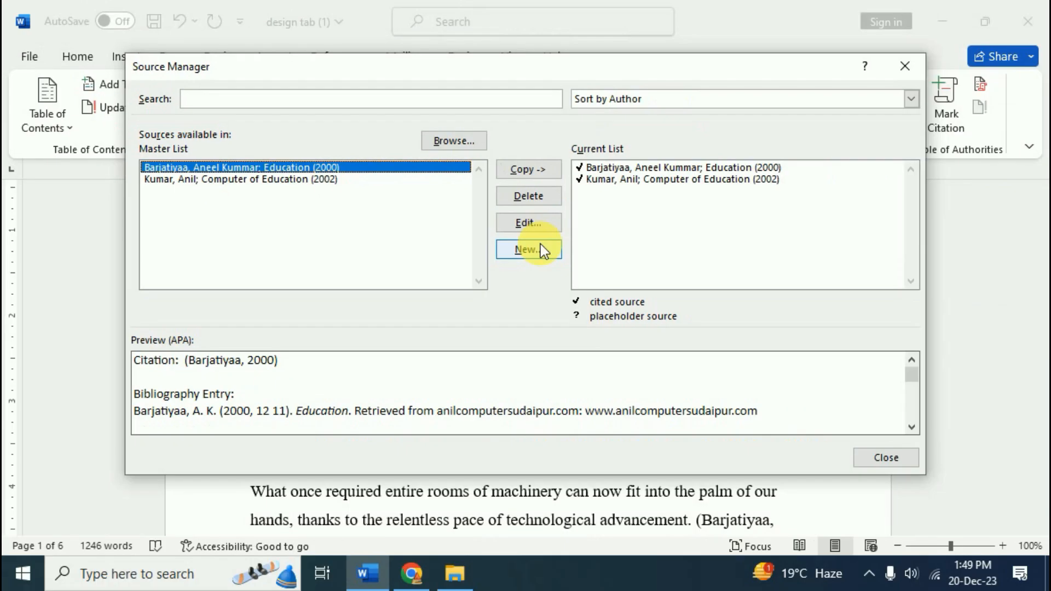
Preview Education (2000) and Computer of Education in the Master and Current lists, then close
{"action": "left_click", "coordinate": [658, 170]}
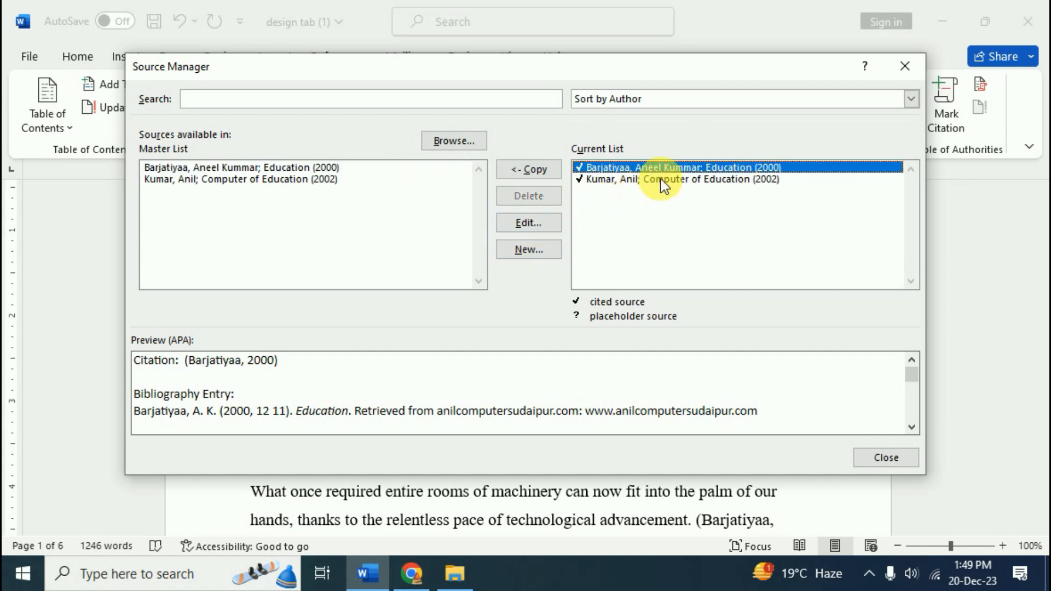
{"action": "left_click", "coordinate": [661, 178]}
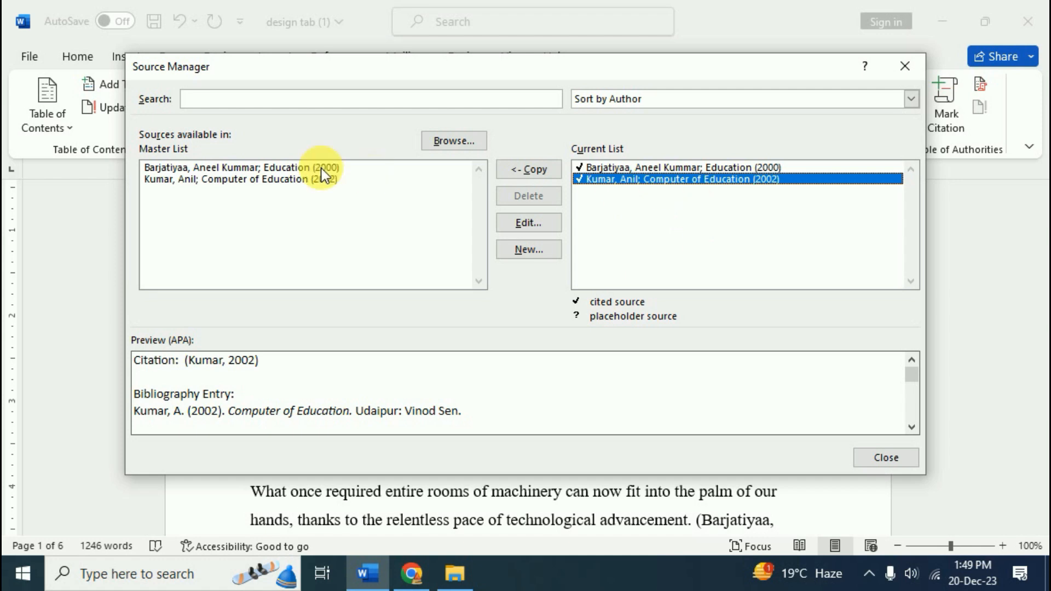
{"action": "left_click", "coordinate": [283, 168]}
{"action": "left_click", "coordinate": [284, 178]}
{"action": "left_click", "coordinate": [286, 167]}
{"action": "left_click", "coordinate": [289, 178]}
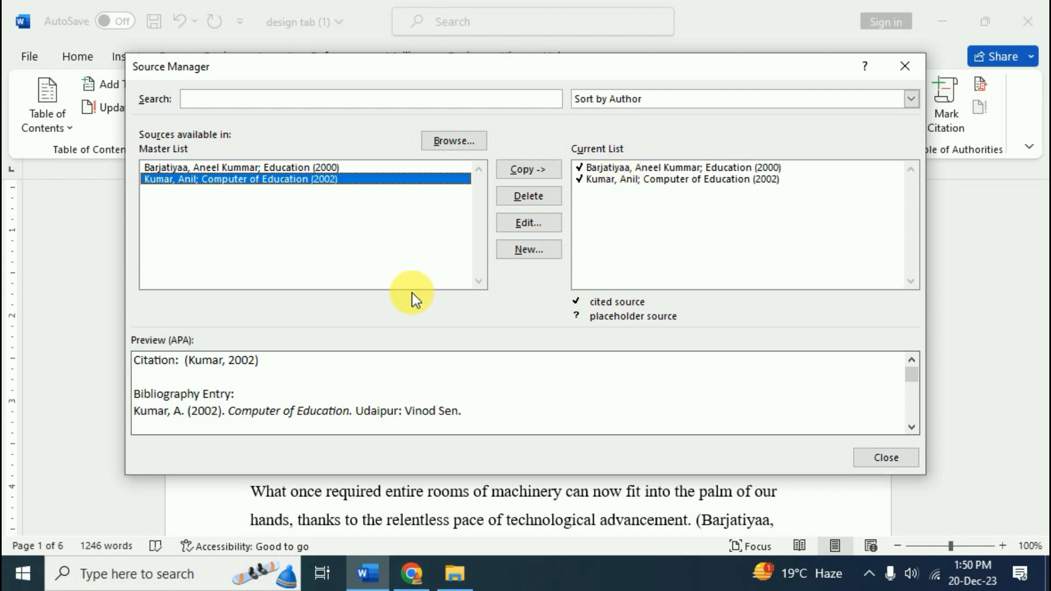
{"action": "left_click", "coordinate": [251, 168]}
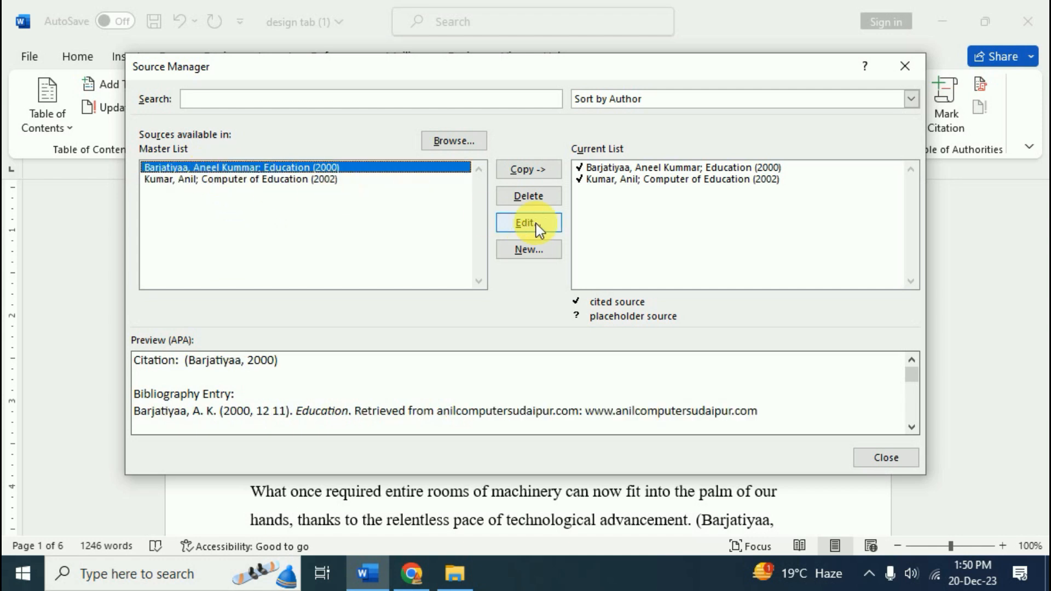
{"action": "left_click", "coordinate": [626, 176]}
{"action": "left_click", "coordinate": [605, 184]}
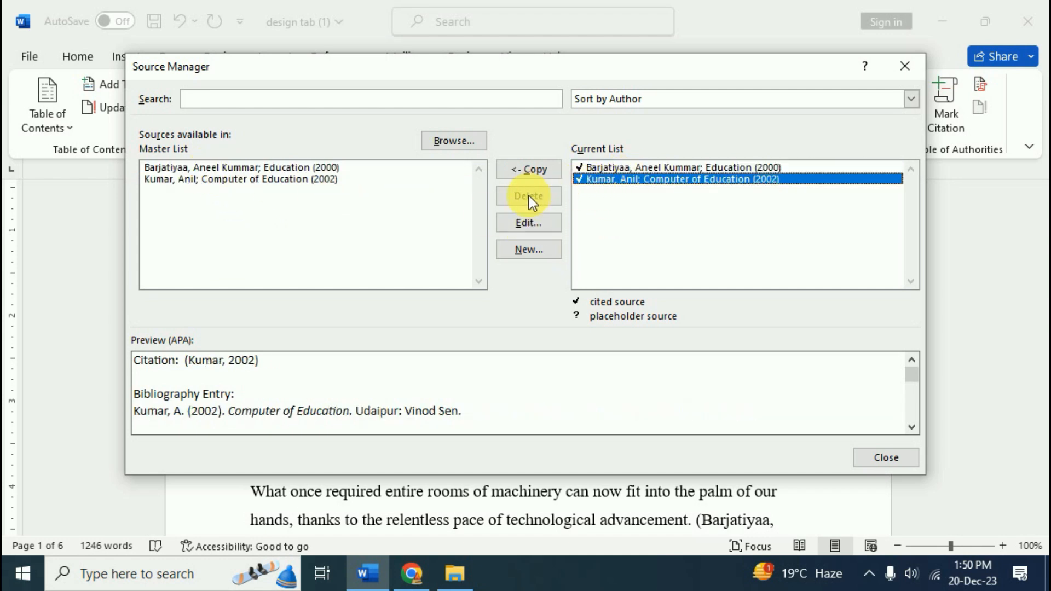
{"action": "left_click", "coordinate": [631, 169]}
{"action": "left_click", "coordinate": [627, 180]}
{"action": "left_click", "coordinate": [640, 171]}
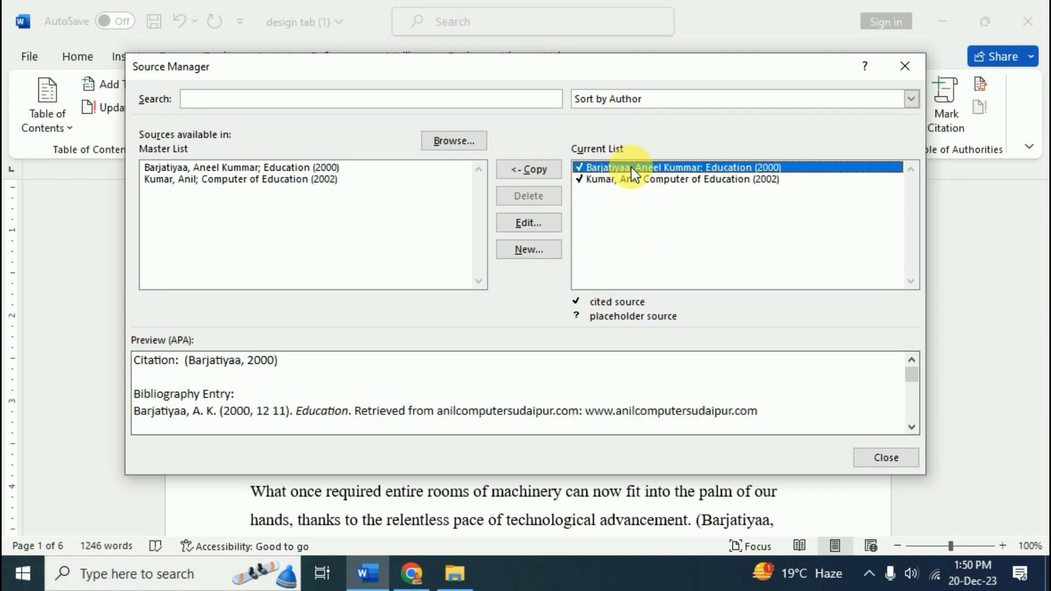
{"action": "left_click", "coordinate": [908, 66]}
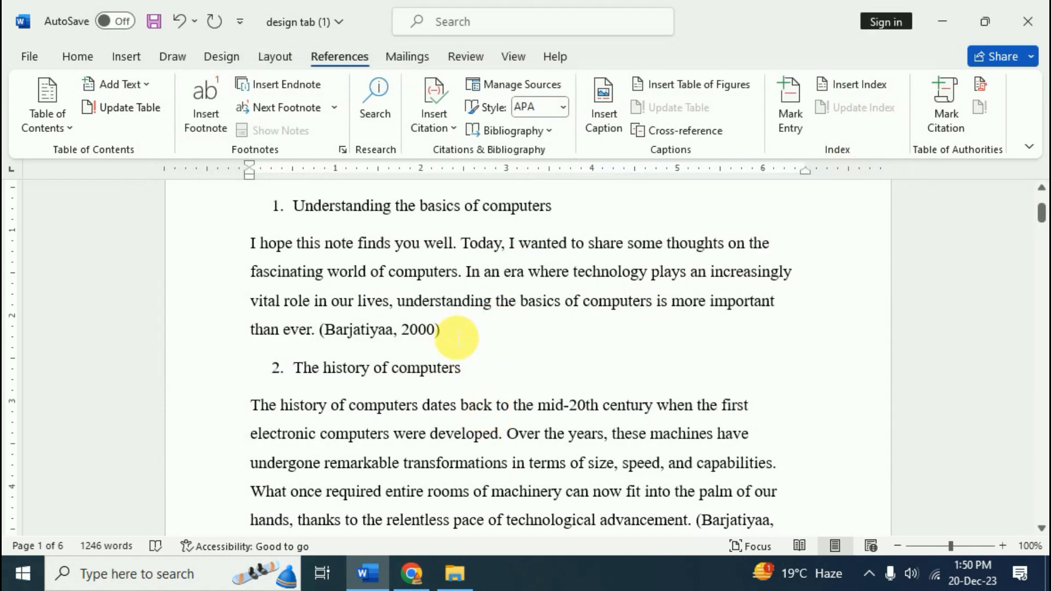
Delete the 2000 Education web citation following 'than ever.'
{"action": "left_click", "coordinate": [378, 340]}
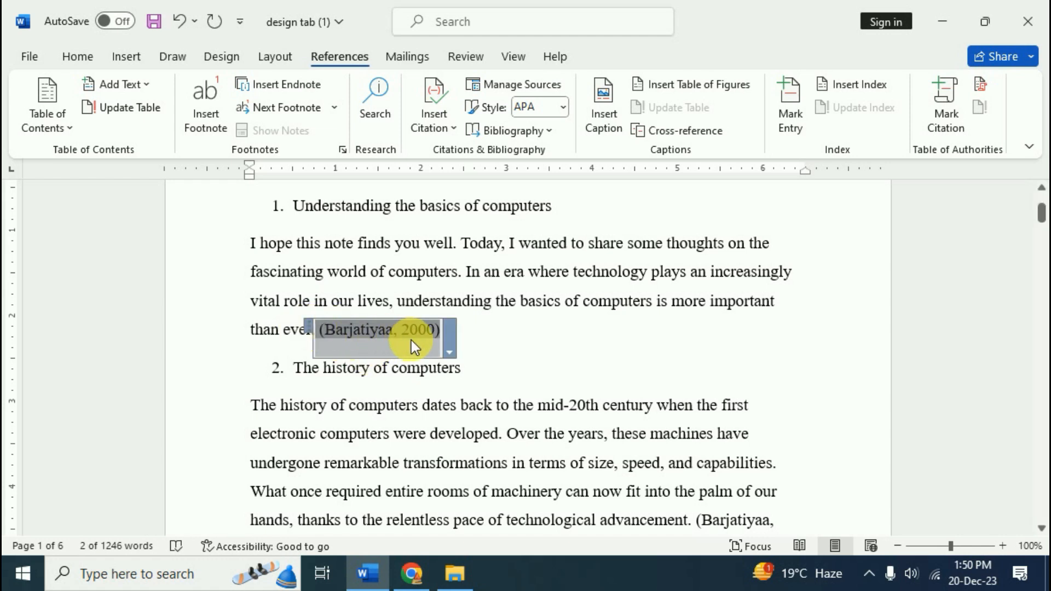
{"action": "key", "text": "Delete"}
{"action": "scroll", "coordinate": [520, 372], "scroll_direction": "down", "scroll_amount": 6}
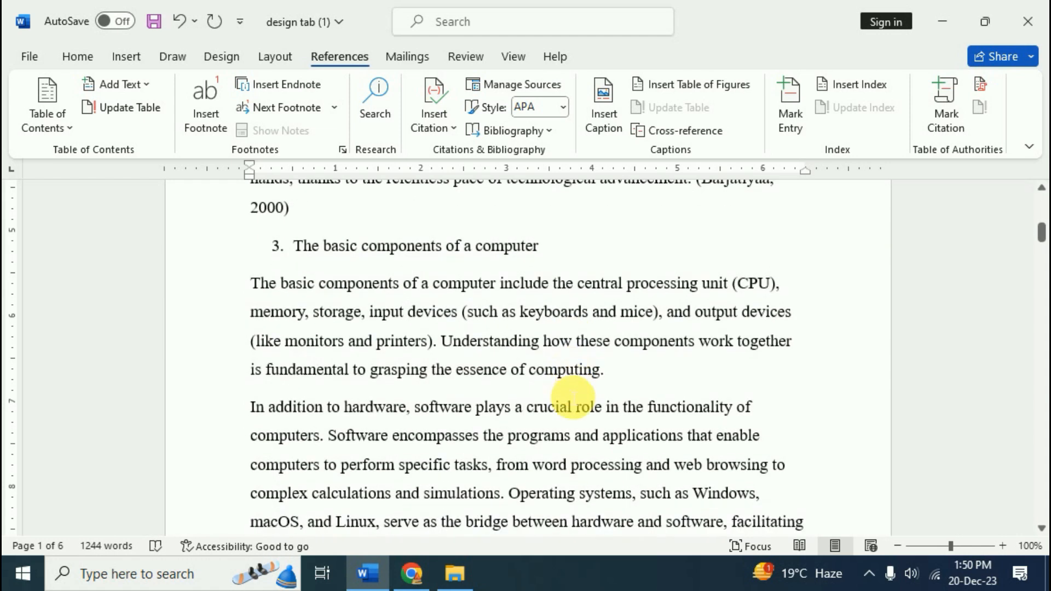
Remove Education (2000) and Computer of Education from the Source Manager's Current List
{"action": "left_click", "coordinate": [513, 84]}
{"action": "left_click", "coordinate": [634, 166]}
{"action": "left_click", "coordinate": [606, 181]}
{"action": "left_click", "coordinate": [617, 170]}
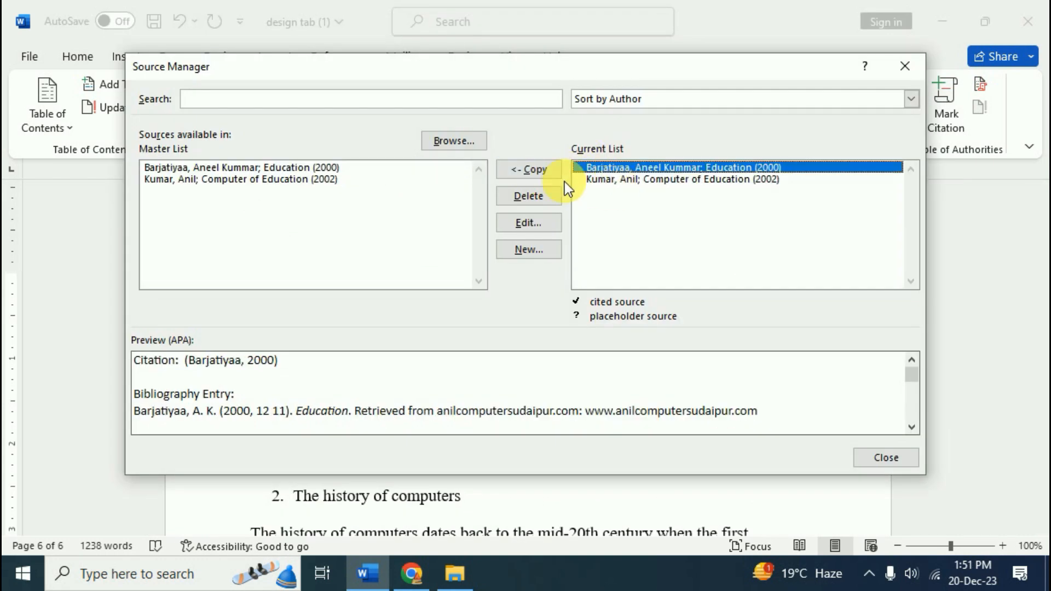
{"action": "left_click", "coordinate": [544, 195]}
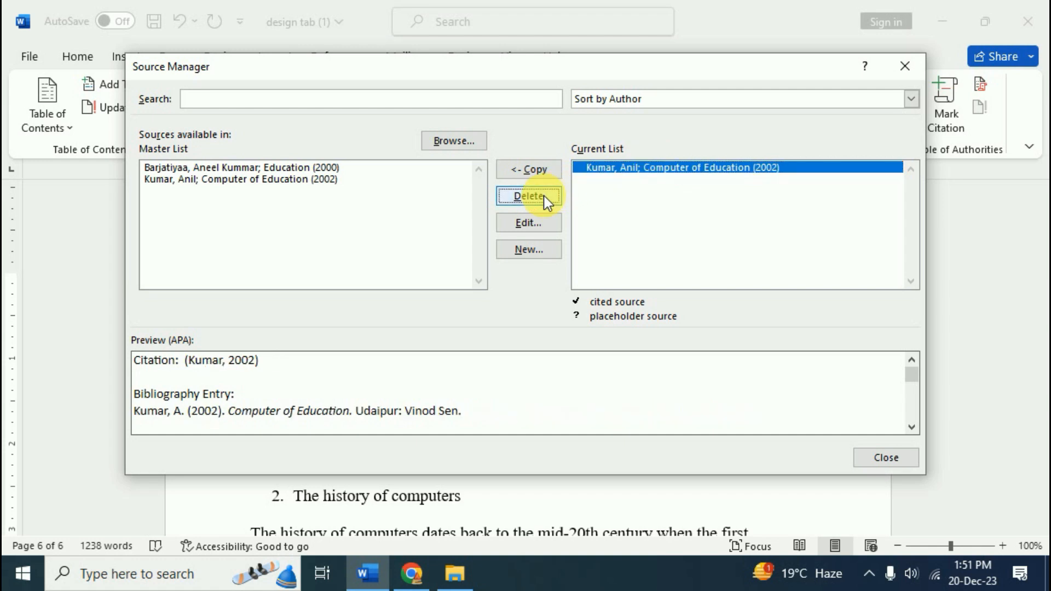
{"action": "left_click", "coordinate": [543, 198]}
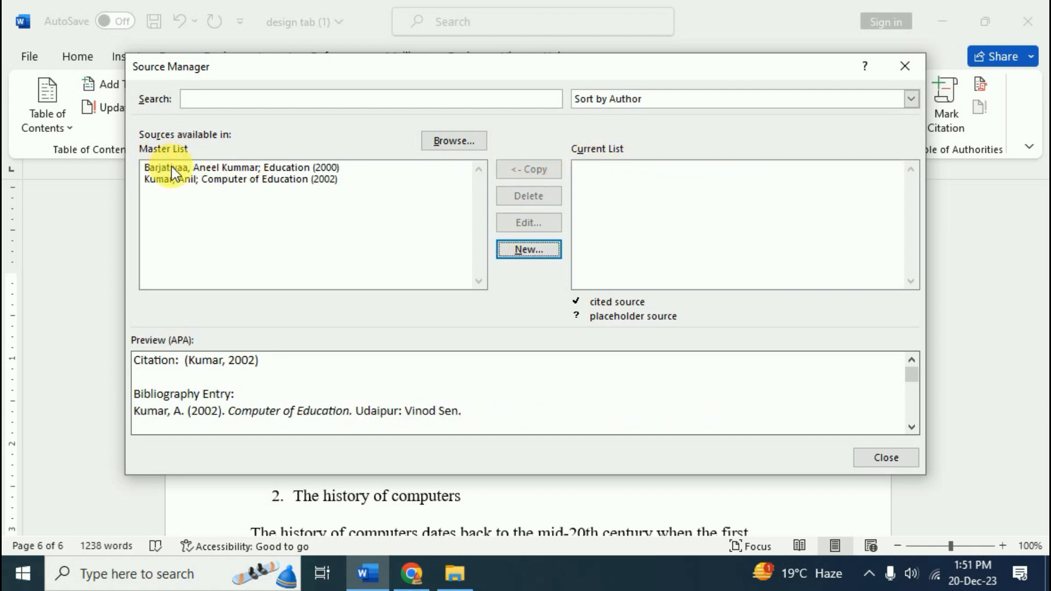
{"action": "left_click", "coordinate": [910, 67]}
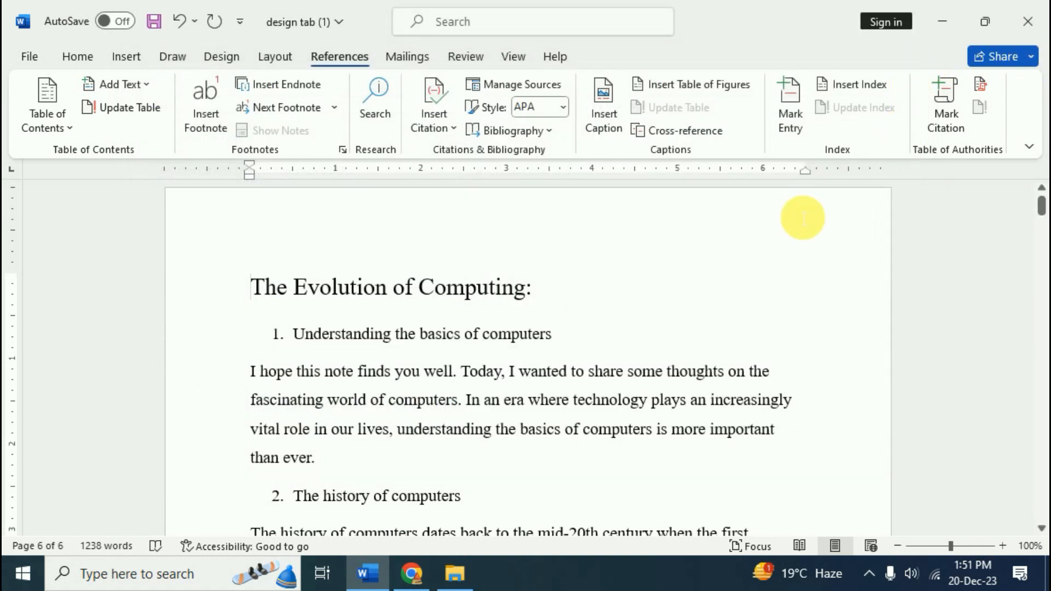
Copy Education (2000) and Computer of Education (2002) back into the Current List and verify
{"action": "left_click", "coordinate": [452, 126]}
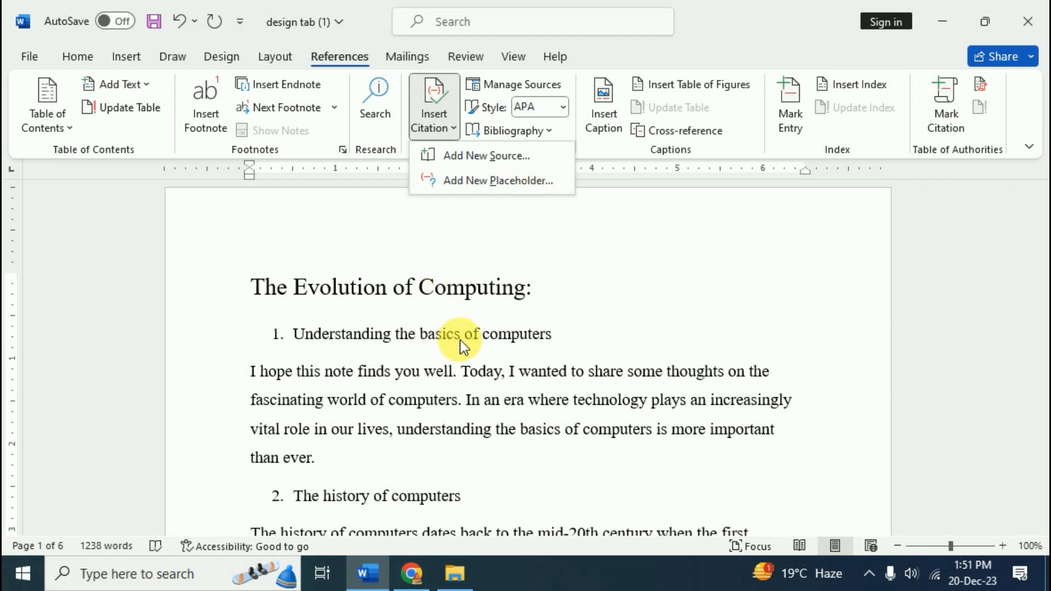
{"action": "left_click", "coordinate": [521, 88]}
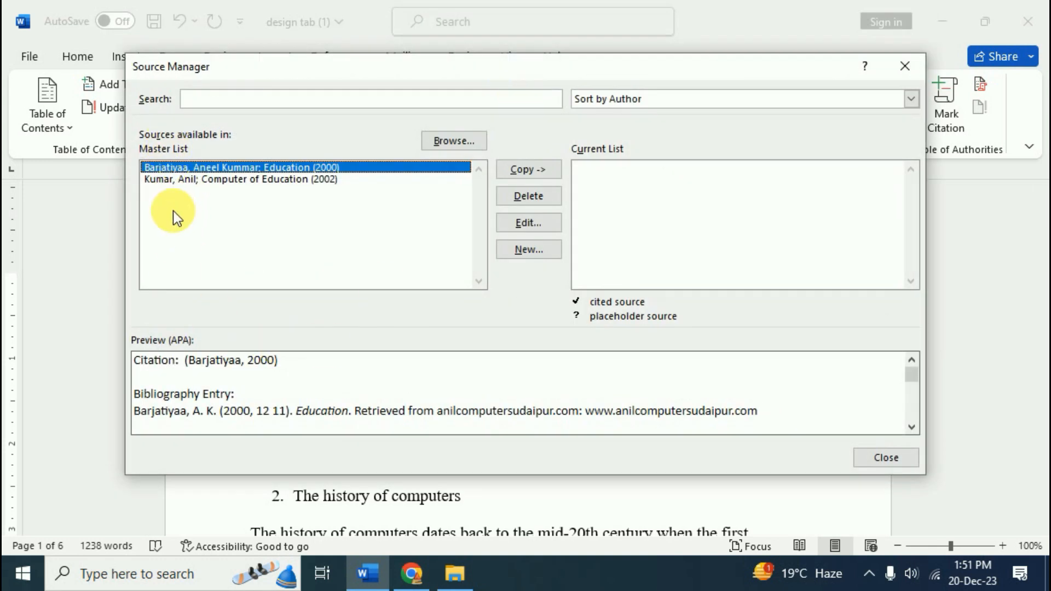
{"action": "left_click", "coordinate": [530, 173]}
{"action": "left_click", "coordinate": [271, 180]}
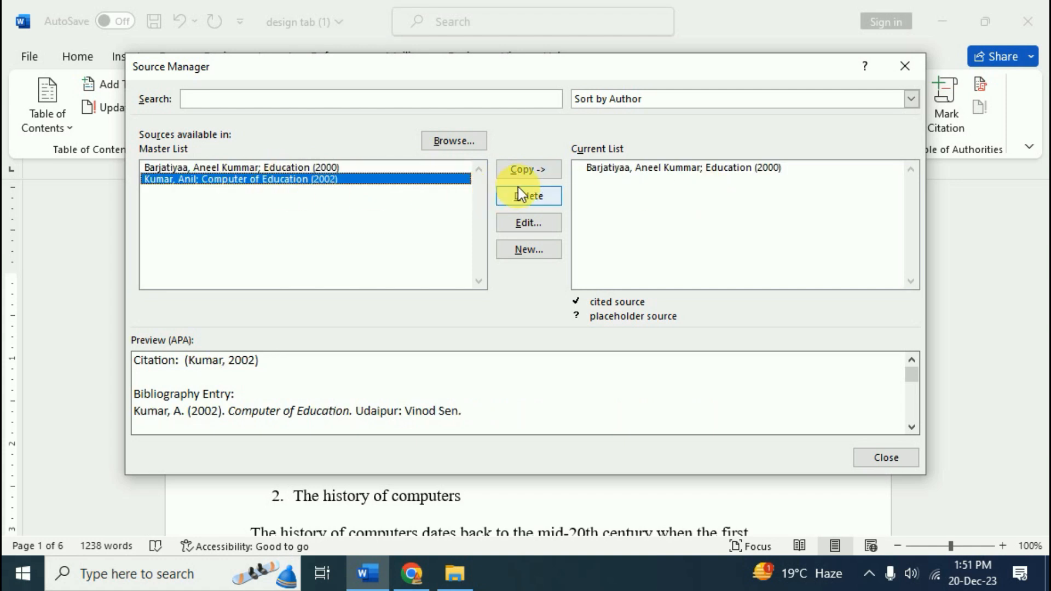
{"action": "left_click", "coordinate": [531, 171]}
{"action": "left_click", "coordinate": [892, 457]}
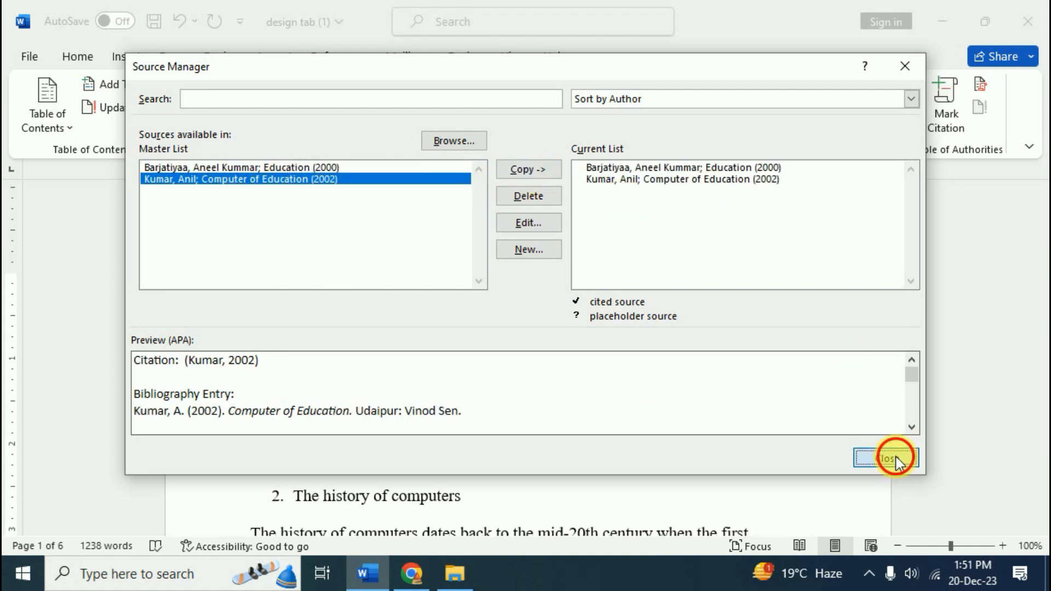
{"action": "left_click", "coordinate": [436, 125]}
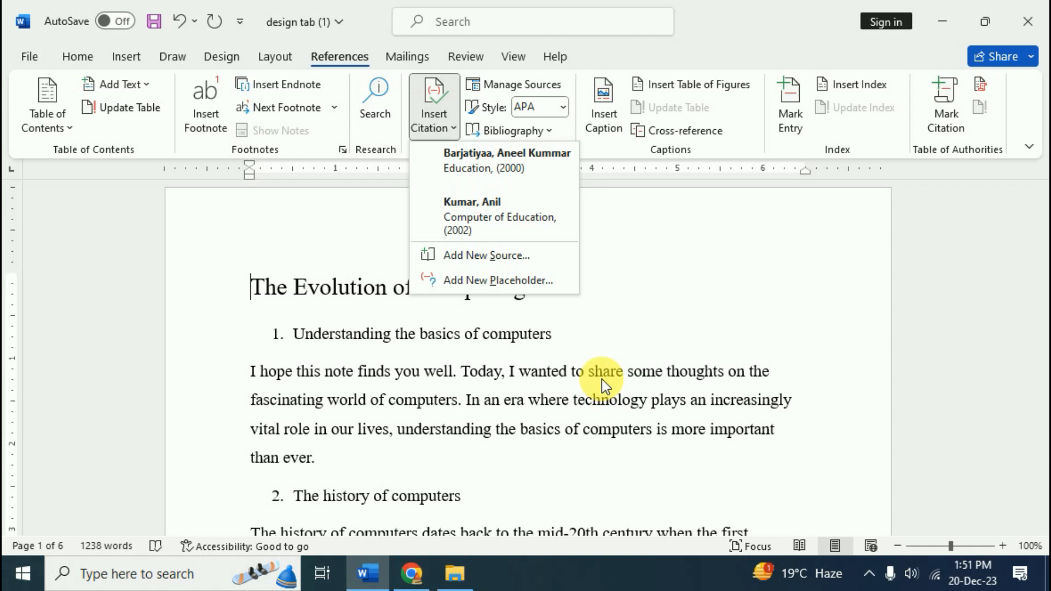
Change the citation style from APA to GOST - Name Sort and confirm the selection
{"action": "left_click", "coordinate": [606, 301]}
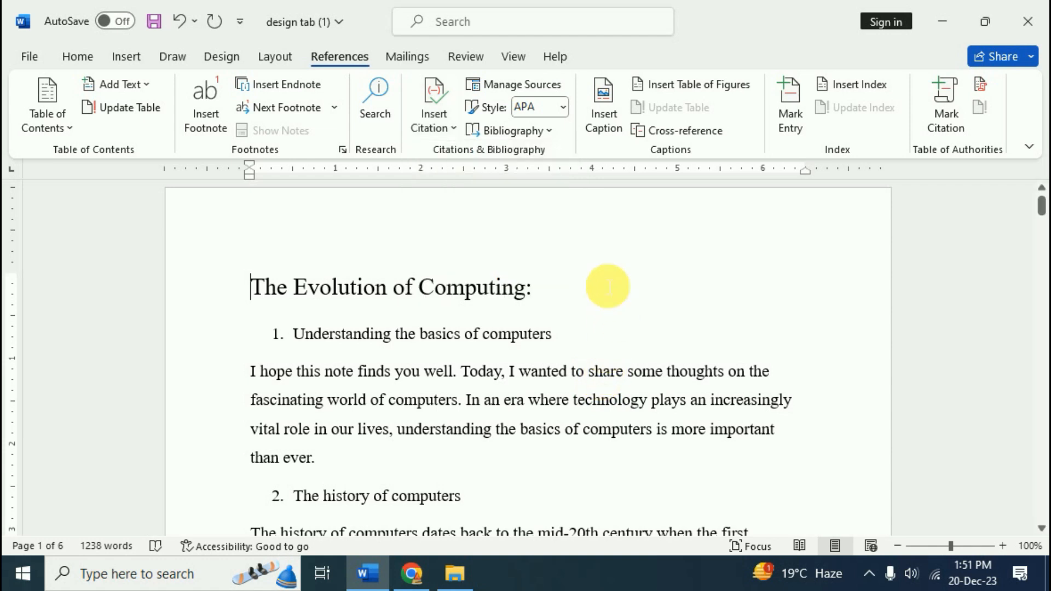
{"action": "left_click", "coordinate": [563, 117]}
{"action": "left_click", "coordinate": [561, 247]}
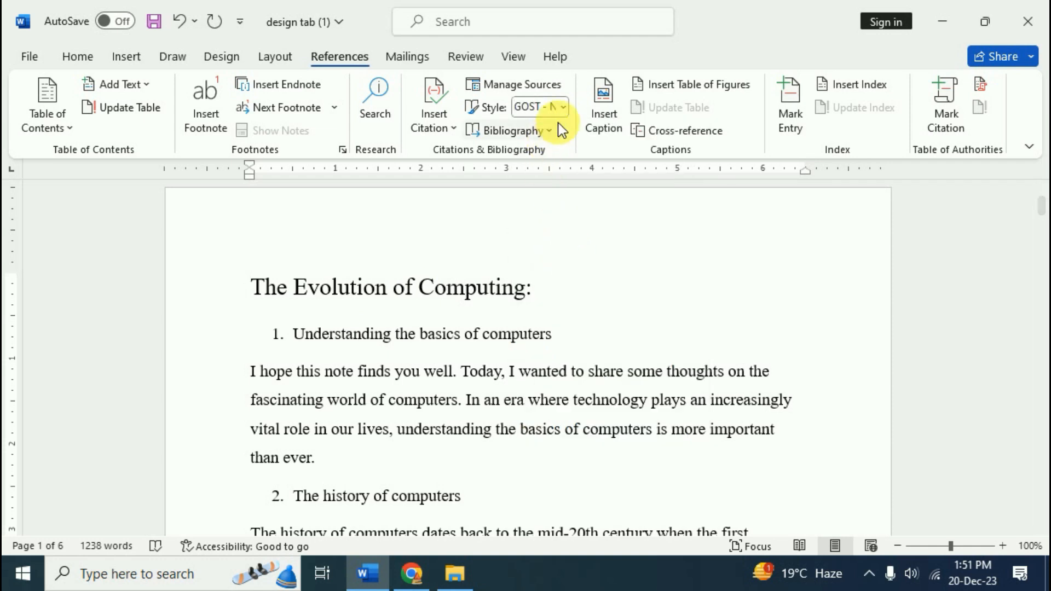
{"action": "left_click", "coordinate": [561, 108]}
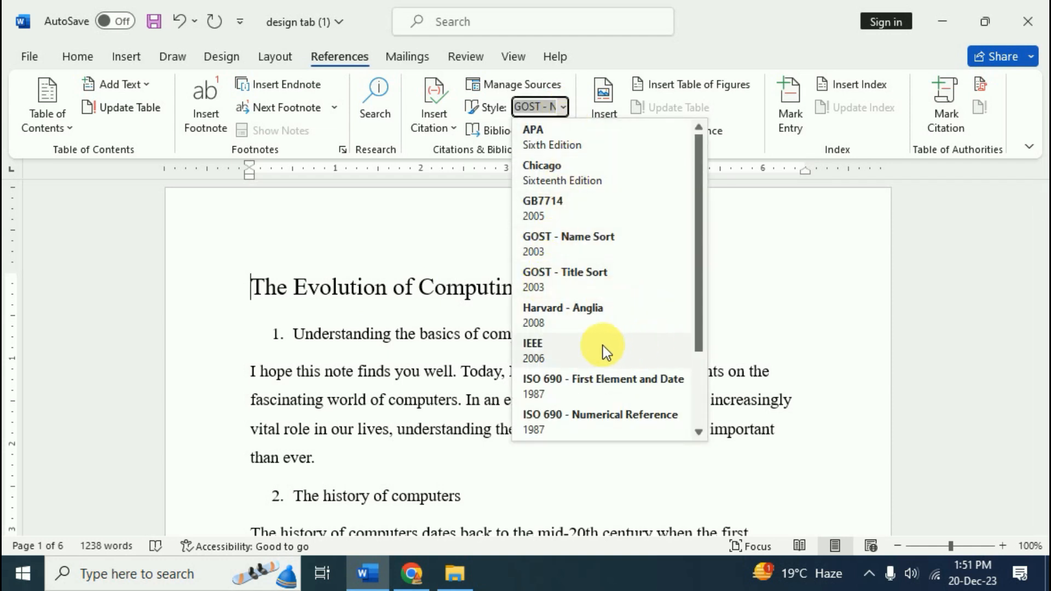
{"action": "left_click", "coordinate": [766, 302]}
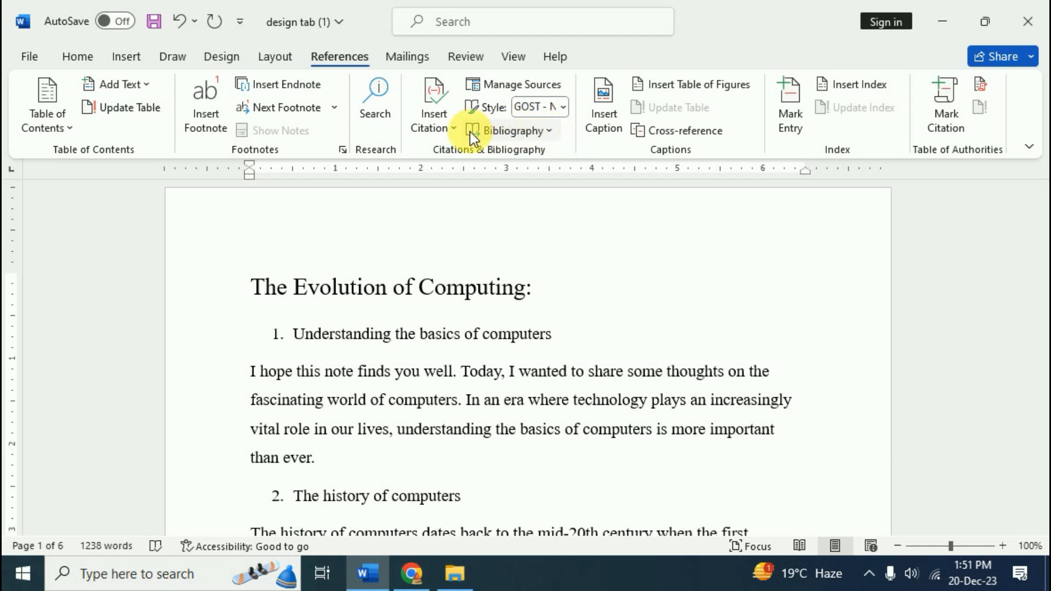
Insert a (Barjatiyaa, 2000) citation before the title and add a blank line after "than ever."
{"action": "left_click", "coordinate": [452, 129]}
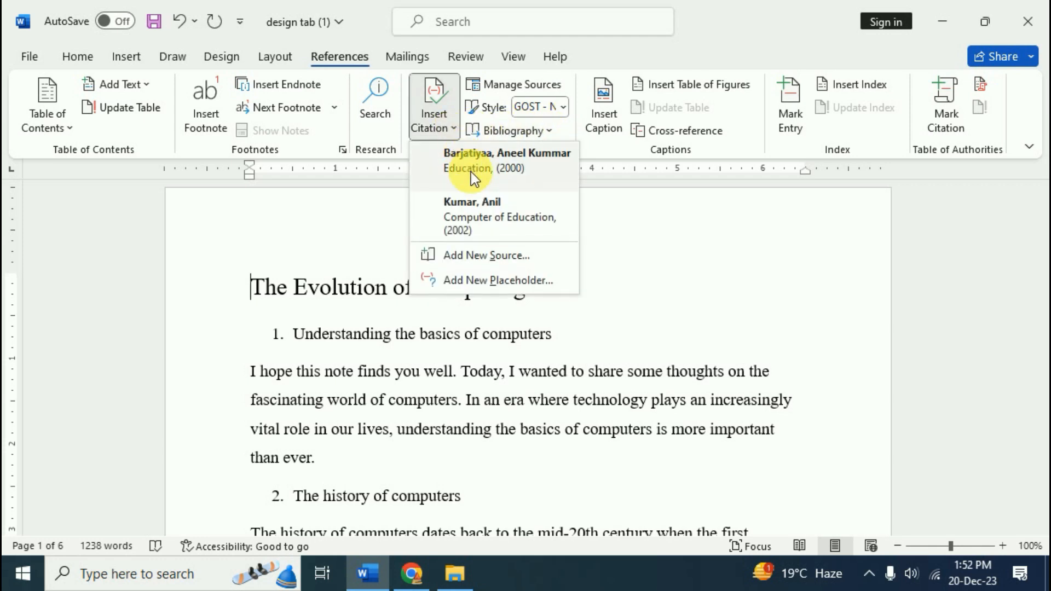
{"action": "left_click", "coordinate": [471, 164]}
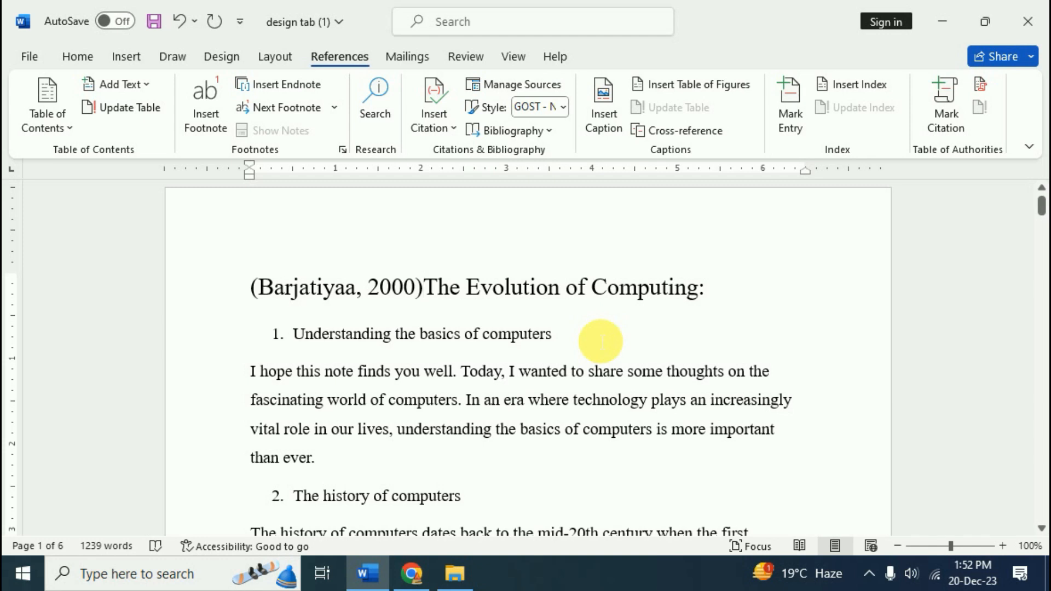
{"action": "left_click", "coordinate": [347, 480]}
{"action": "key", "text": "Return"}
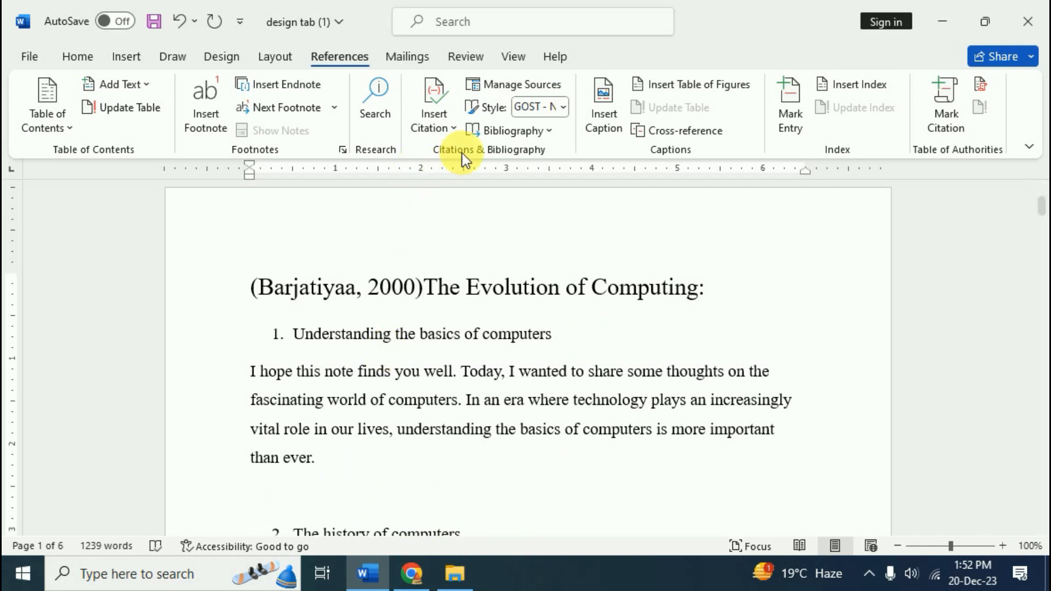
{"action": "left_click", "coordinate": [544, 137]}
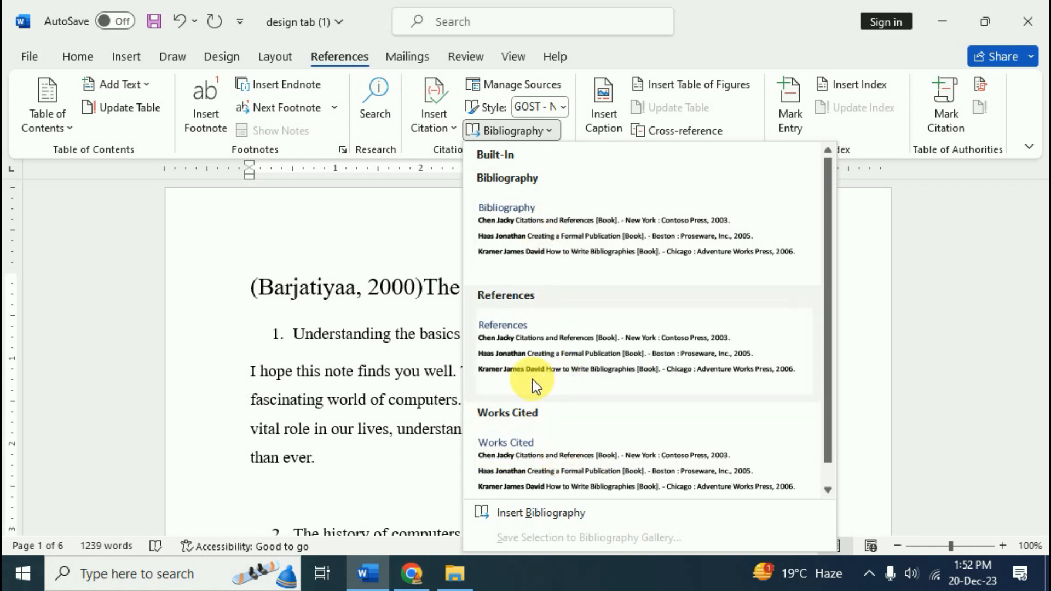
Add the built-in Bibliography layout from the gallery after the first section
{"action": "left_click", "coordinate": [559, 232]}
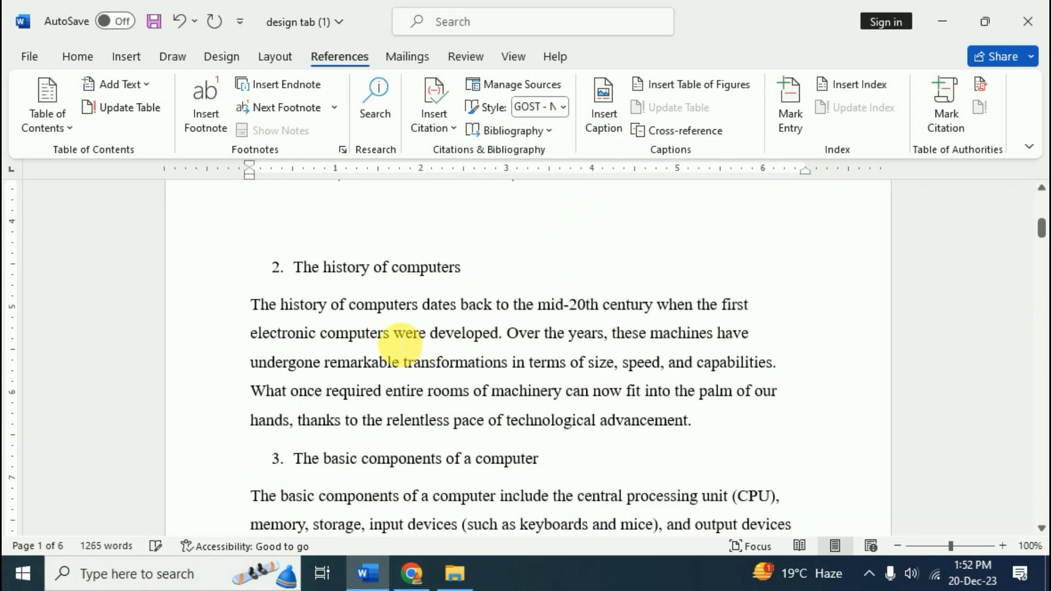
{"action": "scroll", "coordinate": [378, 372], "scroll_direction": "up", "scroll_amount": 4}
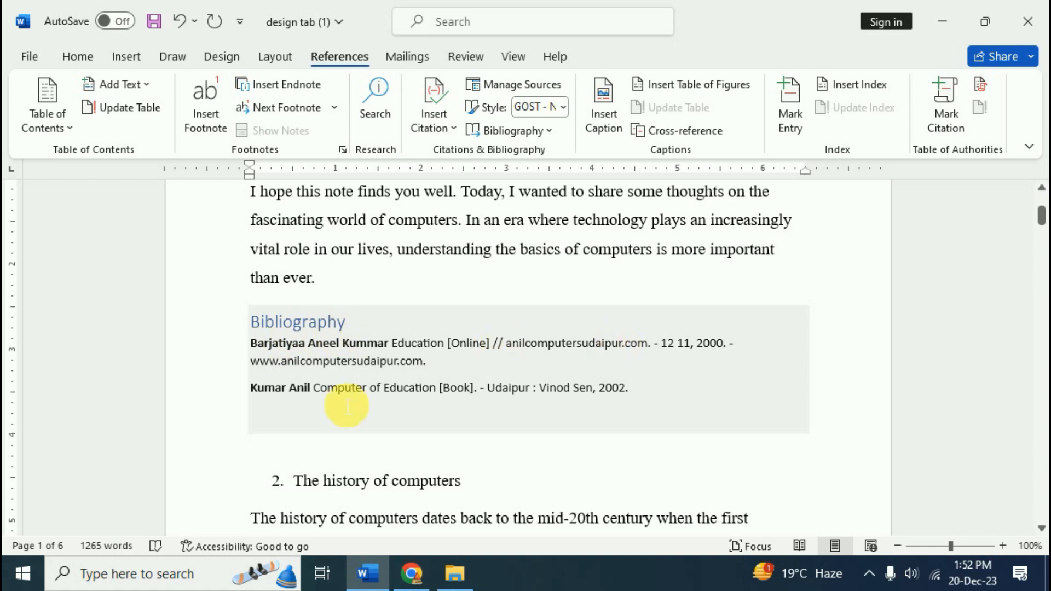
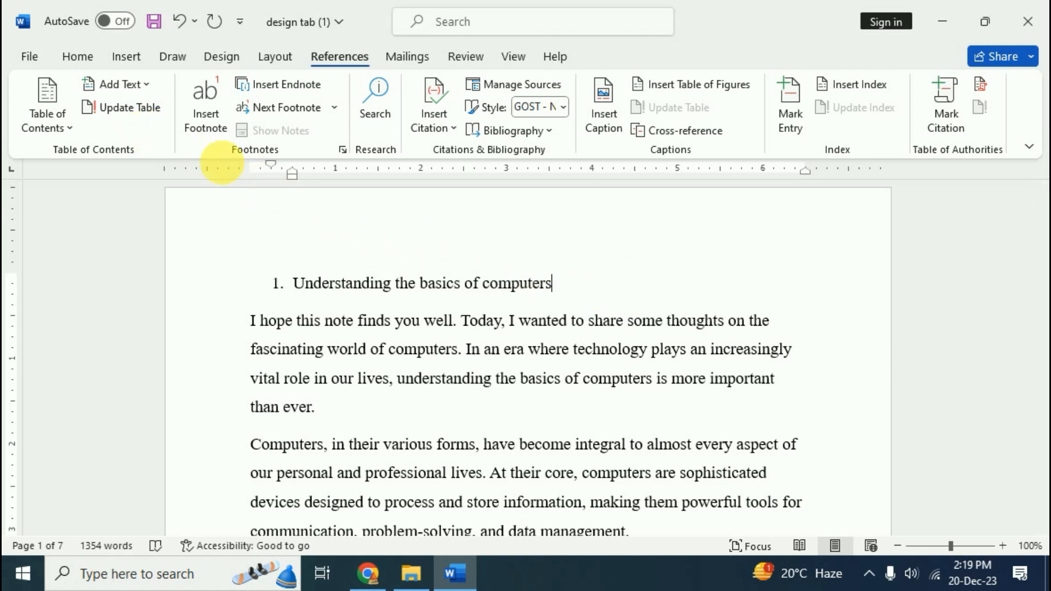
Insert picture 1 from Saved Pictures after "than ever." and shrink it to a smaller size
{"action": "left_click", "coordinate": [328, 410]}
{"action": "left_click", "coordinate": [117, 58]}
{"action": "left_click", "coordinate": [200, 118]}
{"action": "left_click", "coordinate": [240, 178]}
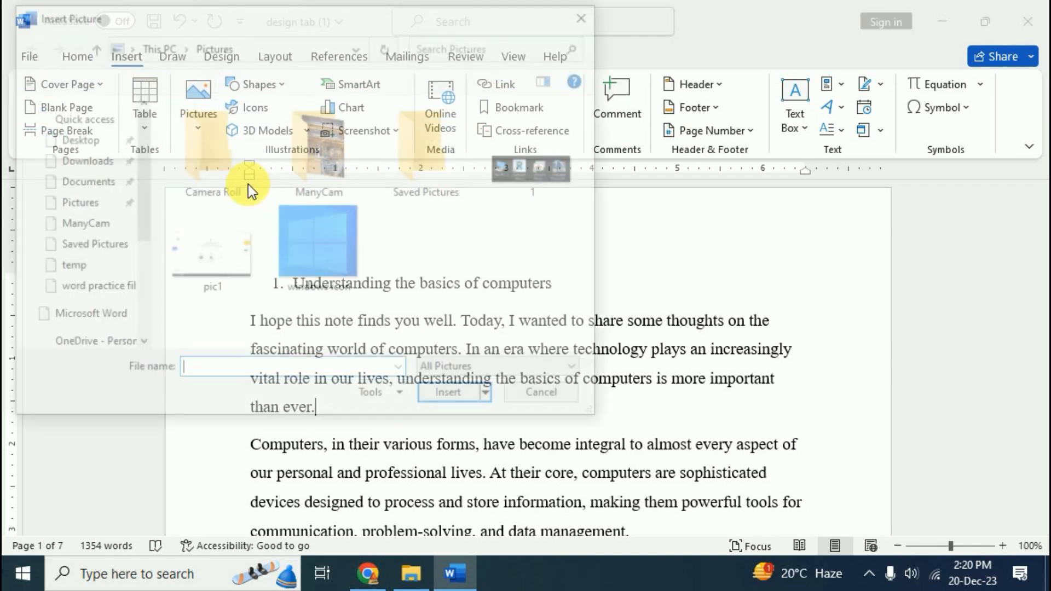
{"action": "double_click", "coordinate": [428, 175]}
{"action": "left_click", "coordinate": [254, 180]}
{"action": "left_click", "coordinate": [452, 398]}
{"action": "left_click", "coordinate": [559, 427]}
{"action": "left_click", "coordinate": [512, 468]}
{"action": "left_click_drag", "start_coordinate": [518, 471], "coordinate": [421, 347]}
Add a new paragraph after "seamless interaction." and insert picture 2, the desk-computers photo
{"action": "scroll", "coordinate": [481, 375], "scroll_direction": "down", "scroll_amount": 5}
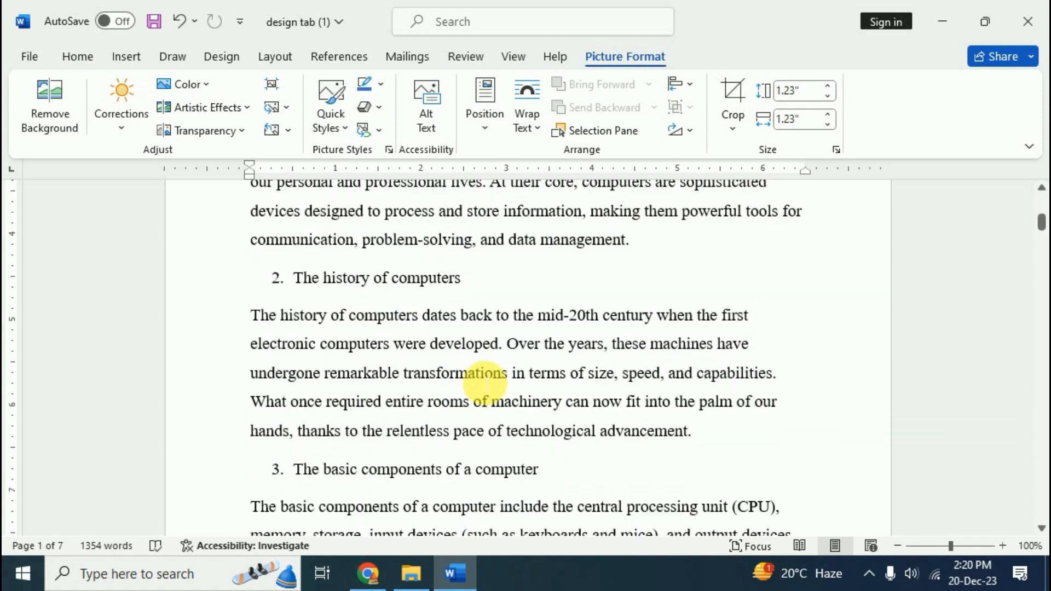
{"action": "scroll", "coordinate": [484, 383], "scroll_direction": "down", "scroll_amount": 8}
{"action": "left_click", "coordinate": [484, 383]}
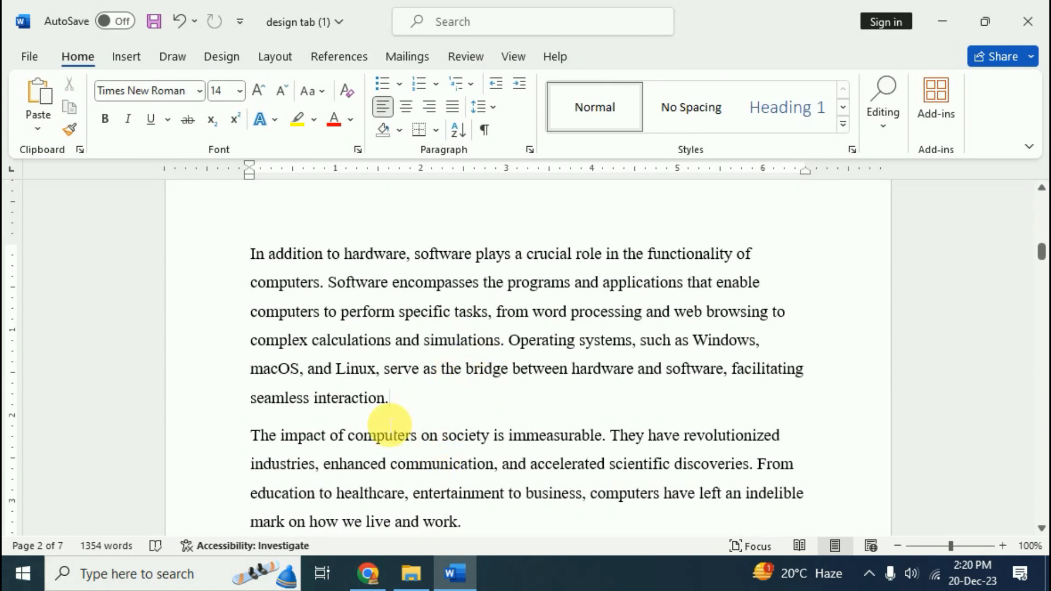
{"action": "key", "text": "Return"}
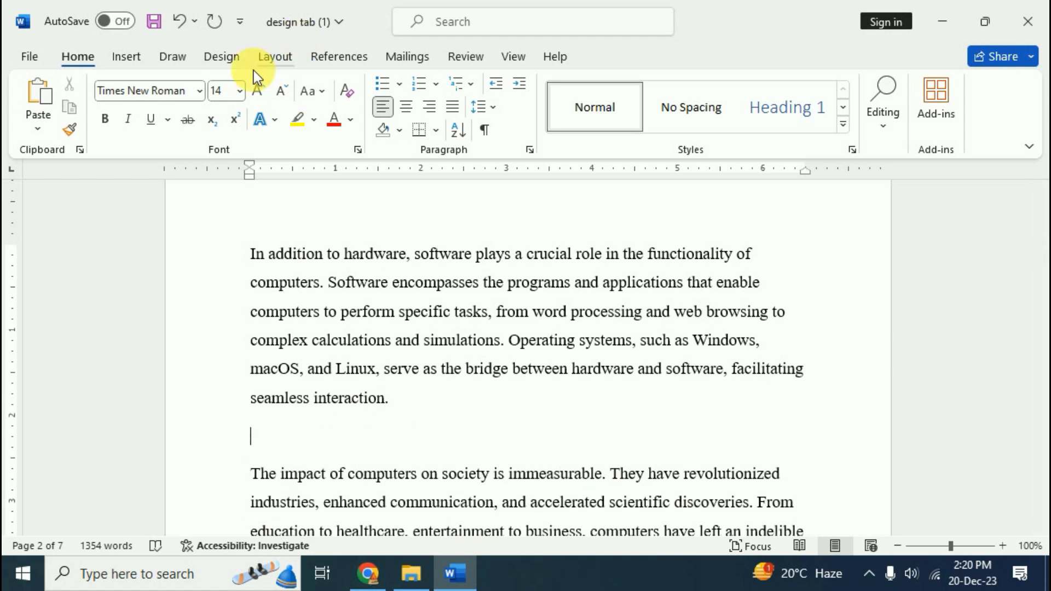
{"action": "left_click", "coordinate": [121, 61]}
{"action": "left_click", "coordinate": [203, 133]}
{"action": "left_click", "coordinate": [260, 186]}
{"action": "left_click", "coordinate": [320, 189]}
{"action": "left_click", "coordinate": [448, 402]}
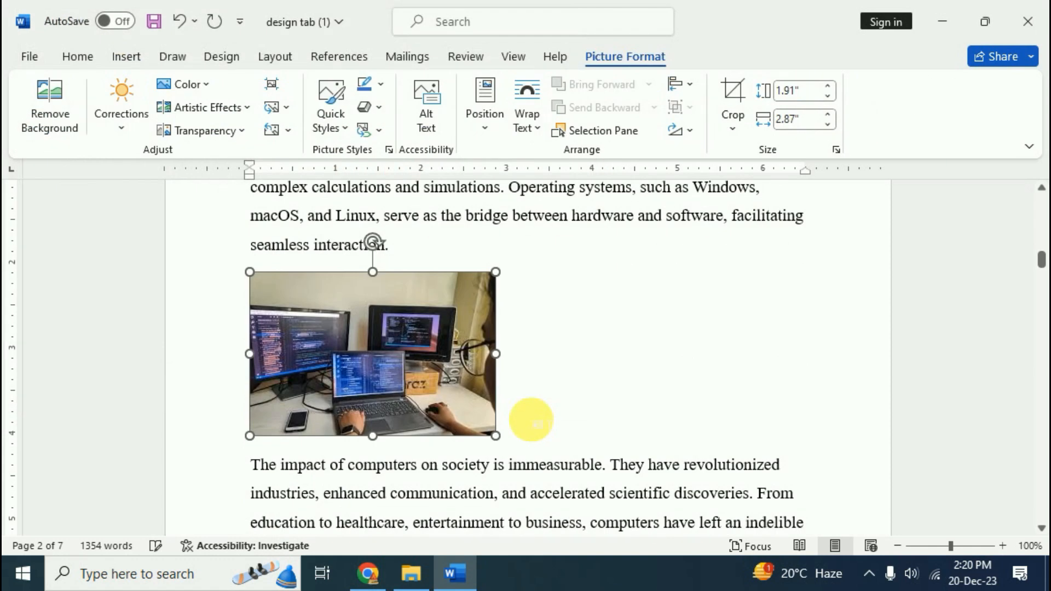
{"action": "scroll", "coordinate": [542, 402], "scroll_direction": "down", "scroll_amount": 4}
{"action": "scroll", "coordinate": [542, 404], "scroll_direction": "down", "scroll_amount": 5}
{"action": "left_click", "coordinate": [549, 406]}
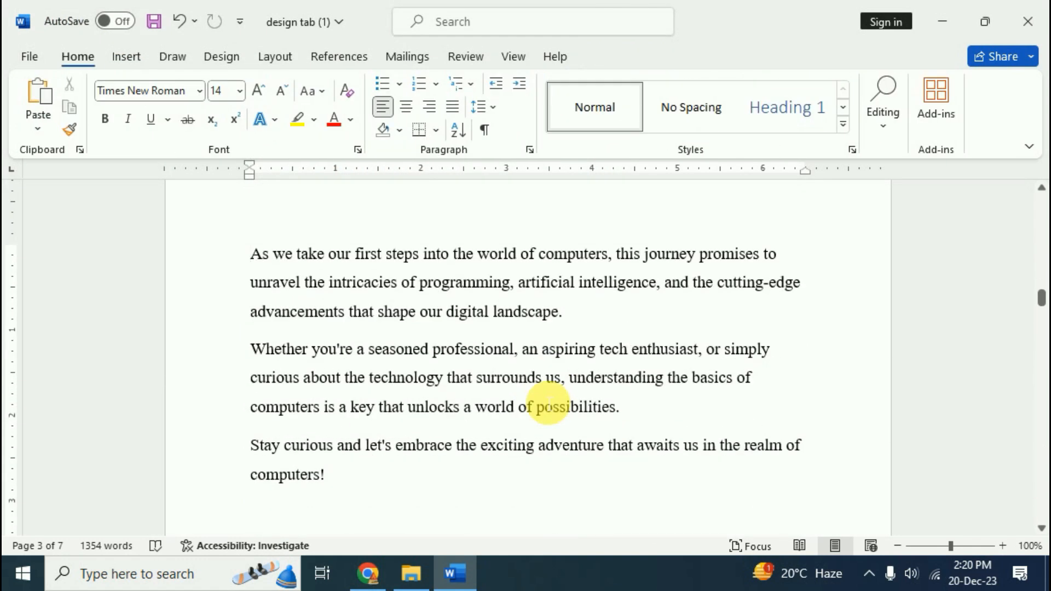
{"action": "key", "text": "ctrl+Page_Down"}
Insert picture 3 at the top of page 4, shrunk to about 0.73 by 0.97 inches
{"action": "left_click", "coordinate": [128, 59]}
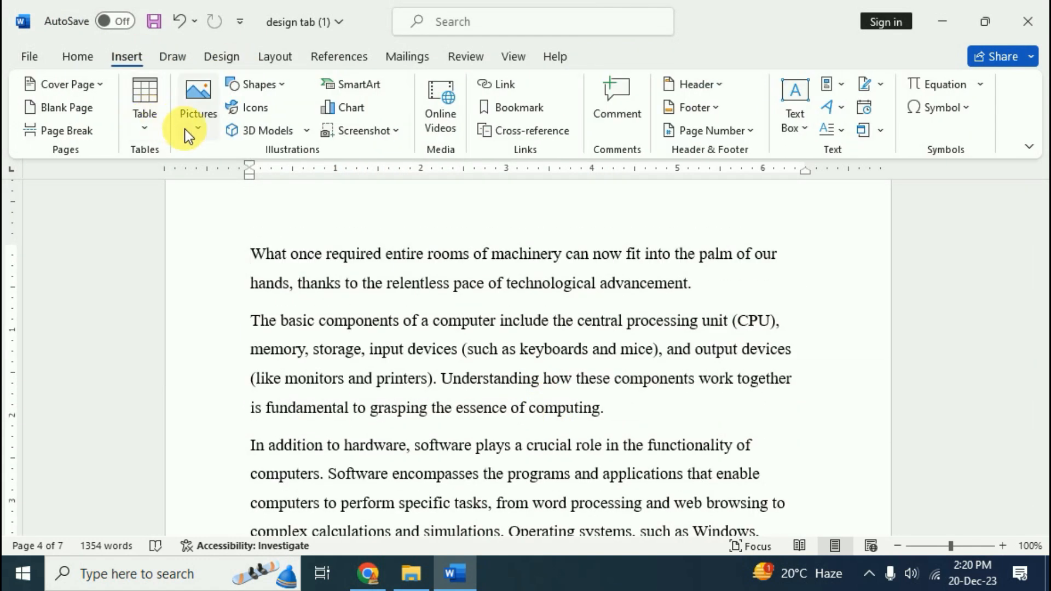
{"action": "left_click", "coordinate": [197, 131]}
{"action": "left_click", "coordinate": [259, 185]}
{"action": "left_click", "coordinate": [429, 141]}
{"action": "left_click", "coordinate": [450, 397]}
{"action": "left_click_drag", "start_coordinate": [479, 416], "coordinate": [333, 307]}
{"action": "scroll", "coordinate": [430, 362], "scroll_direction": "down", "scroll_amount": 10}
{"action": "left_click", "coordinate": [430, 362]}
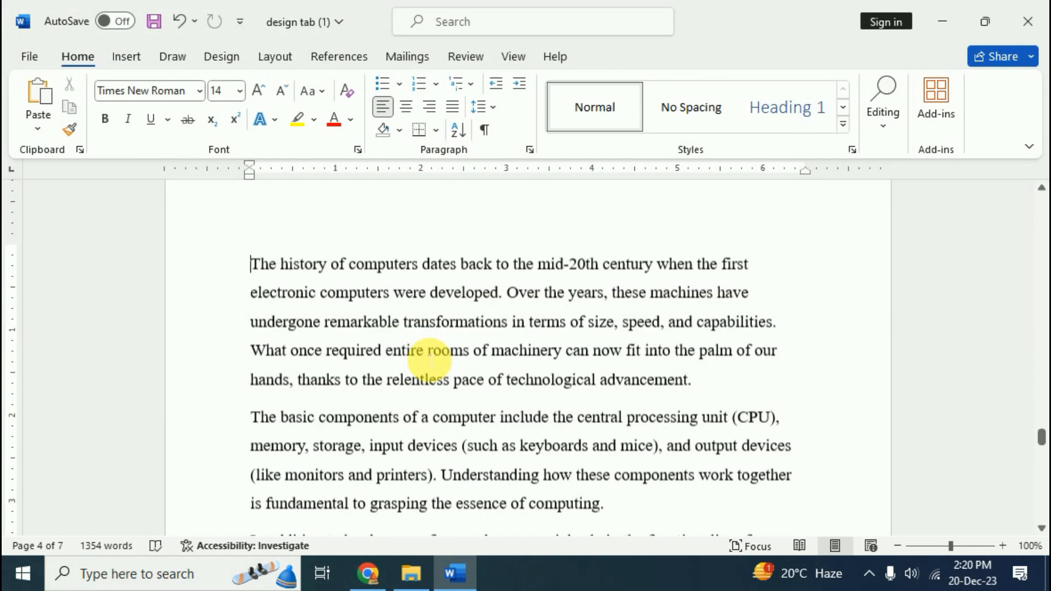
Draw a Smiley Face shape with Square wrapping, moved into the middle of the history paragraph
{"action": "left_click", "coordinate": [624, 499]}
{"action": "left_click", "coordinate": [131, 60]}
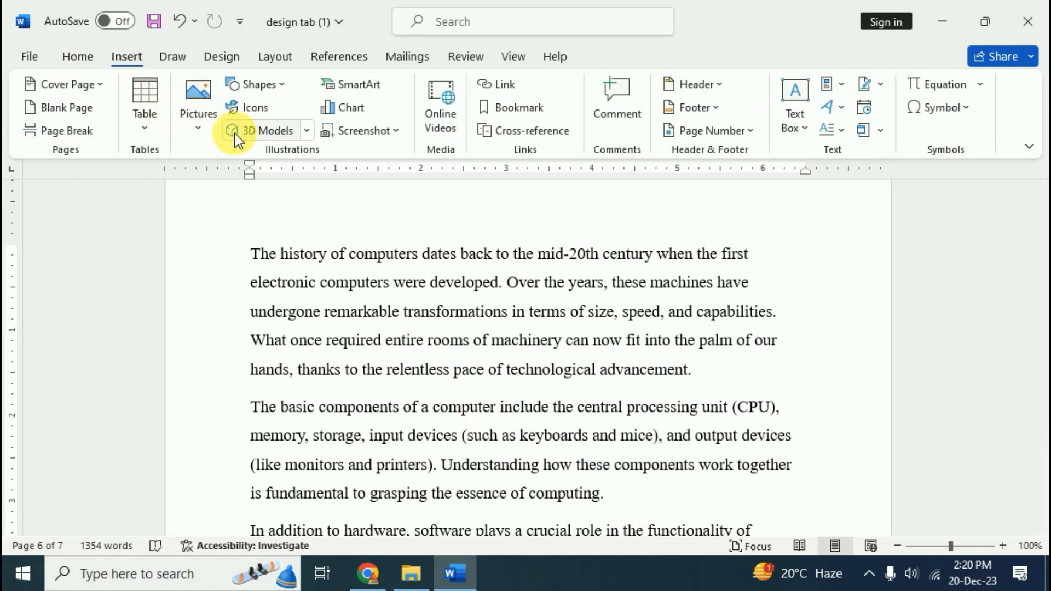
{"action": "left_click", "coordinate": [284, 84]}
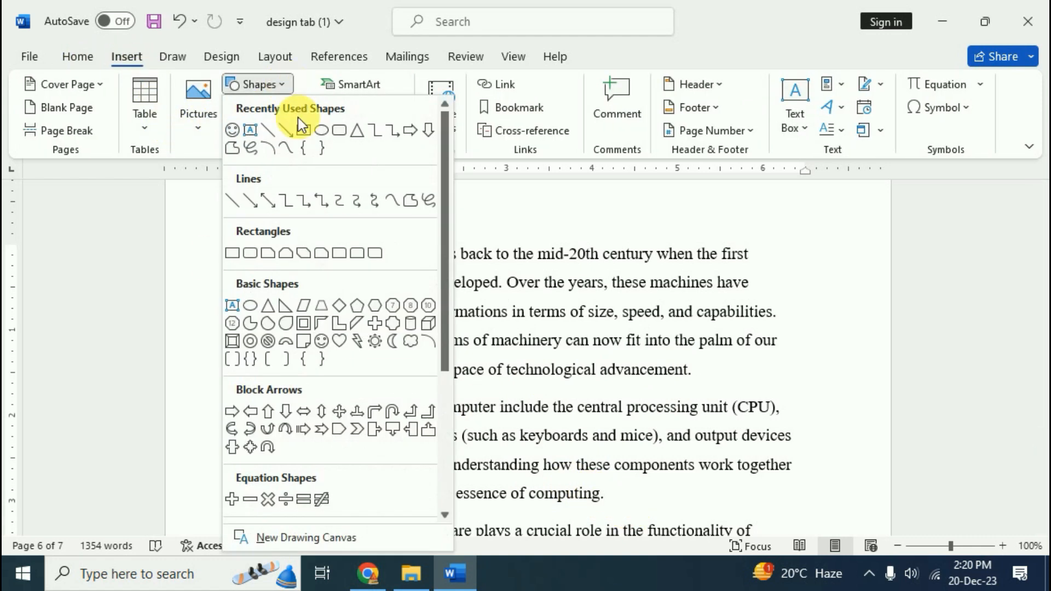
{"action": "left_click", "coordinate": [328, 320]}
{"action": "left_click_drag", "start_coordinate": [631, 343], "coordinate": [718, 426]}
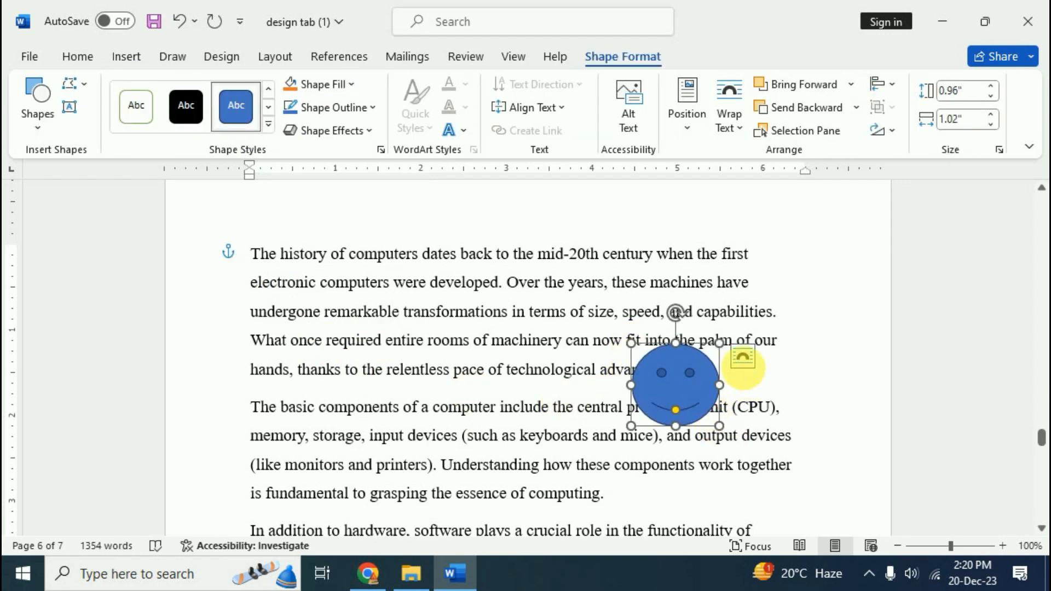
{"action": "left_click", "coordinate": [743, 363]}
{"action": "left_click", "coordinate": [833, 402]}
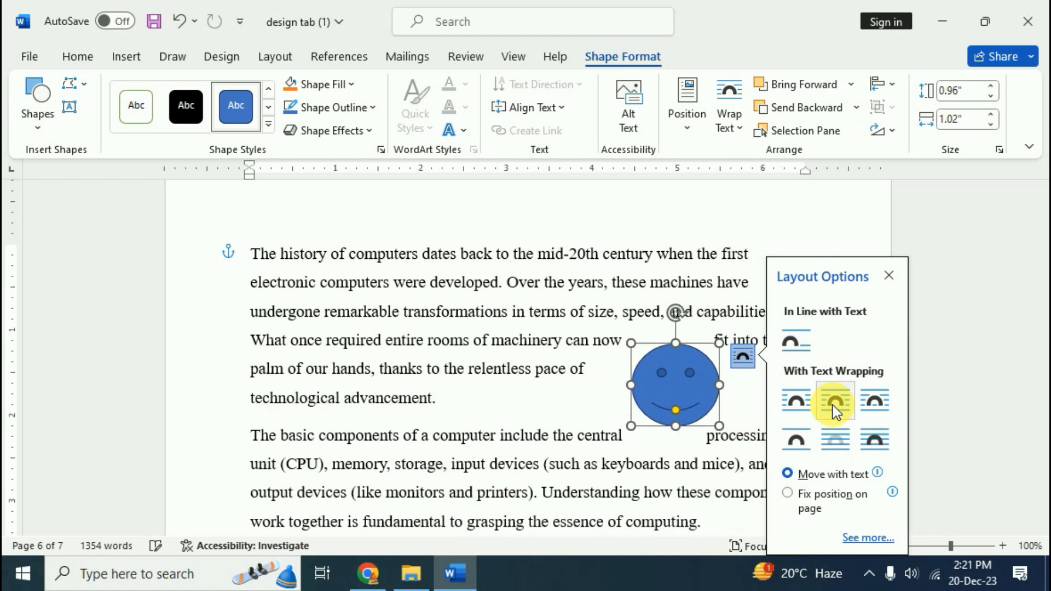
{"action": "left_click", "coordinate": [594, 398]}
{"action": "left_click_drag", "start_coordinate": [676, 373], "coordinate": [608, 375]}
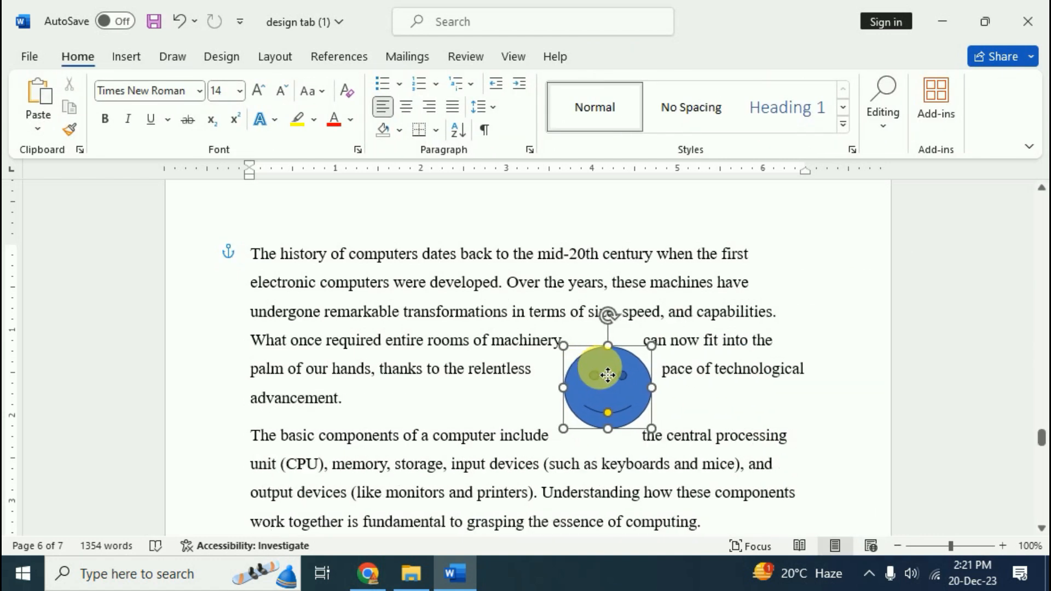
{"action": "left_click", "coordinate": [553, 403]}
{"action": "scroll", "coordinate": [542, 383], "scroll_direction": "down", "scroll_amount": 10}
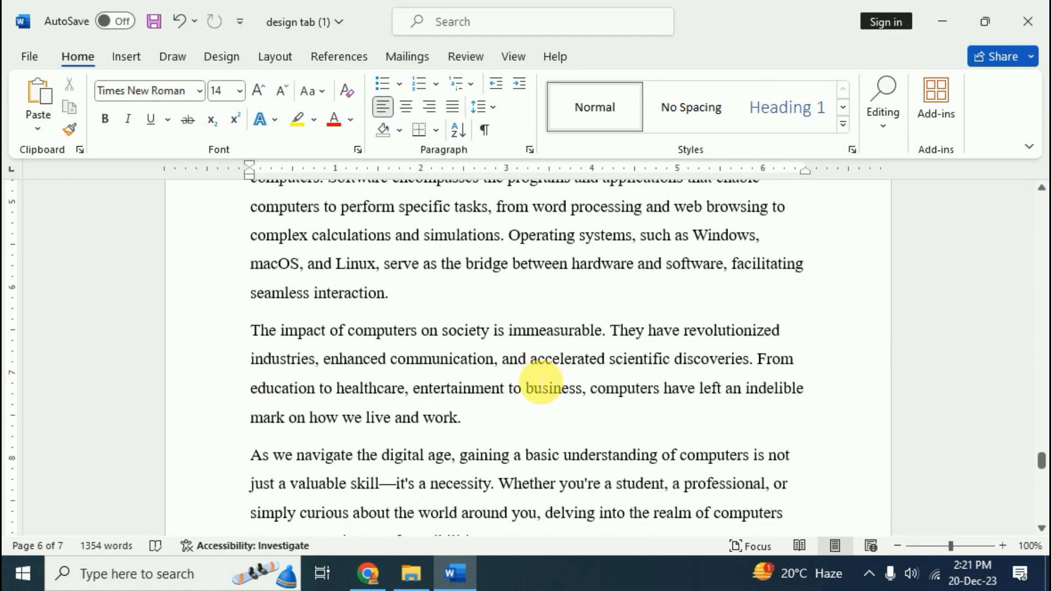
{"action": "key", "text": "Page_Down"}
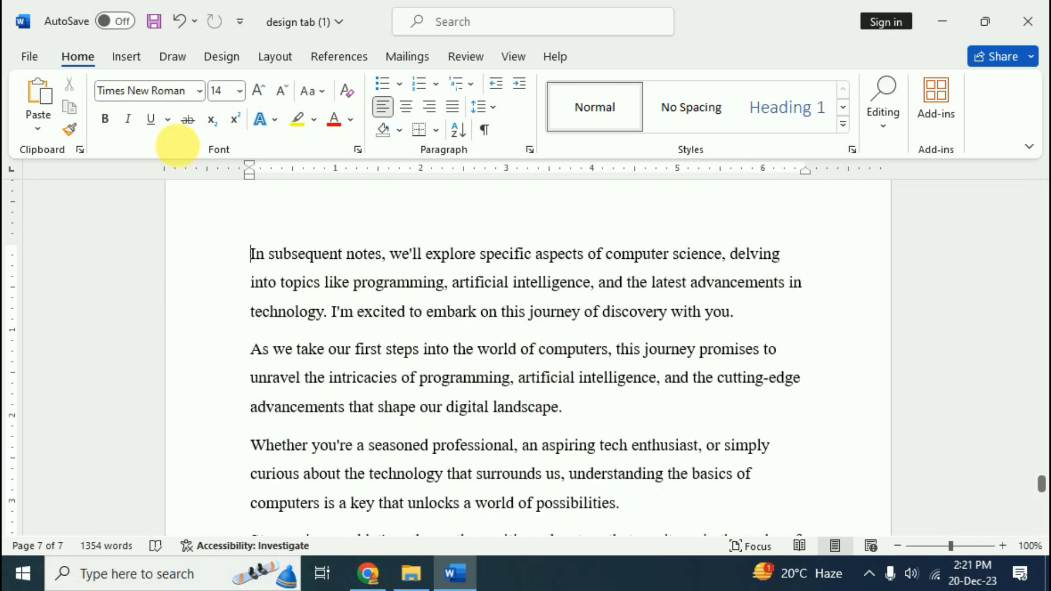
Insert the smiling-face-with-halo stock icon at the start of the "In subsequent notes" paragraph
{"action": "left_click", "coordinate": [133, 59]}
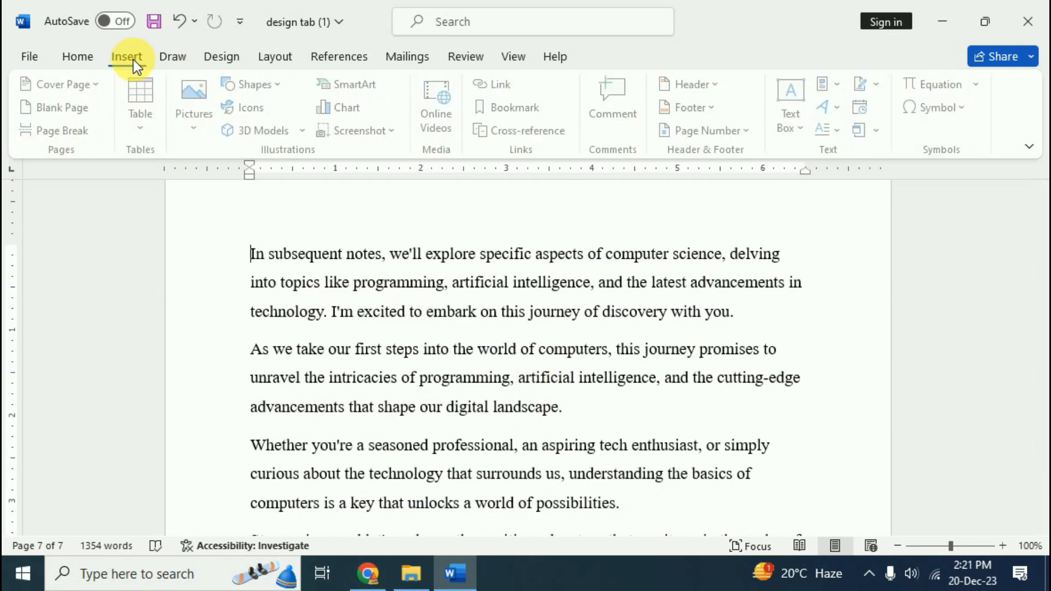
{"action": "left_click", "coordinate": [205, 133]}
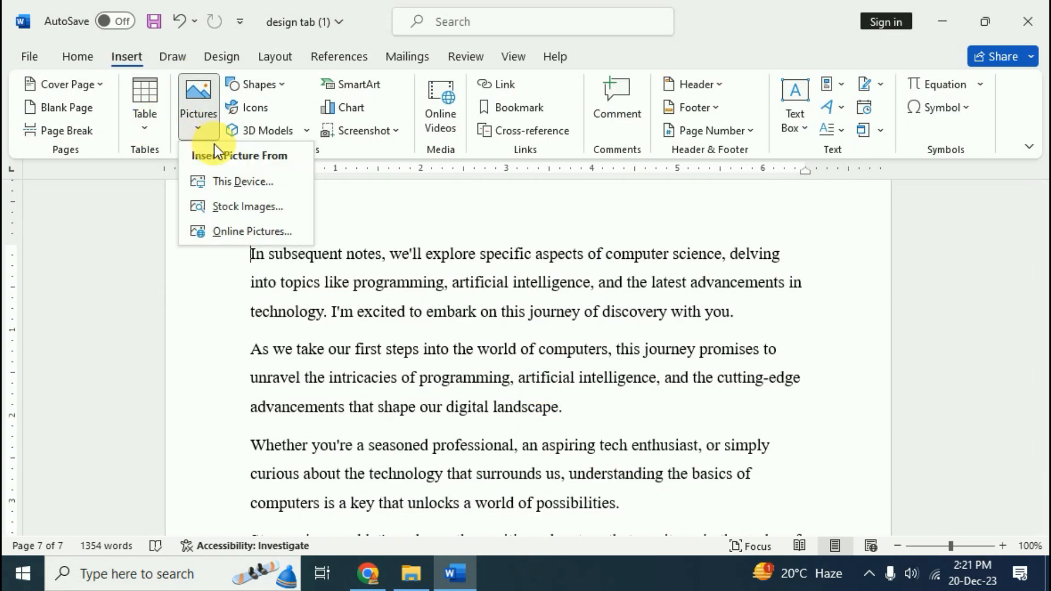
{"action": "left_click", "coordinate": [244, 213]}
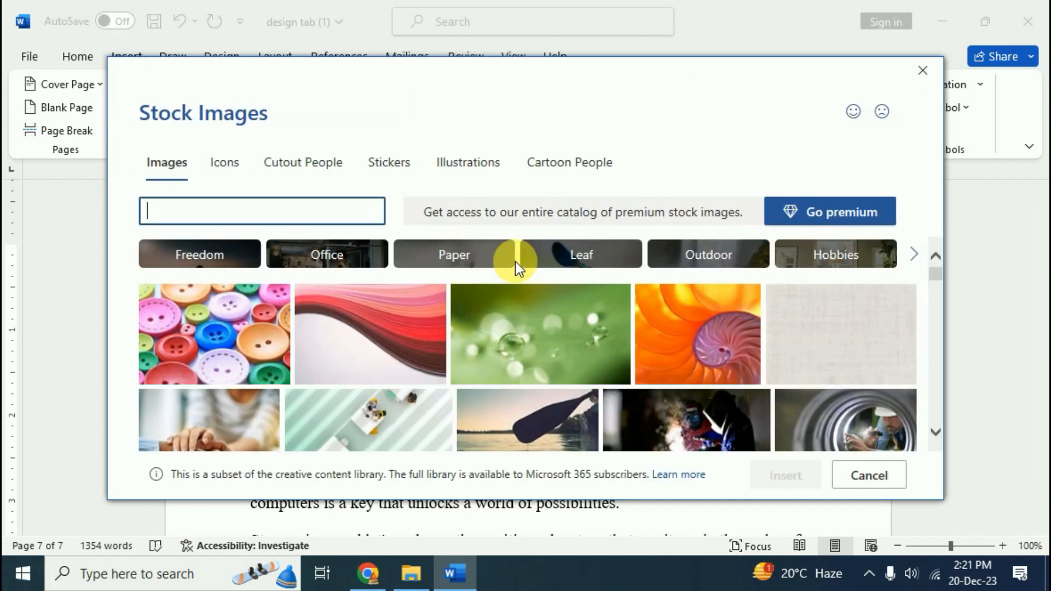
{"action": "left_click", "coordinate": [229, 166]}
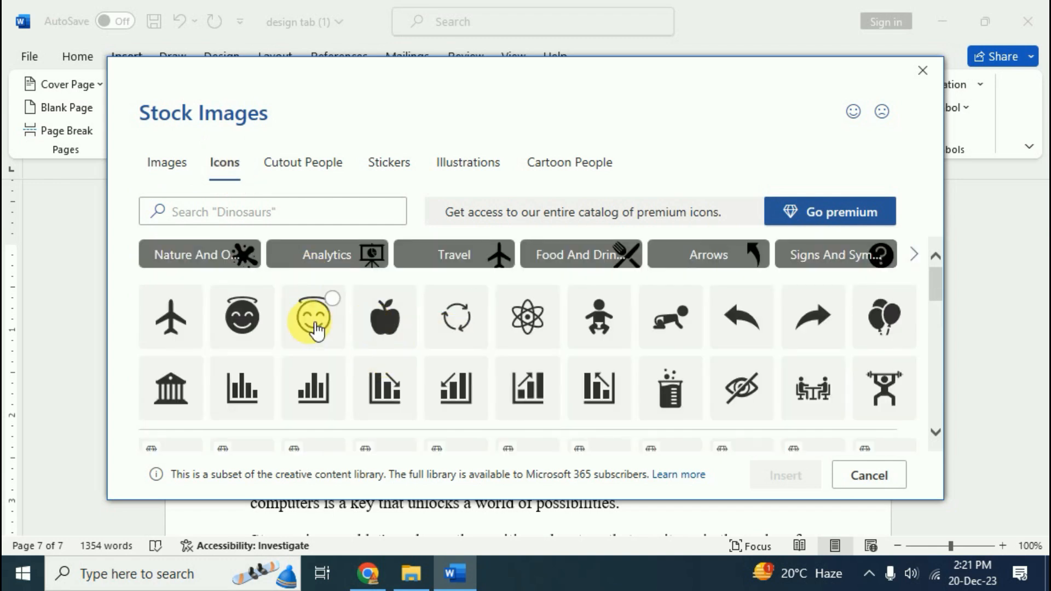
{"action": "left_click", "coordinate": [316, 330]}
{"action": "left_click", "coordinate": [790, 476]}
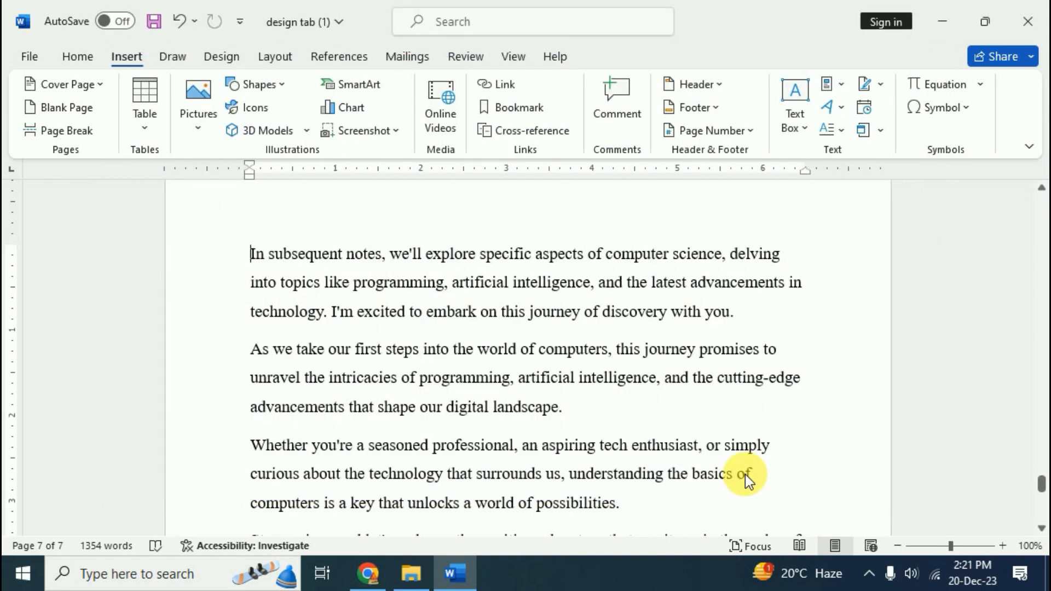
{"action": "left_click", "coordinate": [344, 322]}
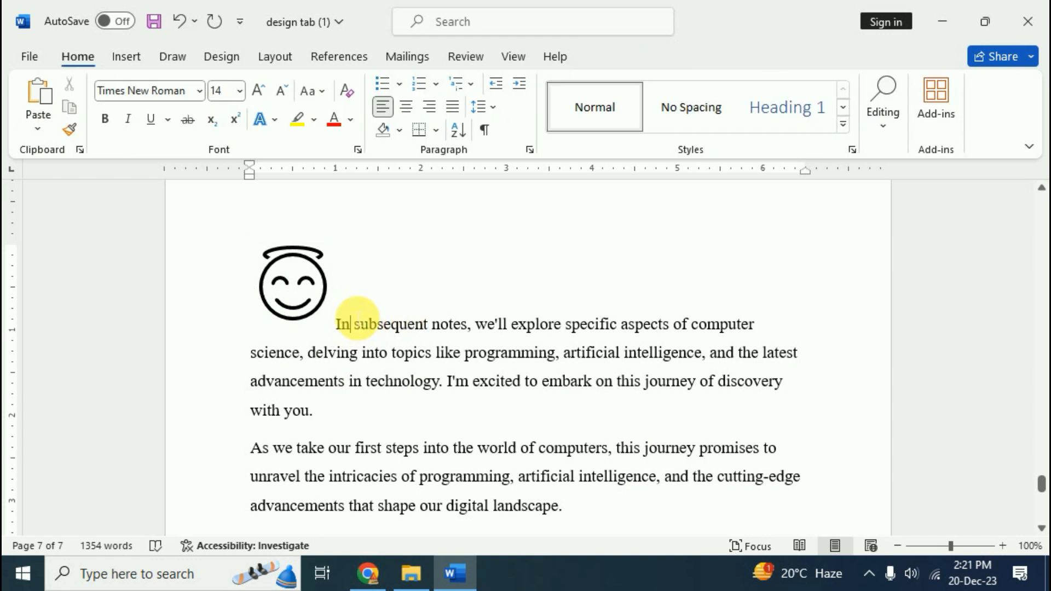
{"action": "left_click", "coordinate": [279, 279]}
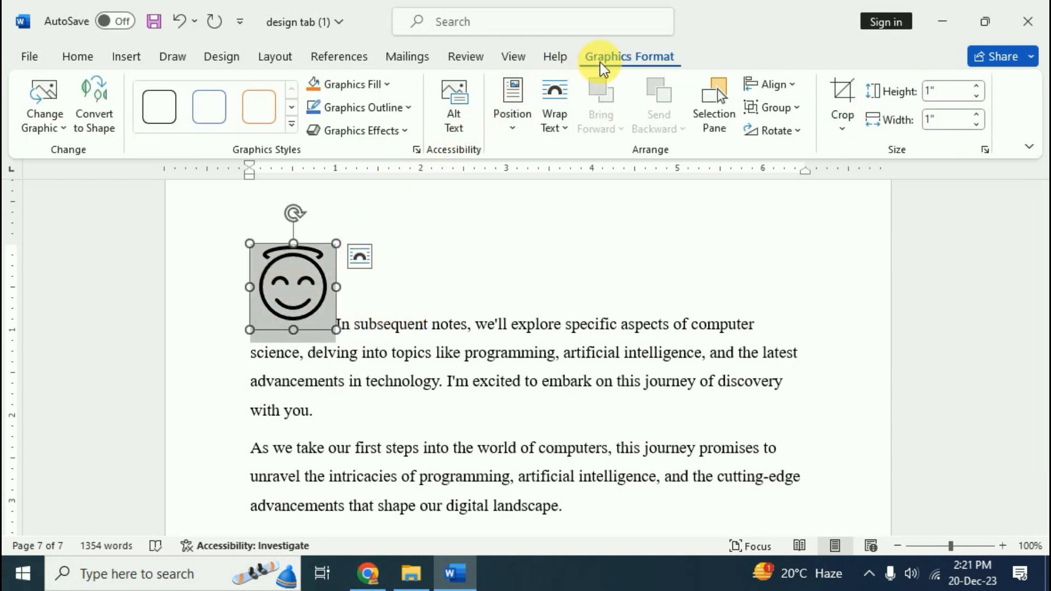
{"action": "left_click", "coordinate": [728, 129]}
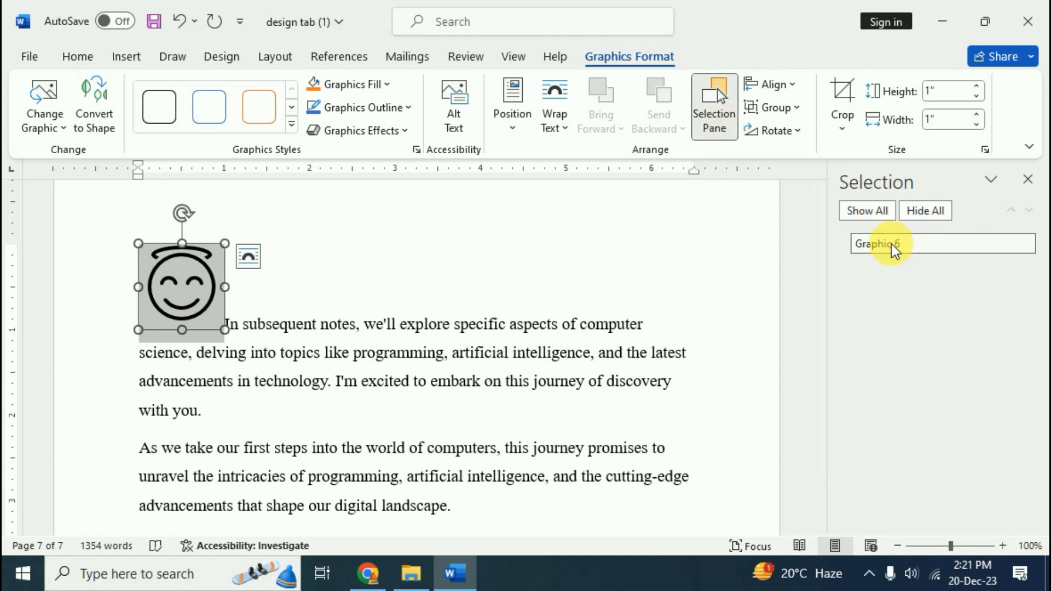
Scroll up through the document, selecting the blue smiley face and the hand-and-keyboard picture
{"action": "scroll", "coordinate": [320, 329], "scroll_direction": "up", "scroll_amount": 3}
{"action": "scroll", "coordinate": [321, 329], "scroll_direction": "up", "scroll_amount": 12}
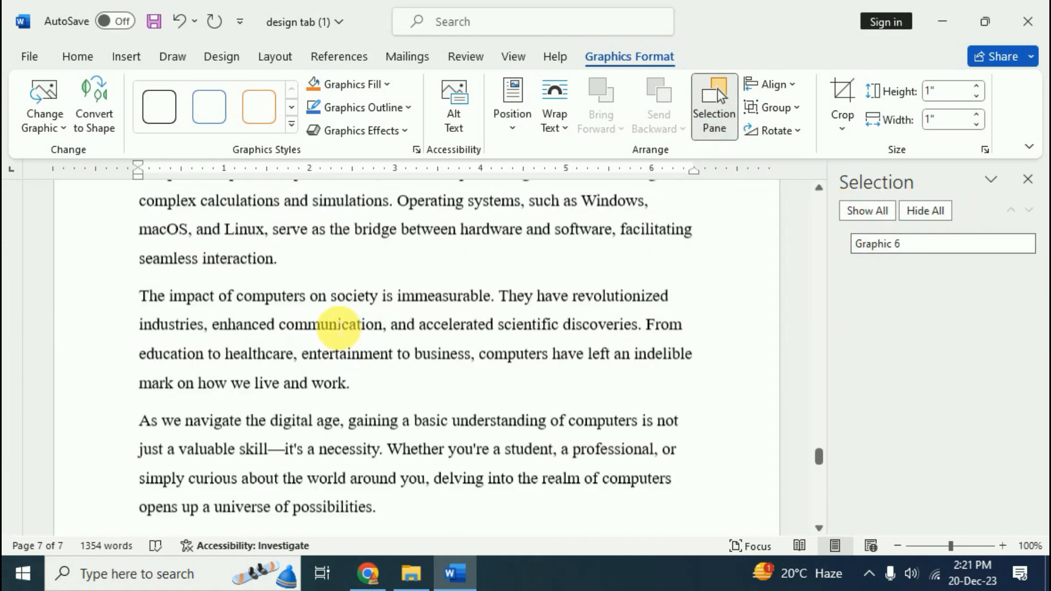
{"action": "left_click", "coordinate": [500, 394]}
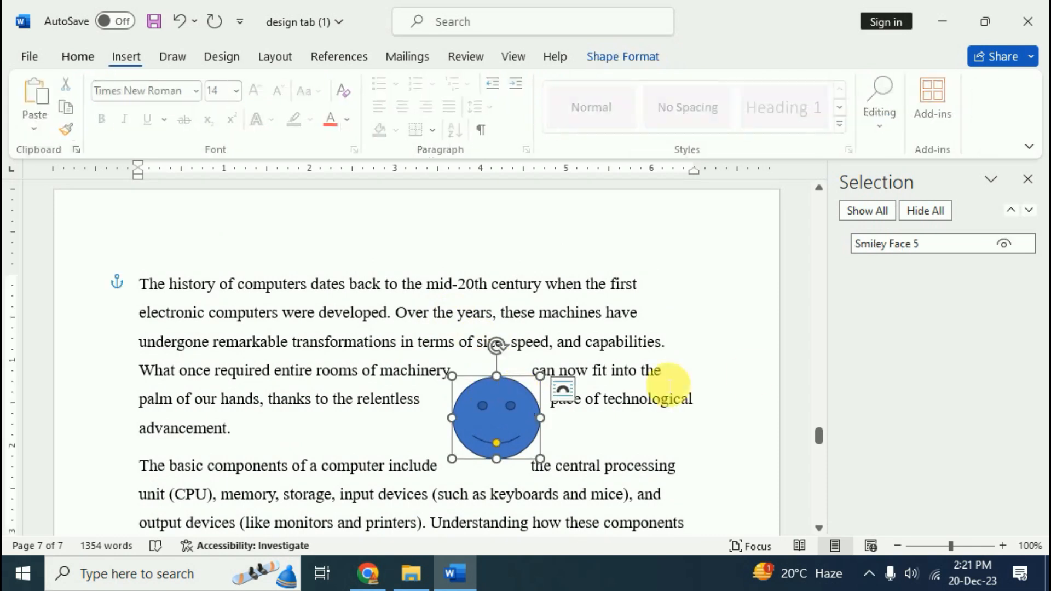
{"action": "scroll", "coordinate": [694, 301], "scroll_direction": "up", "scroll_amount": 2}
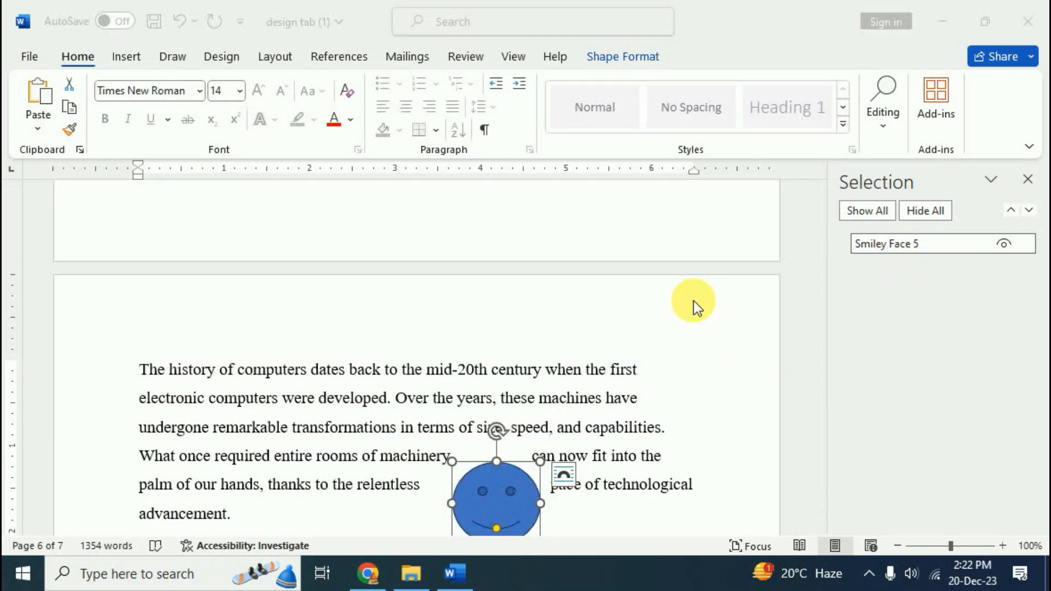
{"action": "scroll", "coordinate": [690, 372], "scroll_direction": "down", "scroll_amount": 4}
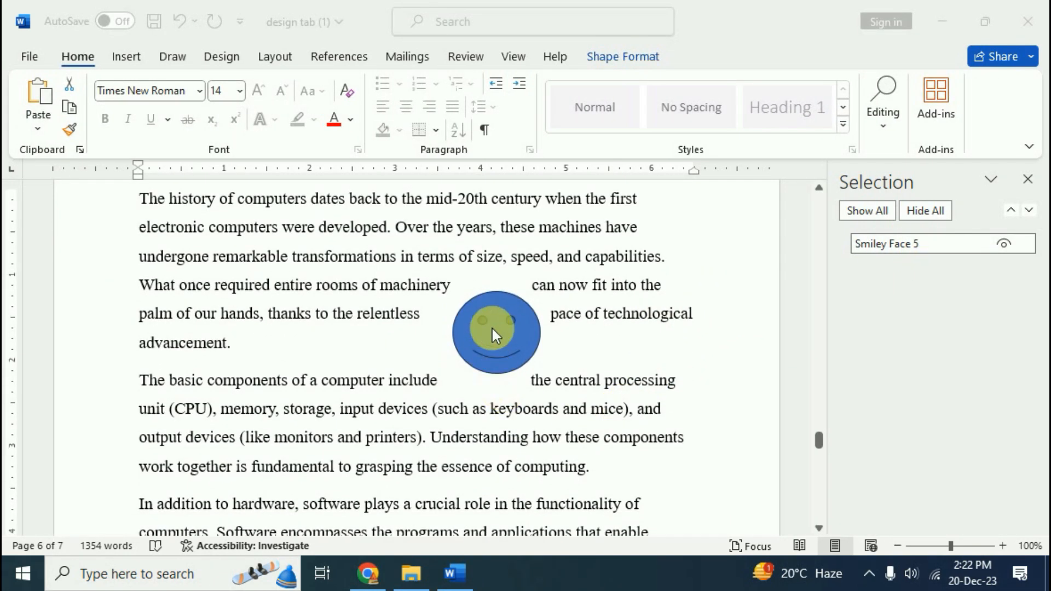
{"action": "left_click", "coordinate": [501, 337]}
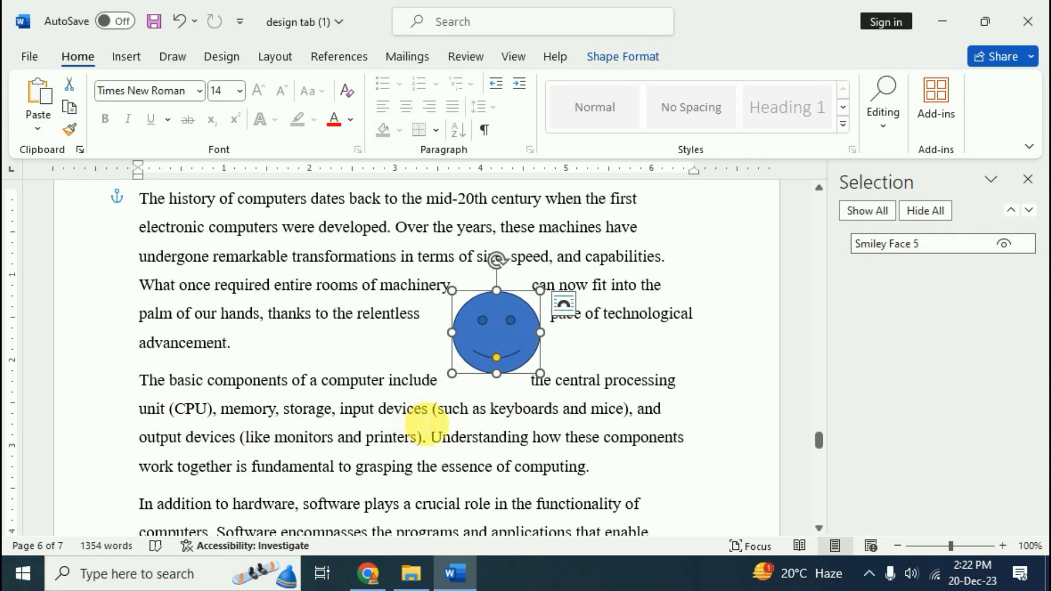
{"action": "scroll", "coordinate": [467, 403], "scroll_direction": "up", "scroll_amount": 15}
{"action": "scroll", "coordinate": [465, 394], "scroll_direction": "up", "scroll_amount": 12}
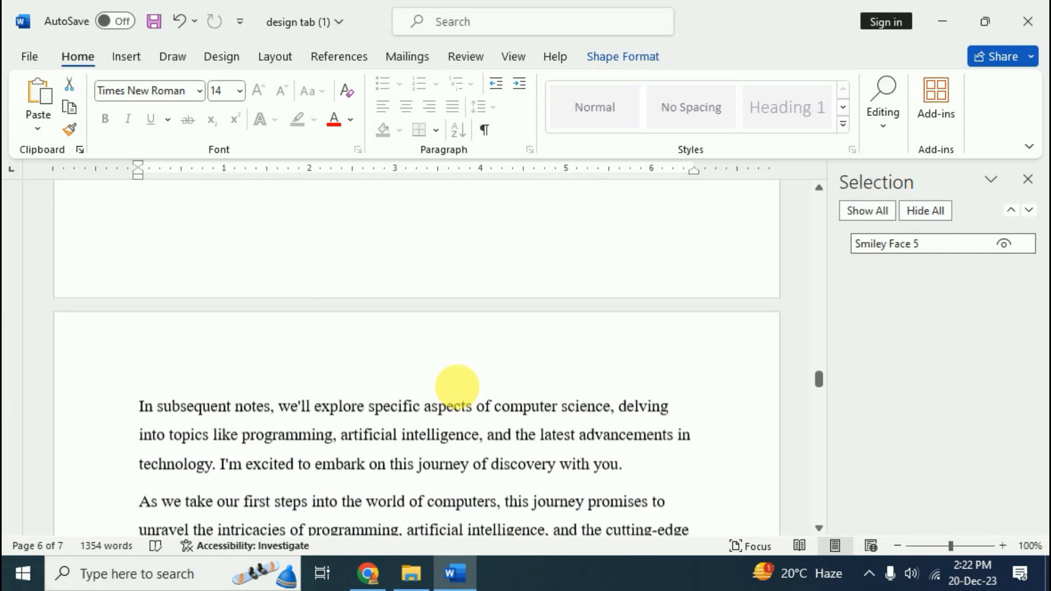
{"action": "scroll", "coordinate": [579, 347], "scroll_direction": "up", "scroll_amount": 6}
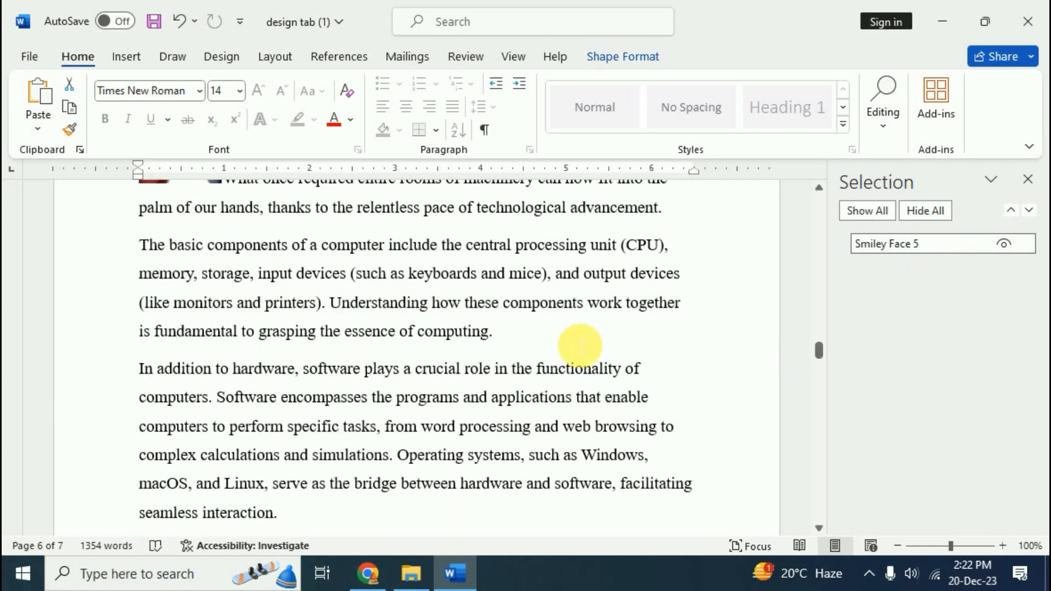
{"action": "left_click", "coordinate": [189, 466]}
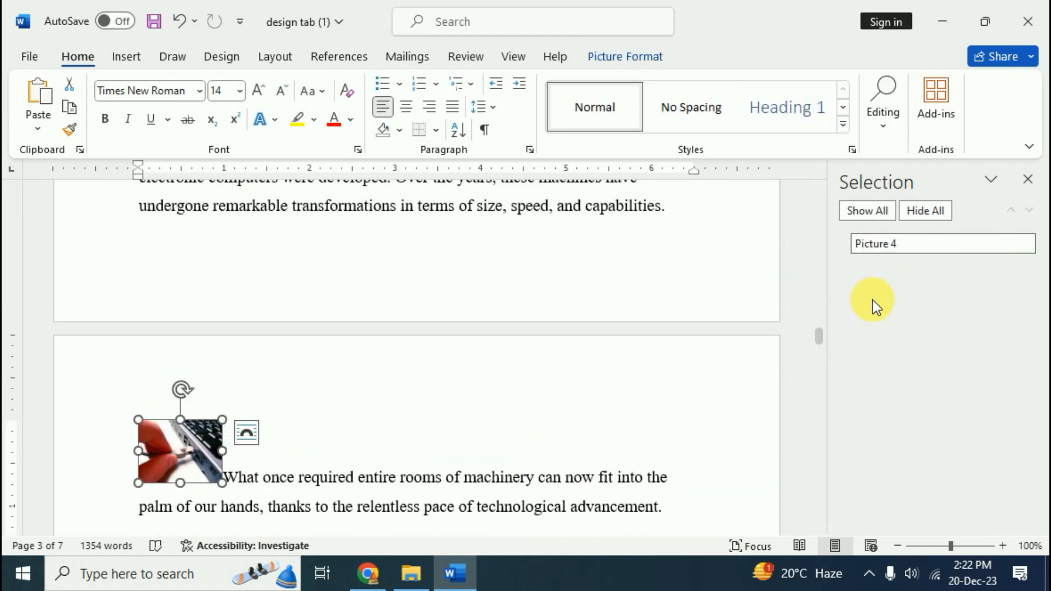
{"action": "scroll", "coordinate": [572, 405], "scroll_direction": "up", "scroll_amount": 5}
{"action": "scroll", "coordinate": [219, 301], "scroll_direction": "up", "scroll_amount": 4}
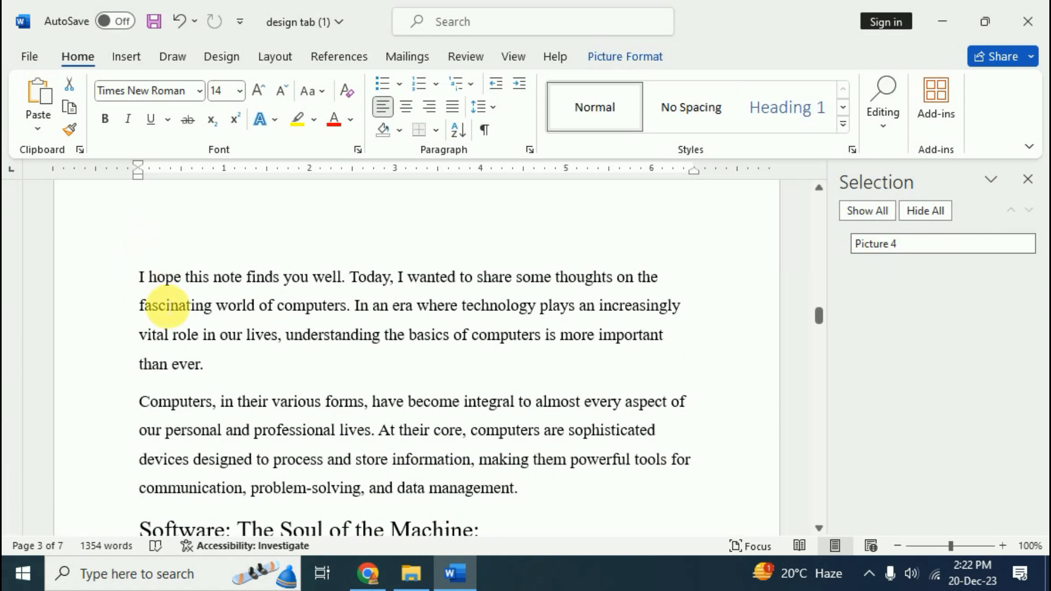
Close the Selection pane and scroll back up to the pictures on the first page
{"action": "left_click", "coordinate": [1028, 181]}
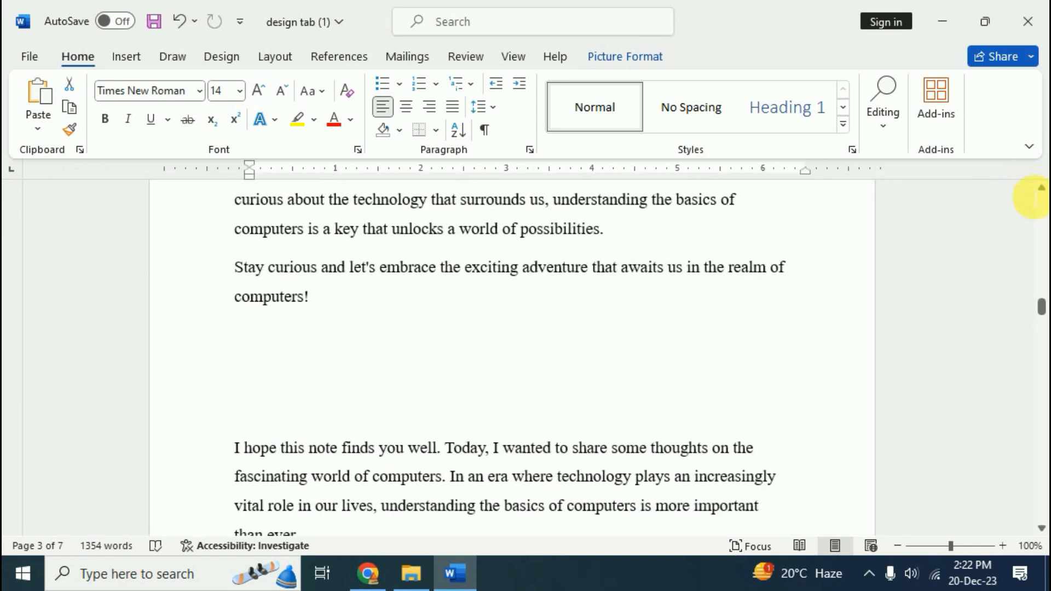
{"action": "scroll", "coordinate": [435, 330], "scroll_direction": "up", "scroll_amount": 6}
{"action": "scroll", "coordinate": [436, 331], "scroll_direction": "up", "scroll_amount": 10}
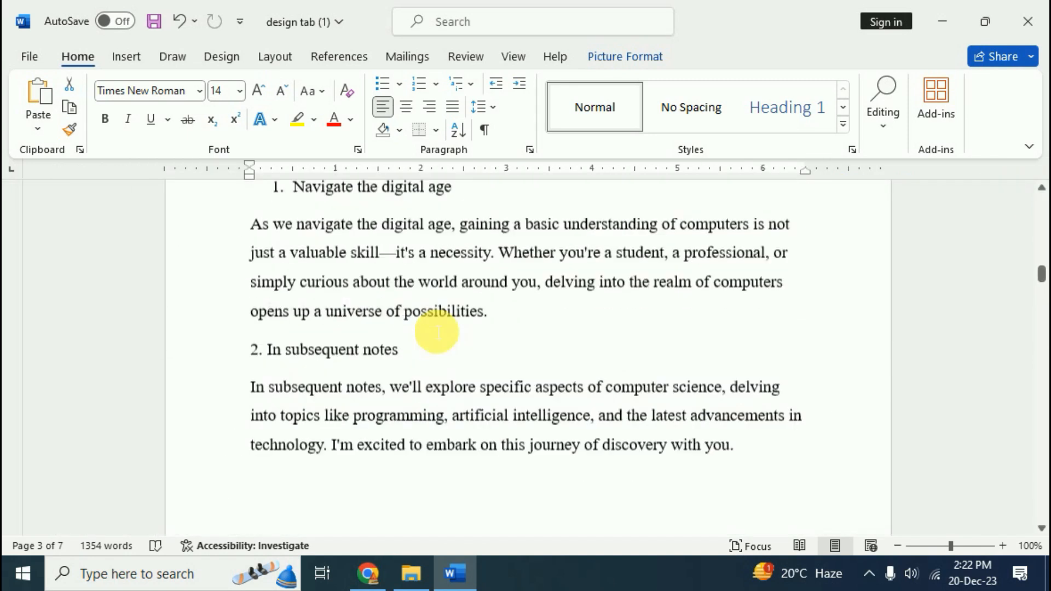
{"action": "left_click", "coordinate": [321, 351]}
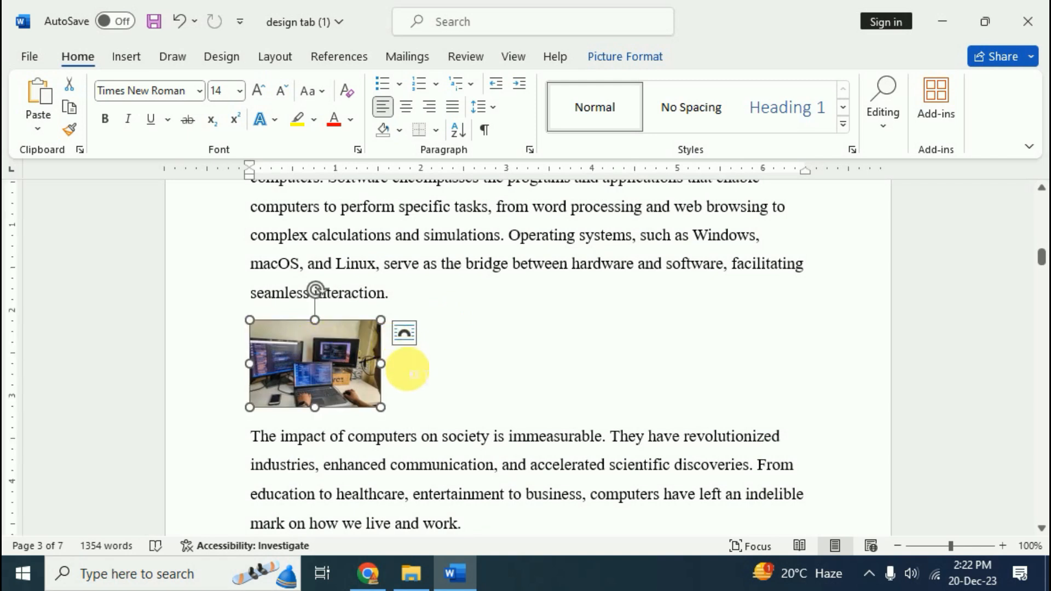
{"action": "scroll", "coordinate": [427, 378], "scroll_direction": "up", "scroll_amount": 6}
{"action": "scroll", "coordinate": [502, 378], "scroll_direction": "up", "scroll_amount": 6}
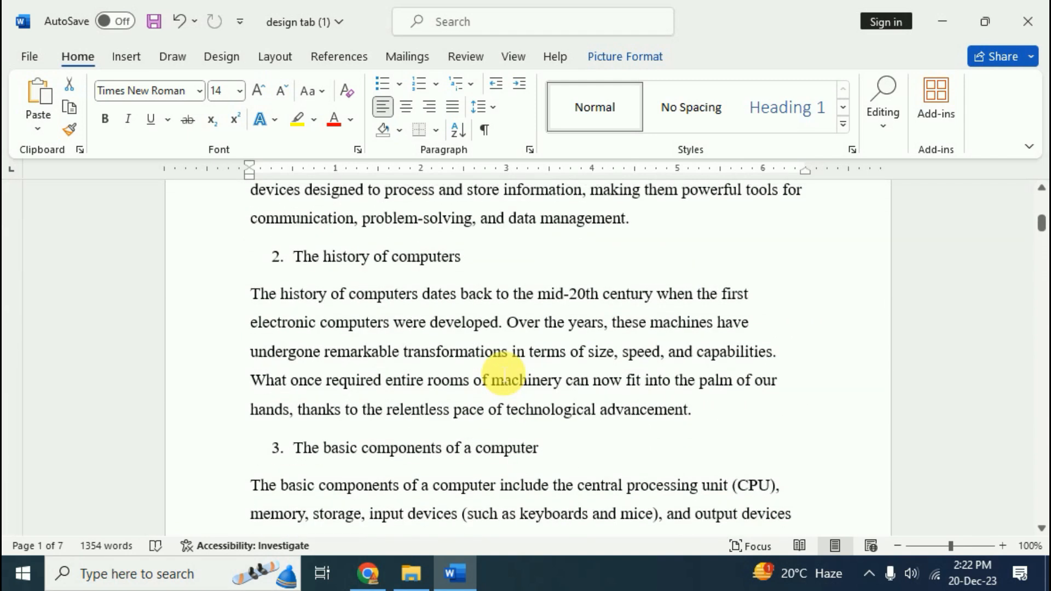
{"action": "scroll", "coordinate": [502, 378], "scroll_direction": "up", "scroll_amount": 8}
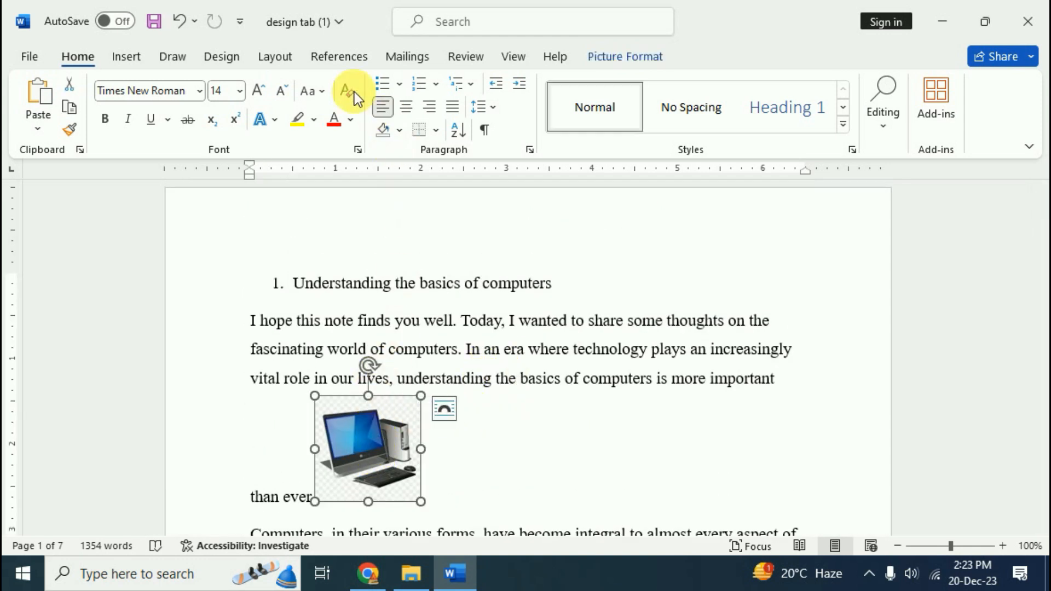
Caption the laptop picture "Figure 1 Computer" with the Figure label placed below it
{"action": "left_click", "coordinate": [332, 55]}
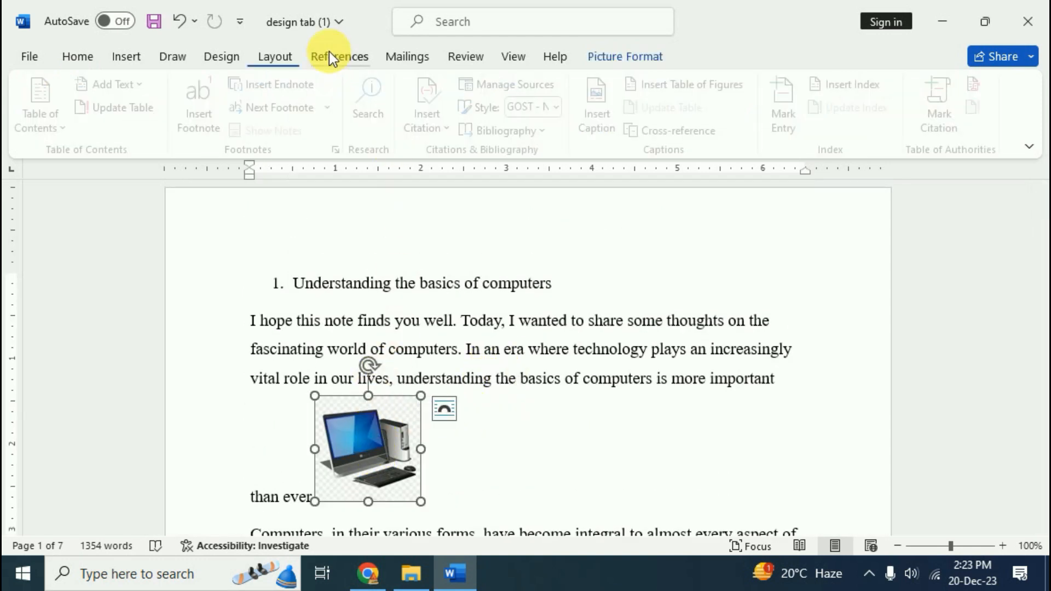
{"action": "left_click", "coordinate": [614, 123]}
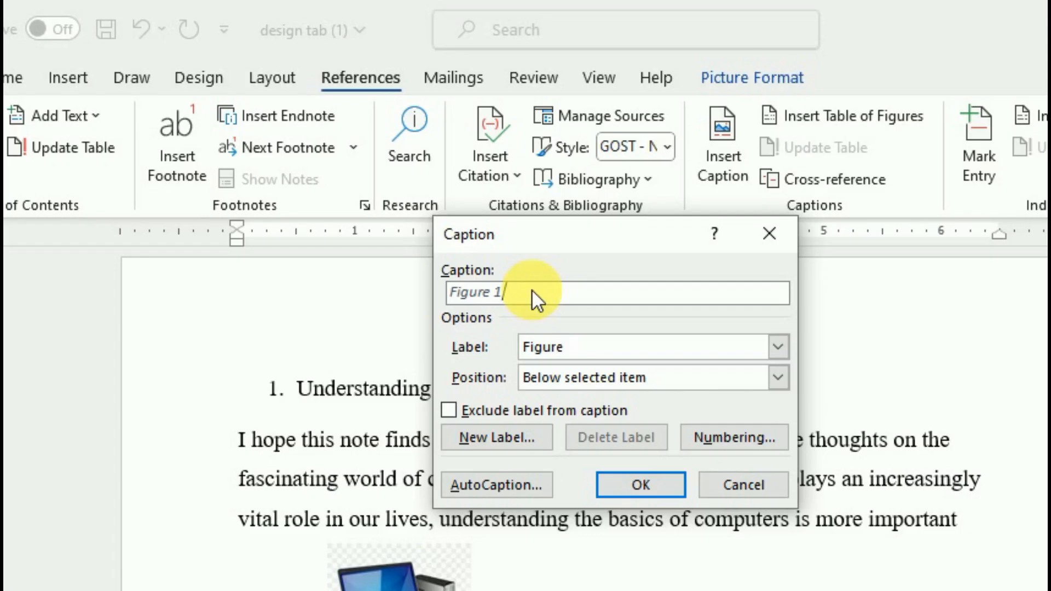
{"action": "type", "text": "Computer"}
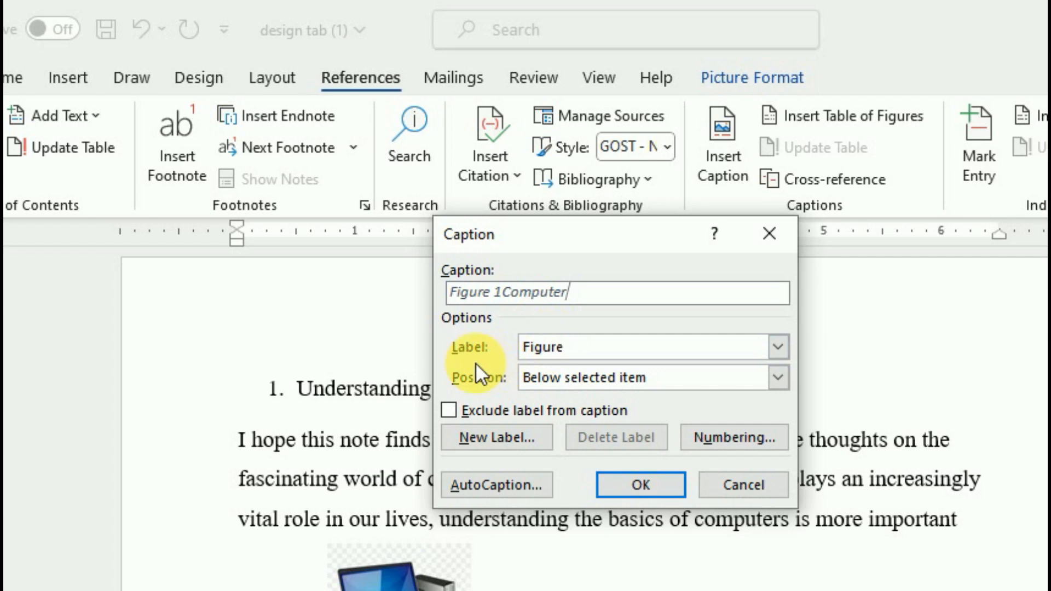
{"action": "left_click", "coordinate": [776, 347]}
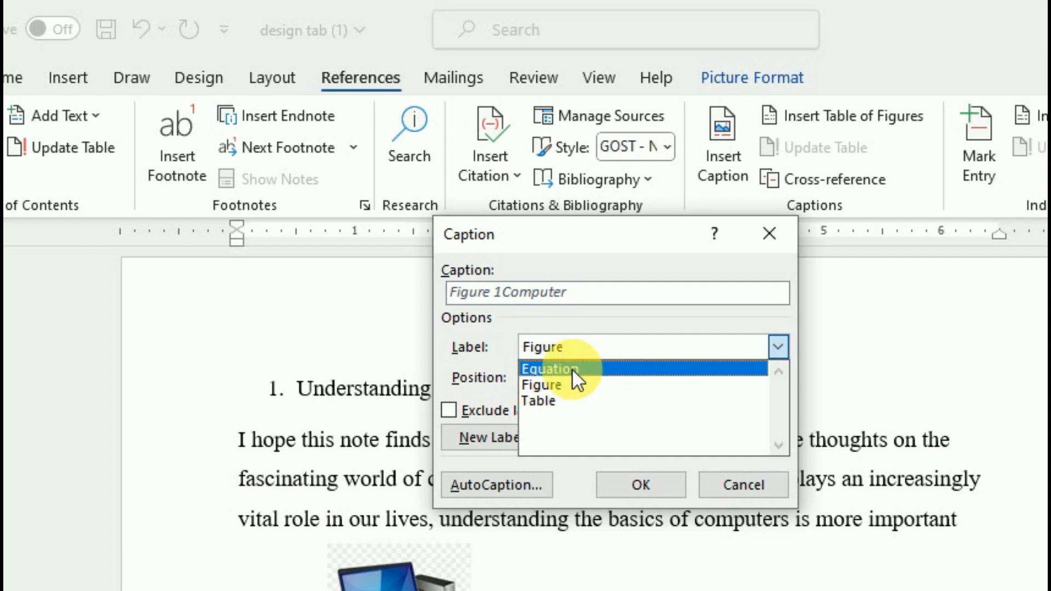
{"action": "left_click", "coordinate": [540, 385]}
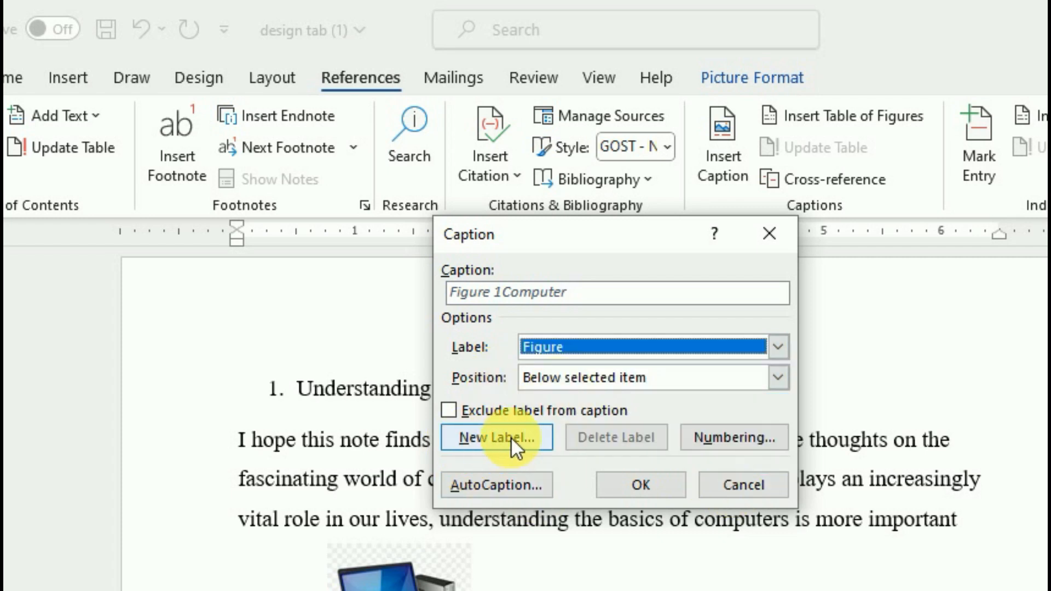
{"action": "left_click", "coordinate": [595, 378]}
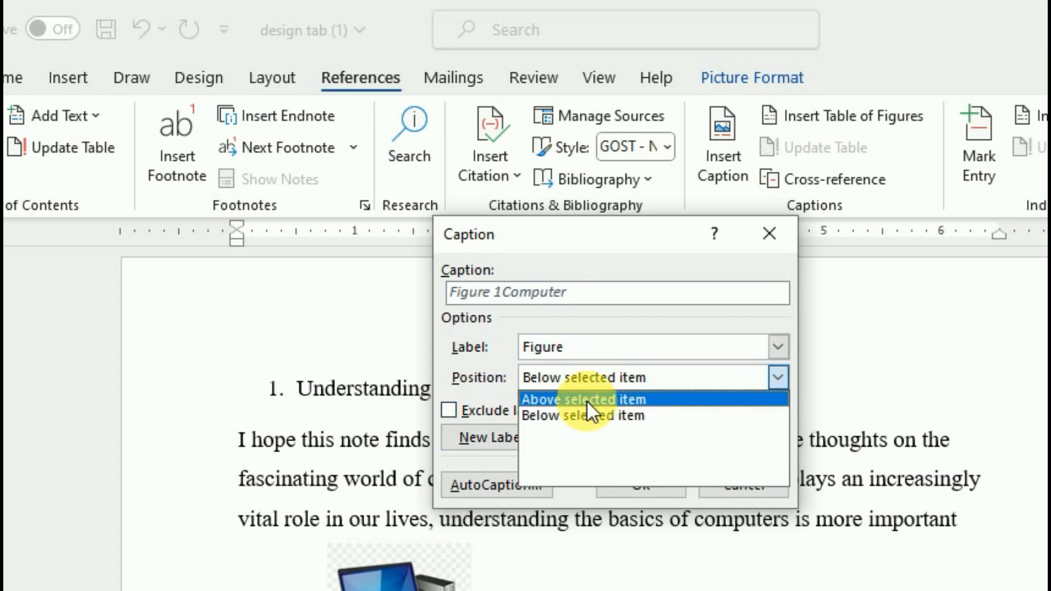
{"action": "left_click", "coordinate": [574, 413]}
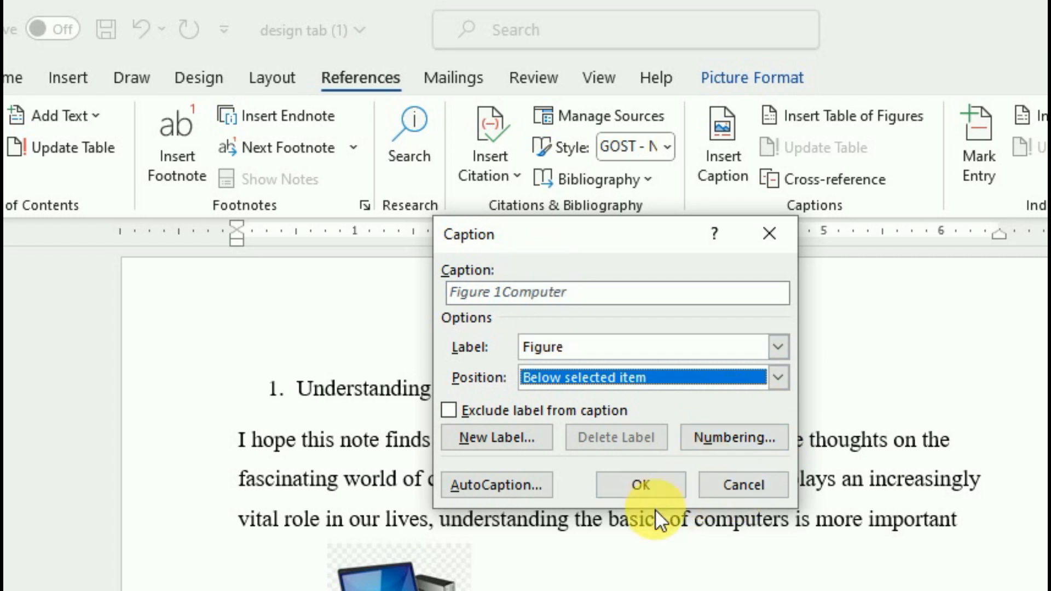
{"action": "left_click", "coordinate": [652, 487]}
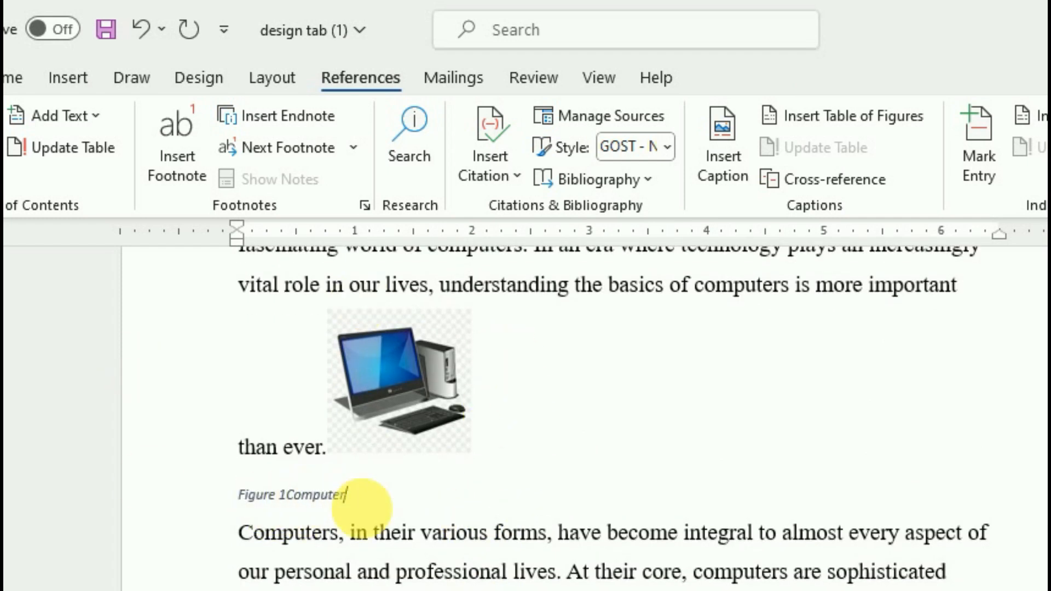
Caption the picture below the software paragraph "Figure 2 History of Computer"
{"action": "scroll", "coordinate": [484, 545], "scroll_direction": "down", "scroll_amount": 1}
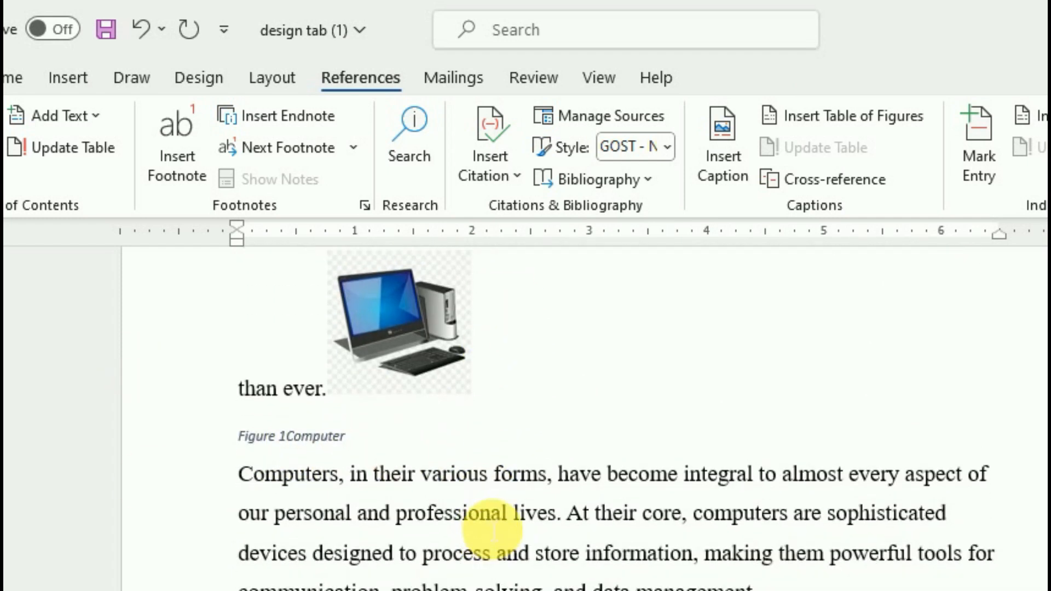
{"action": "scroll", "coordinate": [493, 529], "scroll_direction": "down", "scroll_amount": 5}
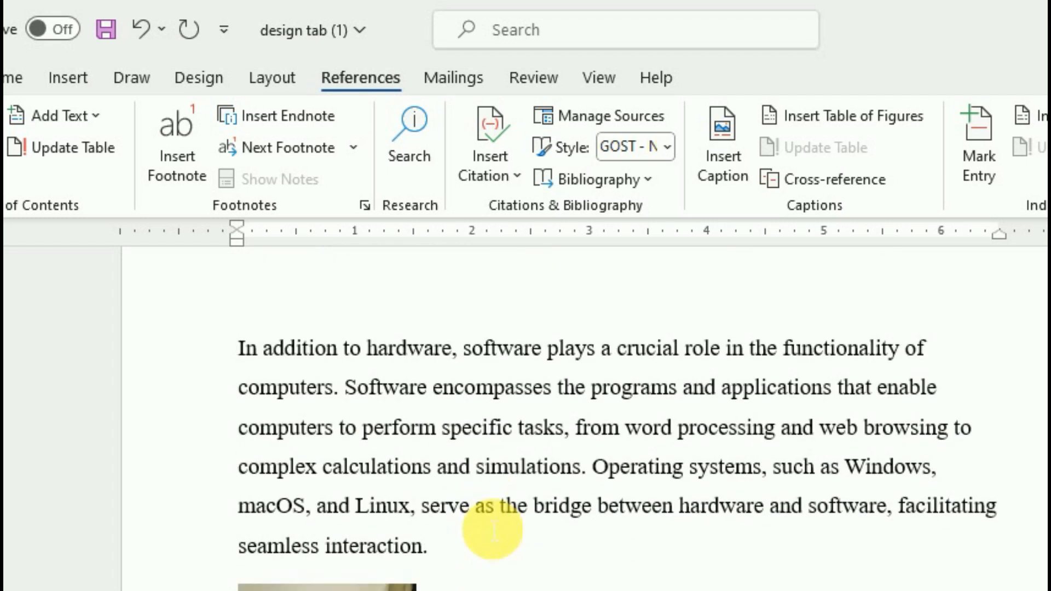
{"action": "left_click", "coordinate": [377, 585]}
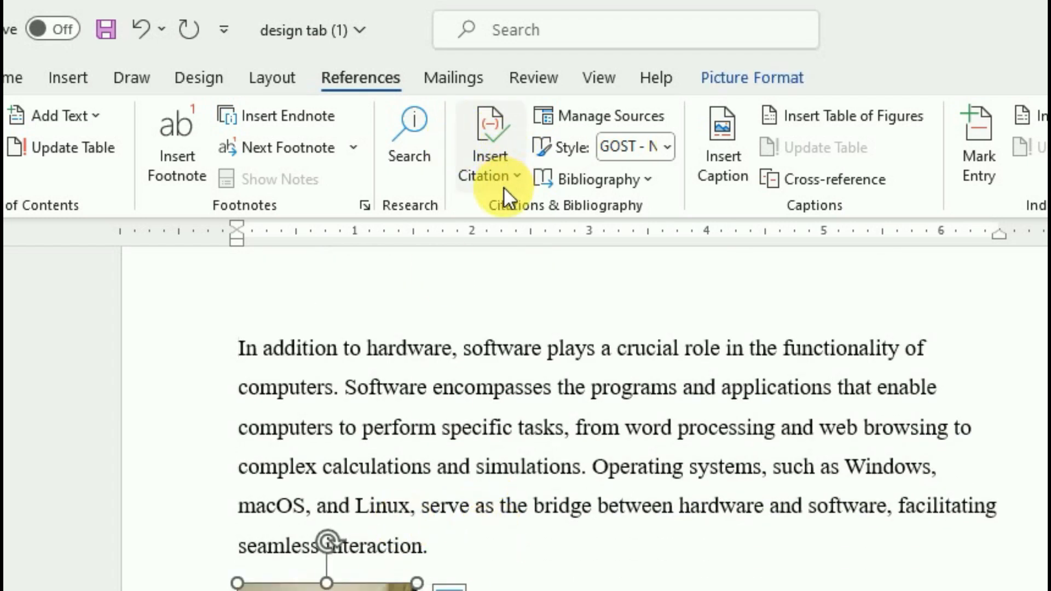
{"action": "left_click", "coordinate": [715, 159]}
{"action": "type", "text": "Hist"}
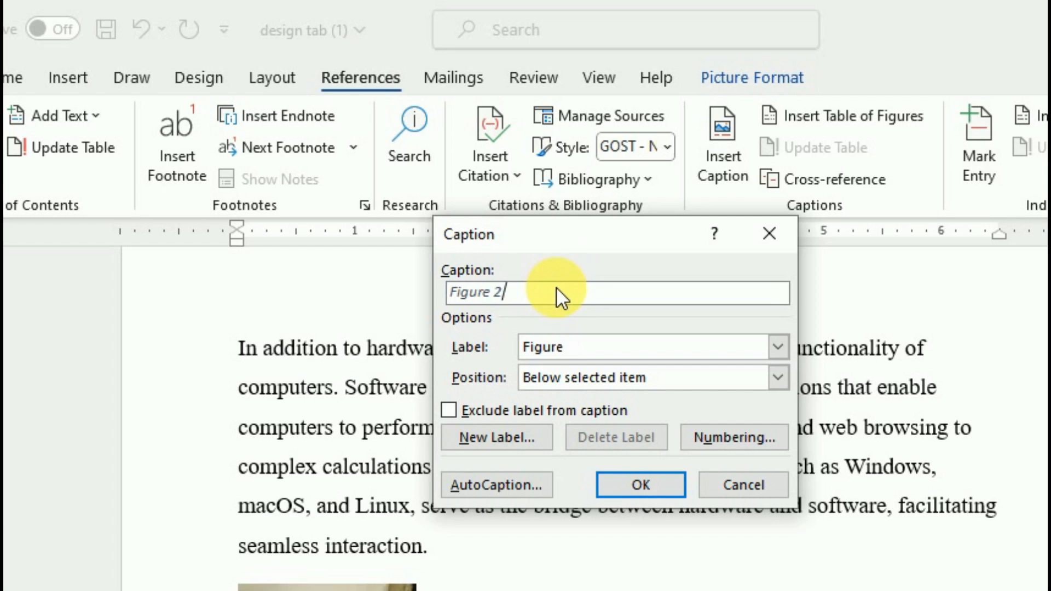
{"action": "type", "text": "ory"}
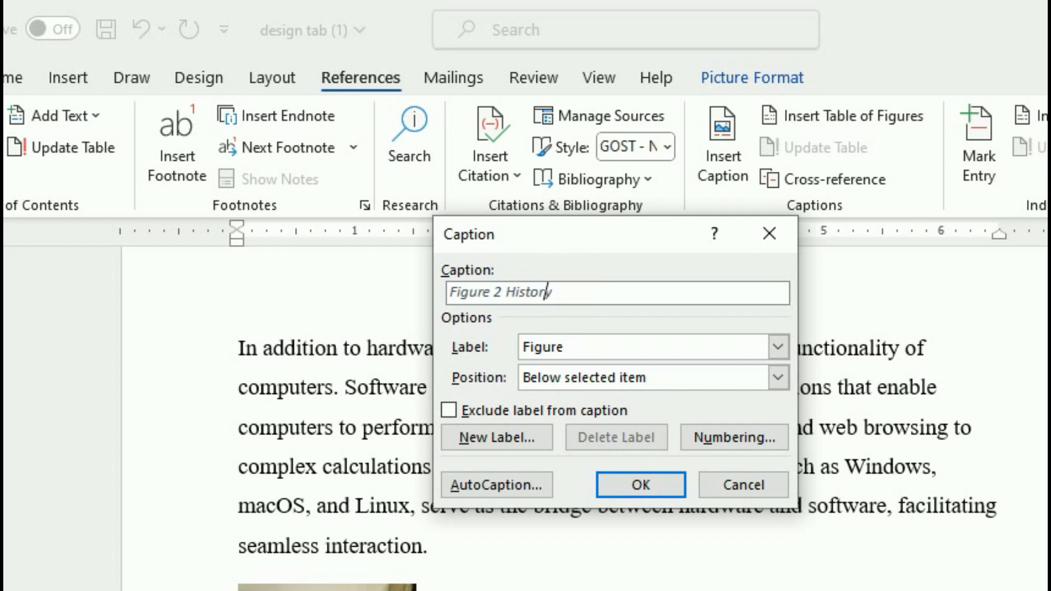
{"action": "type", "text": " of Computer"}
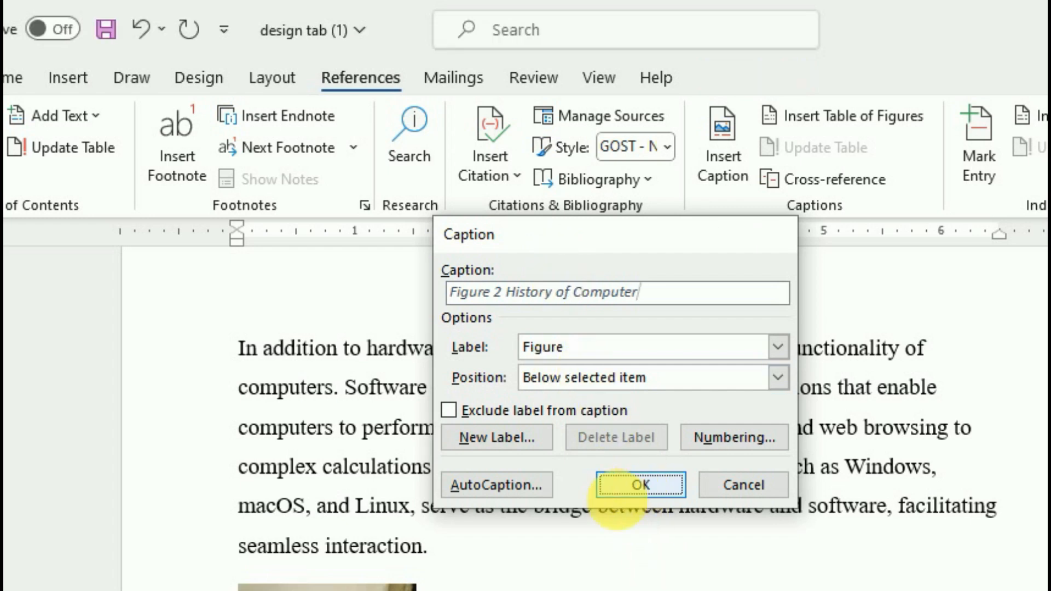
{"action": "left_click", "coordinate": [639, 493]}
Caption the hand-and-keyboard picture "Figure 3 Hardware"
{"action": "scroll", "coordinate": [535, 558], "scroll_direction": "down", "scroll_amount": 15}
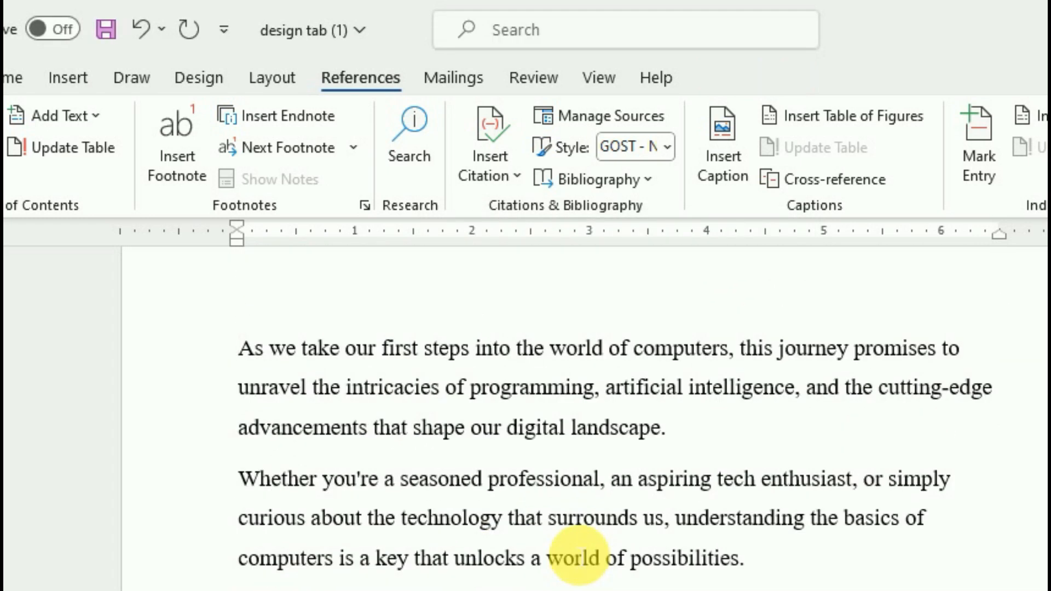
{"action": "scroll", "coordinate": [577, 555], "scroll_direction": "down", "scroll_amount": 5}
{"action": "left_click", "coordinate": [305, 339]}
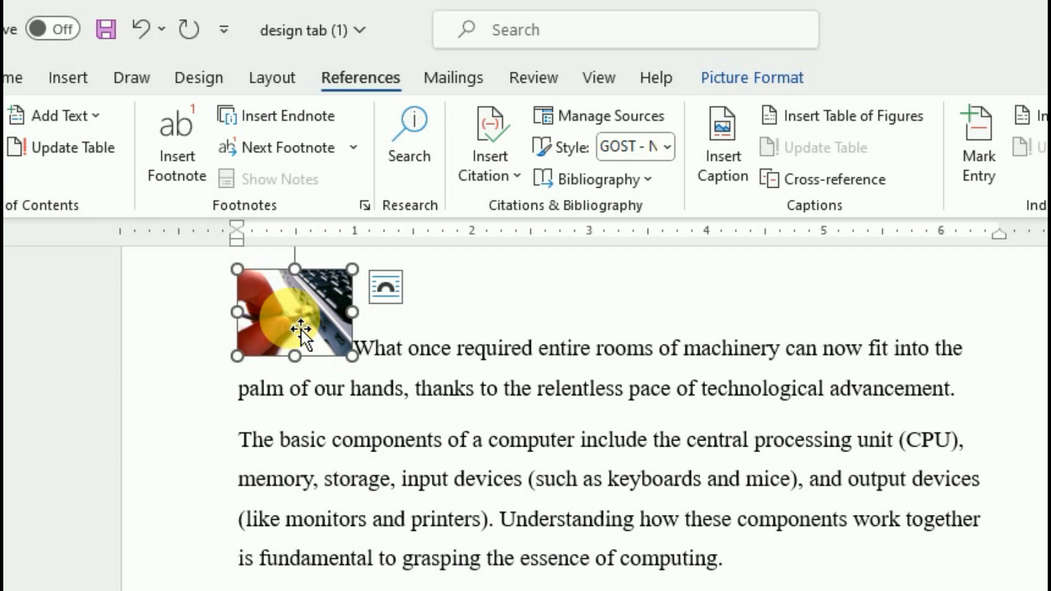
{"action": "left_click", "coordinate": [723, 166]}
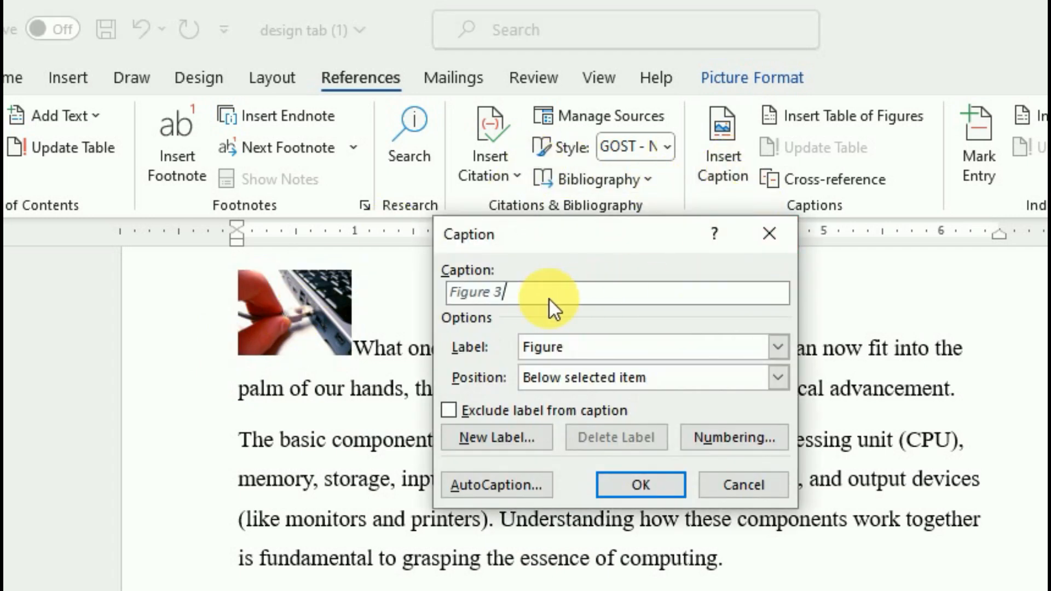
{"action": "type", "text": "P"}
{"action": "key", "text": "BackSpace"}
{"action": "type", "text": "Hardware"}
{"action": "left_click", "coordinate": [640, 487]}
Caption the blue circle shape "Figure 4 Face Reasiingh" and return to the document start
{"action": "scroll", "coordinate": [668, 521], "scroll_direction": "down", "scroll_amount": 20}
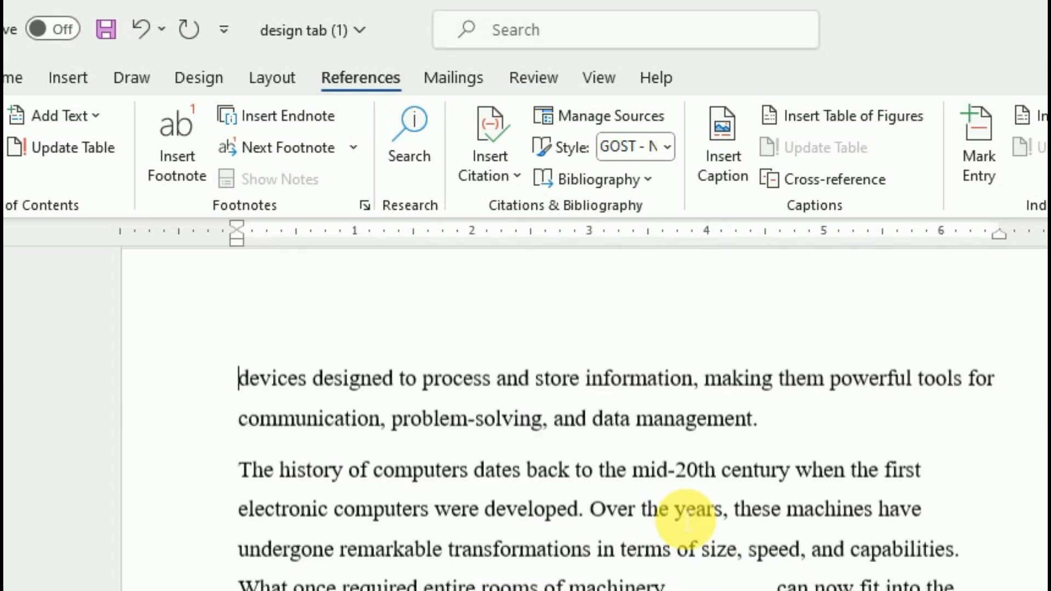
{"action": "left_click", "coordinate": [727, 534]}
{"action": "left_click", "coordinate": [723, 143]}
{"action": "type", "text": "Face "}
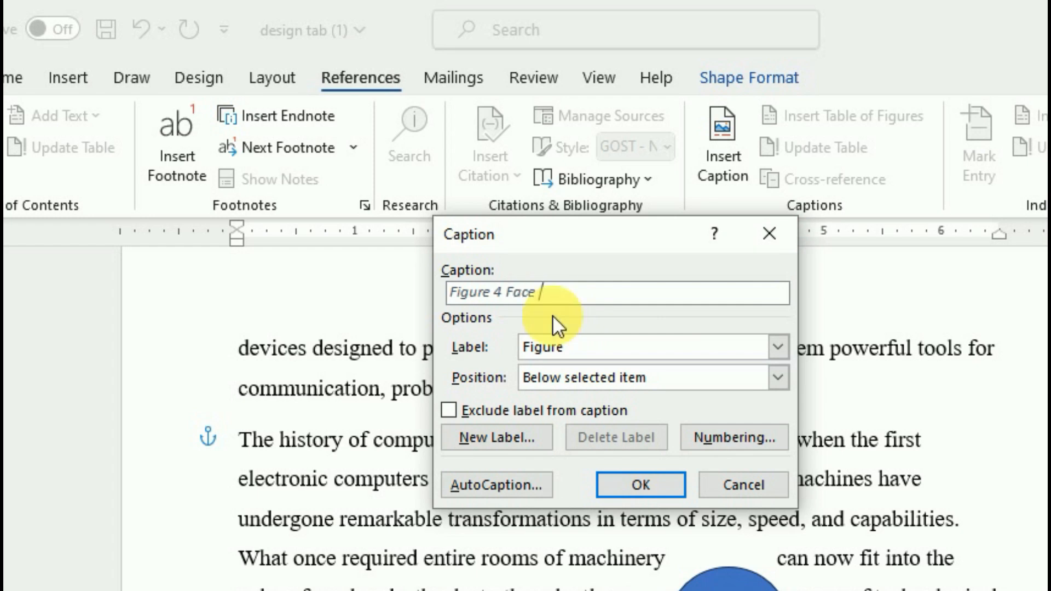
{"action": "type", "text": "Reasi"}
{"action": "type", "text": "ingh"}
{"action": "left_click", "coordinate": [646, 481]}
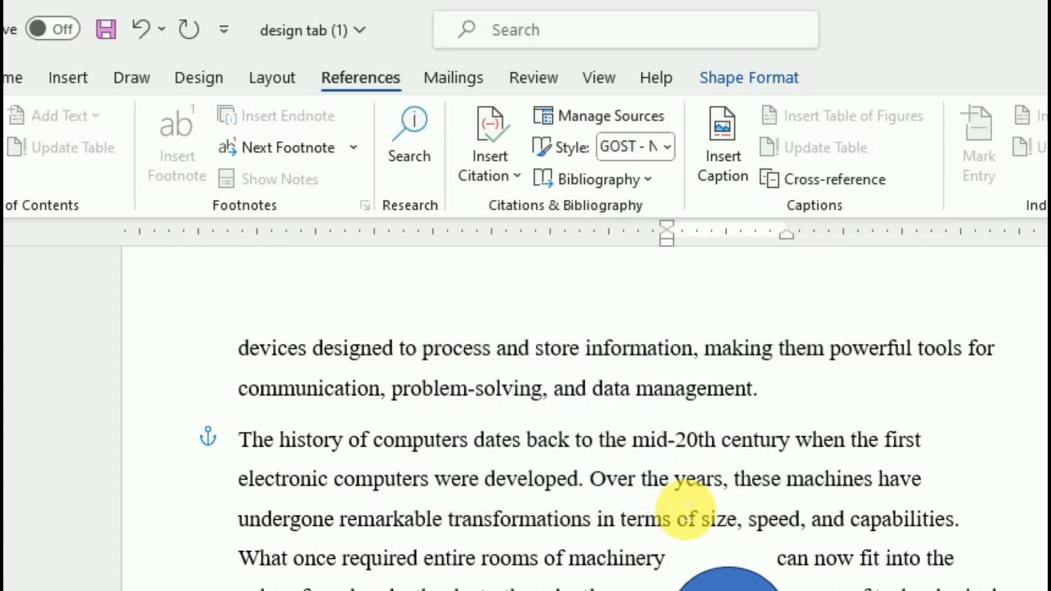
{"action": "scroll", "coordinate": [395, 477], "scroll_direction": "up", "scroll_amount": 15}
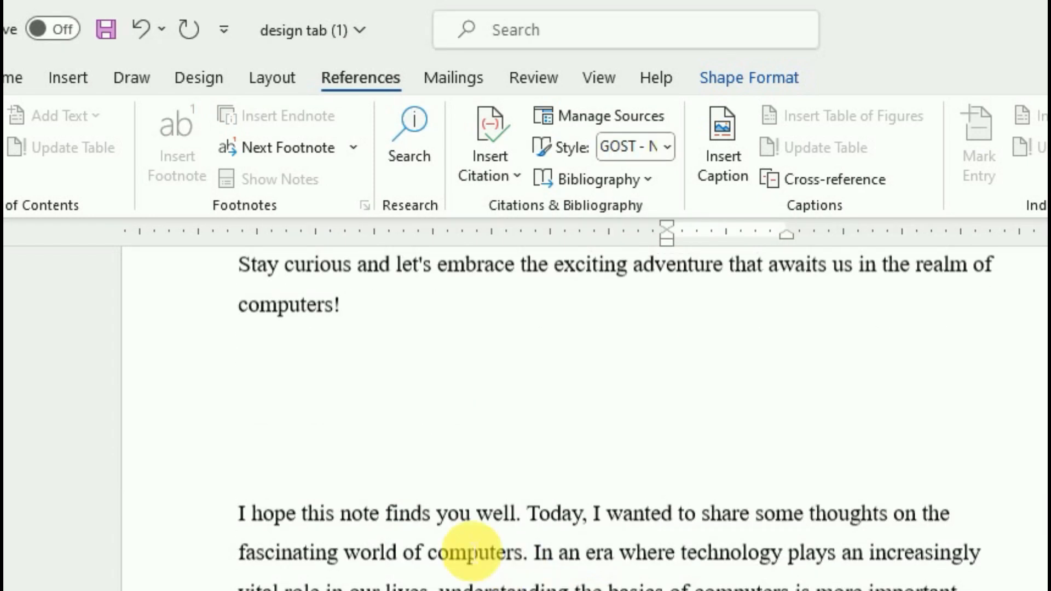
{"action": "scroll", "coordinate": [395, 477], "scroll_direction": "up", "scroll_amount": 15}
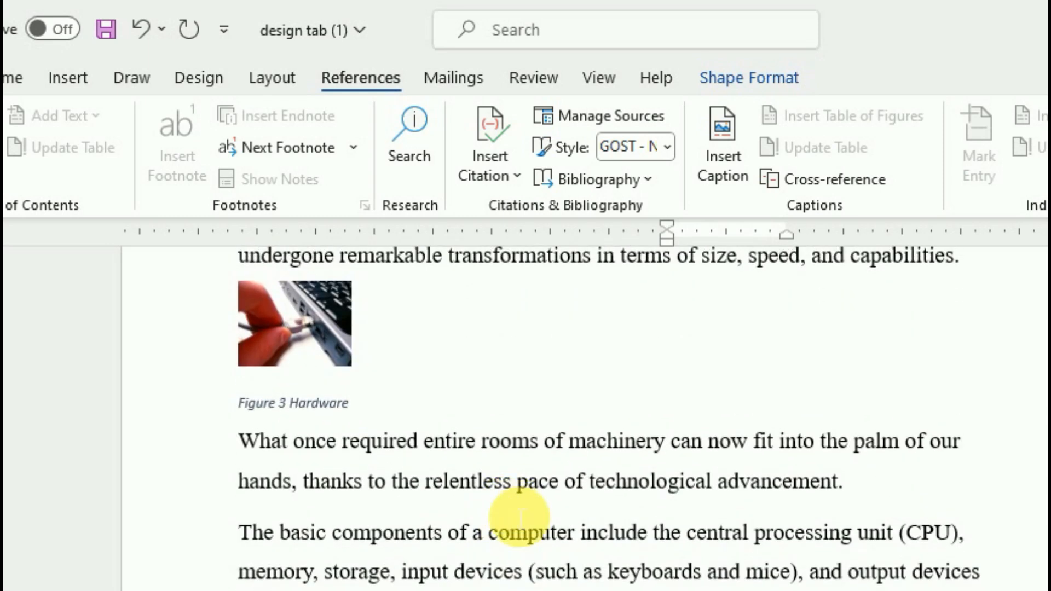
{"action": "key", "text": "ctrl+Home"}
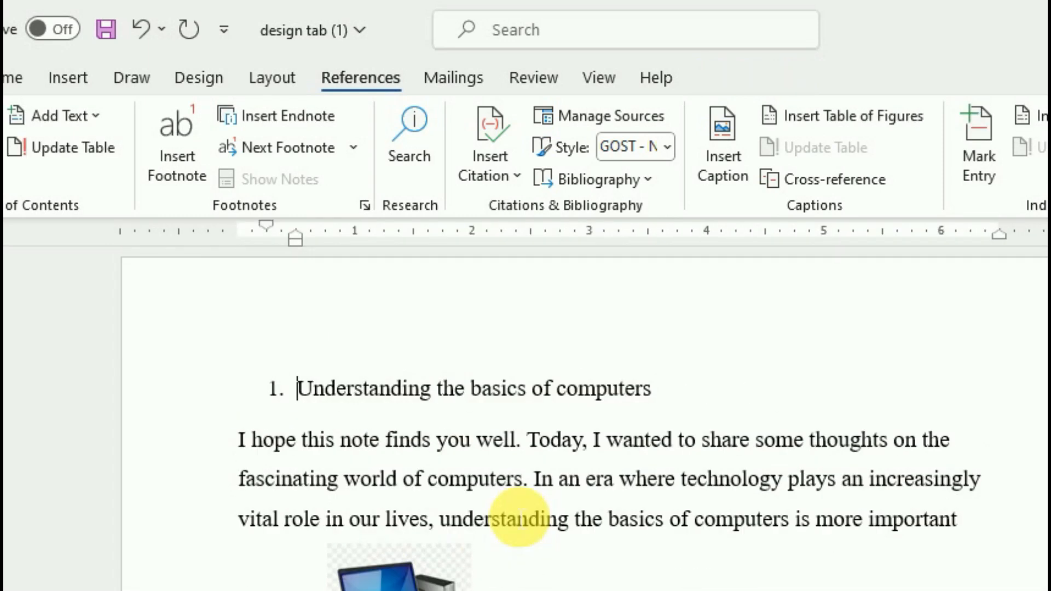
Add blank lines above the first heading and insert a Table of Figures there
{"action": "key", "text": "Return"}
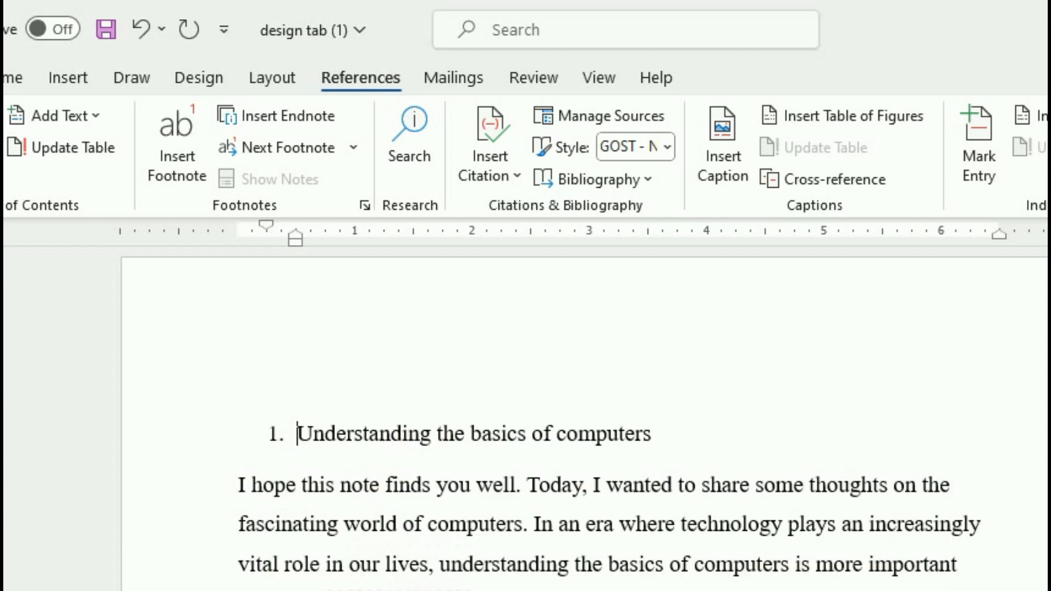
{"action": "key", "text": "Return"}
{"action": "key", "text": "Up"}
{"action": "key", "text": "BackSpace"}
{"action": "left_click", "coordinate": [293, 384]}
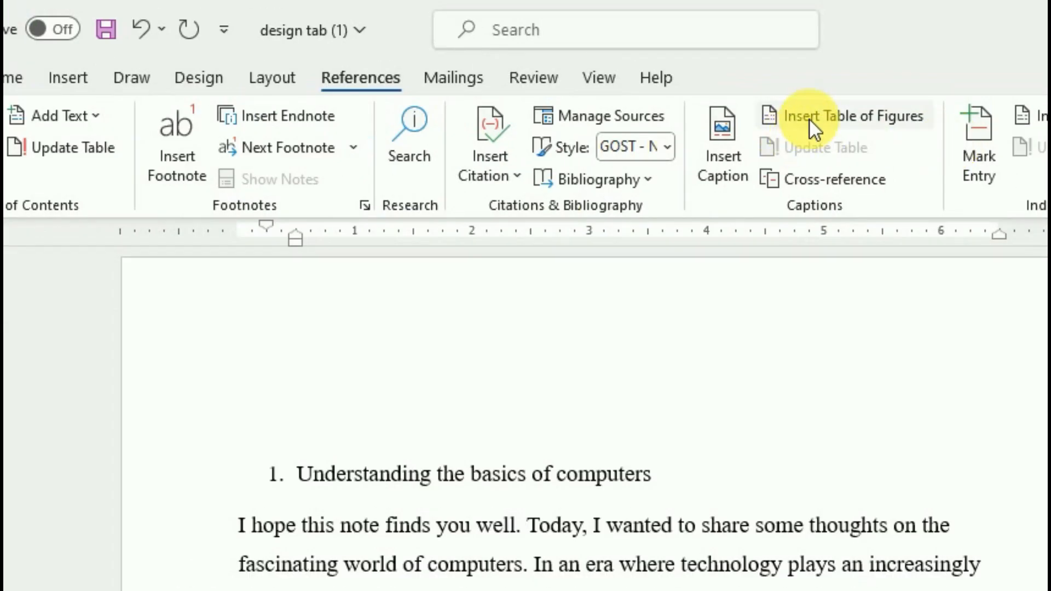
{"action": "left_click", "coordinate": [810, 108]}
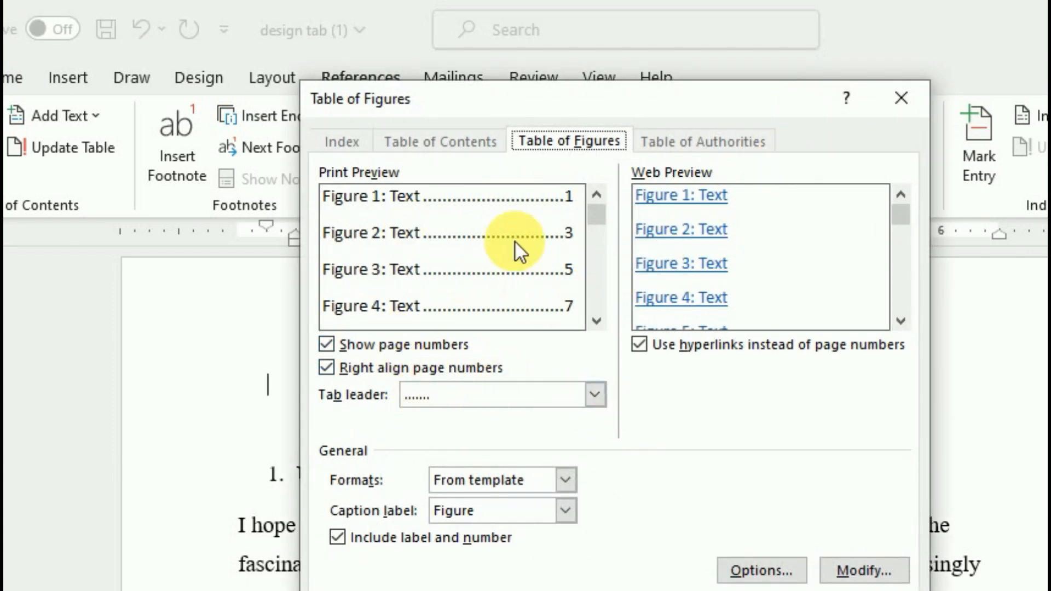
{"action": "left_click", "coordinate": [756, 590]}
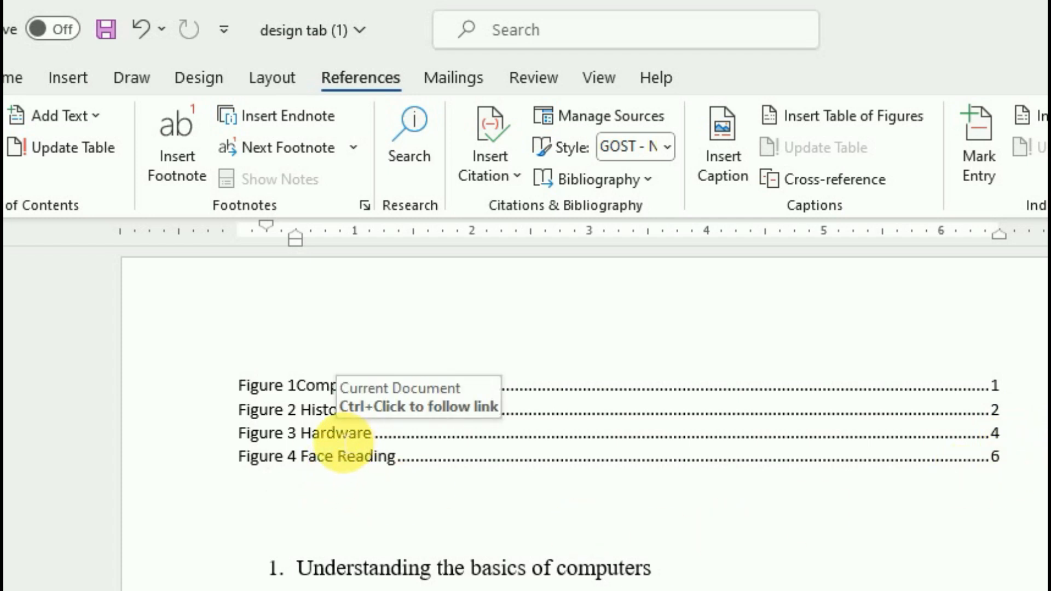
Follow the Figure 3 Hardware link to test it, then return below the figure list
{"action": "left_click", "coordinate": [340, 436], "text": "ctrl"}
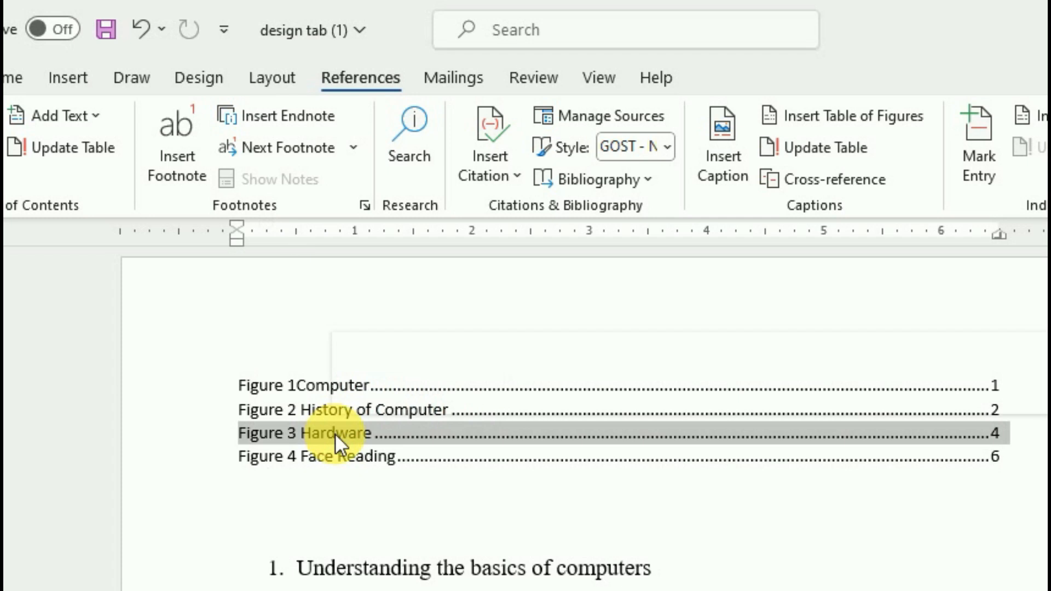
{"action": "scroll", "coordinate": [386, 456], "scroll_direction": "up", "scroll_amount": 2}
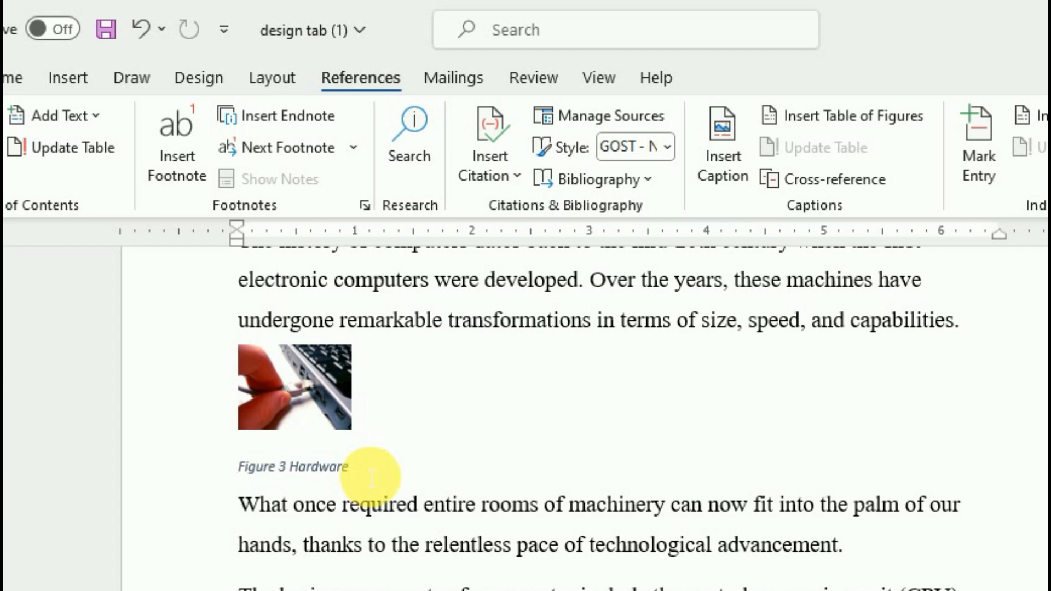
{"action": "key", "text": "ctrl+Home"}
{"action": "left_click", "coordinate": [374, 459]}
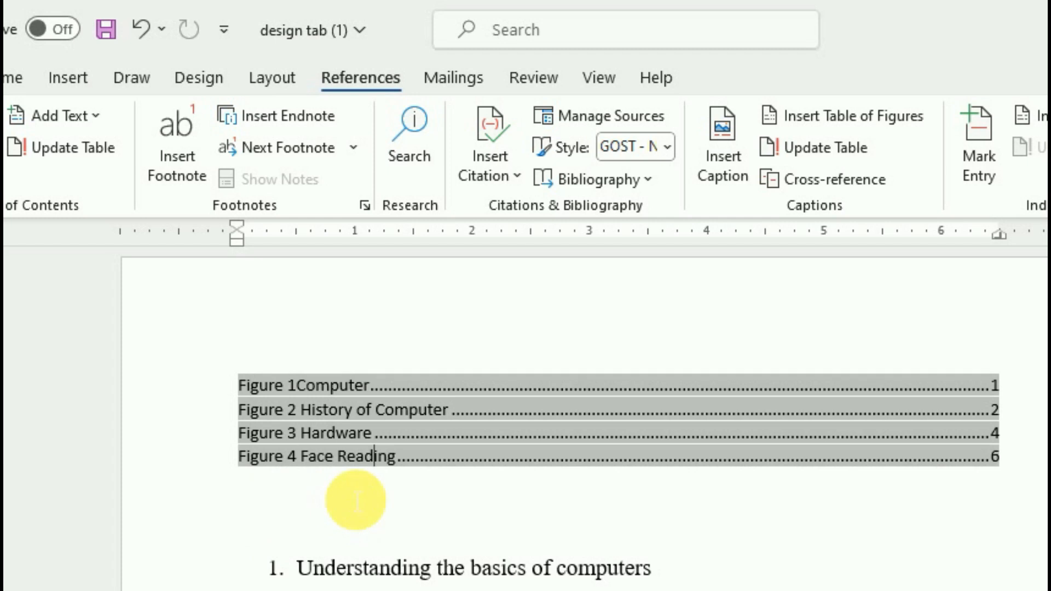
{"action": "key", "text": "Down"}
{"action": "left_click", "coordinate": [728, 123]}
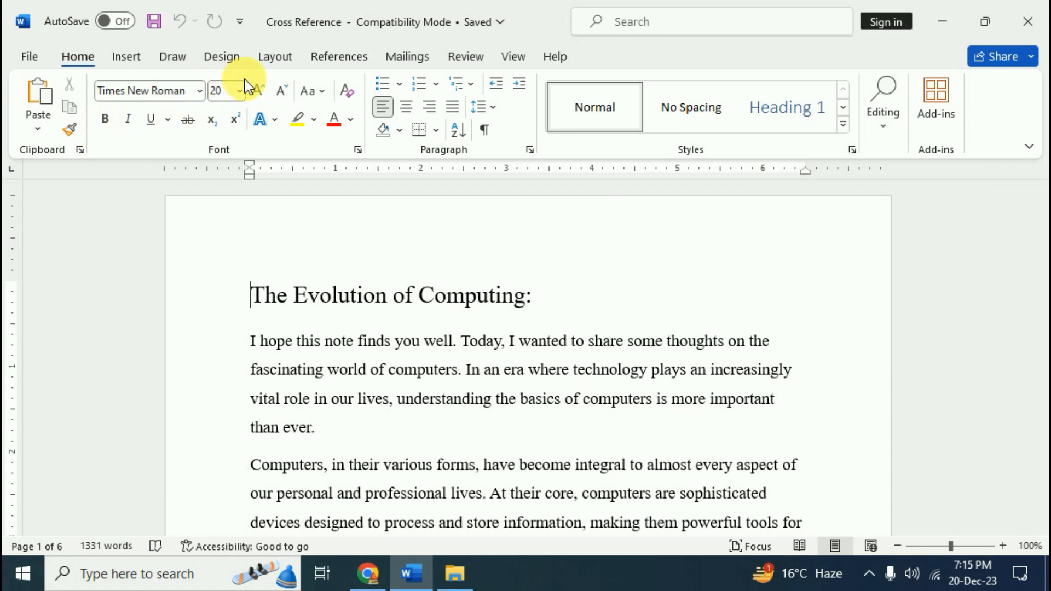
Switch to the References tools and scroll back to the document's opening heading
{"action": "left_click", "coordinate": [335, 59]}
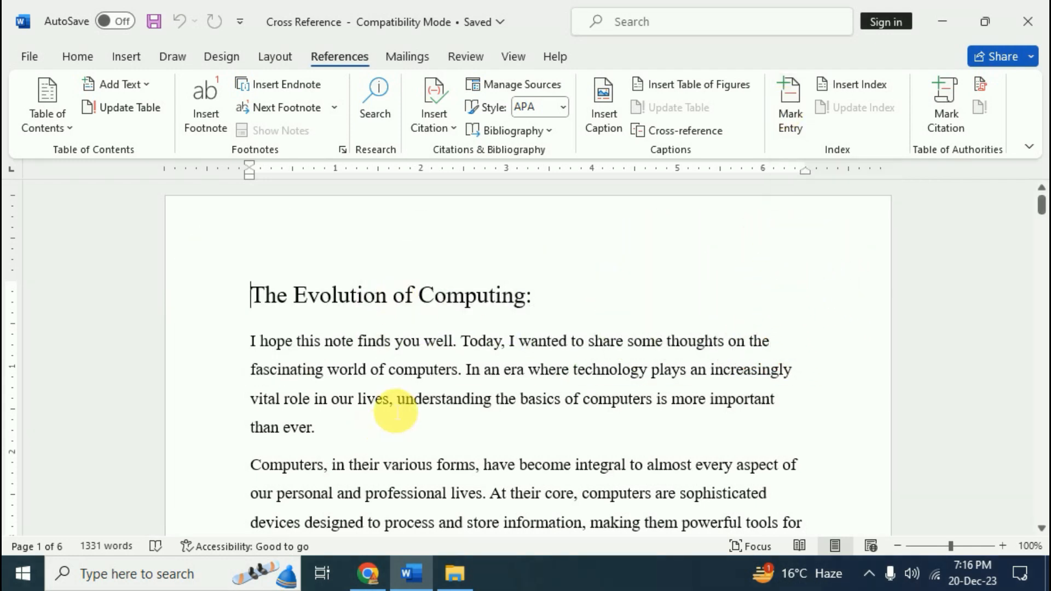
{"action": "scroll", "coordinate": [394, 409], "scroll_direction": "down", "scroll_amount": 4}
{"action": "scroll", "coordinate": [395, 410], "scroll_direction": "up", "scroll_amount": 4}
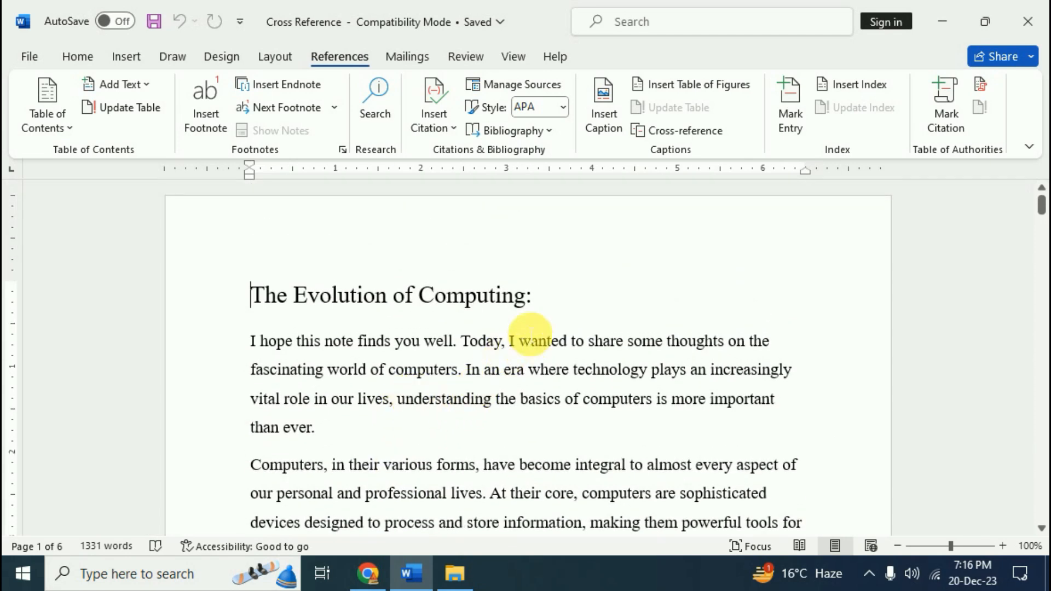
Select the title "The Evolution of Computing" and mark it as an index entry
{"action": "left_click_drag", "start_coordinate": [526, 301], "coordinate": [219, 282]}
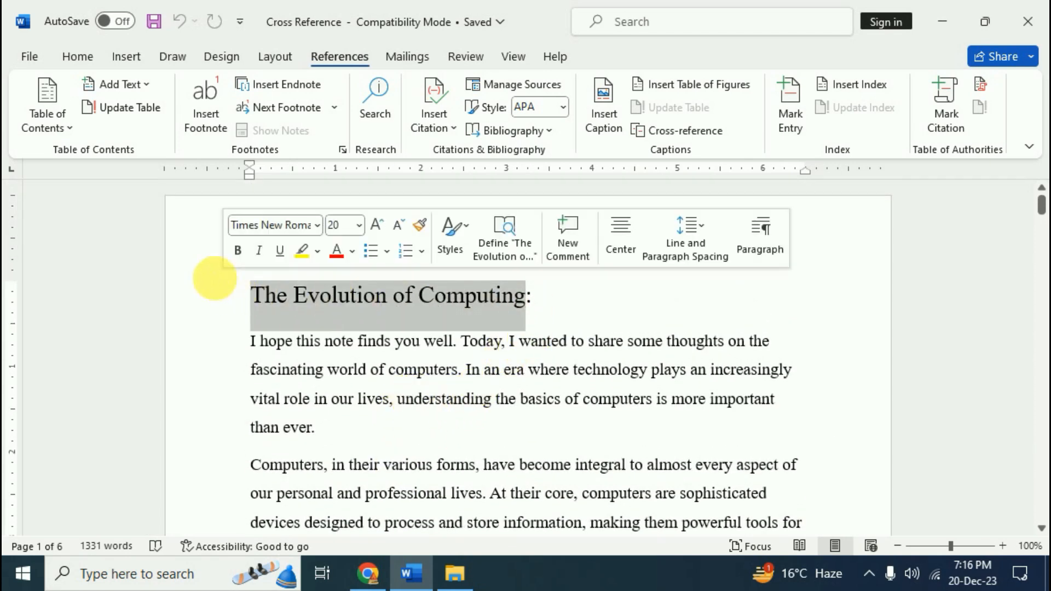
{"action": "left_click", "coordinate": [800, 130]}
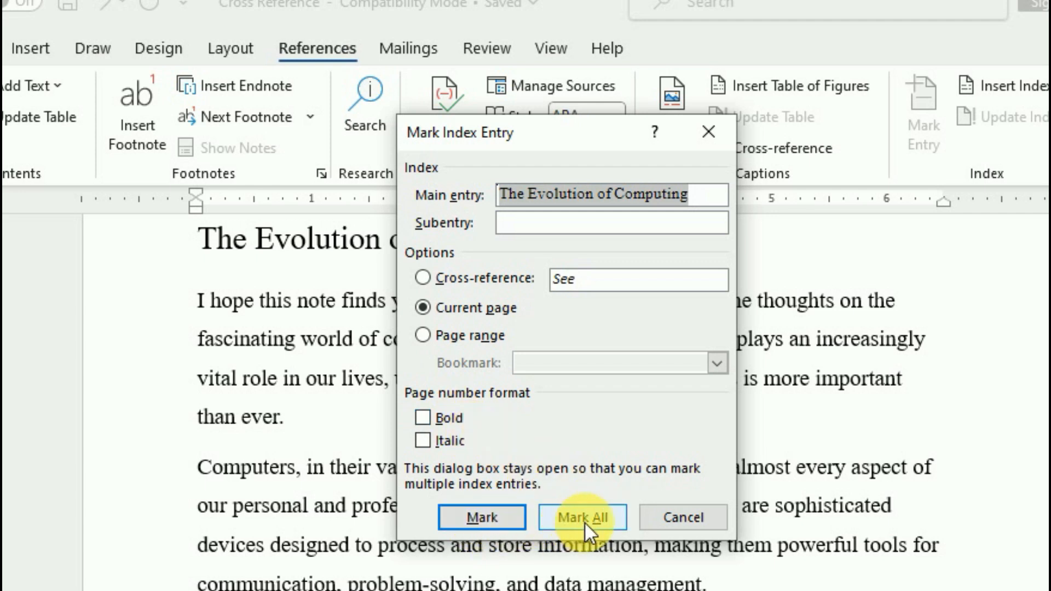
{"action": "left_click", "coordinate": [491, 520]}
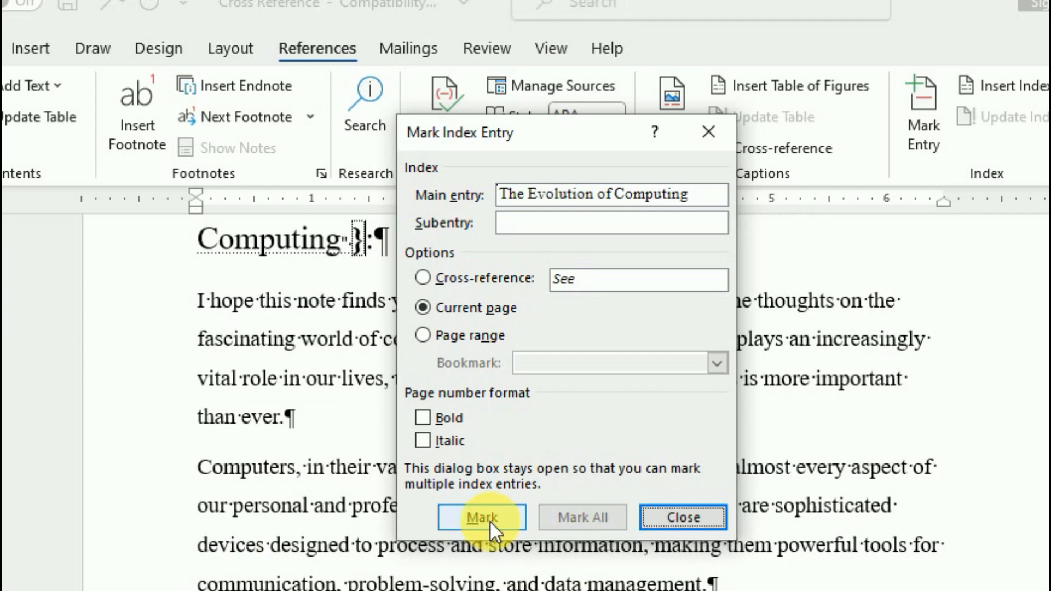
{"action": "left_click", "coordinate": [684, 516]}
{"action": "scroll", "coordinate": [432, 383], "scroll_direction": "up", "scroll_amount": 2}
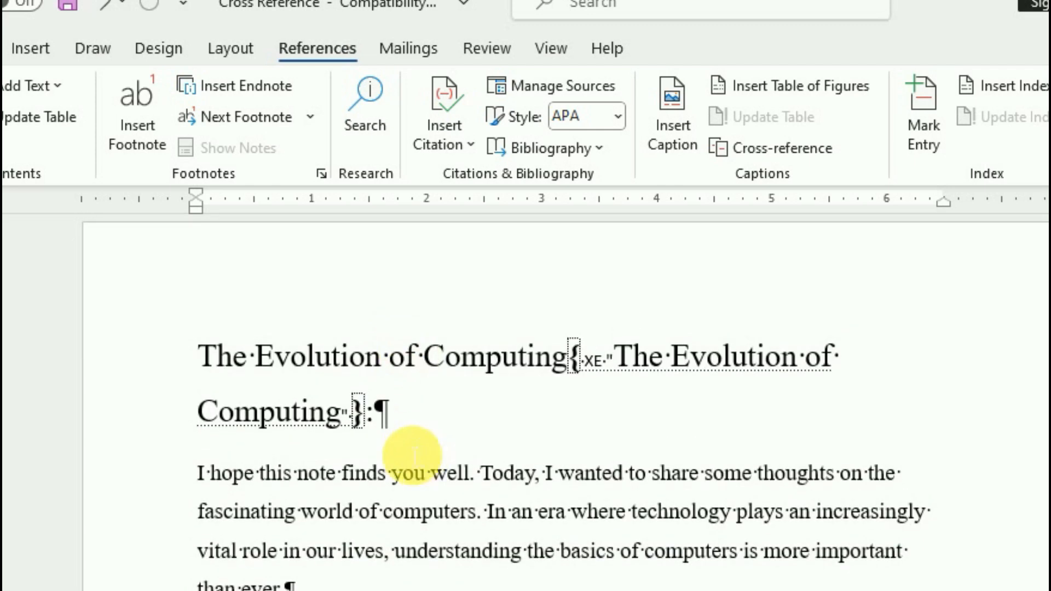
{"action": "left_click", "coordinate": [79, 58]}
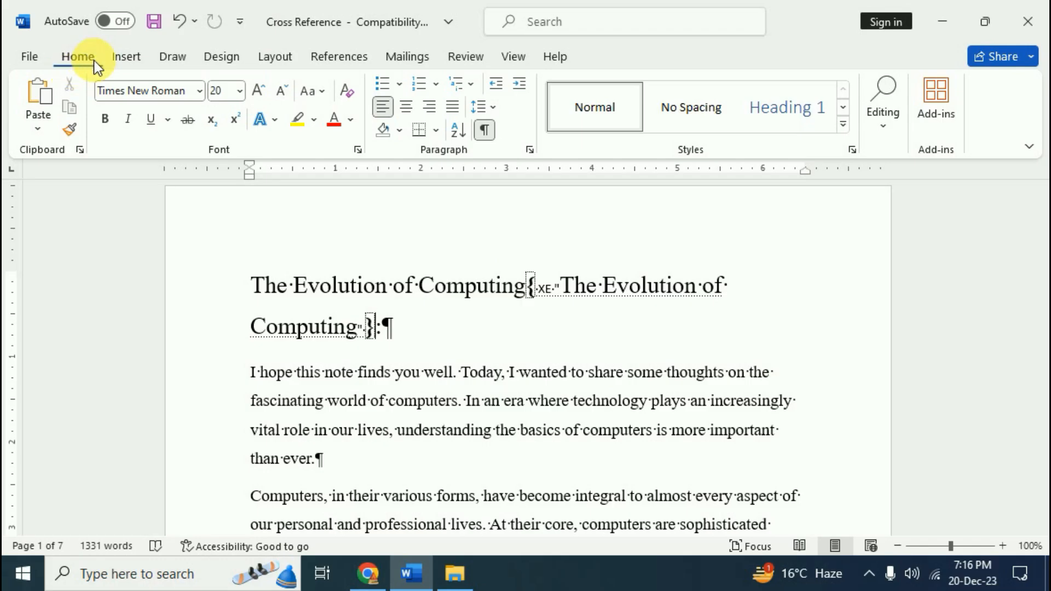
Mark the heading 'Components of a Computer' as an index entry
{"action": "left_click", "coordinate": [484, 131]}
{"action": "scroll", "coordinate": [533, 380], "scroll_direction": "down", "scroll_amount": 10}
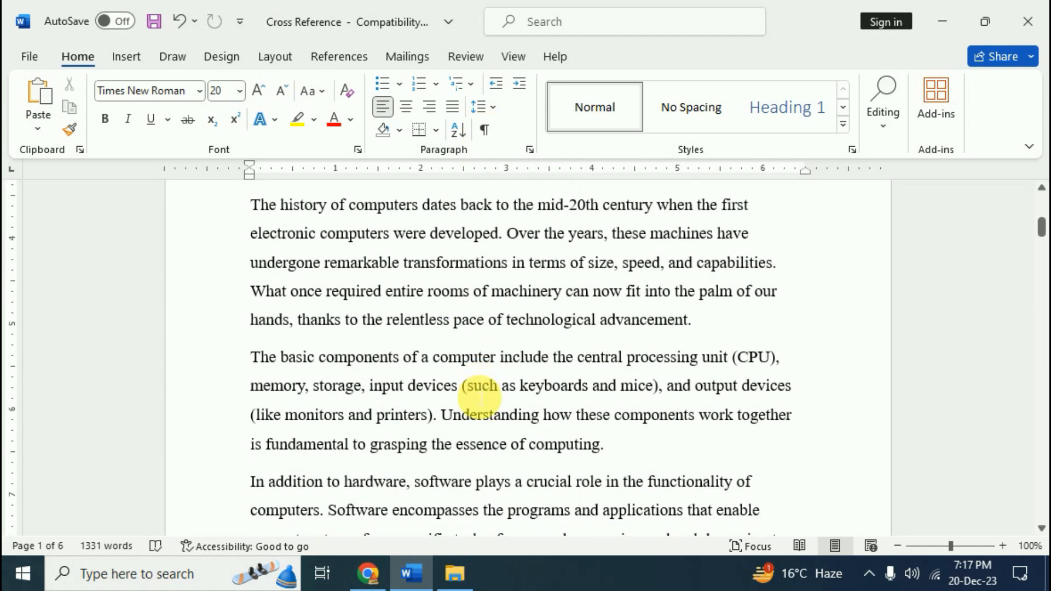
{"action": "scroll", "coordinate": [480, 417], "scroll_direction": "down", "scroll_amount": 5}
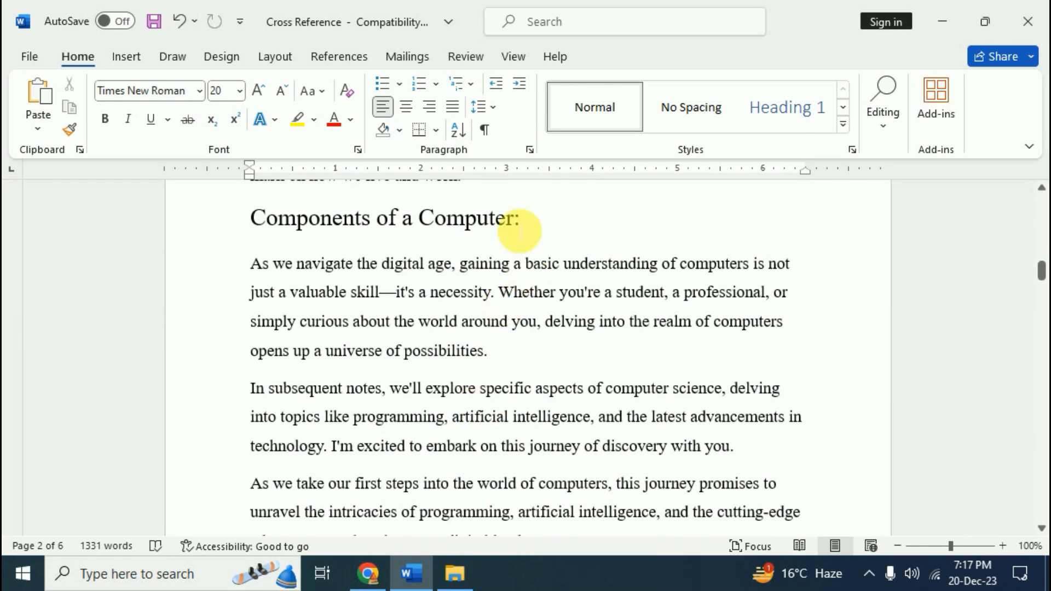
{"action": "left_click_drag", "start_coordinate": [517, 221], "coordinate": [290, 227]}
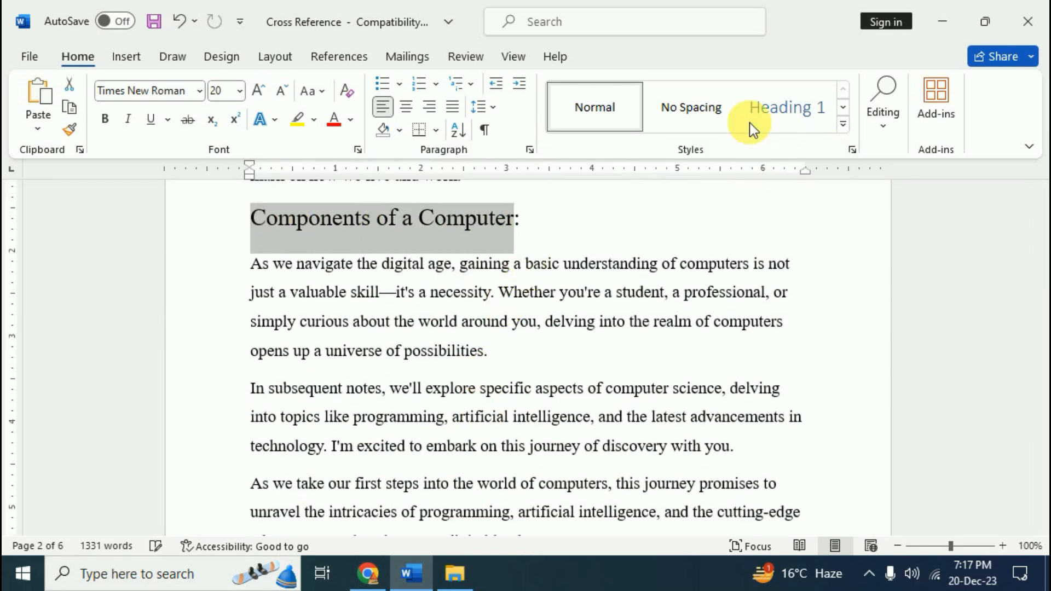
{"action": "left_click", "coordinate": [338, 57]}
{"action": "left_click", "coordinate": [792, 123]}
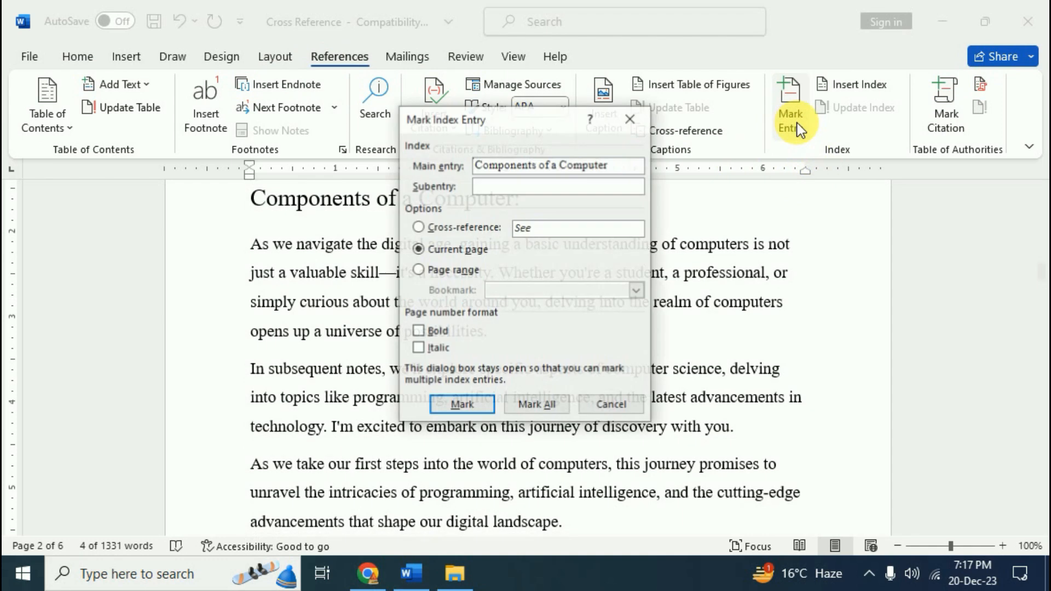
{"action": "left_click", "coordinate": [460, 400]}
{"action": "left_click", "coordinate": [612, 405]}
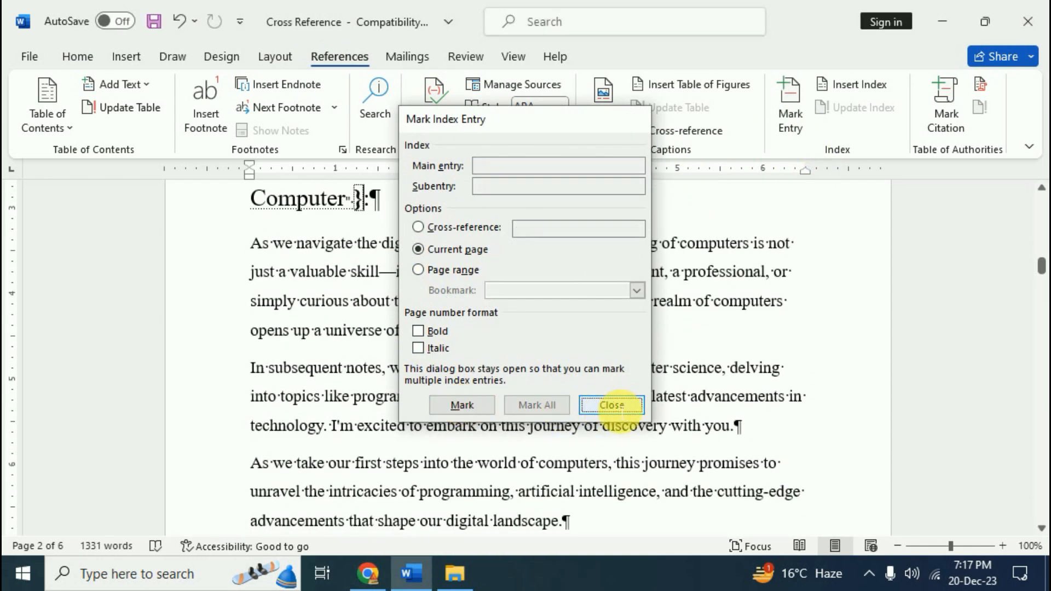
Mark the heading 'Soul of the Machine' as an index entry
{"action": "scroll", "coordinate": [387, 293], "scroll_direction": "up", "scroll_amount": 2}
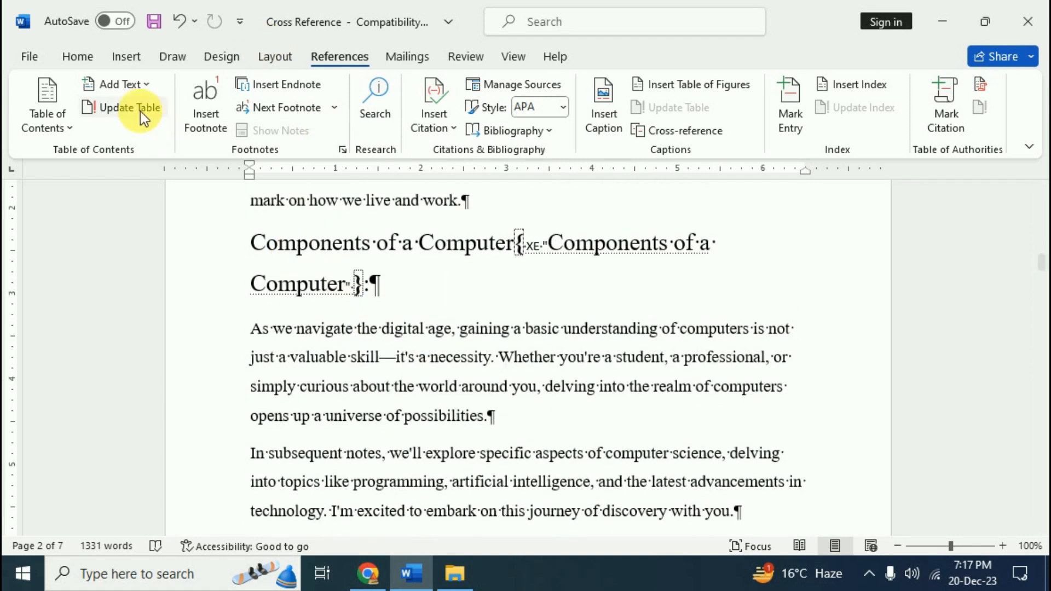
{"action": "left_click", "coordinate": [77, 55]}
{"action": "left_click", "coordinate": [485, 131]}
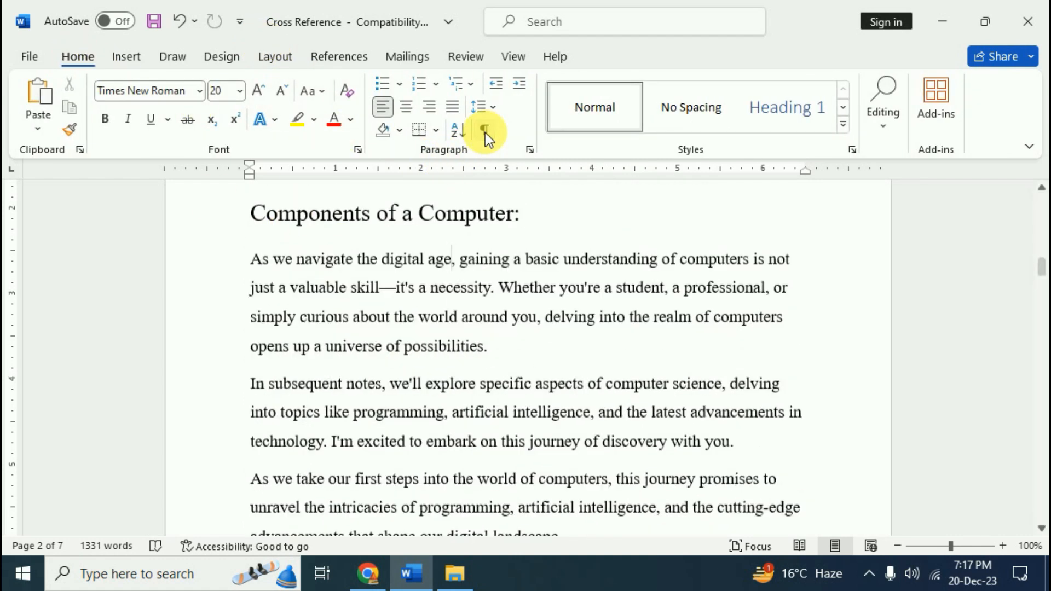
{"action": "scroll", "coordinate": [535, 436], "scroll_direction": "down", "scroll_amount": 10}
{"action": "scroll", "coordinate": [536, 435], "scroll_direction": "down", "scroll_amount": 6}
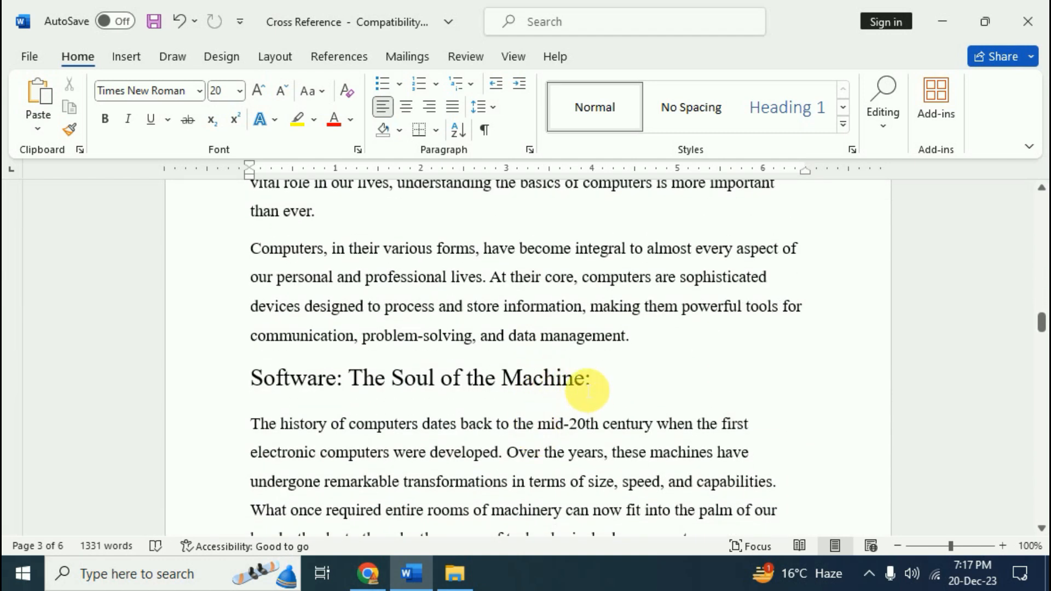
{"action": "left_click_drag", "start_coordinate": [402, 380], "coordinate": [556, 384]}
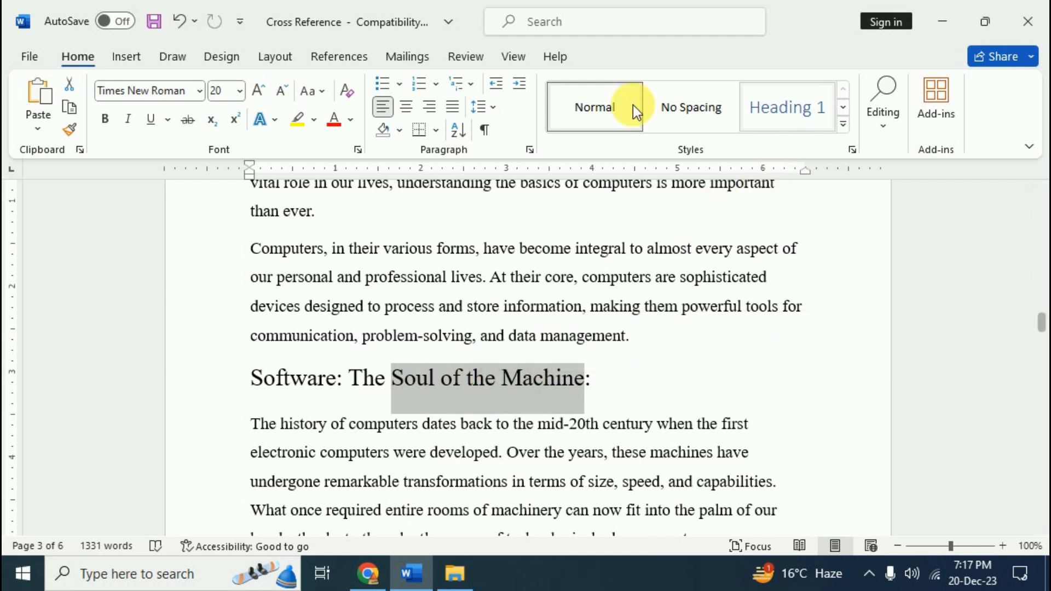
{"action": "left_click", "coordinate": [340, 52]}
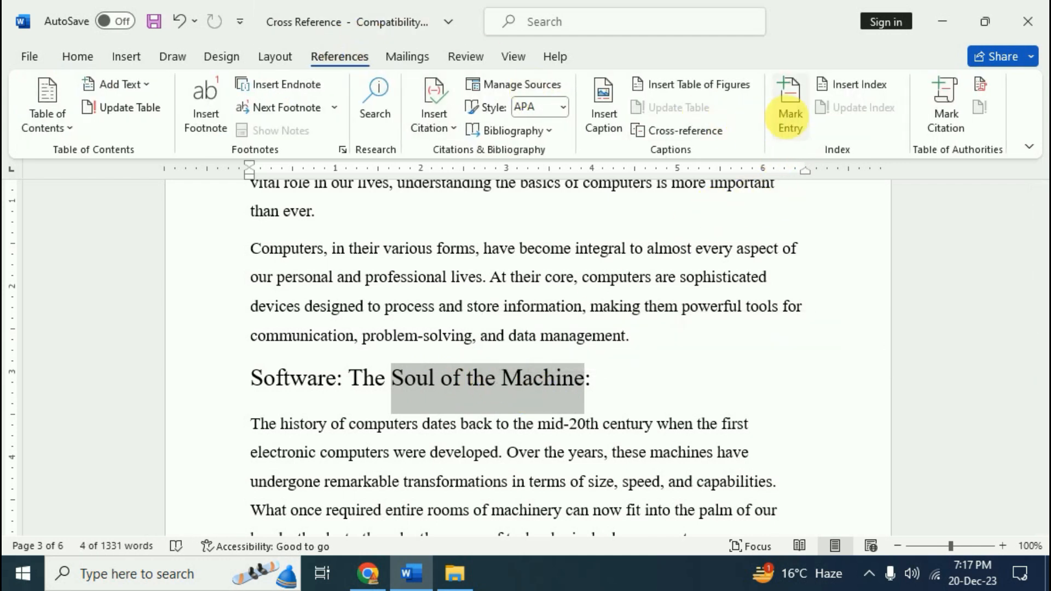
{"action": "left_click", "coordinate": [790, 116]}
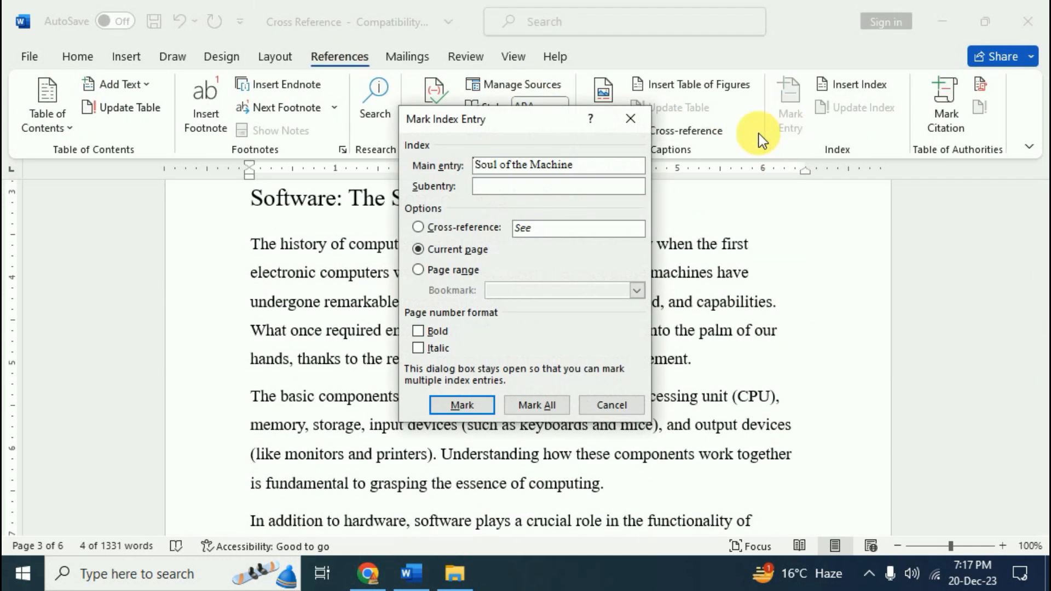
{"action": "left_click", "coordinate": [475, 406]}
{"action": "left_click", "coordinate": [629, 409]}
Hide formatting marks and add a blank line above the title 'The Evolution of Computing:'
{"action": "scroll", "coordinate": [363, 335], "scroll_direction": "up", "scroll_amount": 3}
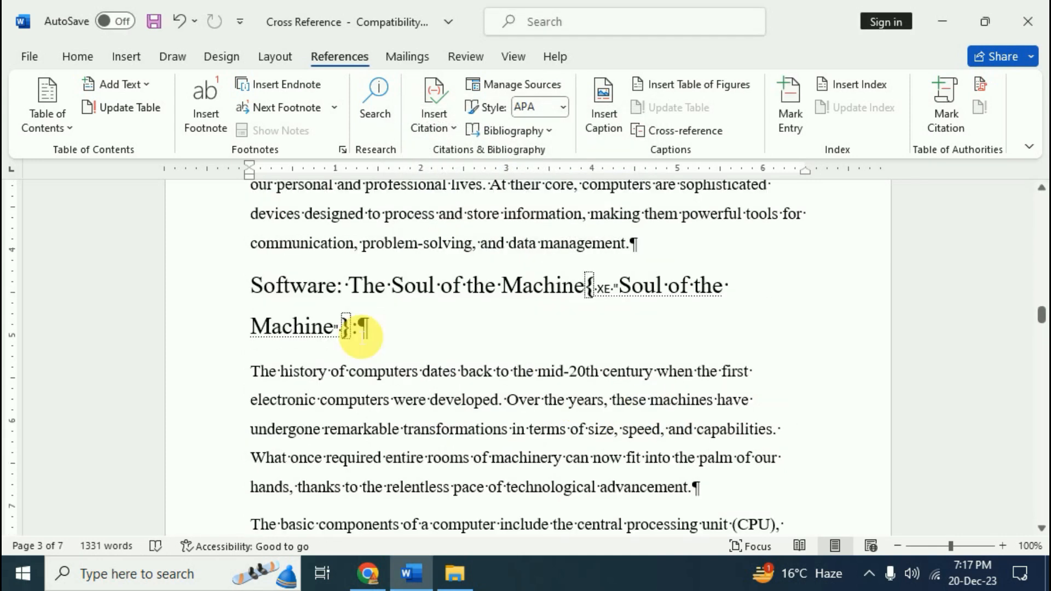
{"action": "key", "text": "ctrl+shift+8"}
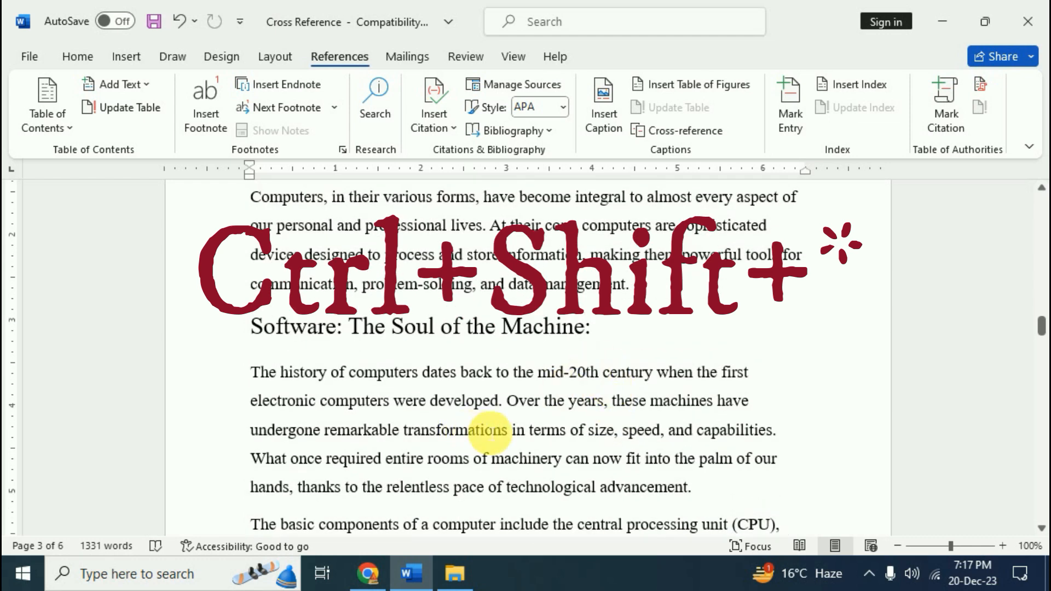
{"action": "scroll", "coordinate": [545, 432], "scroll_direction": "up", "scroll_amount": 3}
{"action": "scroll", "coordinate": [546, 433], "scroll_direction": "up", "scroll_amount": 8}
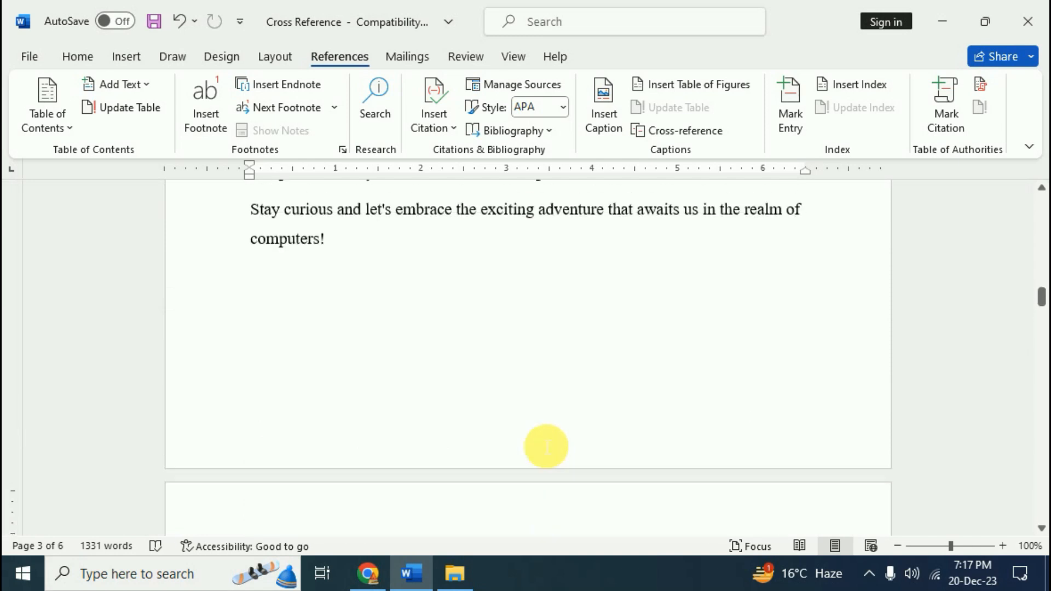
{"action": "scroll", "coordinate": [547, 447], "scroll_direction": "up", "scroll_amount": 5}
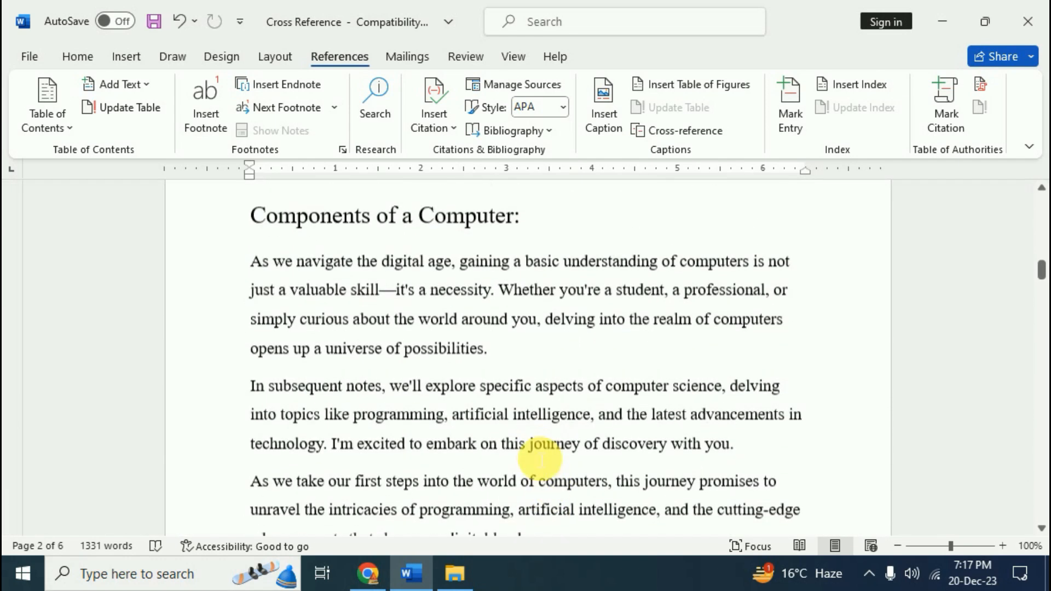
{"action": "key", "text": "ctrl+Home"}
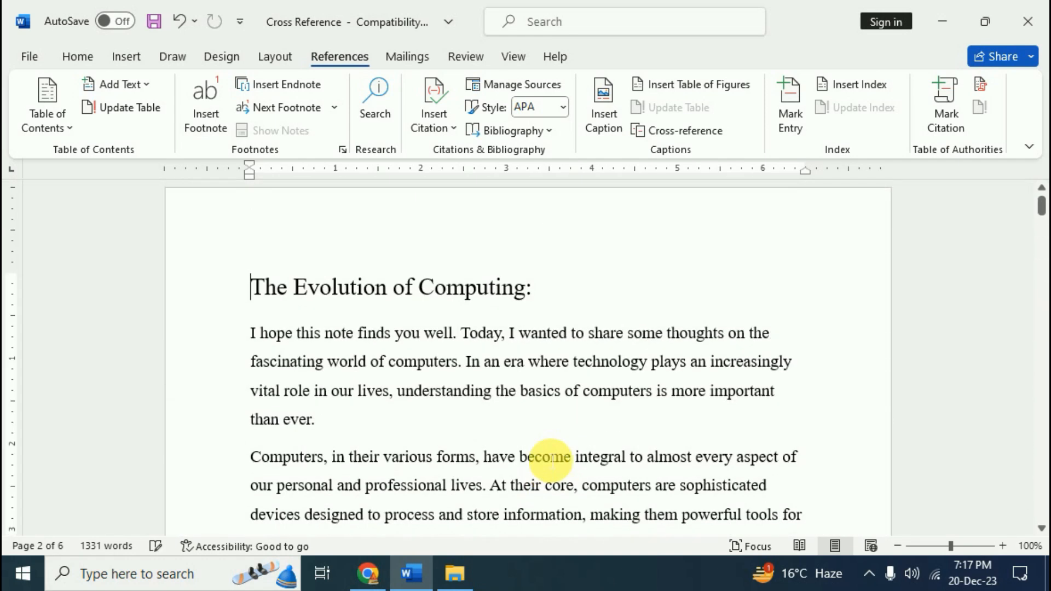
{"action": "left_click", "coordinate": [238, 284]}
{"action": "key", "text": "Return"}
{"action": "left_click", "coordinate": [295, 279]}
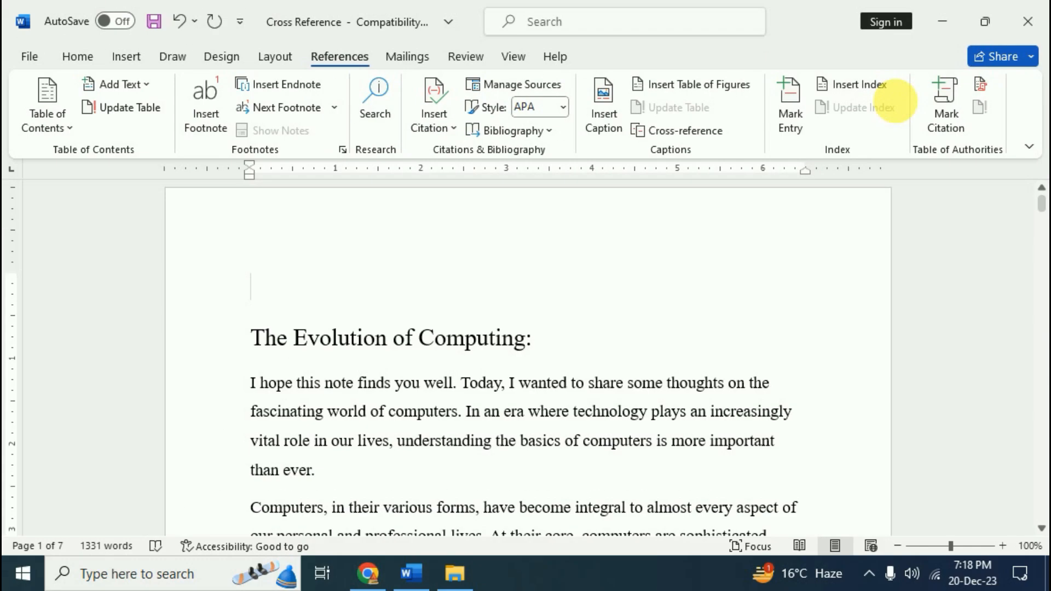
Insert a one-column index with right-aligned page numbers and dotted tab leaders
{"action": "left_click", "coordinate": [881, 91]}
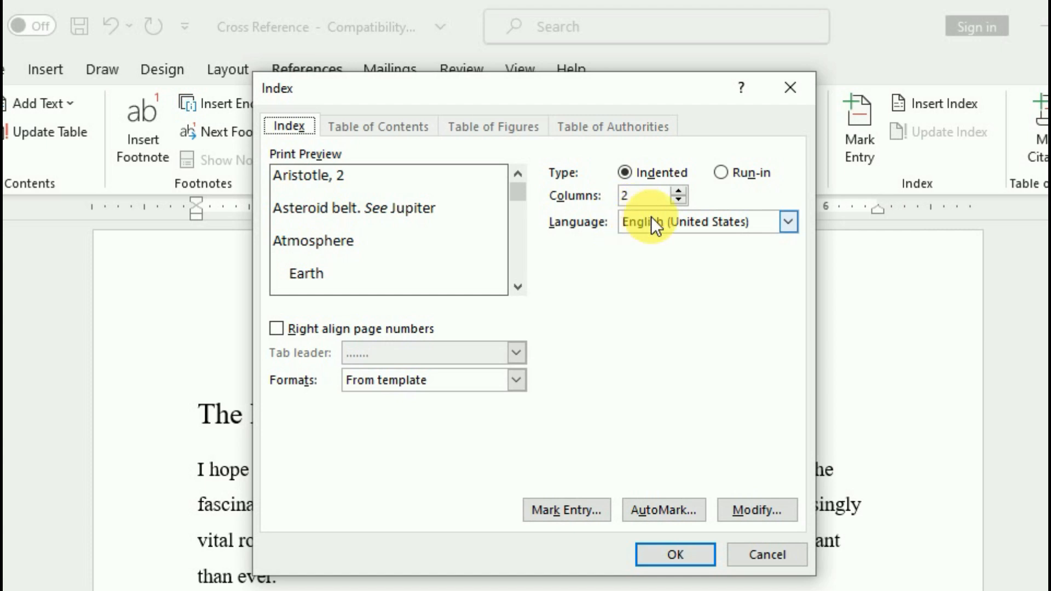
{"action": "left_click", "coordinate": [679, 199]}
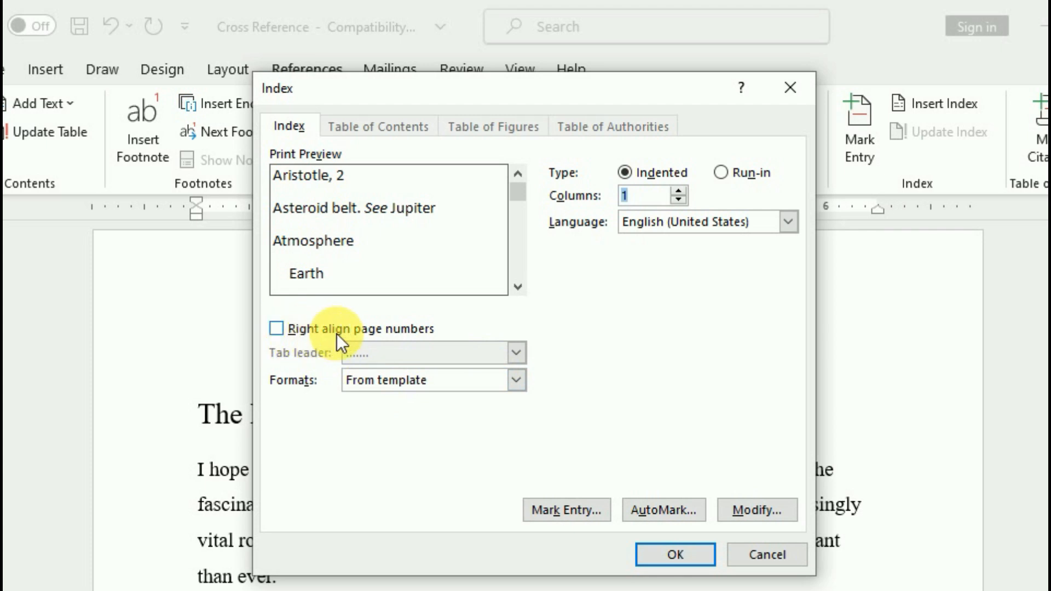
{"action": "left_click", "coordinate": [283, 330]}
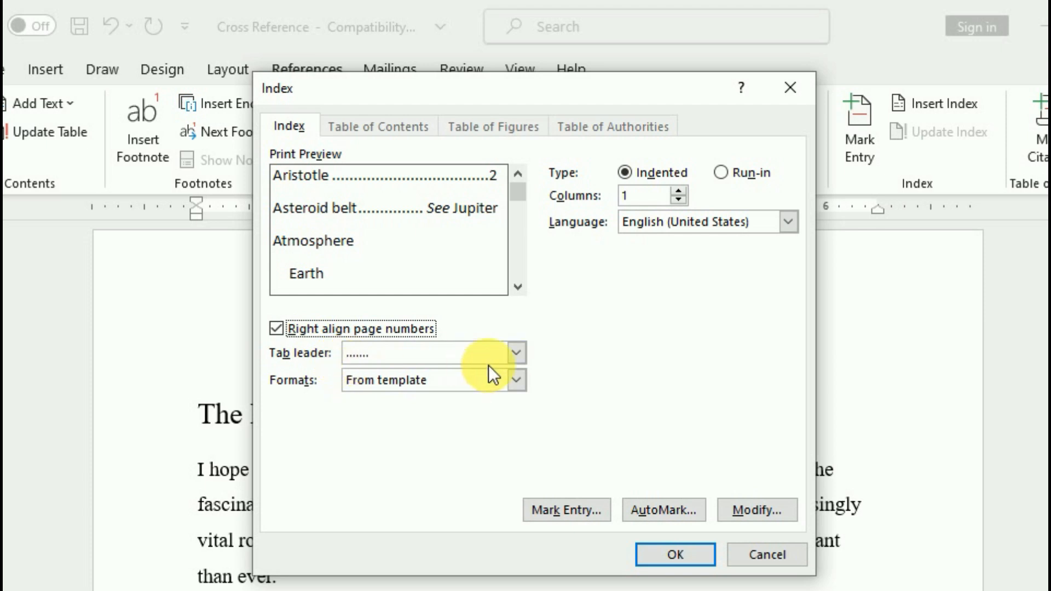
{"action": "left_click", "coordinate": [515, 355]}
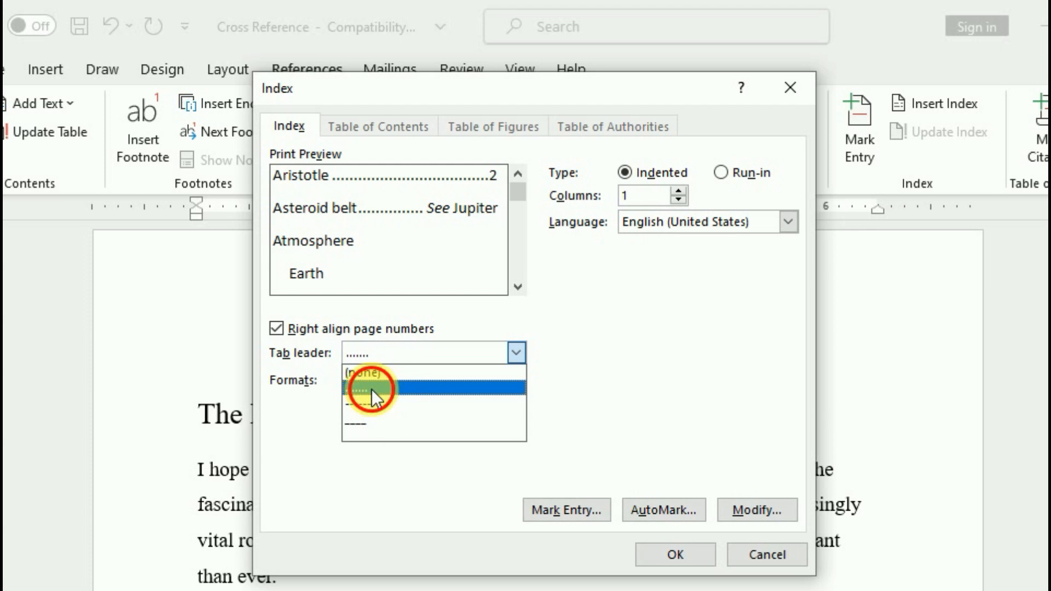
{"action": "left_click", "coordinate": [371, 388]}
{"action": "left_click", "coordinate": [663, 555]}
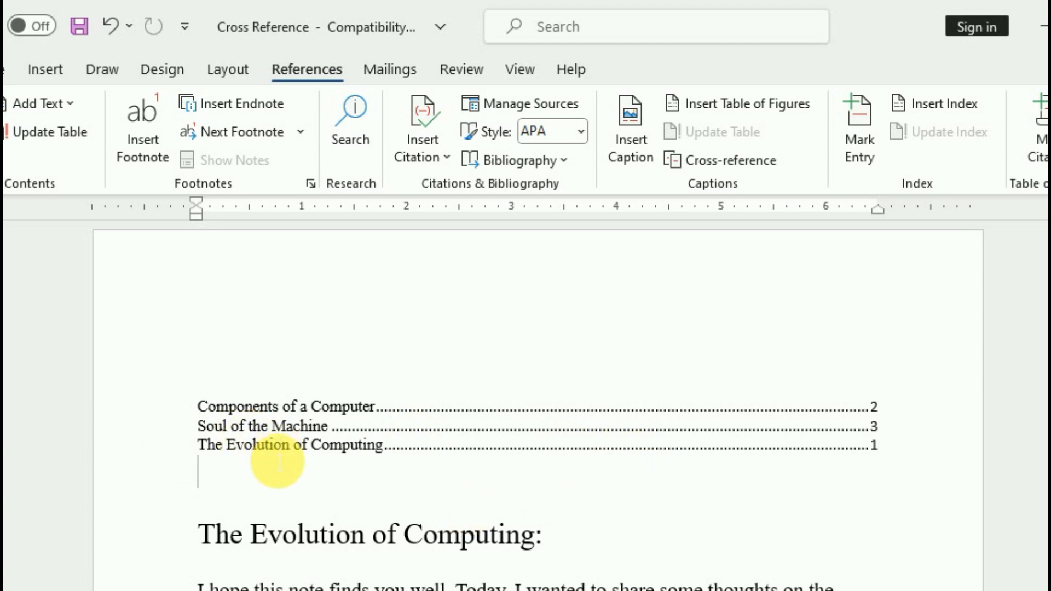
{"action": "left_click", "coordinate": [258, 445]}
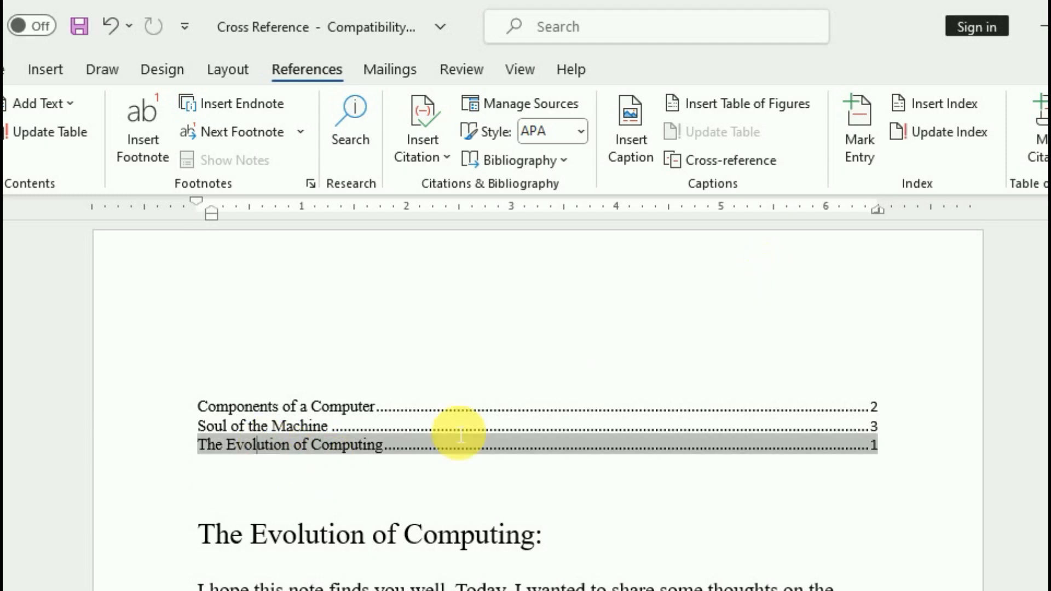
Mark every occurrence of 'computers' as an index entry
{"action": "left_click", "coordinate": [348, 492]}
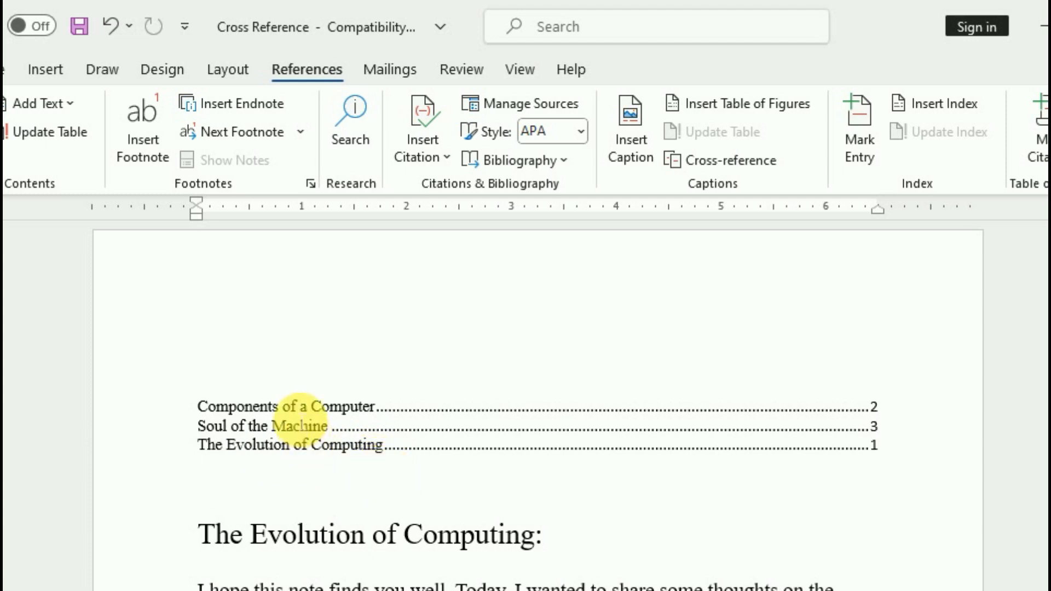
{"action": "left_click", "coordinate": [291, 407]}
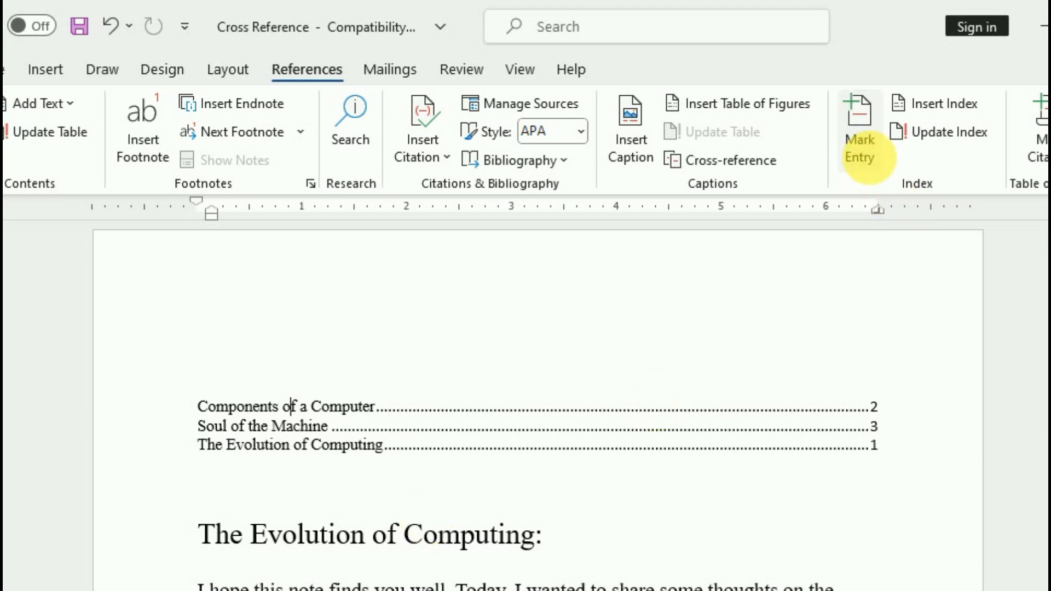
{"action": "left_click", "coordinate": [859, 145]}
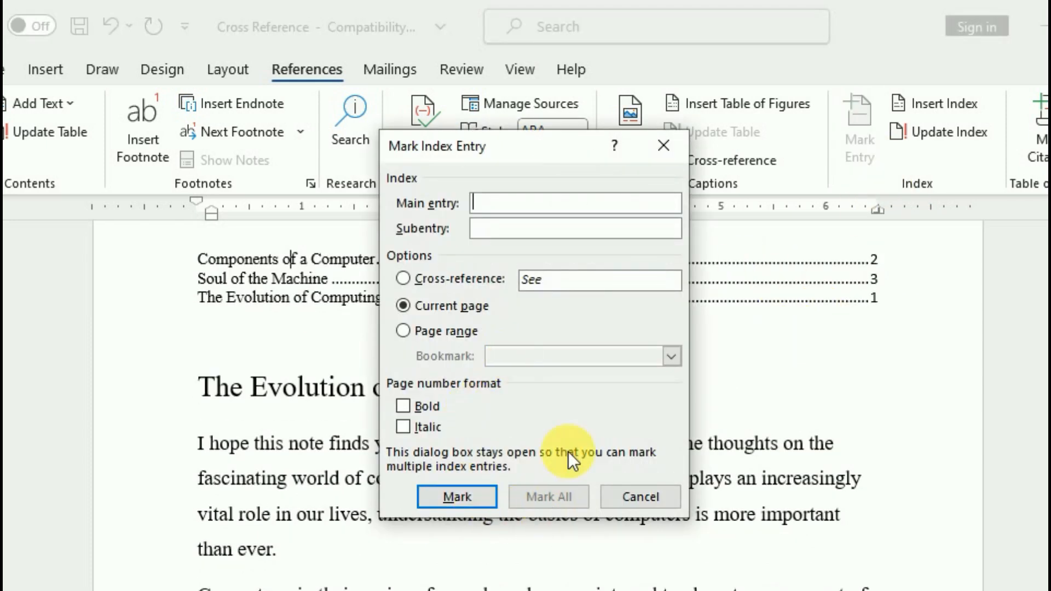
{"action": "left_click", "coordinate": [664, 145]}
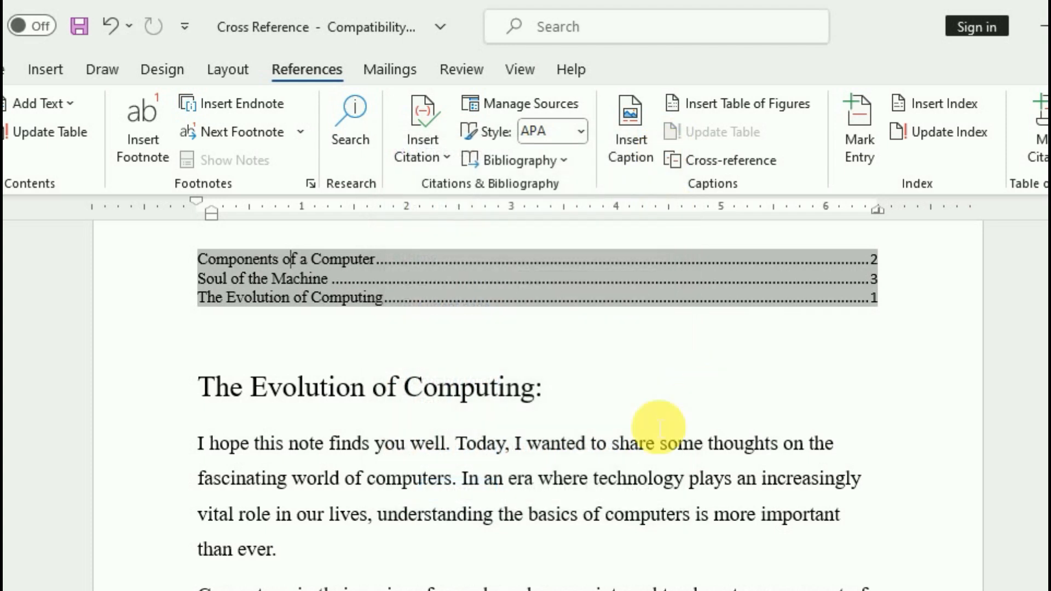
{"action": "left_click", "coordinate": [614, 448]}
{"action": "scroll", "coordinate": [590, 444], "scroll_direction": "down", "scroll_amount": 10}
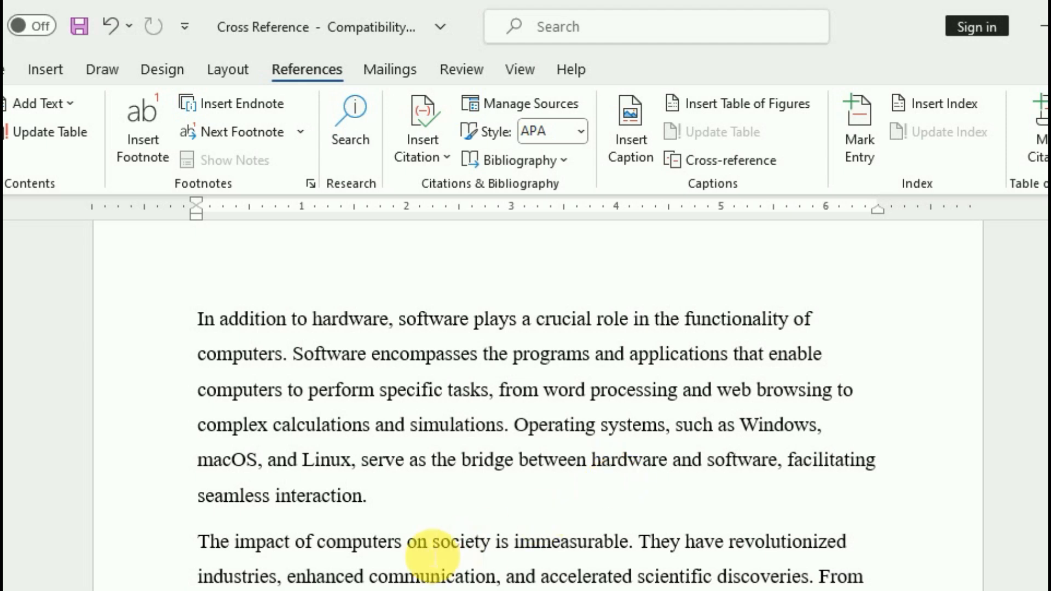
{"action": "left_click_drag", "start_coordinate": [405, 544], "coordinate": [329, 544]}
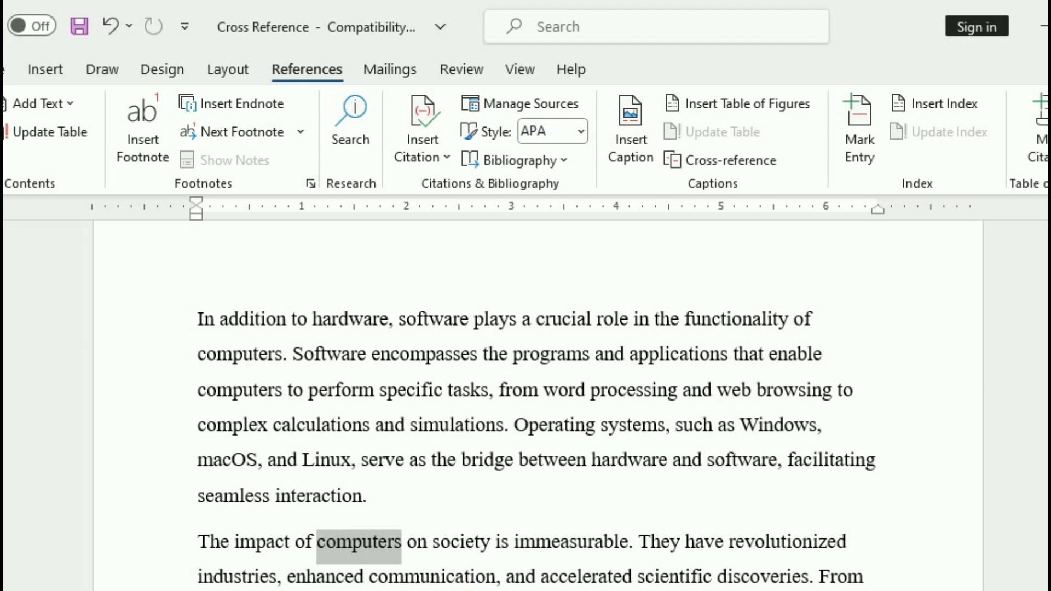
{"action": "left_click", "coordinate": [858, 138]}
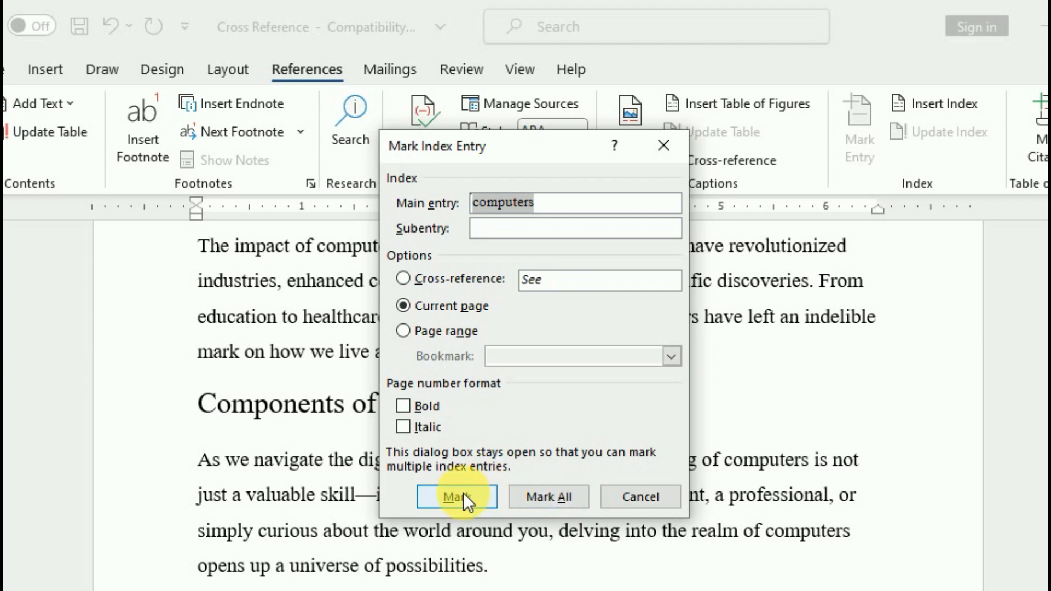
{"action": "left_click", "coordinate": [549, 498]}
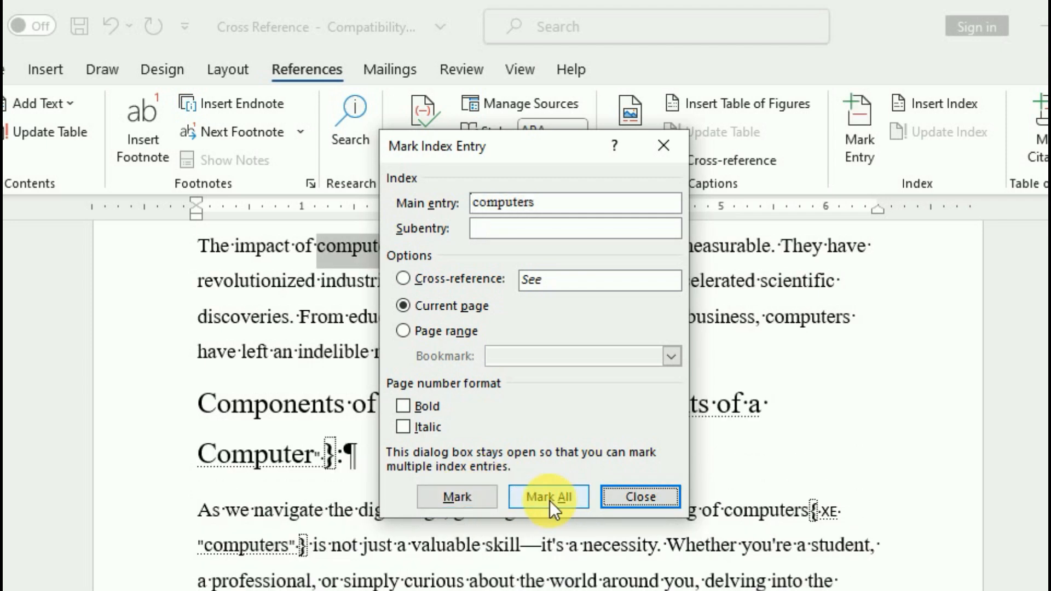
{"action": "left_click", "coordinate": [621, 497]}
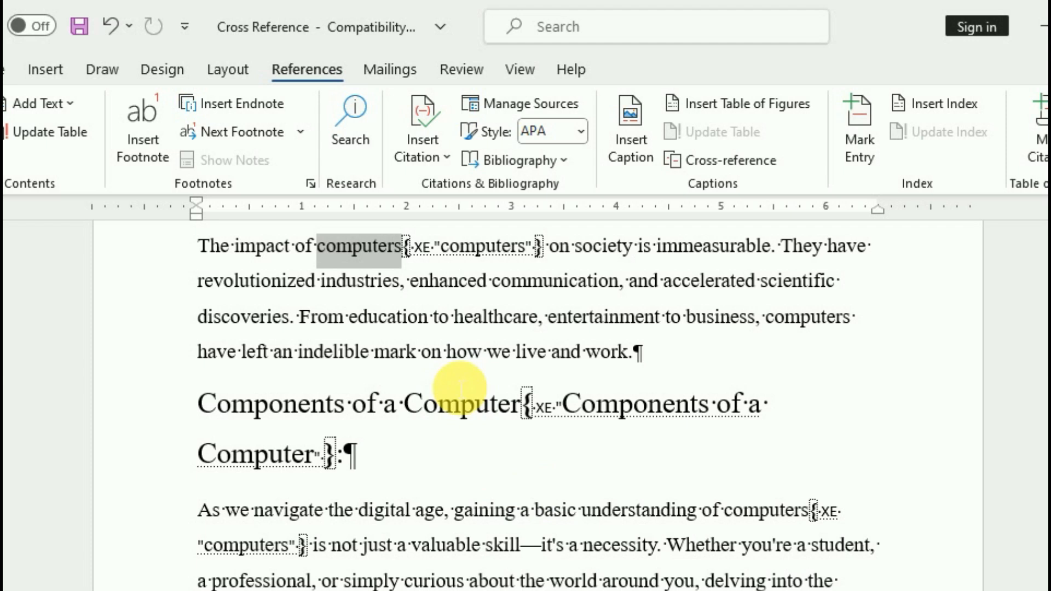
Mark every occurrence of 'programming' as an index entry and hide the field codes
{"action": "key", "text": "ctrl+shift+8"}
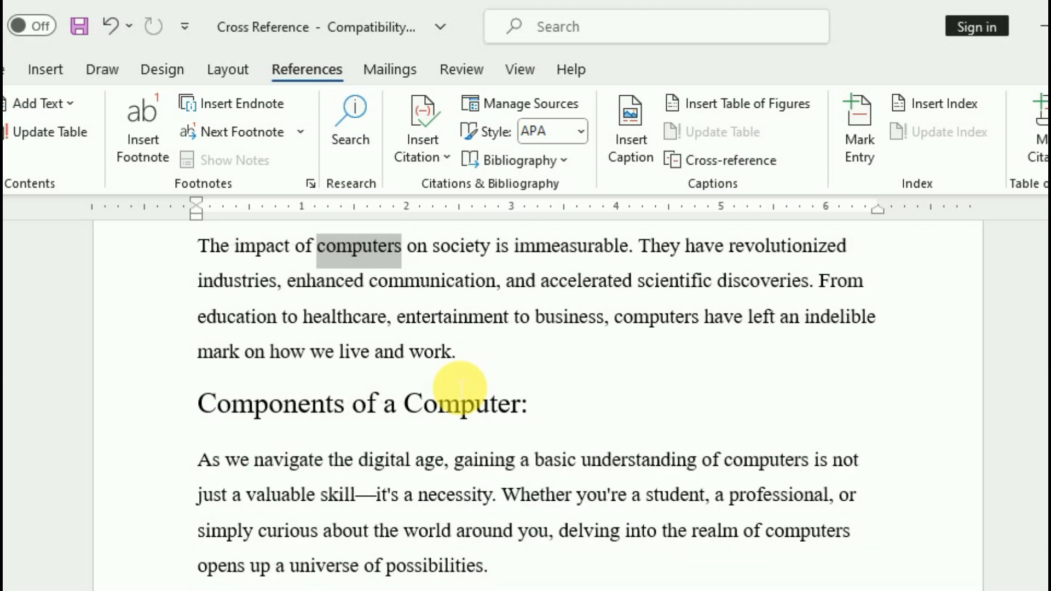
{"action": "scroll", "coordinate": [487, 513], "scroll_direction": "down", "scroll_amount": 2}
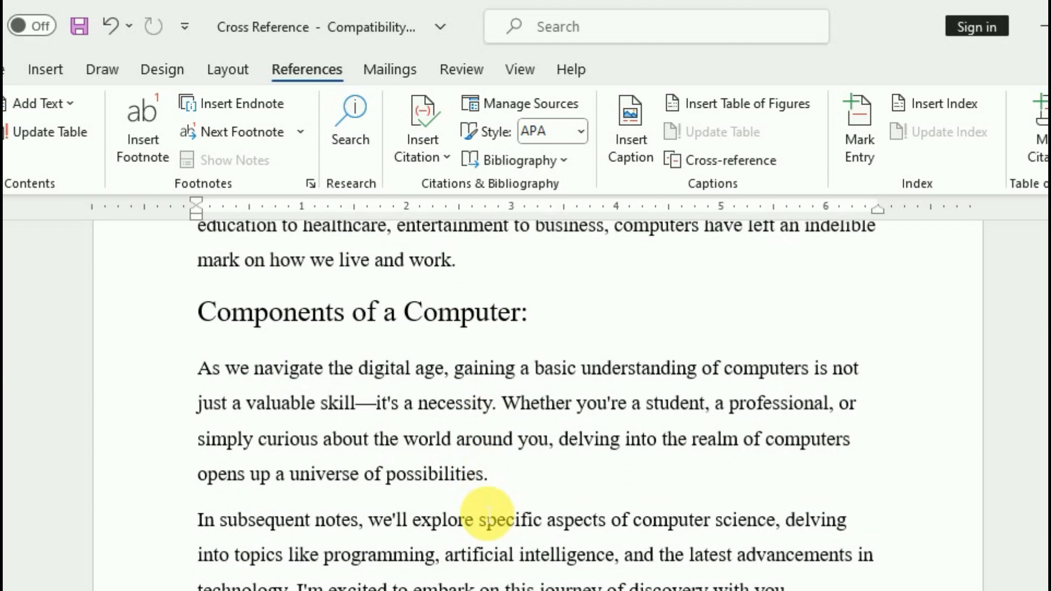
{"action": "left_click_drag", "start_coordinate": [314, 445], "coordinate": [438, 453]}
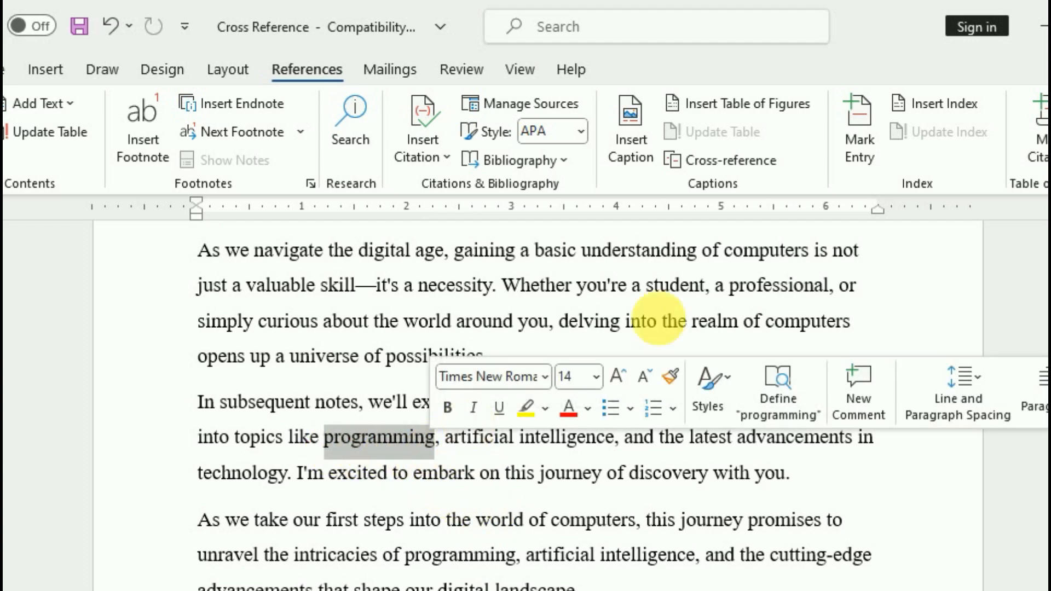
{"action": "left_click", "coordinate": [864, 146]}
{"action": "left_click", "coordinate": [453, 501]}
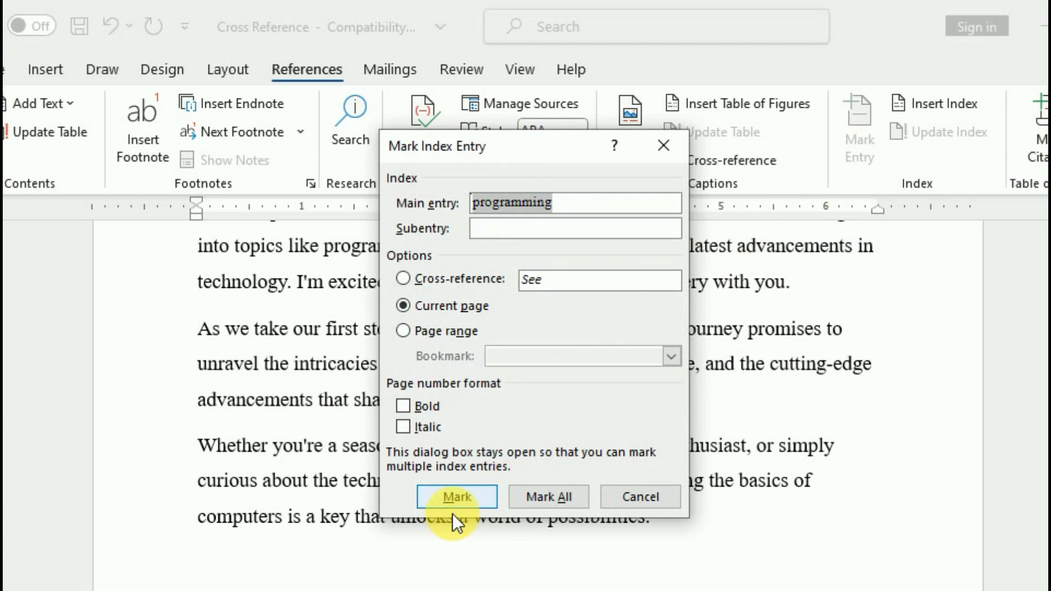
{"action": "left_click", "coordinate": [547, 496]}
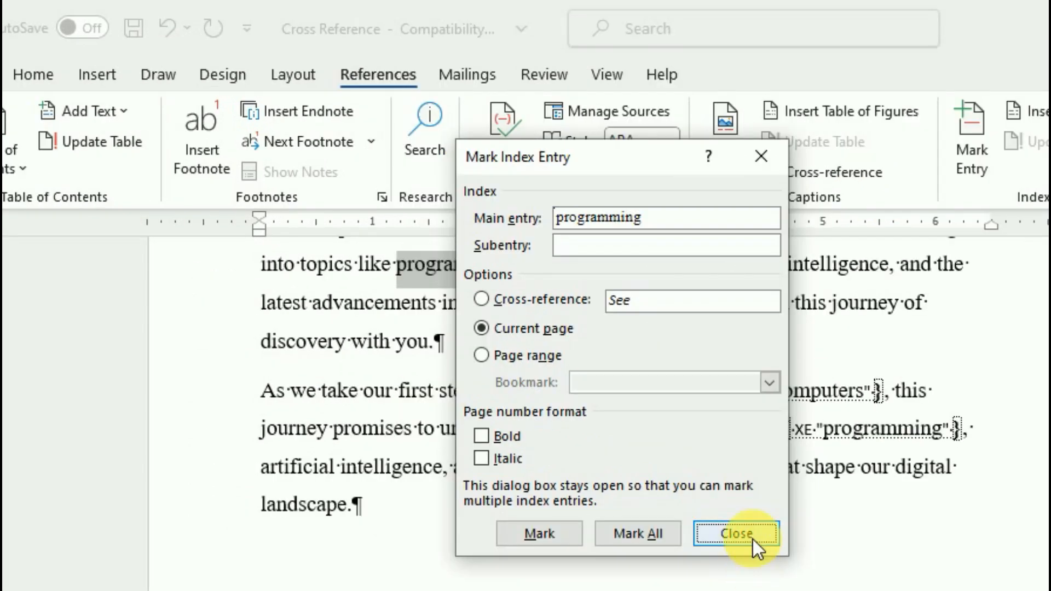
{"action": "left_click", "coordinate": [640, 496]}
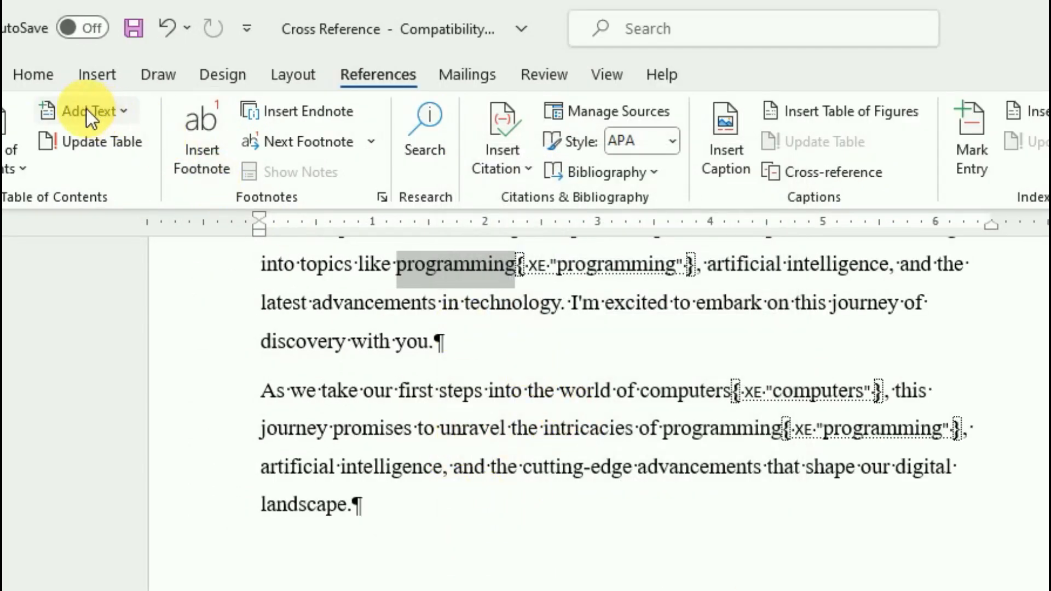
{"action": "left_click", "coordinate": [38, 77]}
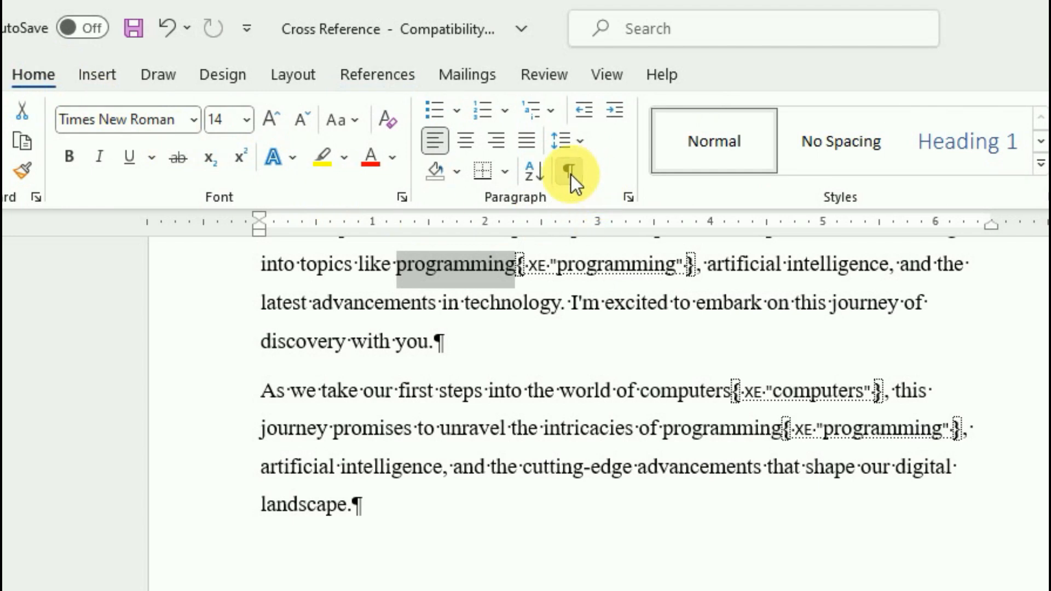
{"action": "left_click", "coordinate": [570, 174]}
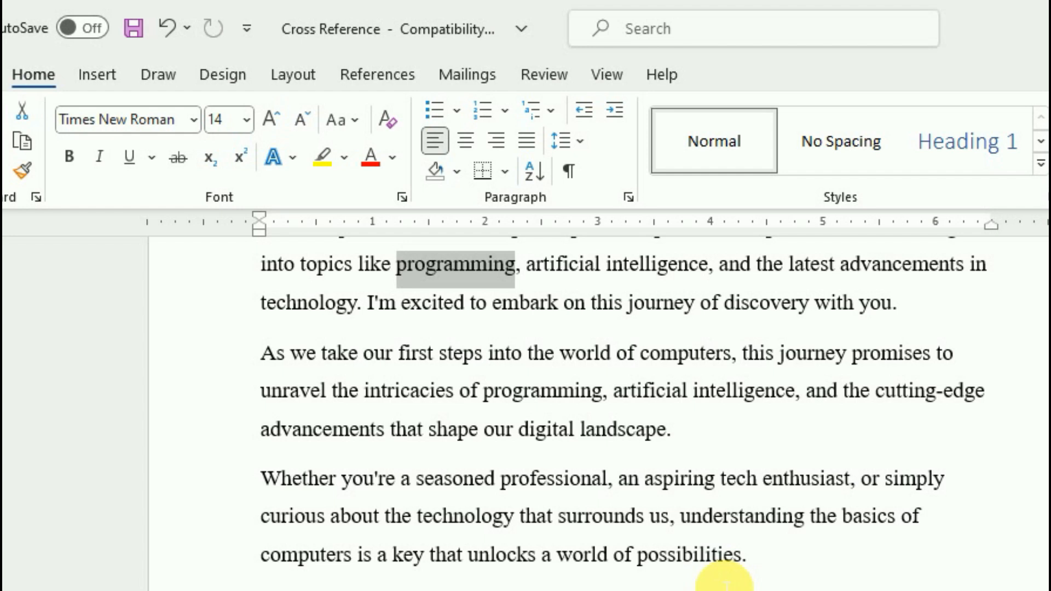
{"action": "scroll", "coordinate": [725, 582], "scroll_direction": "down", "scroll_amount": 6}
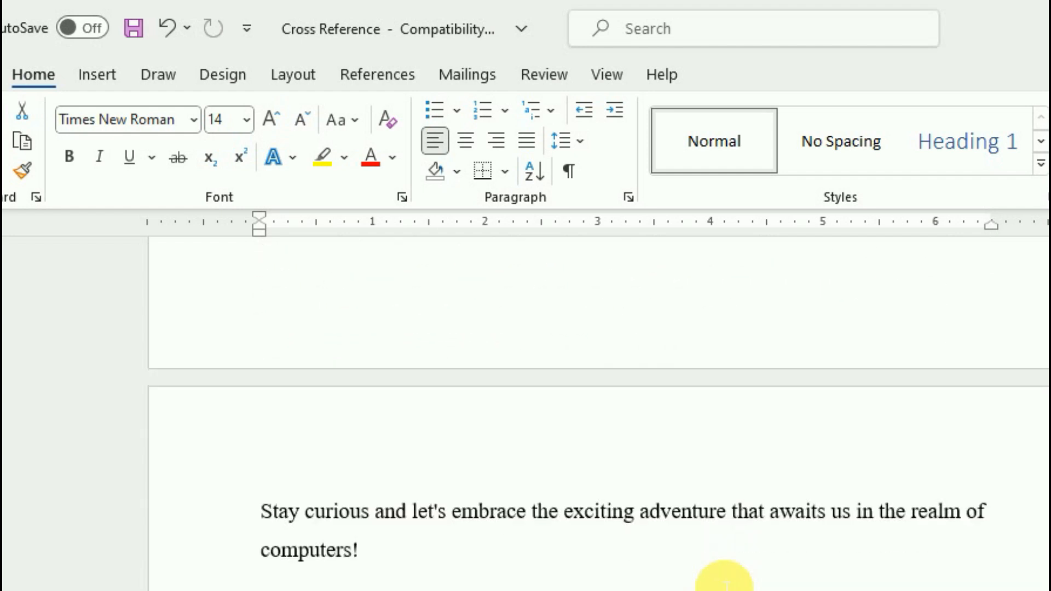
Mark every occurrence of 'adventure' as an index entry
{"action": "left_click_drag", "start_coordinate": [641, 520], "coordinate": [726, 520]}
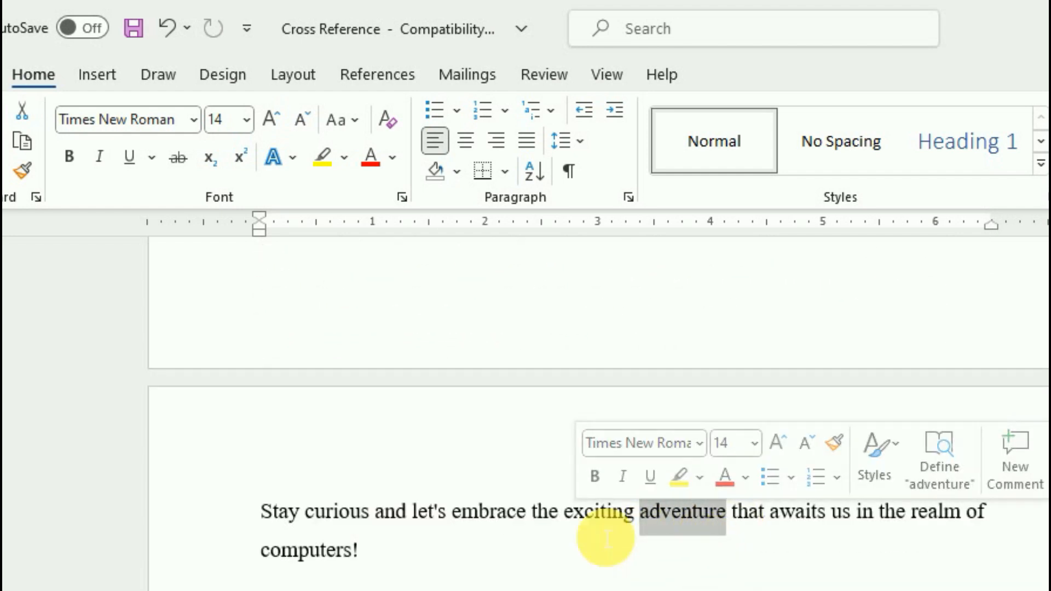
{"action": "left_click", "coordinate": [374, 74]}
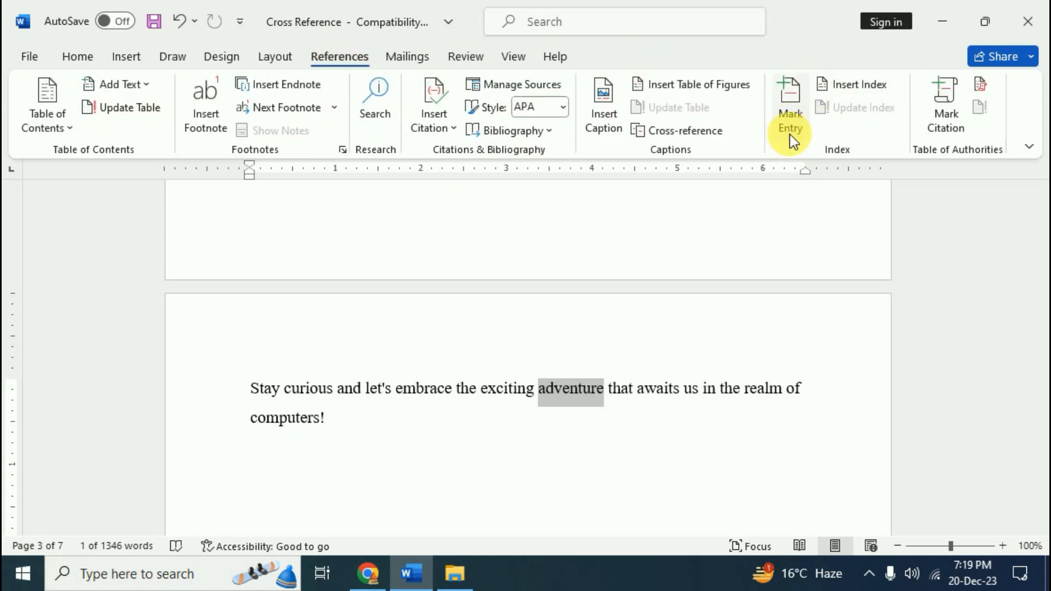
{"action": "left_click", "coordinate": [789, 131]}
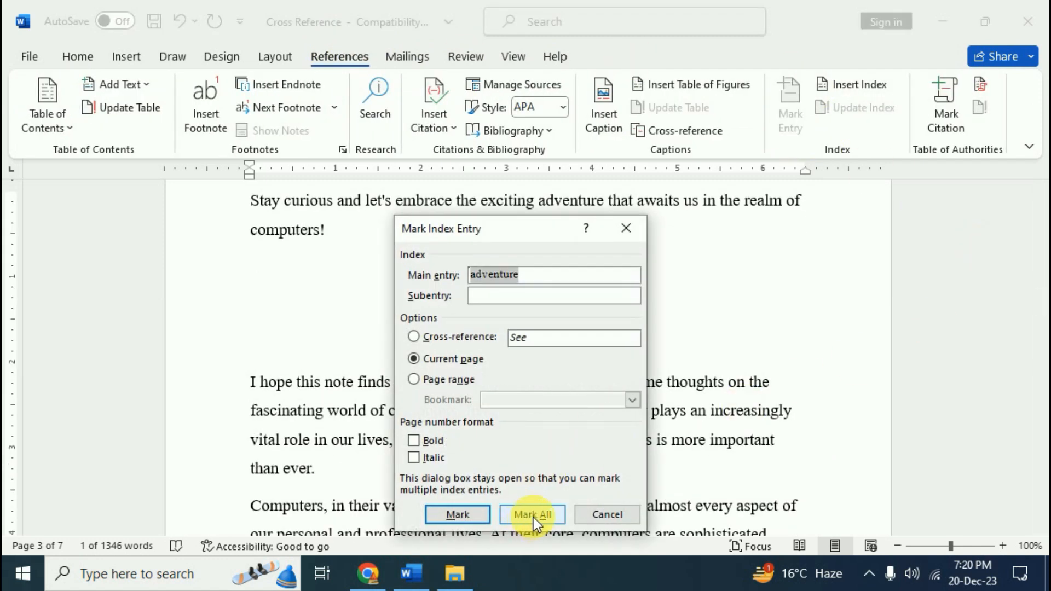
{"action": "left_click", "coordinate": [532, 516]}
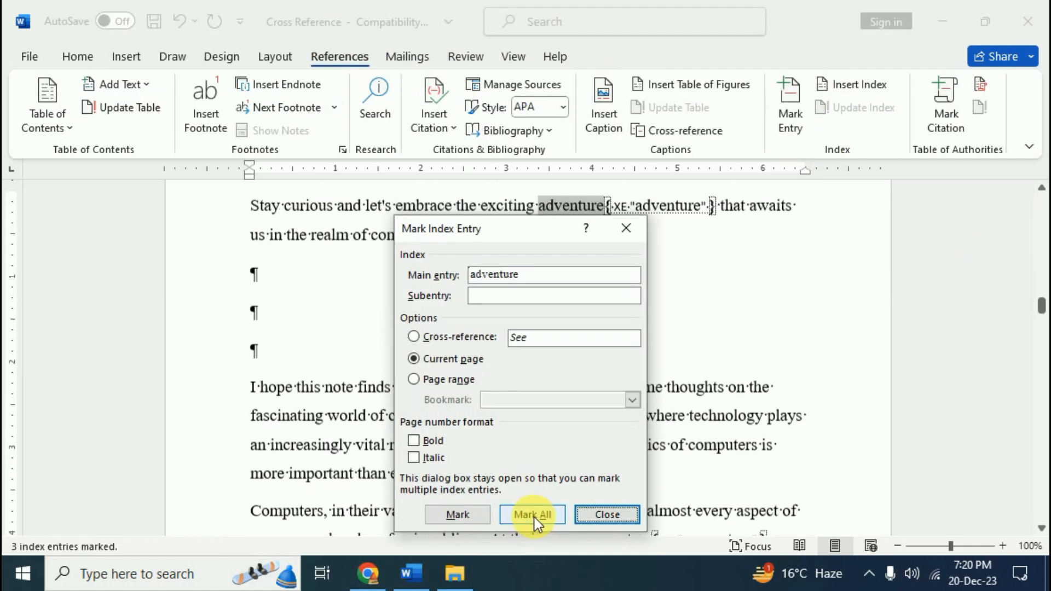
{"action": "left_click", "coordinate": [607, 515]}
Hide the field codes and place the insertion point in the index
{"action": "left_click", "coordinate": [88, 58]}
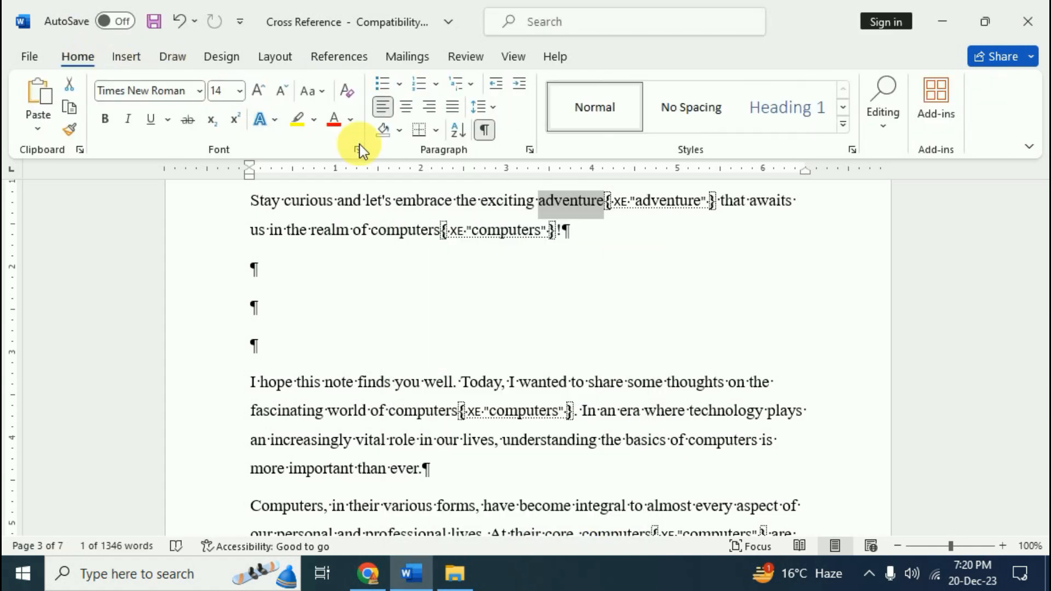
{"action": "left_click", "coordinate": [486, 130]}
{"action": "scroll", "coordinate": [598, 347], "scroll_direction": "up", "scroll_amount": 1}
{"action": "scroll", "coordinate": [616, 359], "scroll_direction": "down", "scroll_amount": 10}
{"action": "scroll", "coordinate": [624, 359], "scroll_direction": "up", "scroll_amount": 3}
{"action": "scroll", "coordinate": [625, 360], "scroll_direction": "up", "scroll_amount": 13}
{"action": "left_click", "coordinate": [288, 398]}
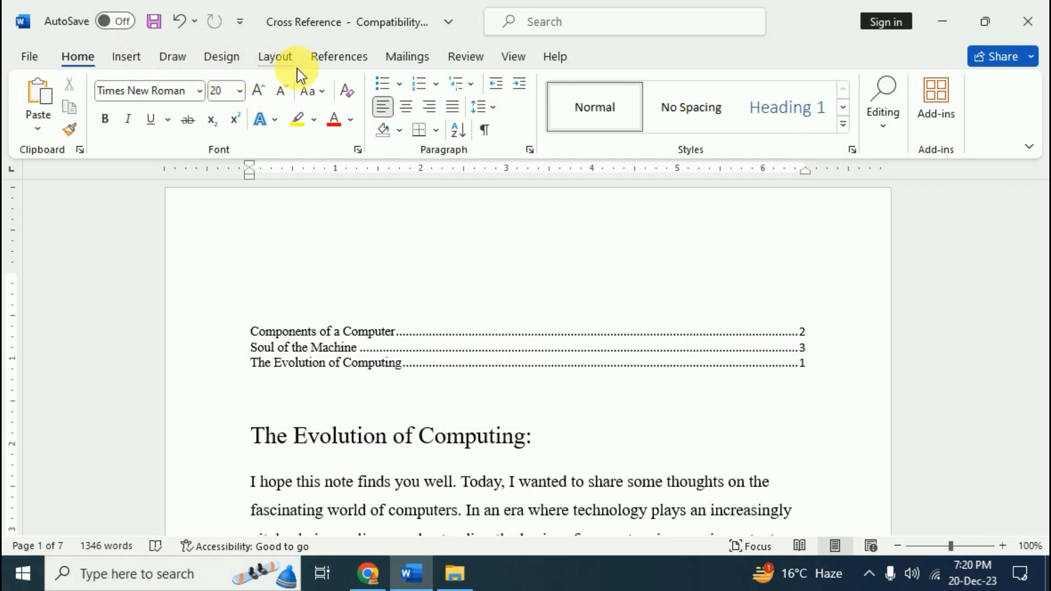
{"action": "left_click", "coordinate": [344, 59]}
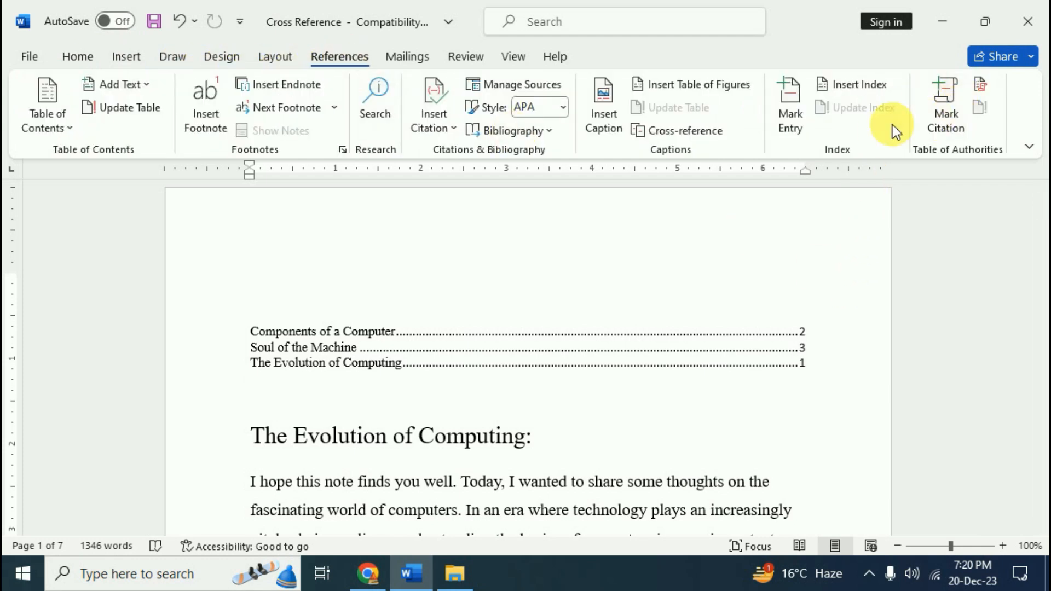
Rebuild the index with right-aligned page numbers, replacing the existing one
{"action": "left_click", "coordinate": [862, 83]}
{"action": "left_click", "coordinate": [314, 268]}
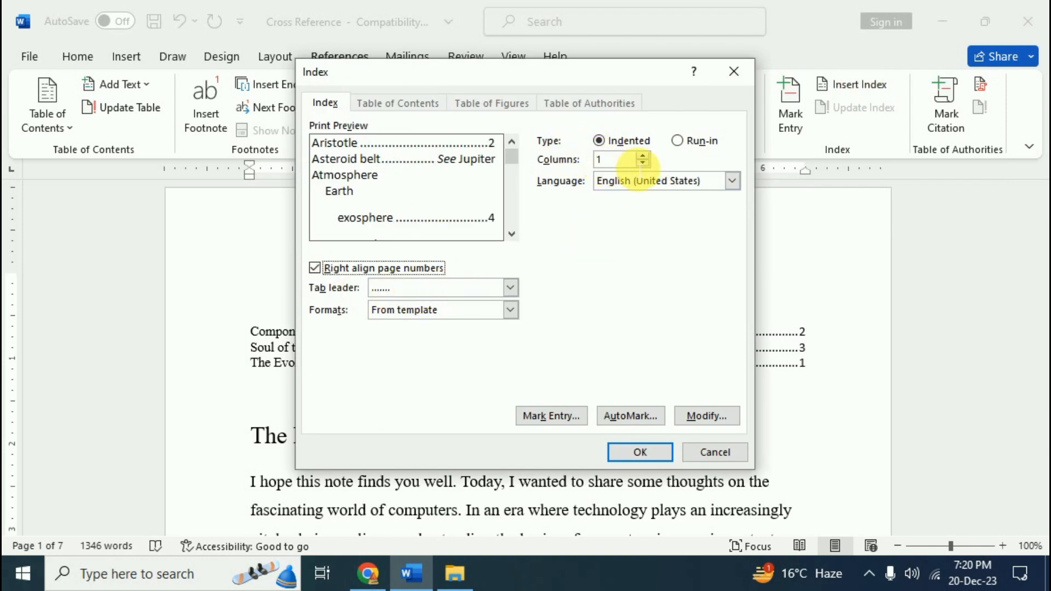
{"action": "left_click", "coordinate": [646, 452]}
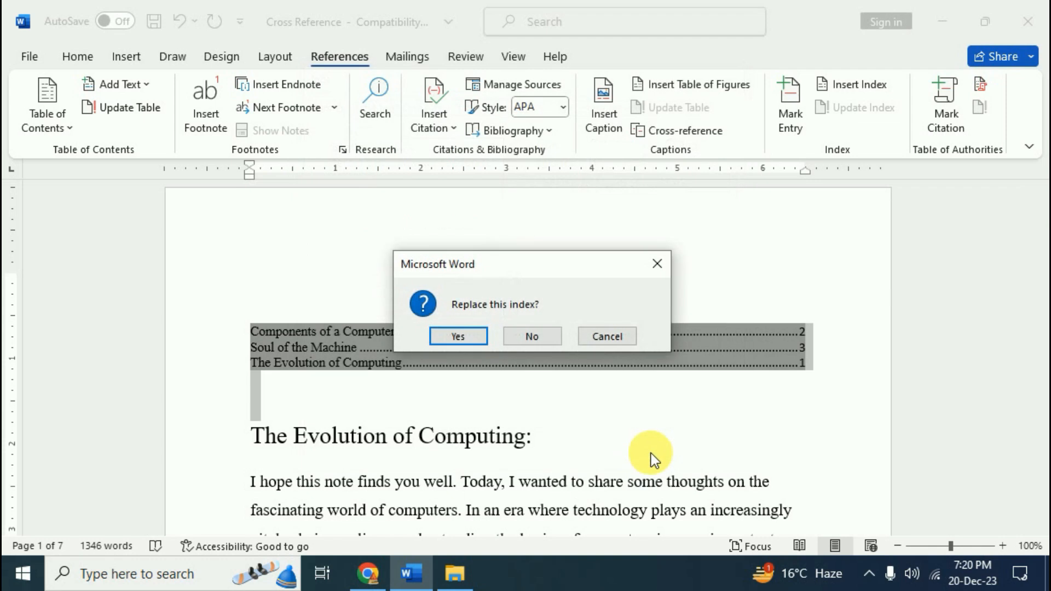
{"action": "left_click", "coordinate": [458, 336]}
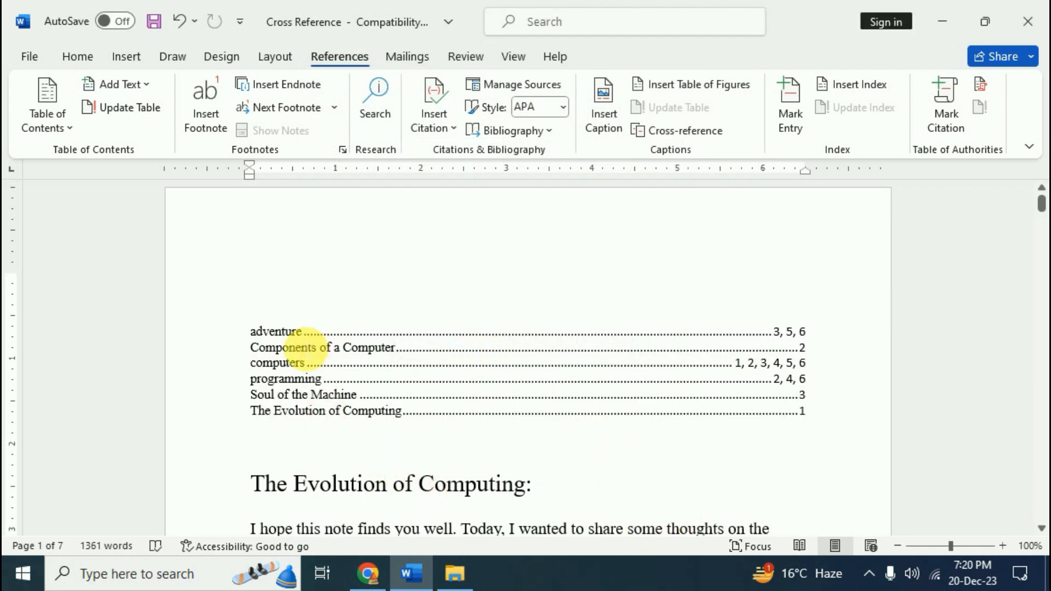
{"action": "left_click", "coordinate": [368, 347]}
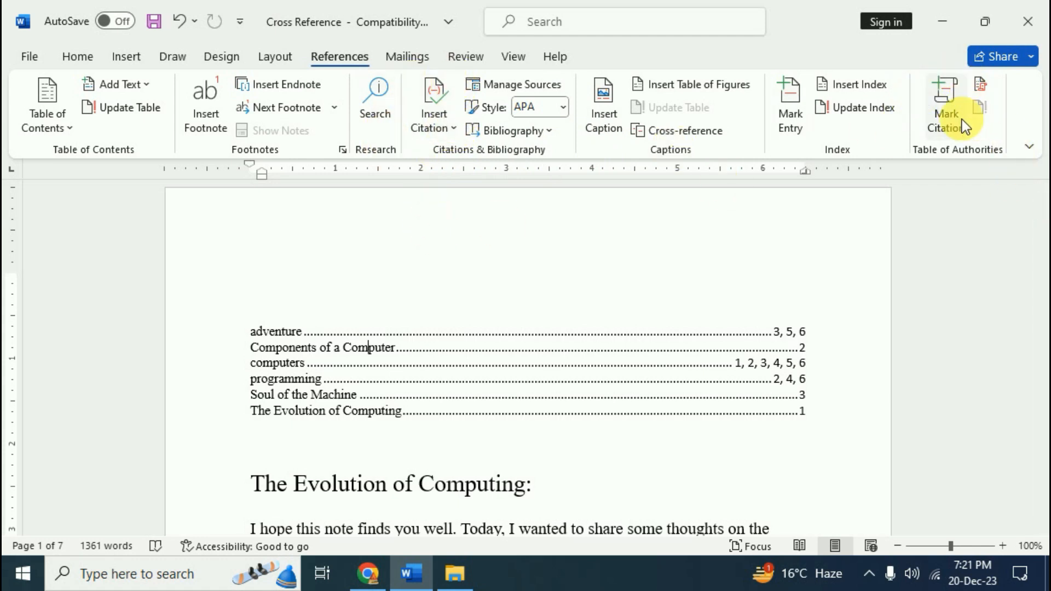
Undo the rebuilt index and select the word 'Software' in its heading
{"action": "key", "text": "ctrl+z"}
{"action": "scroll", "coordinate": [473, 358], "scroll_direction": "down", "scroll_amount": 3}
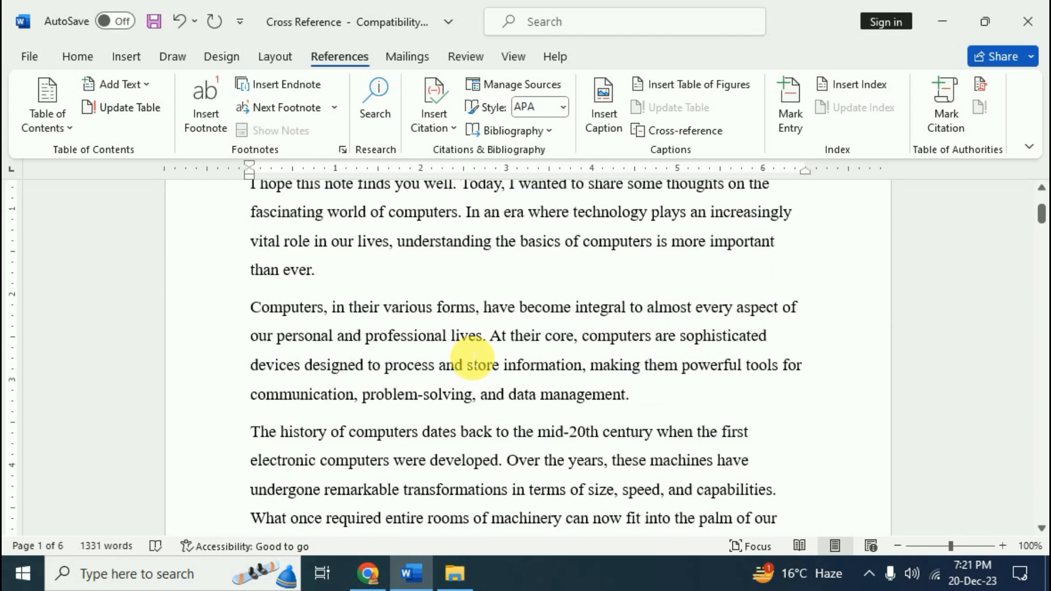
{"action": "scroll", "coordinate": [472, 378], "scroll_direction": "up", "scroll_amount": 2}
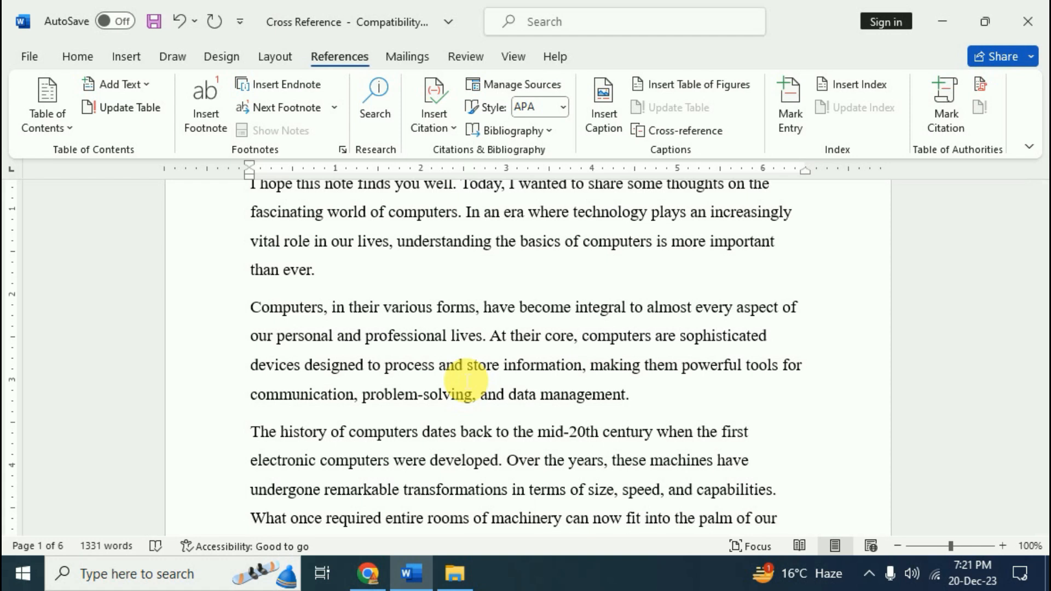
{"action": "scroll", "coordinate": [466, 379], "scroll_direction": "down", "scroll_amount": 3}
{"action": "scroll", "coordinate": [476, 361], "scroll_direction": "up", "scroll_amount": 5}
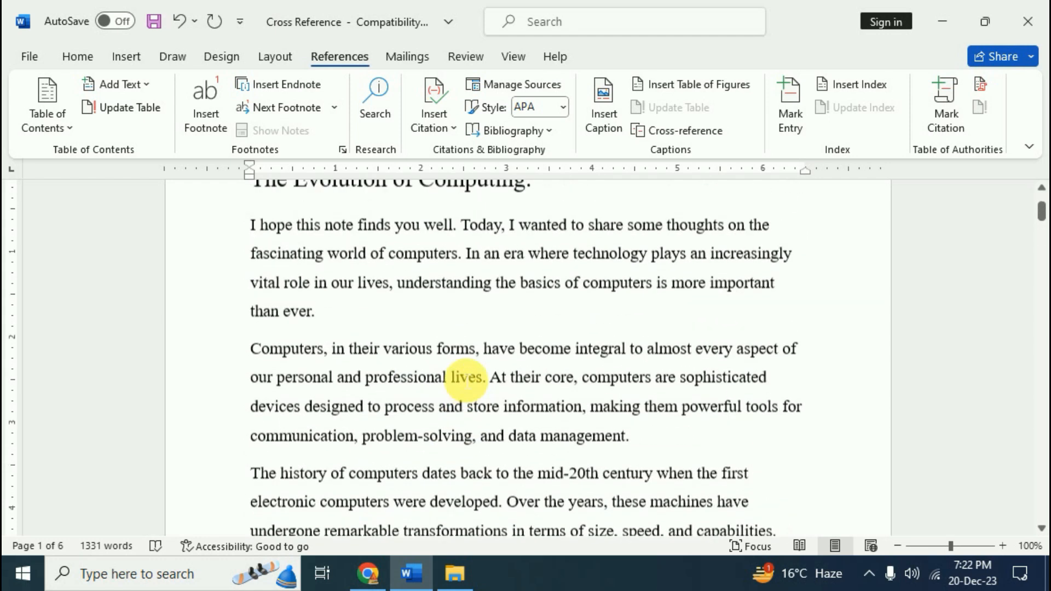
{"action": "scroll", "coordinate": [465, 383], "scroll_direction": "down", "scroll_amount": 10}
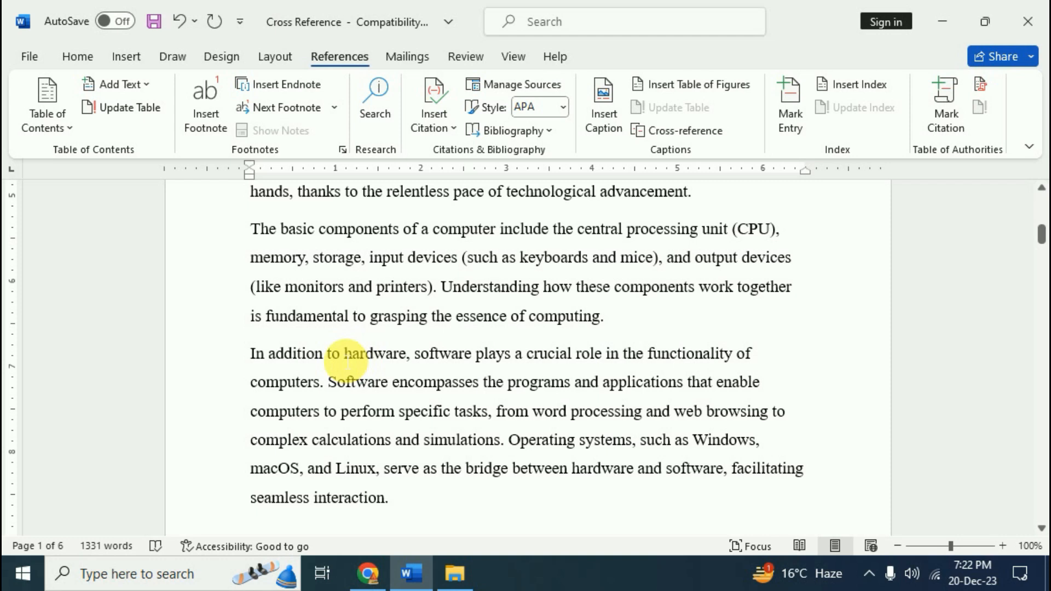
{"action": "left_click_drag", "start_coordinate": [350, 360], "coordinate": [408, 356]}
{"action": "scroll", "coordinate": [429, 422], "scroll_direction": "down", "scroll_amount": 10}
{"action": "scroll", "coordinate": [444, 427], "scroll_direction": "down", "scroll_amount": 8}
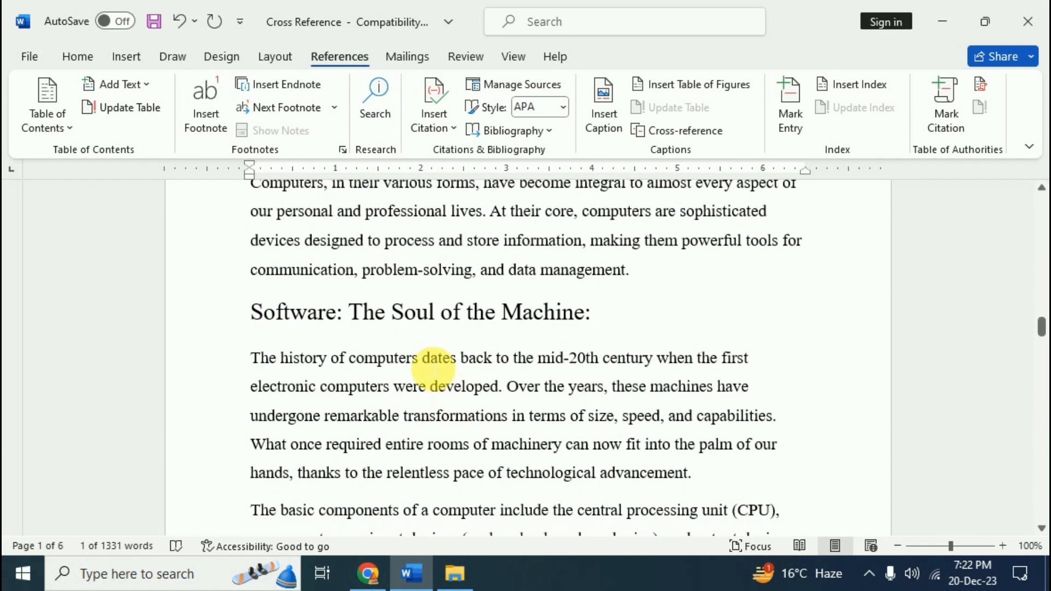
{"action": "left_click_drag", "start_coordinate": [339, 319], "coordinate": [262, 312]}
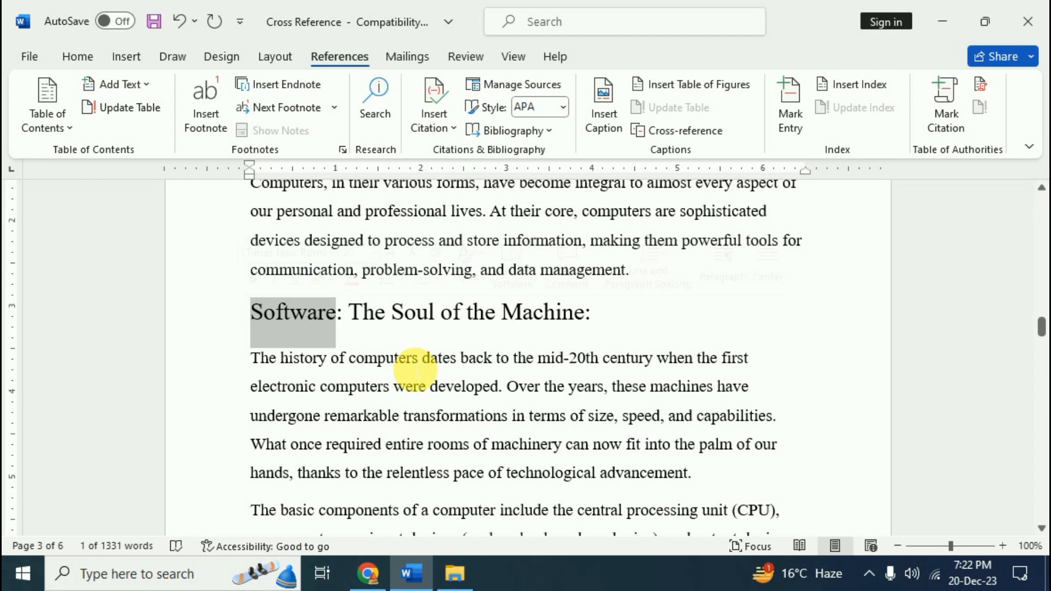
Mark 'Software' as a Cases citation and hide the field codes
{"action": "left_click", "coordinate": [941, 107]}
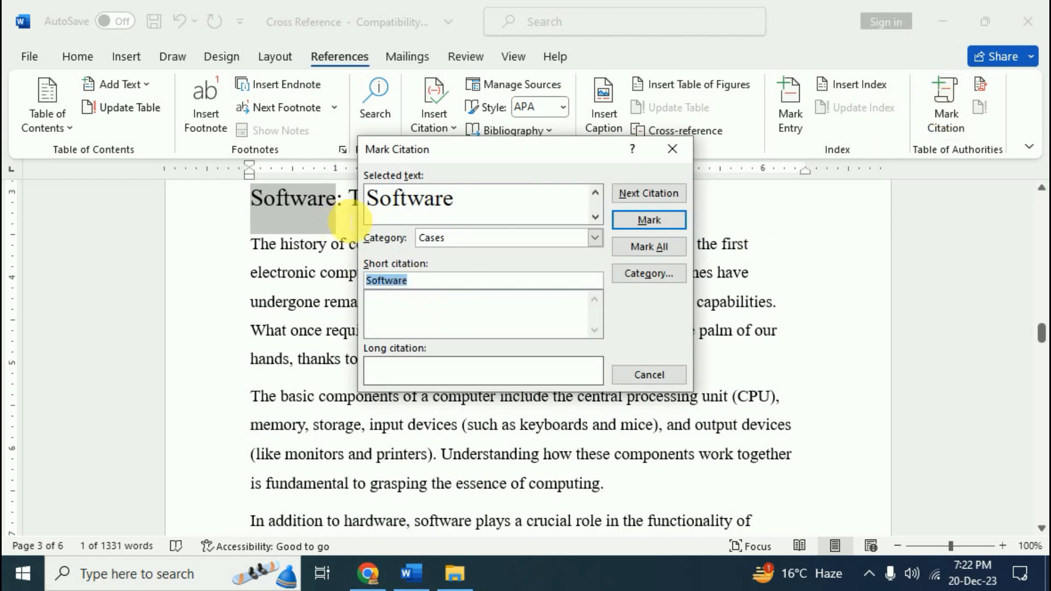
{"action": "left_click", "coordinate": [595, 239]}
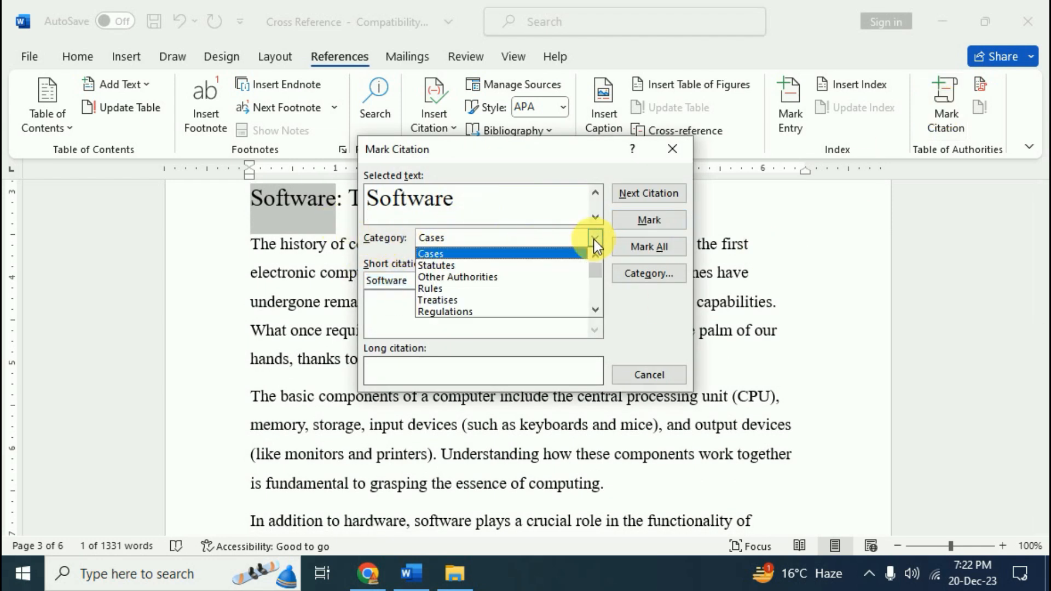
{"action": "left_click", "coordinate": [438, 255]}
{"action": "left_click", "coordinate": [665, 218]}
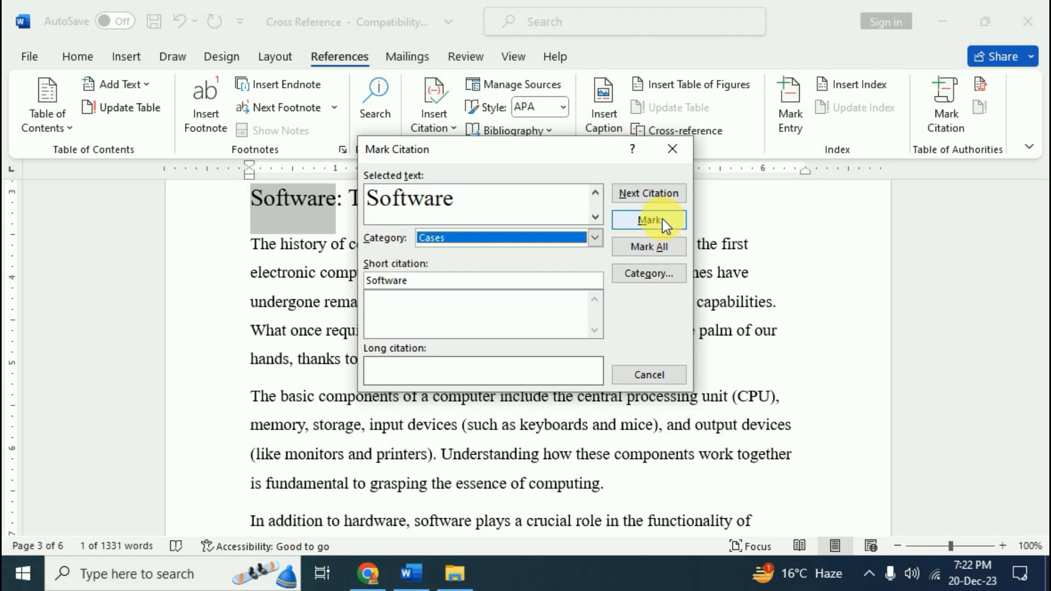
{"action": "left_click", "coordinate": [662, 219]}
{"action": "left_click", "coordinate": [649, 378]}
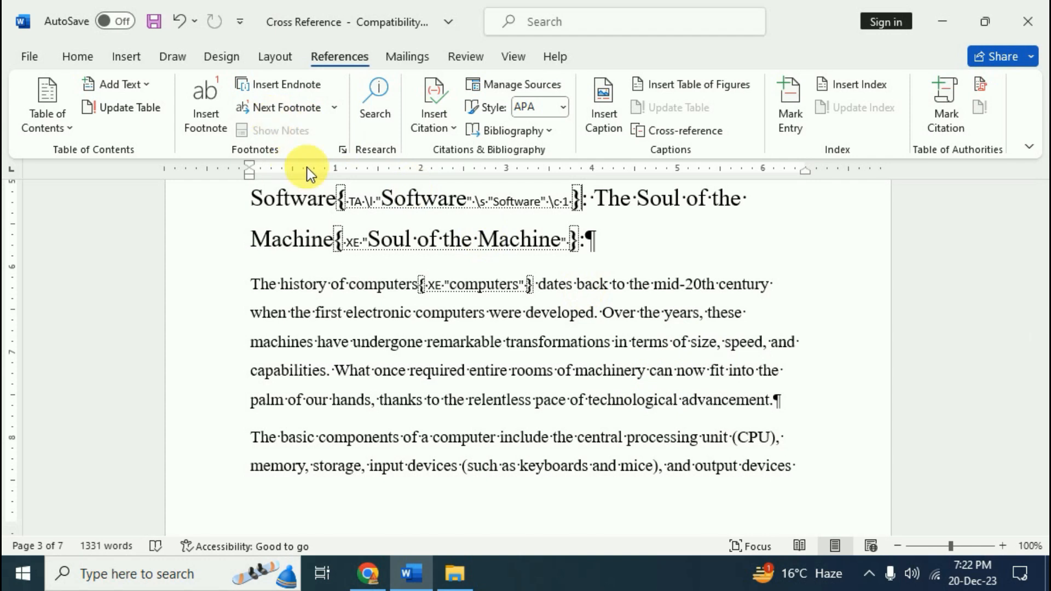
{"action": "left_click", "coordinate": [77, 57]}
{"action": "left_click", "coordinate": [483, 134]}
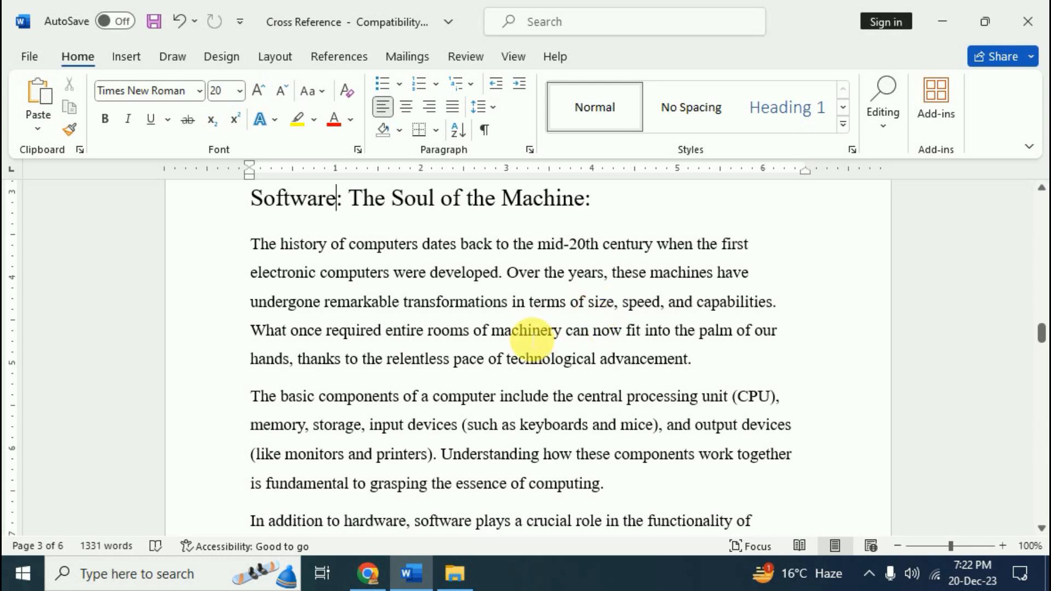
Mark the heading 'Computers in Society' as a Cases citation
{"action": "scroll", "coordinate": [526, 331], "scroll_direction": "down", "scroll_amount": 10}
{"action": "left_click", "coordinate": [256, 260]}
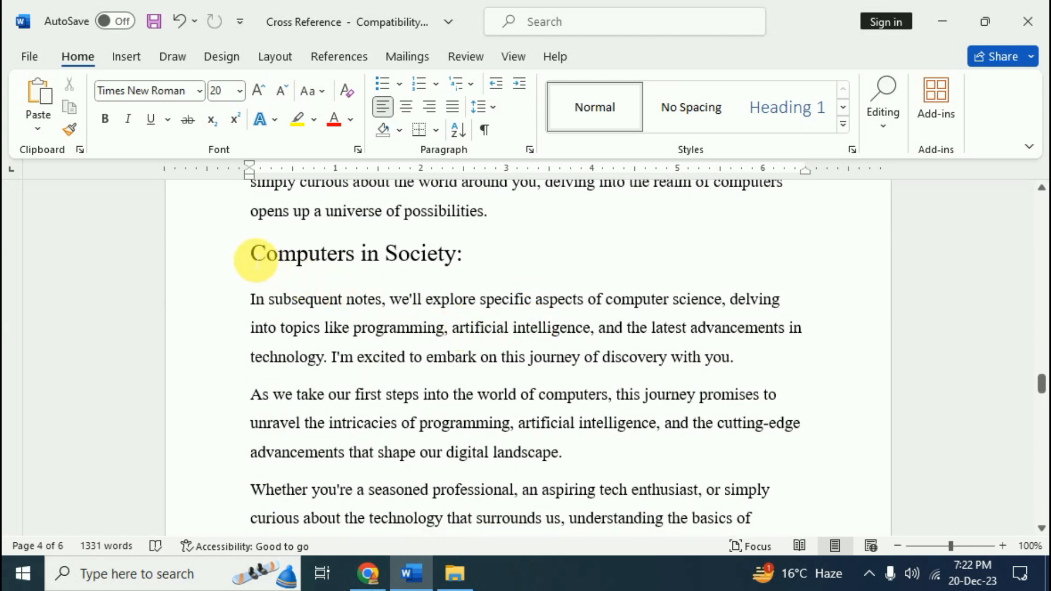
{"action": "left_click_drag", "start_coordinate": [254, 258], "coordinate": [441, 264]}
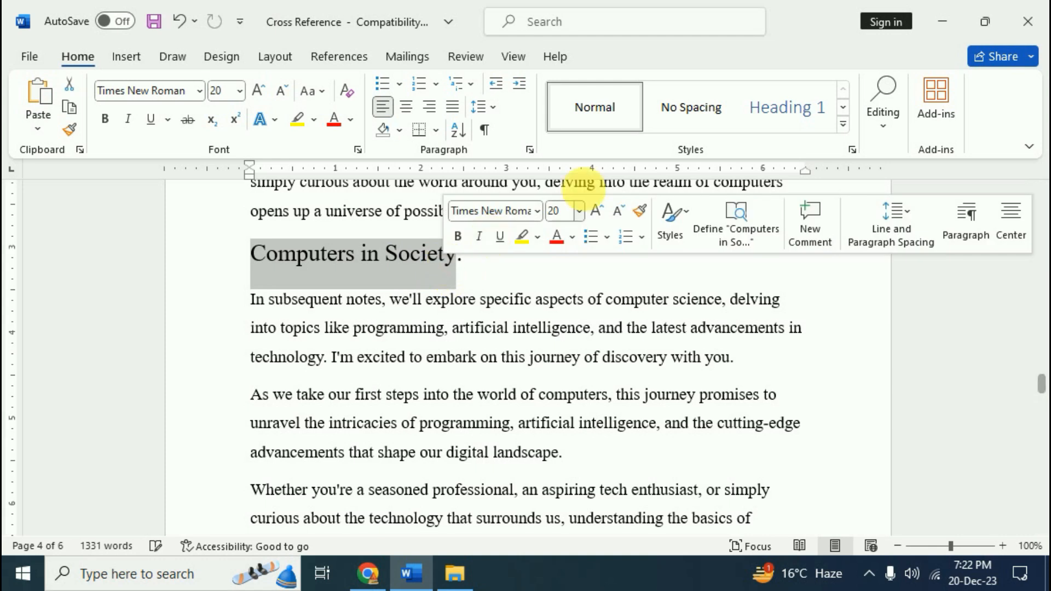
{"action": "left_click", "coordinate": [396, 56]}
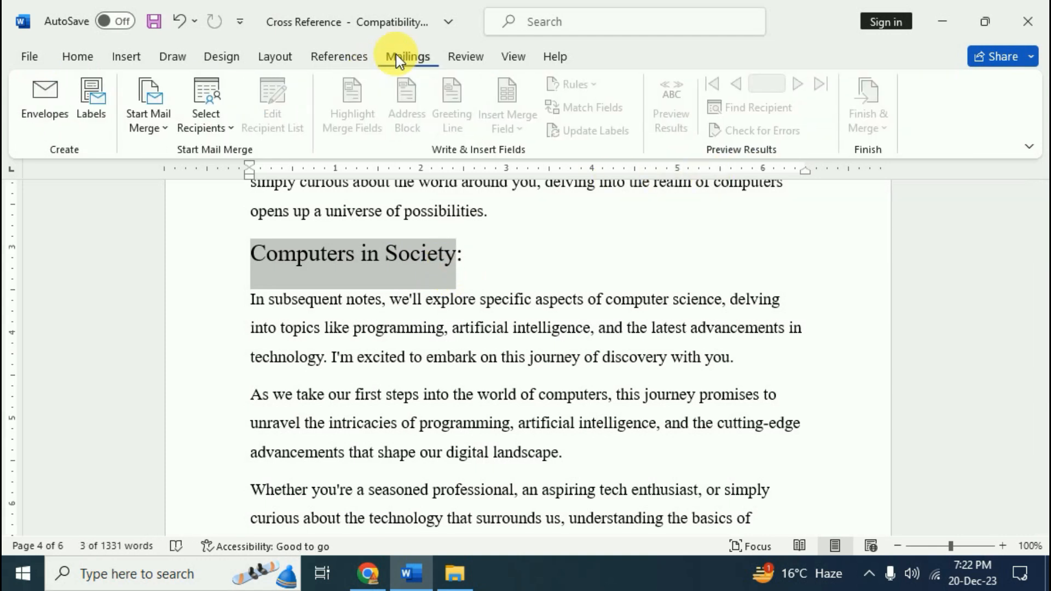
{"action": "left_click", "coordinate": [338, 57]}
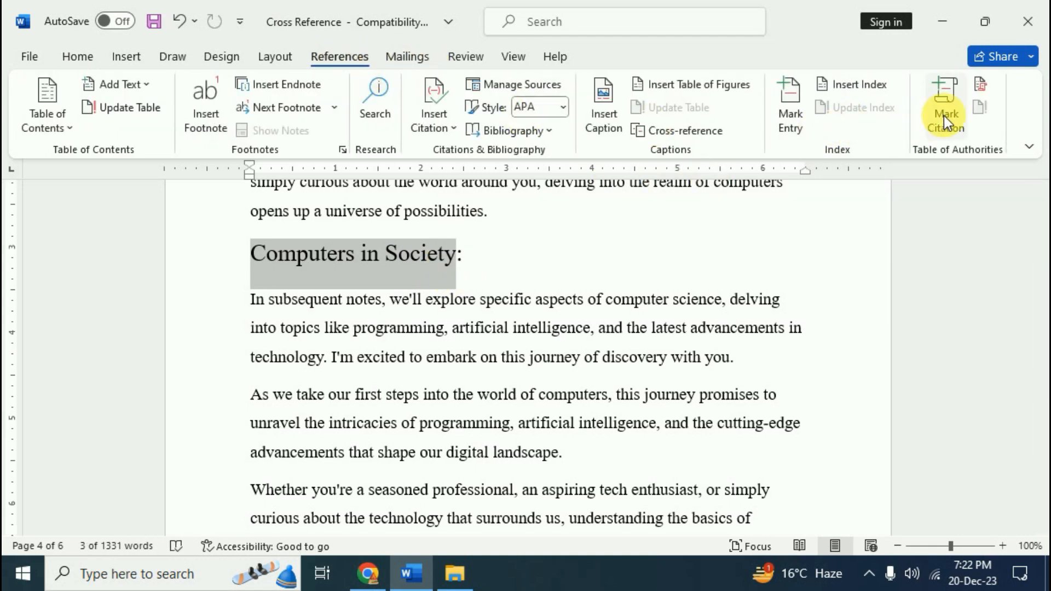
{"action": "left_click", "coordinate": [943, 116]}
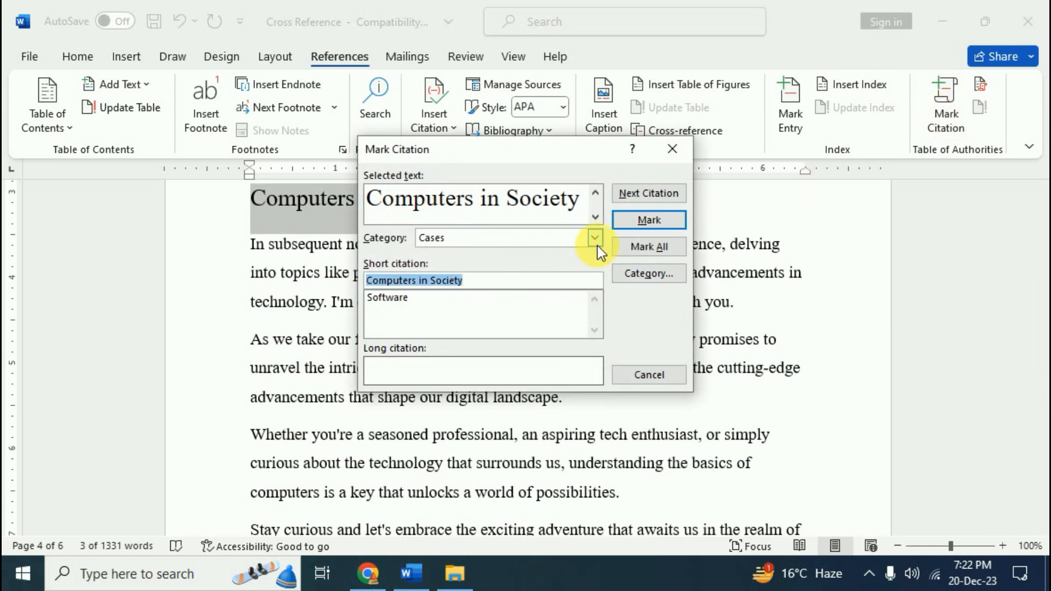
{"action": "left_click", "coordinate": [661, 222]}
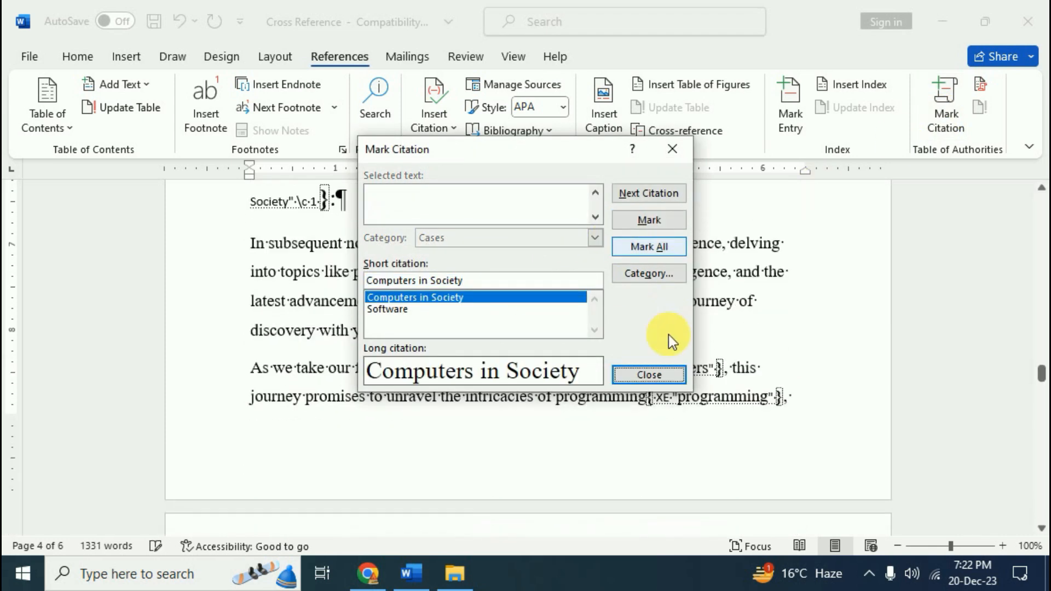
{"action": "left_click", "coordinate": [649, 375]}
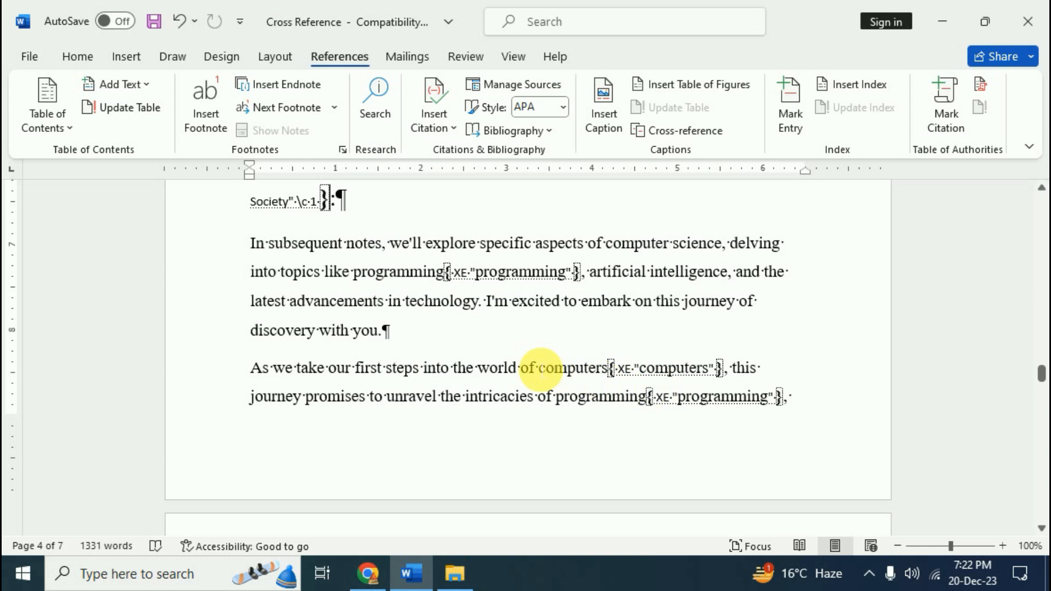
{"action": "key", "text": "ctrl+shift+8"}
Mark 'Journey' in the heading 'The Journey Ahead:' as a Cases citation
{"action": "scroll", "coordinate": [542, 370], "scroll_direction": "up", "scroll_amount": 1}
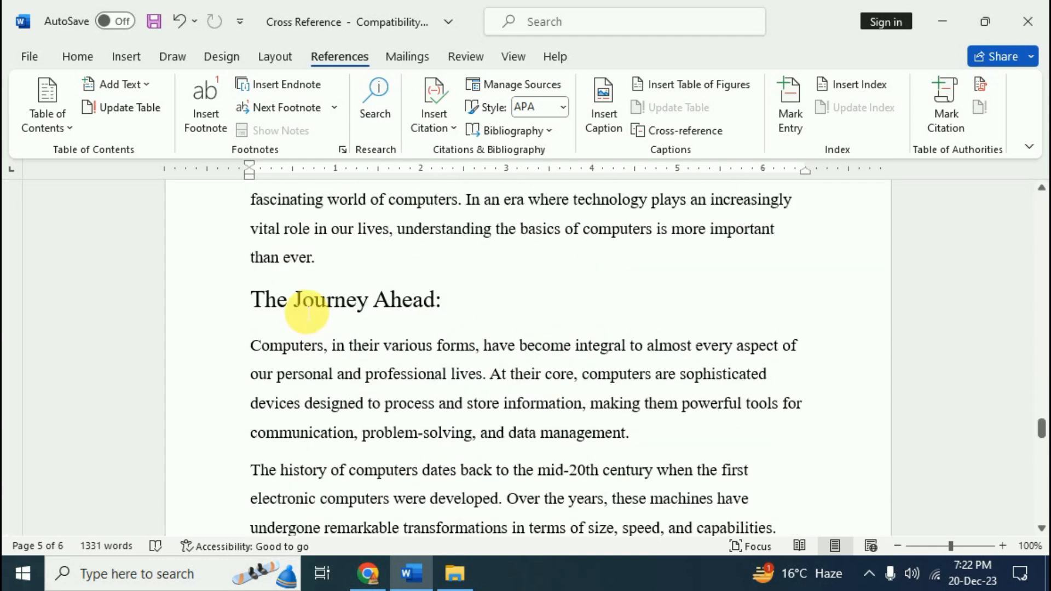
{"action": "left_click_drag", "start_coordinate": [302, 303], "coordinate": [369, 300]}
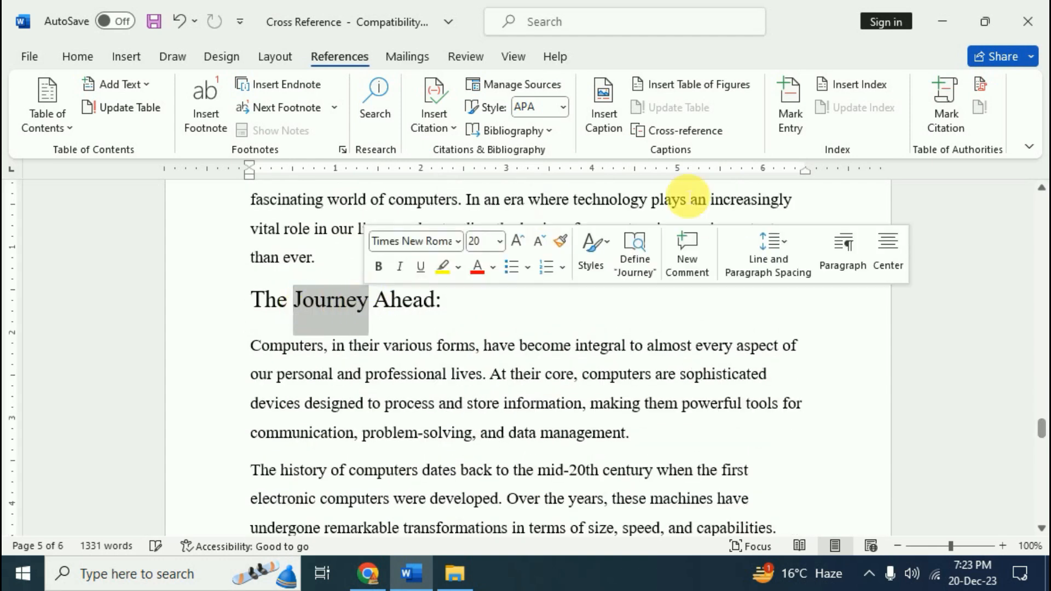
{"action": "left_click", "coordinate": [957, 119]}
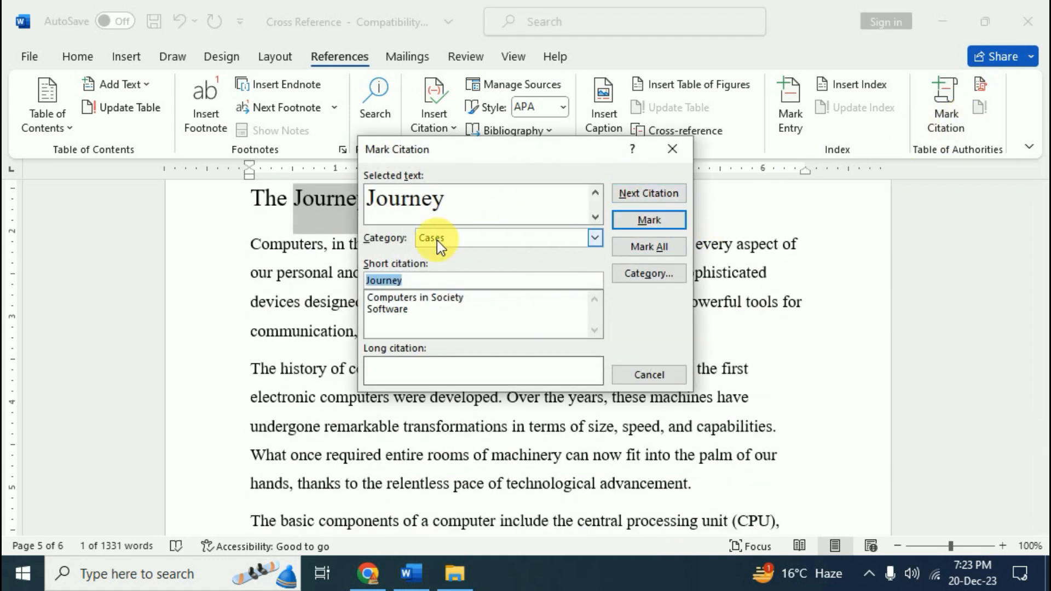
{"action": "left_click", "coordinate": [658, 220]}
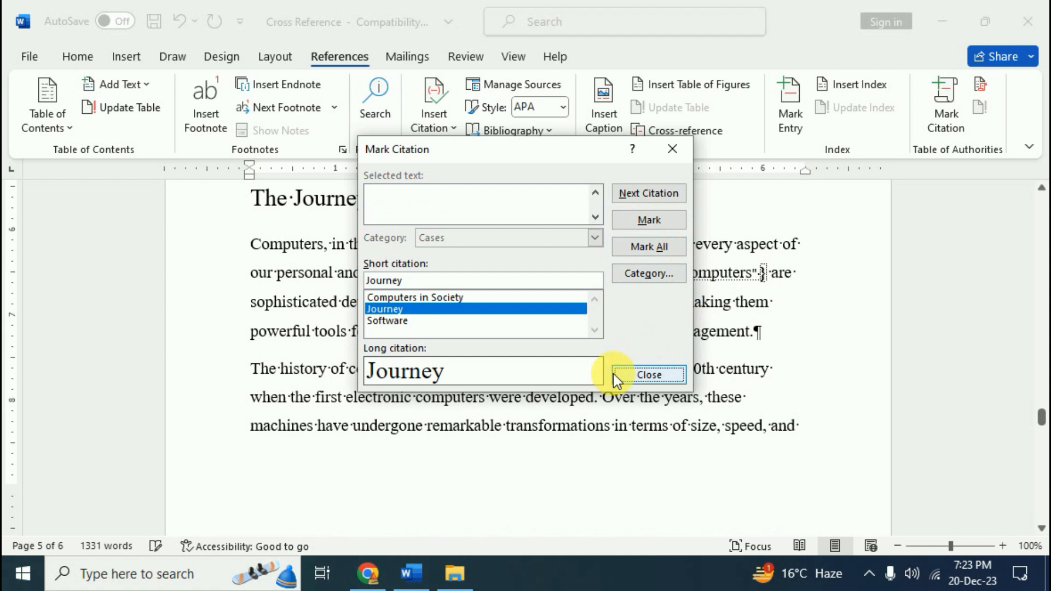
{"action": "left_click", "coordinate": [654, 378]}
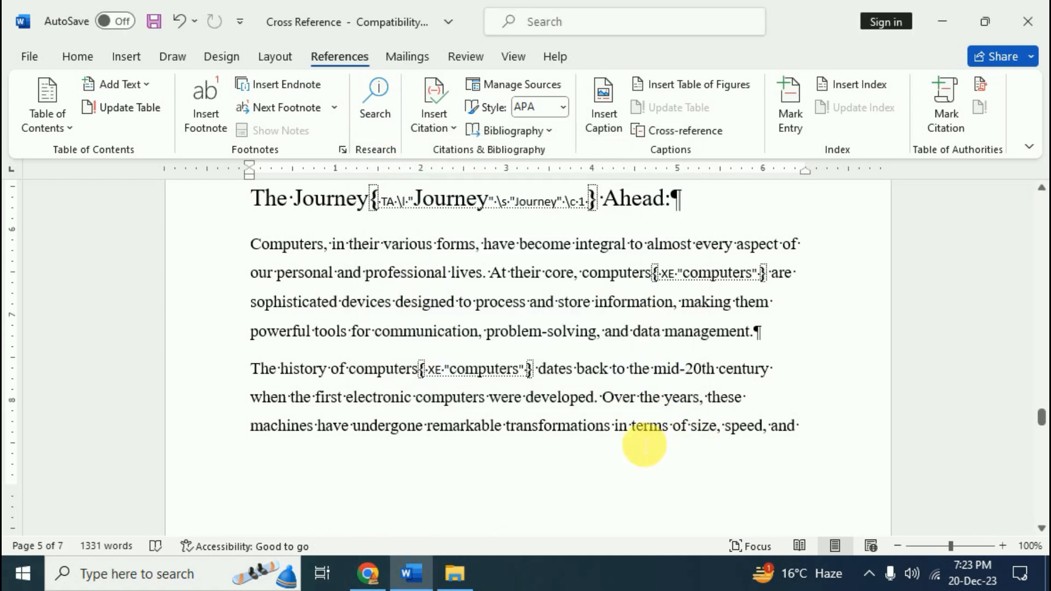
{"action": "key", "text": "ctrl+shift+8"}
{"action": "scroll", "coordinate": [640, 440], "scroll_direction": "down", "scroll_amount": 10}
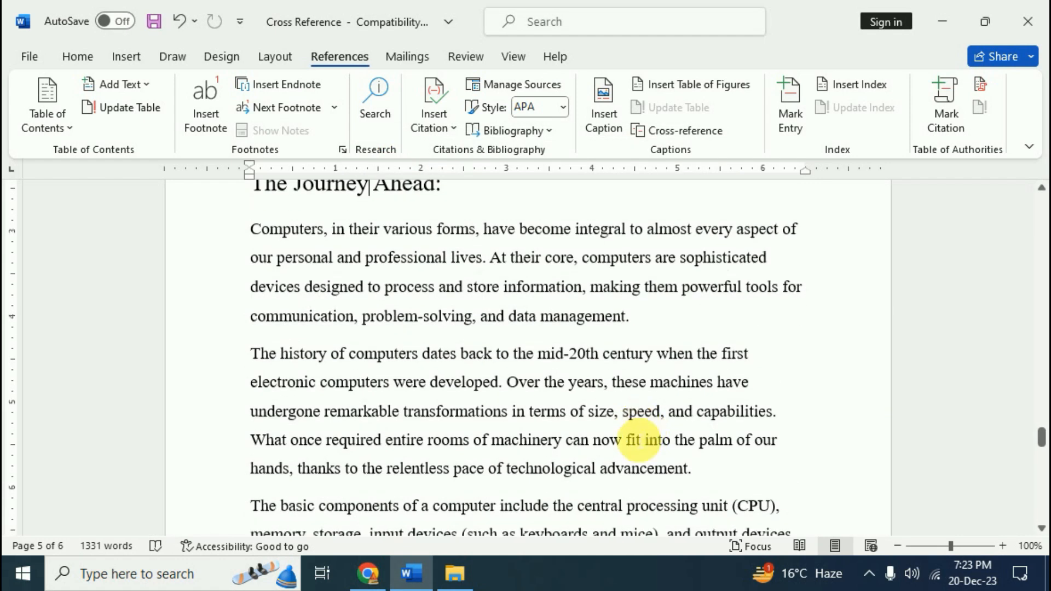
Mark 'seasoned professional' as a Regulations citation and hide the field codes
{"action": "scroll", "coordinate": [652, 413], "scroll_direction": "down", "scroll_amount": 2}
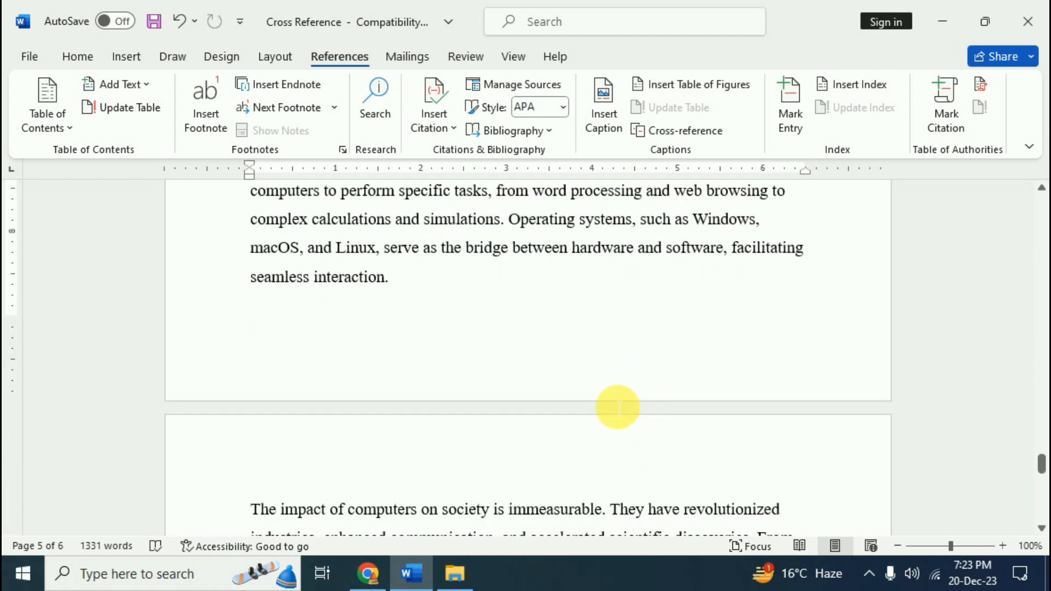
{"action": "scroll", "coordinate": [613, 408], "scroll_direction": "down", "scroll_amount": 15}
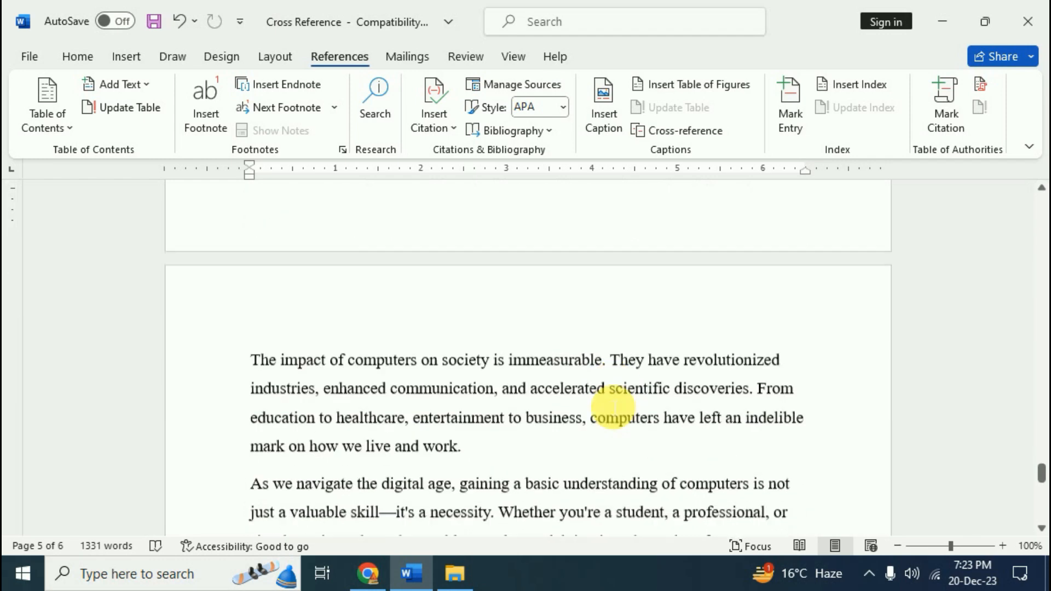
{"action": "scroll", "coordinate": [613, 407], "scroll_direction": "down", "scroll_amount": 4}
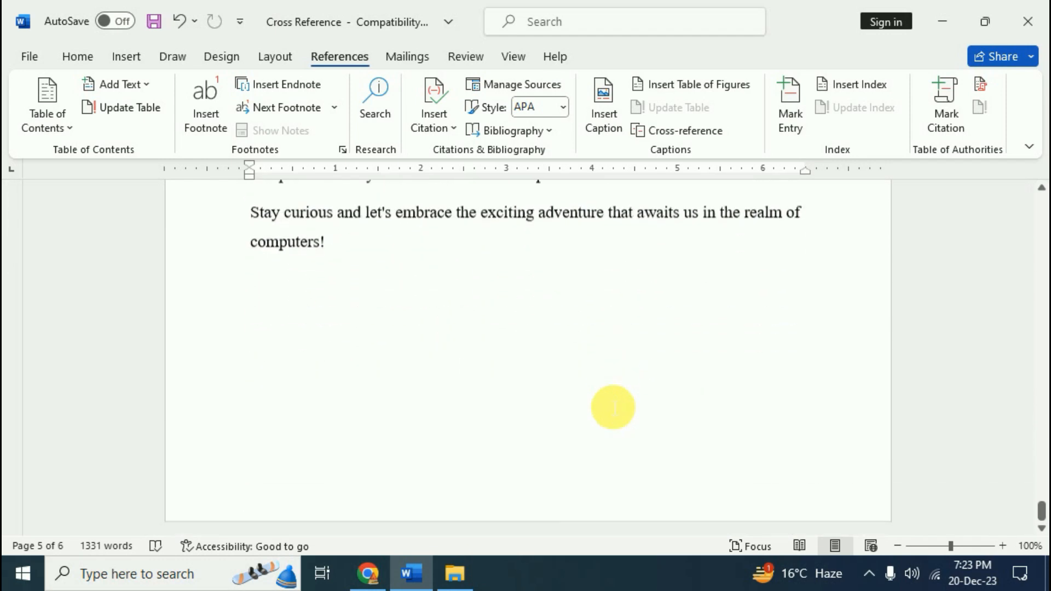
{"action": "scroll", "coordinate": [612, 407], "scroll_direction": "up", "scroll_amount": 18}
{"action": "scroll", "coordinate": [611, 380], "scroll_direction": "up", "scroll_amount": 15}
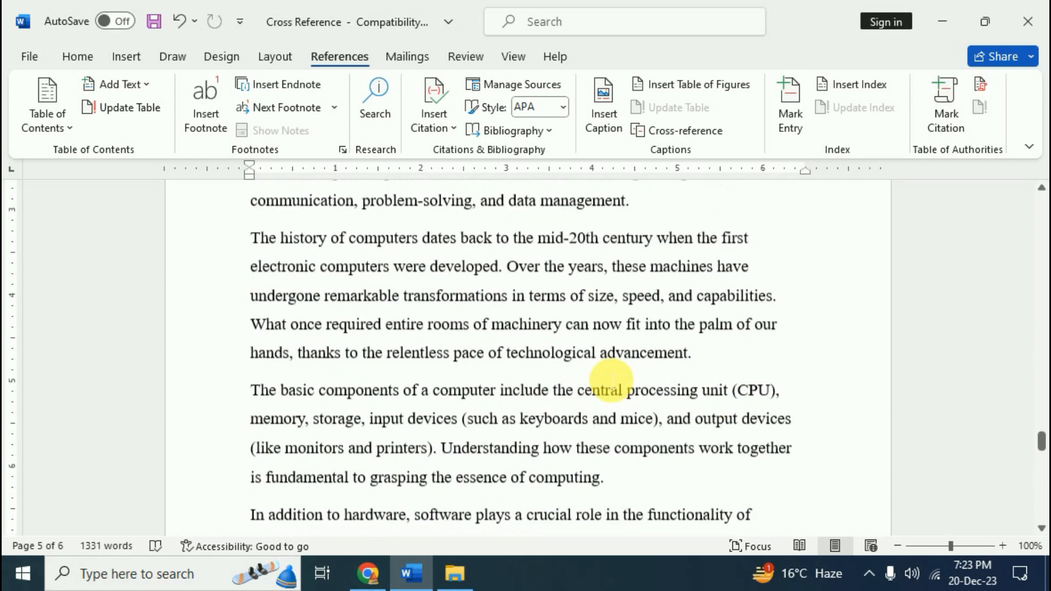
{"action": "scroll", "coordinate": [611, 381], "scroll_direction": "up", "scroll_amount": 3}
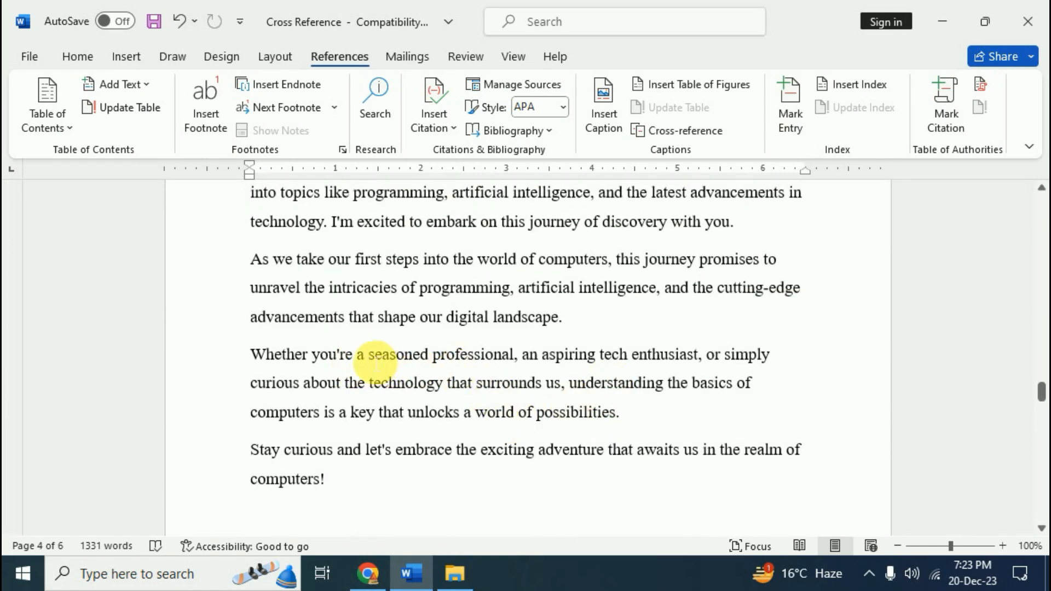
{"action": "left_click_drag", "start_coordinate": [376, 362], "coordinate": [512, 357]}
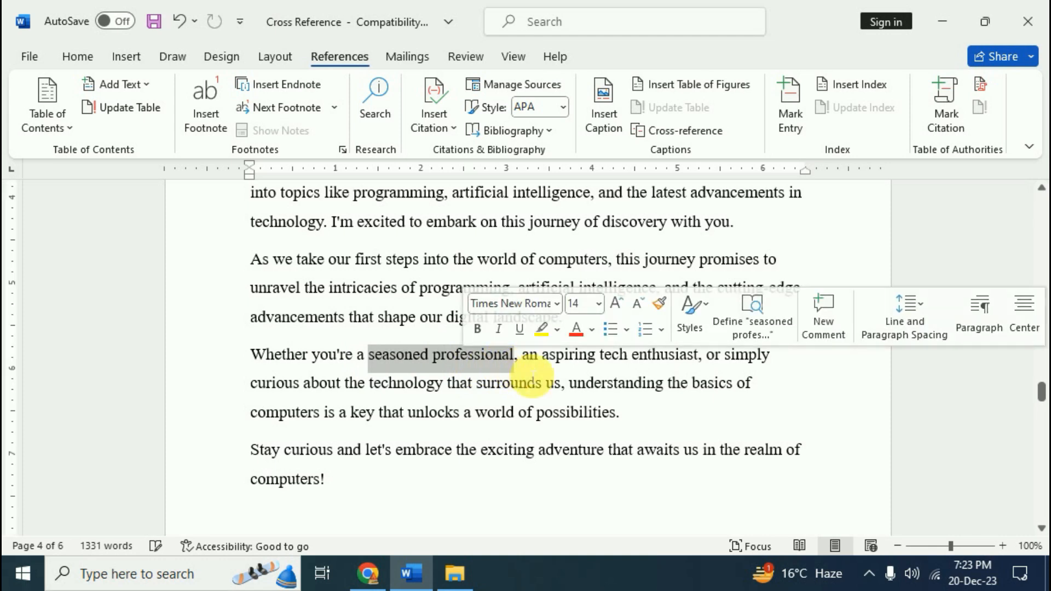
{"action": "left_click", "coordinate": [946, 112]}
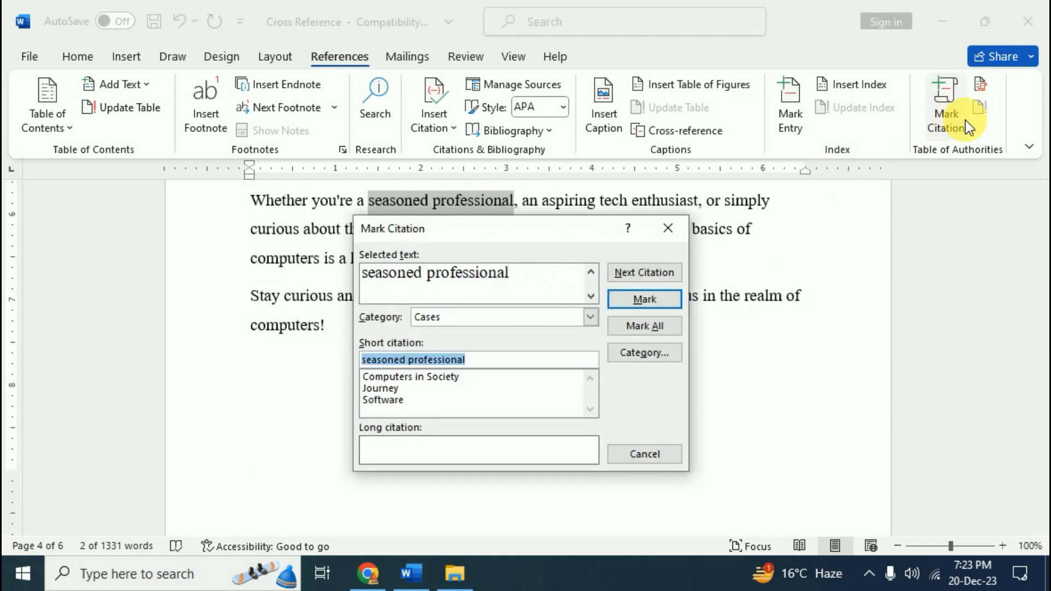
{"action": "left_click", "coordinate": [591, 317]}
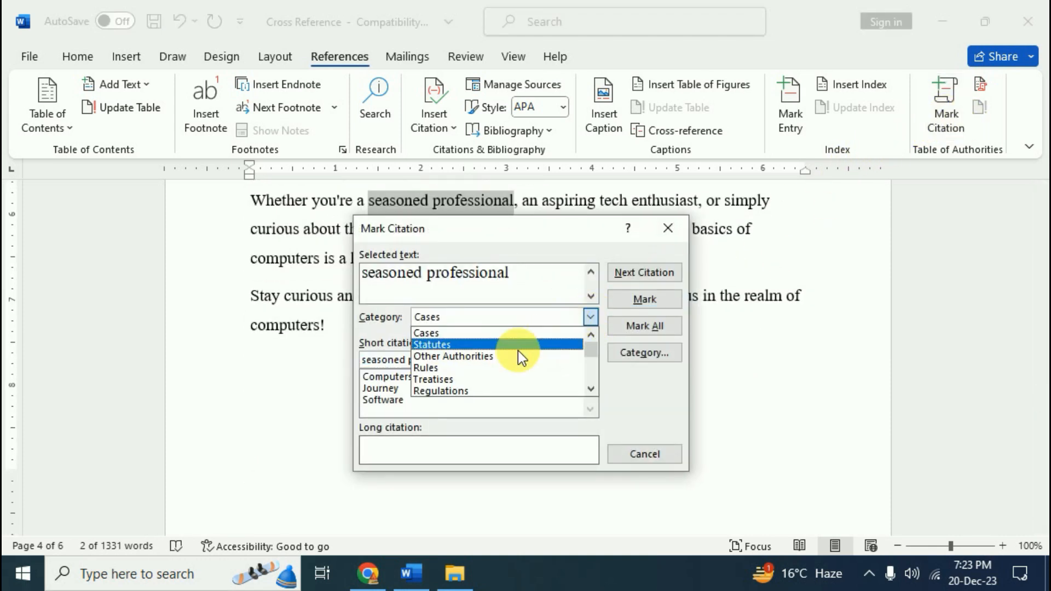
{"action": "left_click", "coordinate": [435, 391]}
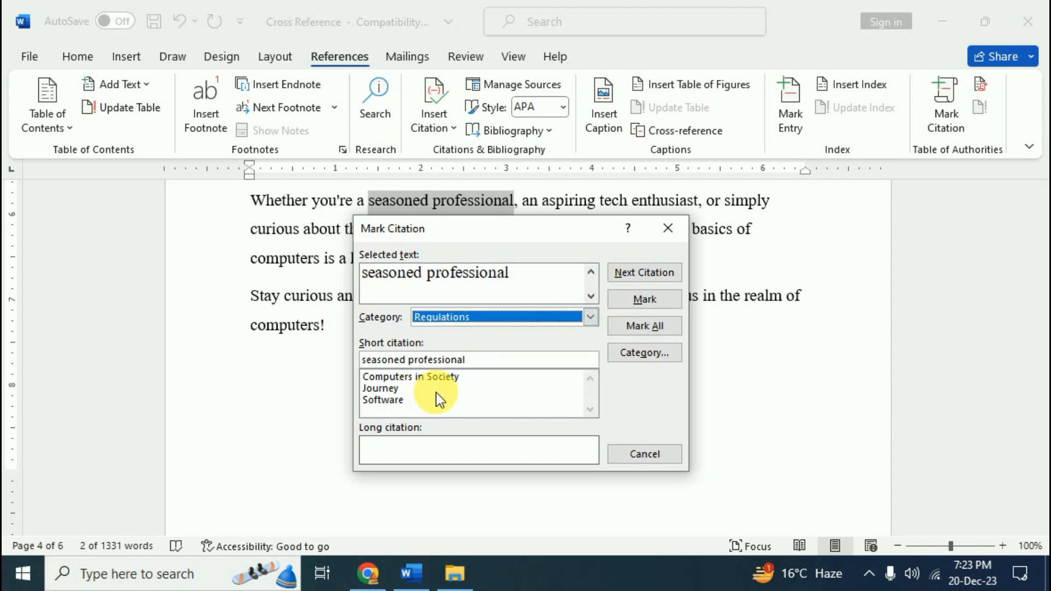
{"action": "left_click", "coordinate": [657, 305]}
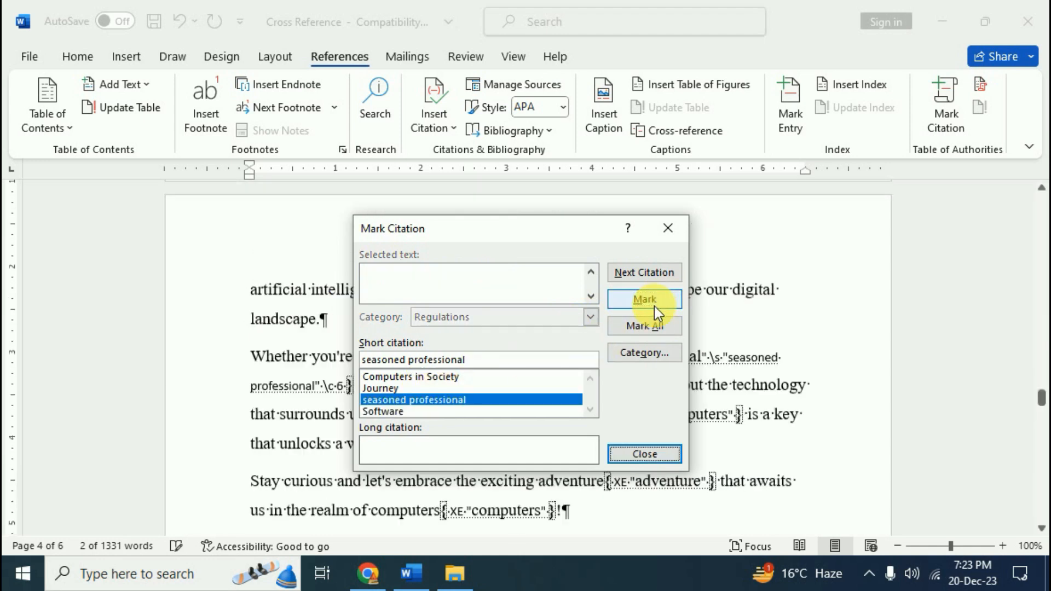
{"action": "left_click", "coordinate": [644, 454]}
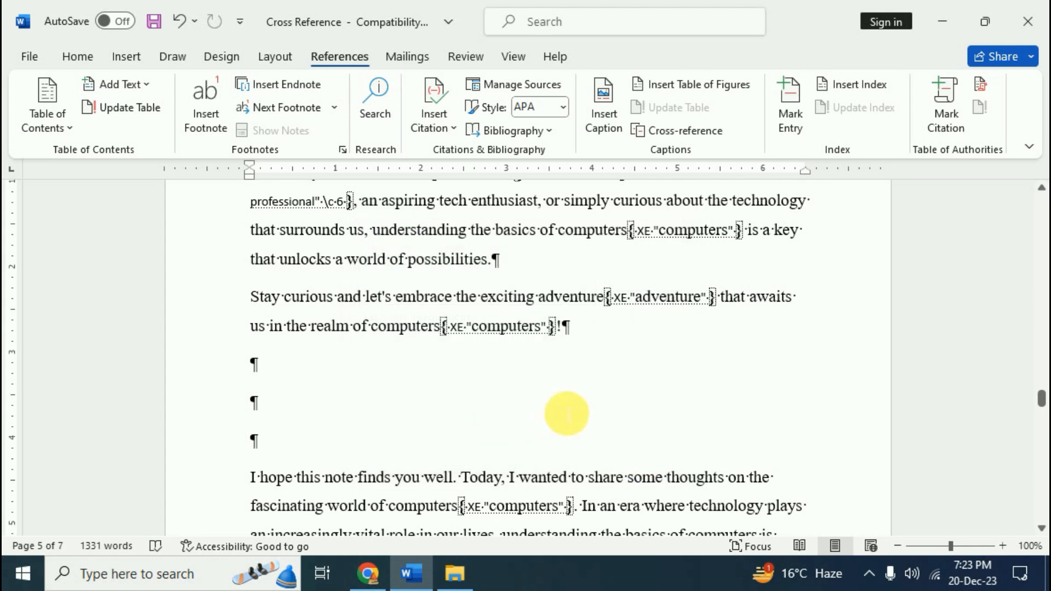
{"action": "key", "text": "ctrl+shift+8"}
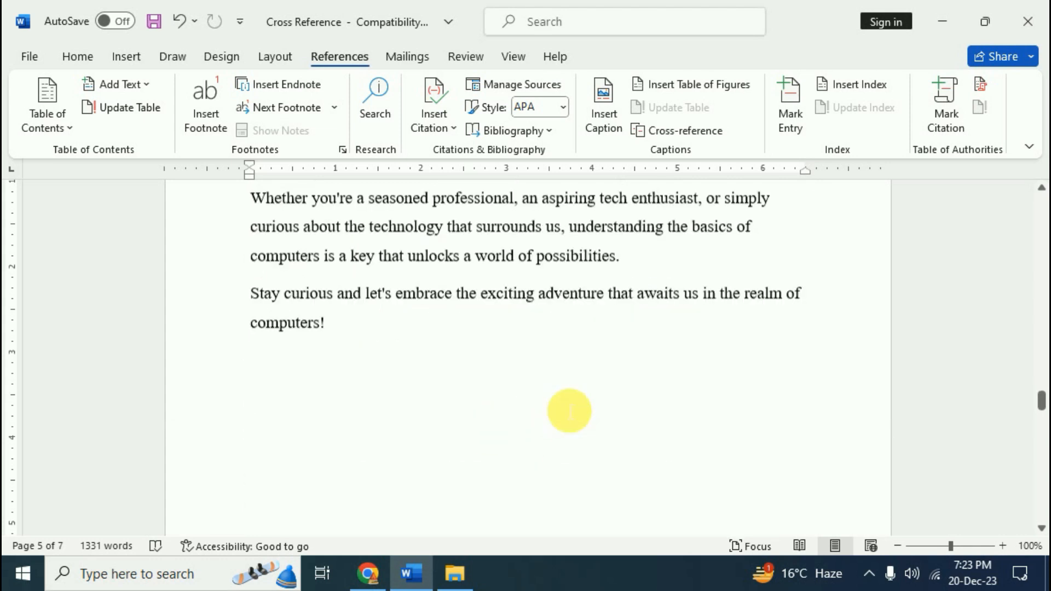
Mark 'artificial intelligence' as a Regulations citation
{"action": "left_click_drag", "start_coordinate": [579, 481], "coordinate": [643, 490]}
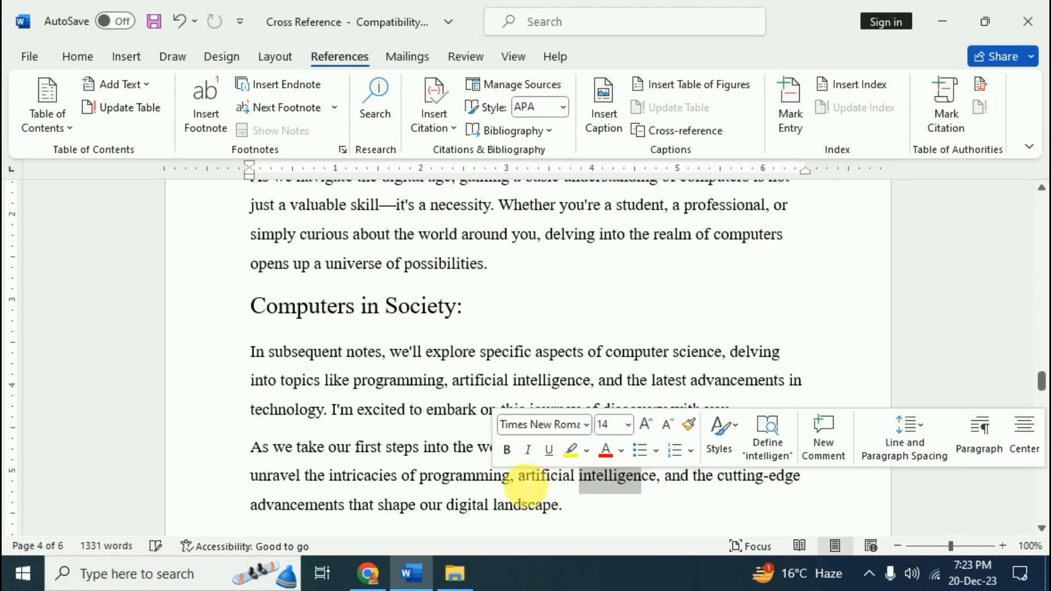
{"action": "left_click_drag", "start_coordinate": [528, 484], "coordinate": [654, 482]}
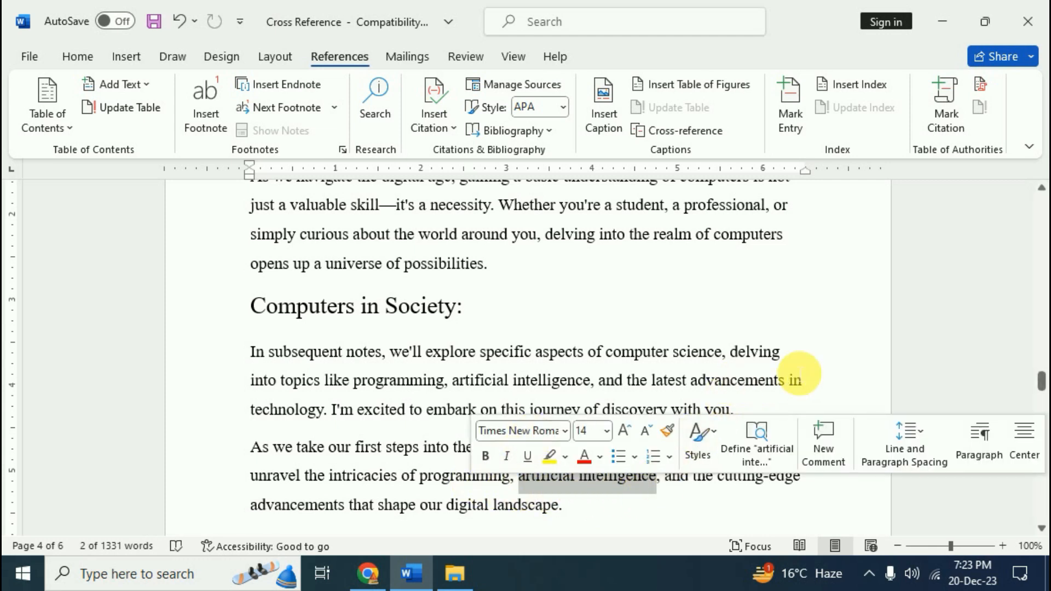
{"action": "left_click", "coordinate": [952, 116]}
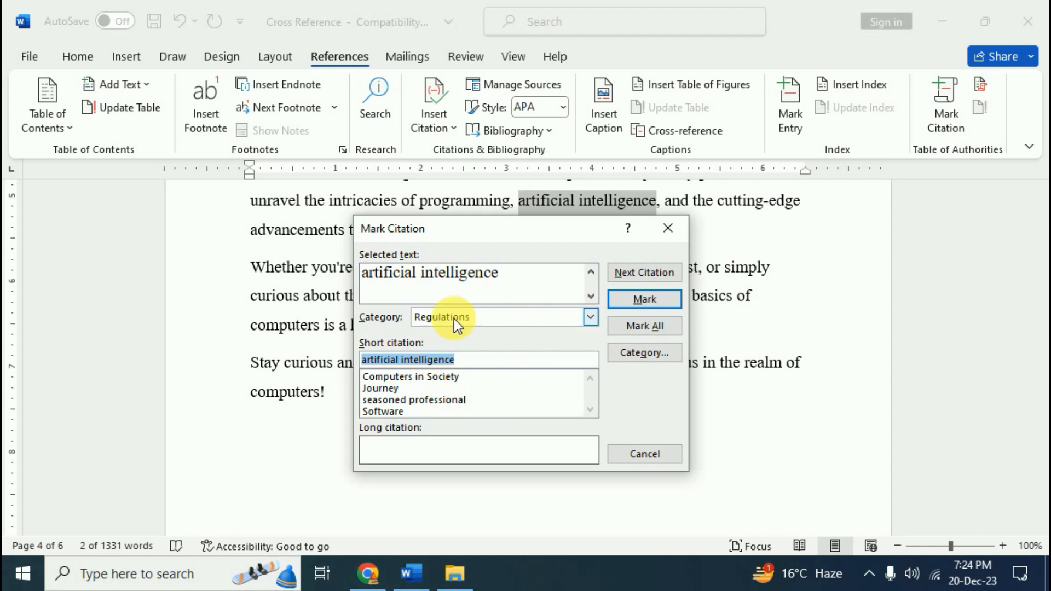
{"action": "left_click", "coordinate": [643, 301]}
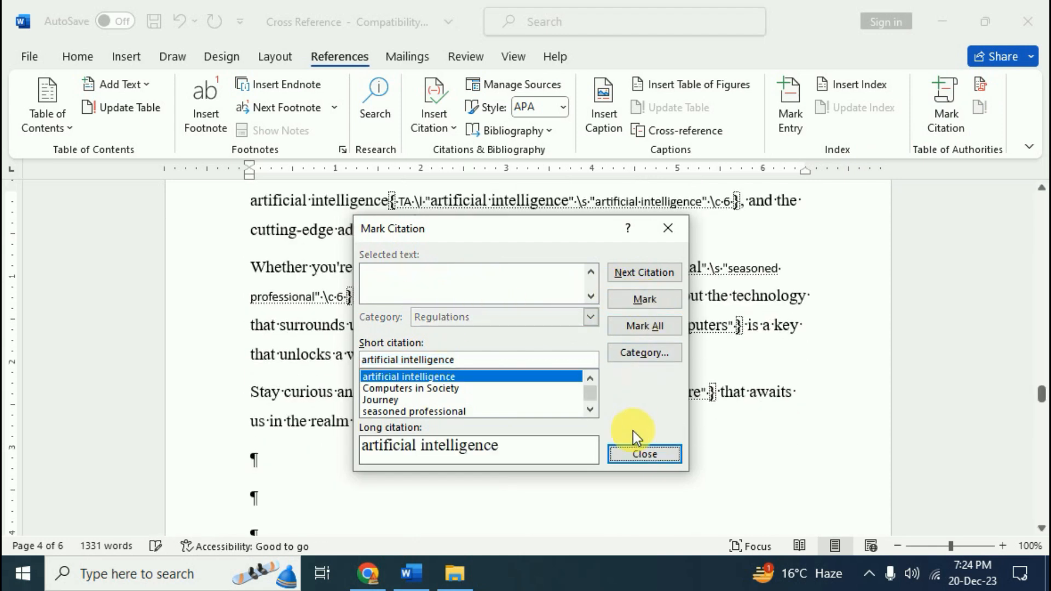
{"action": "left_click", "coordinate": [638, 453]}
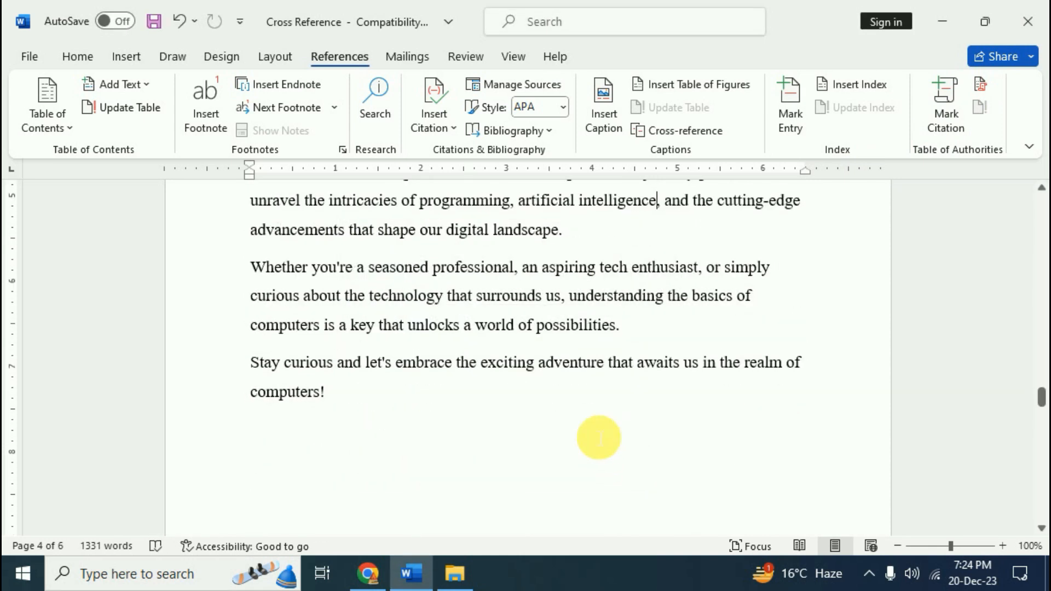
{"action": "scroll", "coordinate": [492, 416], "scroll_direction": "up", "scroll_amount": 5}
{"action": "scroll", "coordinate": [500, 425], "scroll_direction": "up", "scroll_amount": 10}
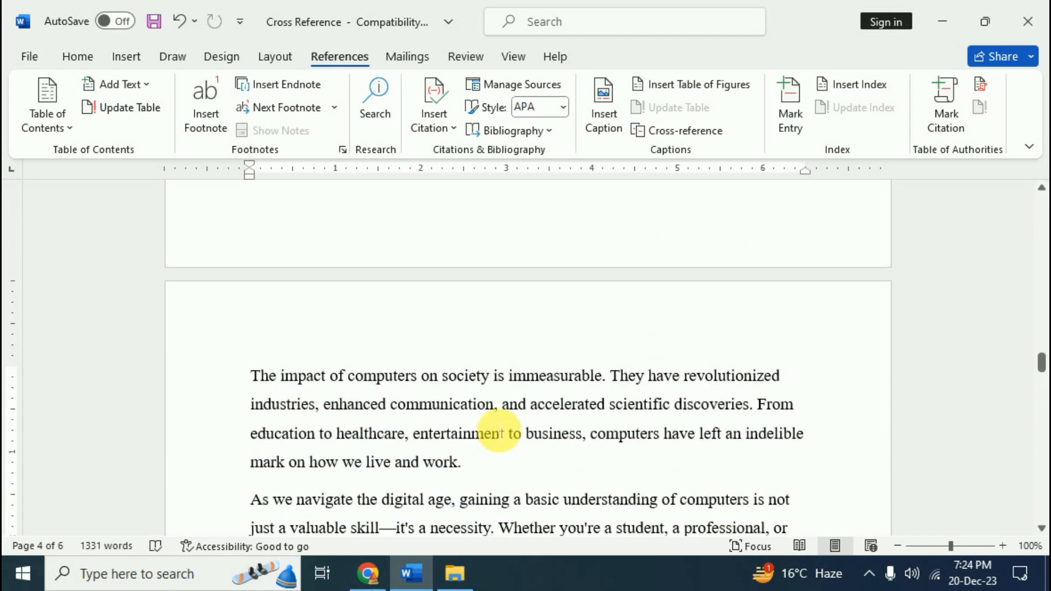
{"action": "scroll", "coordinate": [499, 426], "scroll_direction": "up", "scroll_amount": 5}
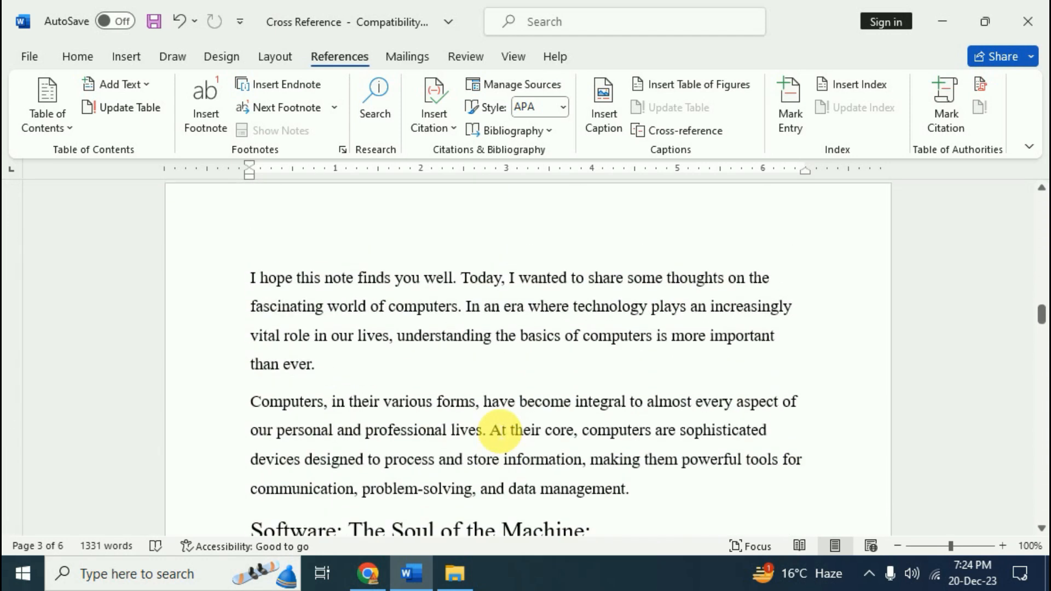
{"action": "scroll", "coordinate": [499, 430], "scroll_direction": "up", "scroll_amount": 2}
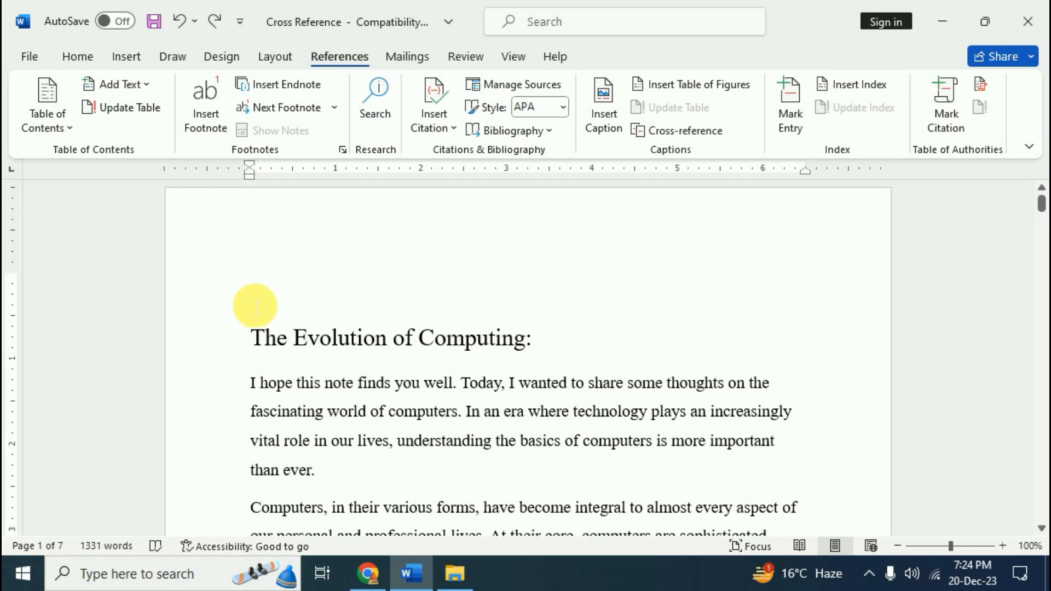
{"action": "left_click", "coordinate": [255, 305]}
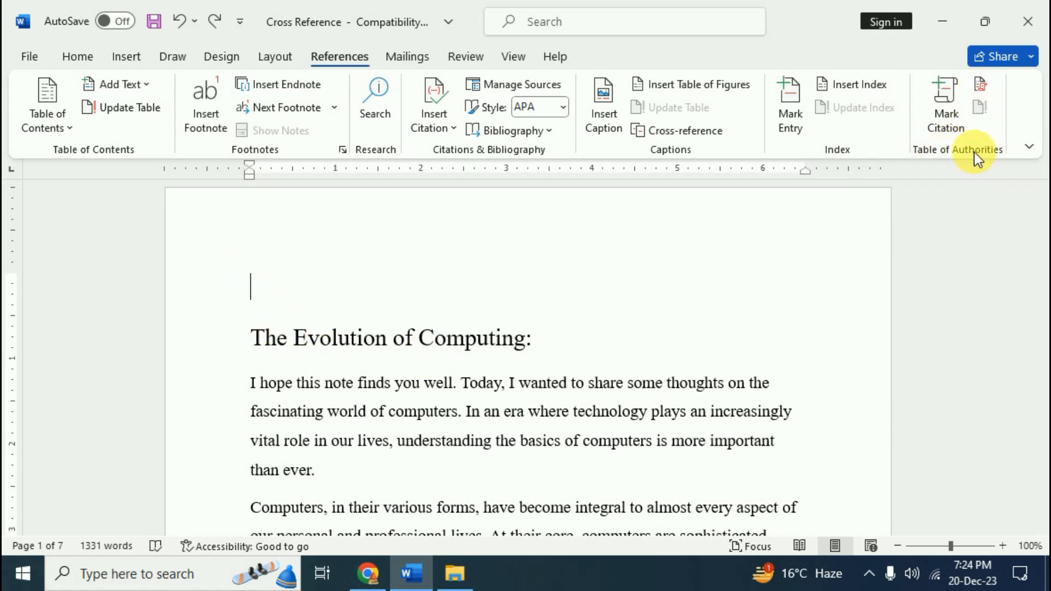
{"action": "left_click", "coordinate": [978, 85]}
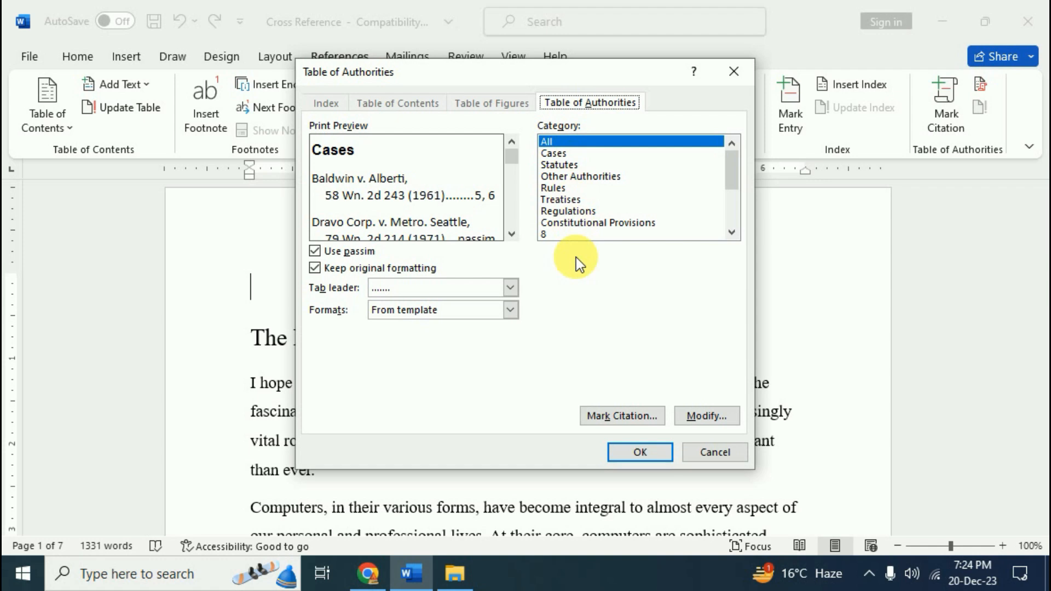
{"action": "left_click", "coordinate": [640, 452]}
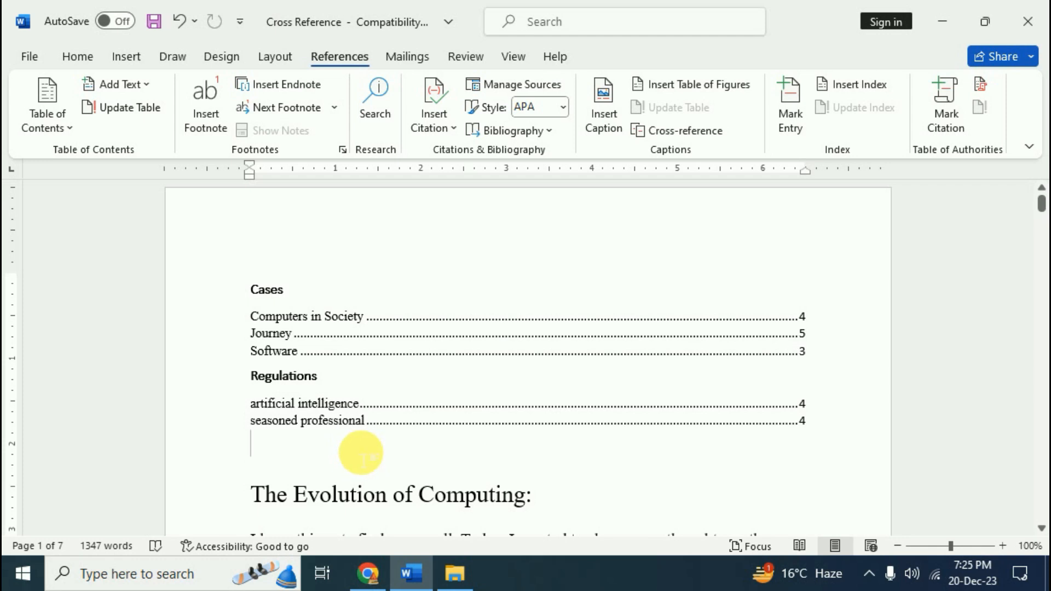
{"action": "key", "text": "ctrl+z"}
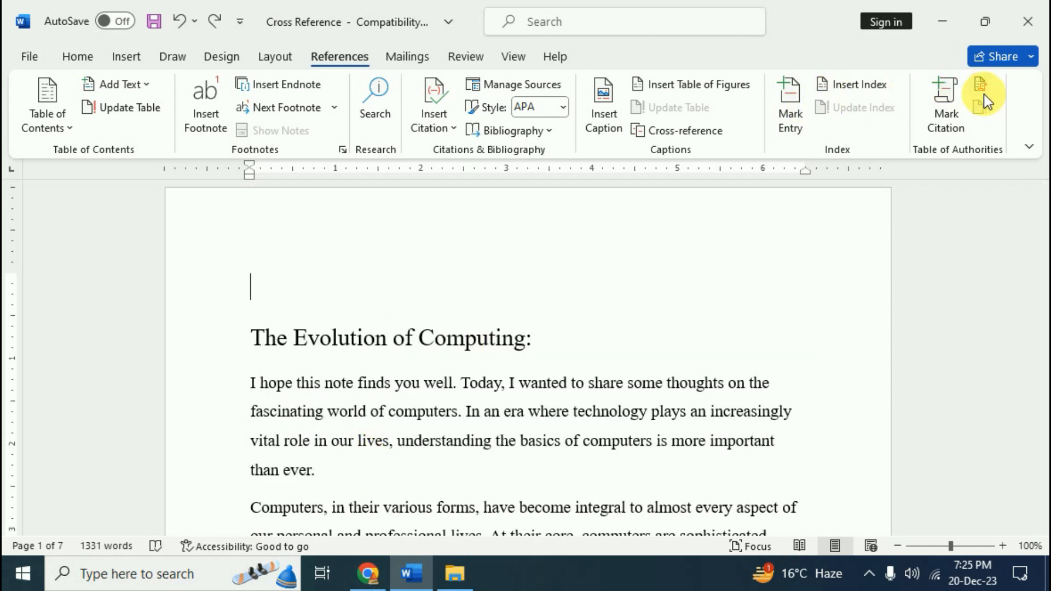
Try Cases-only and Regulations-only tables of authorities, undoing each one
{"action": "left_click", "coordinate": [983, 94]}
{"action": "left_click", "coordinate": [564, 156]}
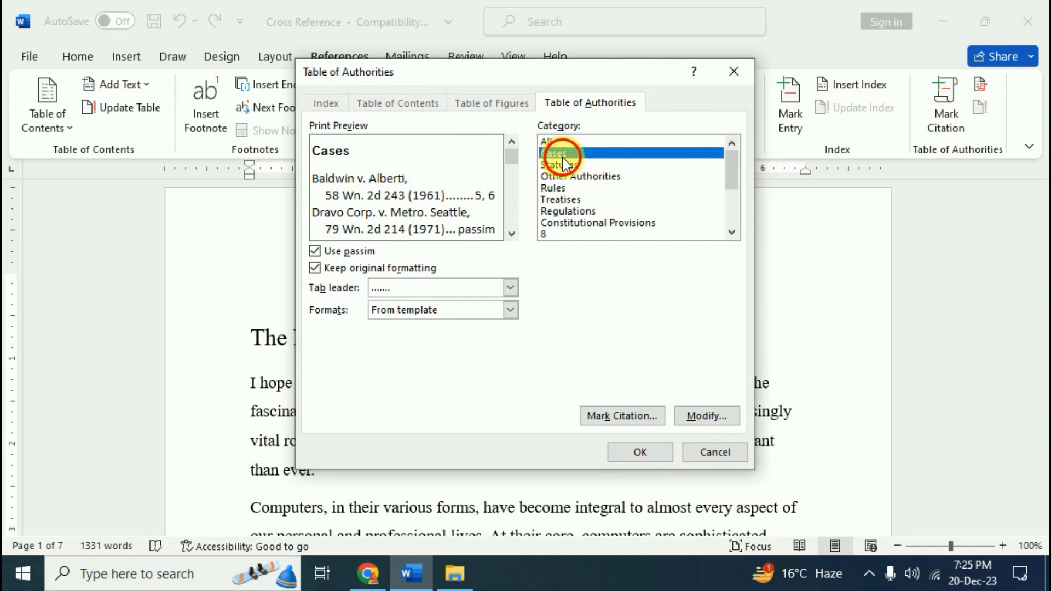
{"action": "left_click", "coordinate": [635, 454]}
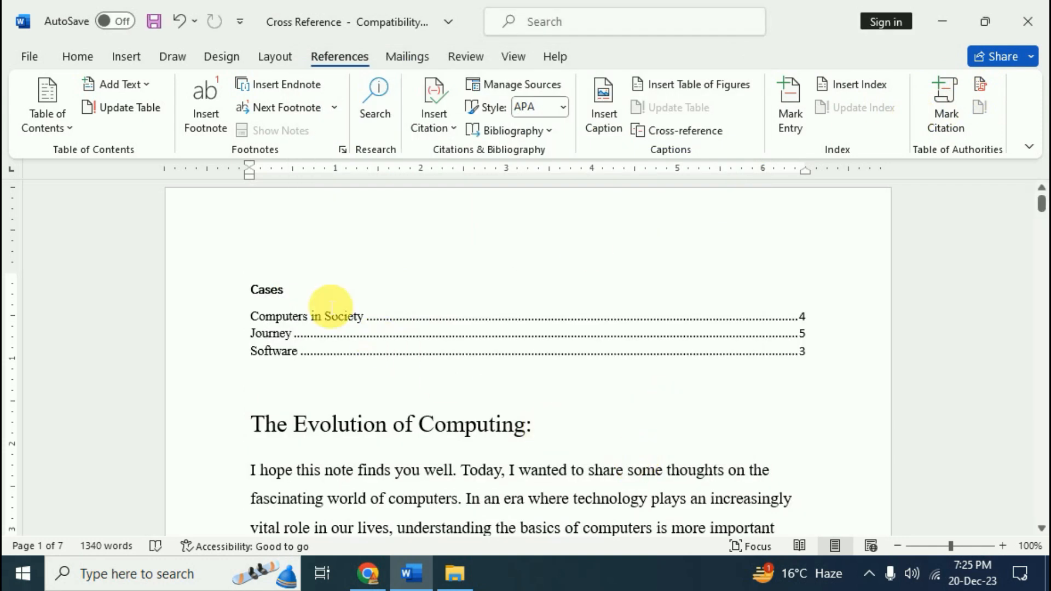
{"action": "key", "text": "ctrl+z"}
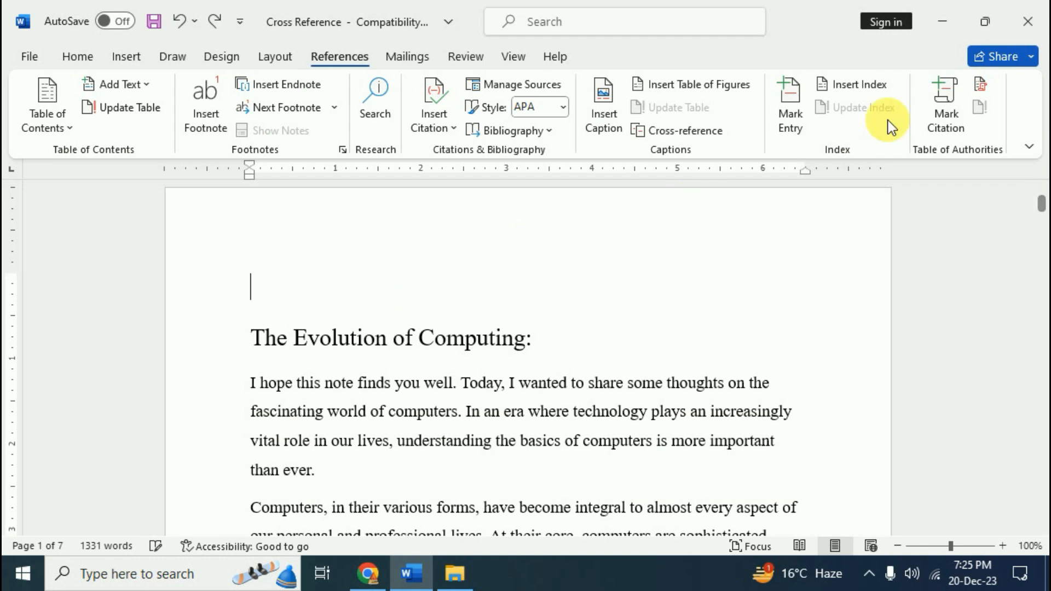
{"action": "left_click", "coordinate": [980, 84]}
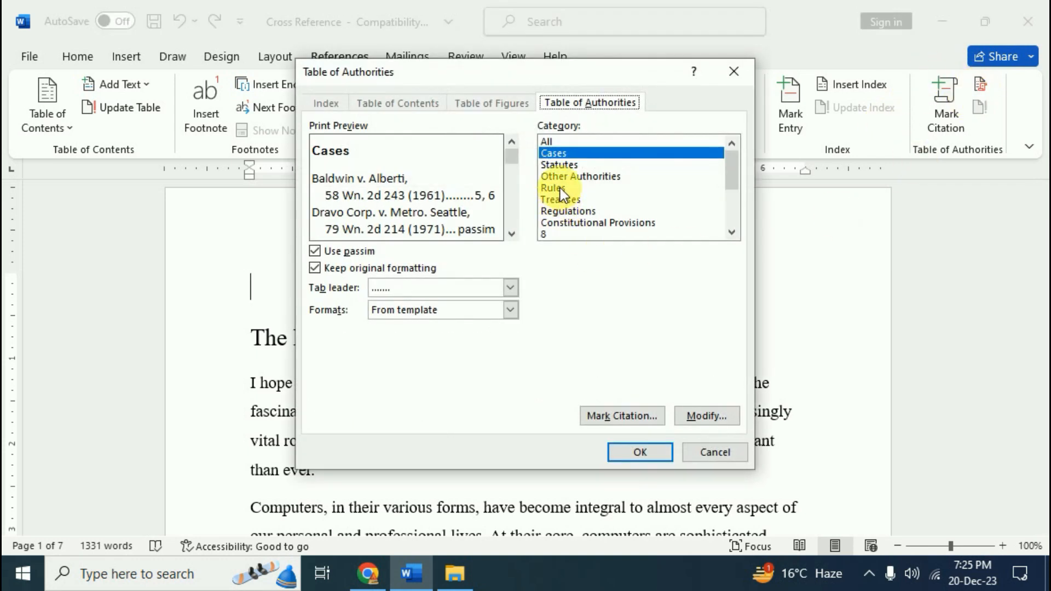
{"action": "left_click", "coordinate": [567, 211]}
{"action": "left_click", "coordinate": [638, 453]}
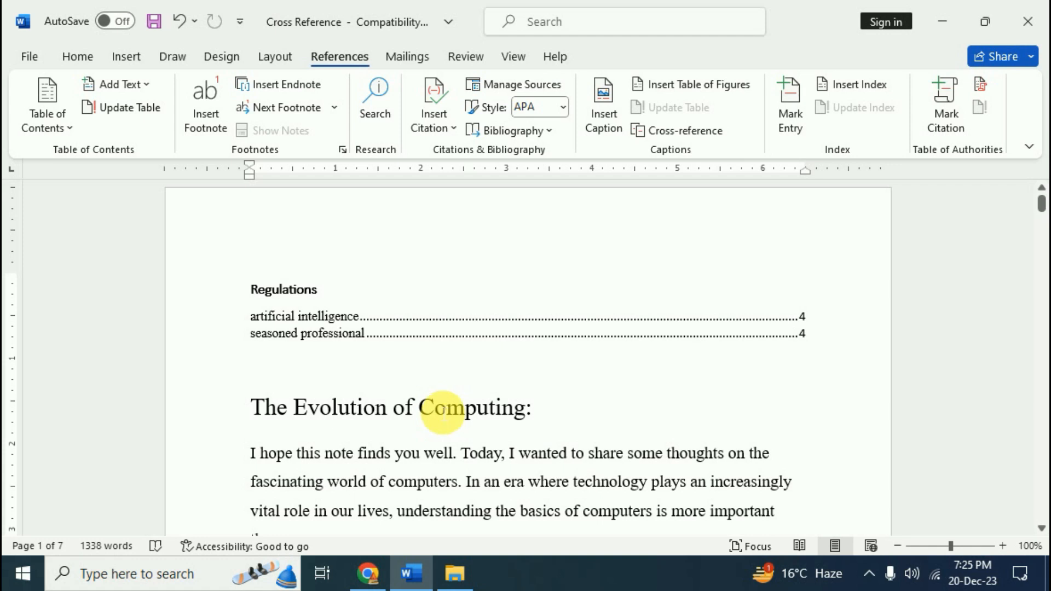
{"action": "key", "text": "ctrl+z"}
Insert a table of authorities with All categories, listing Cases and Regulations
{"action": "left_click", "coordinate": [979, 85]}
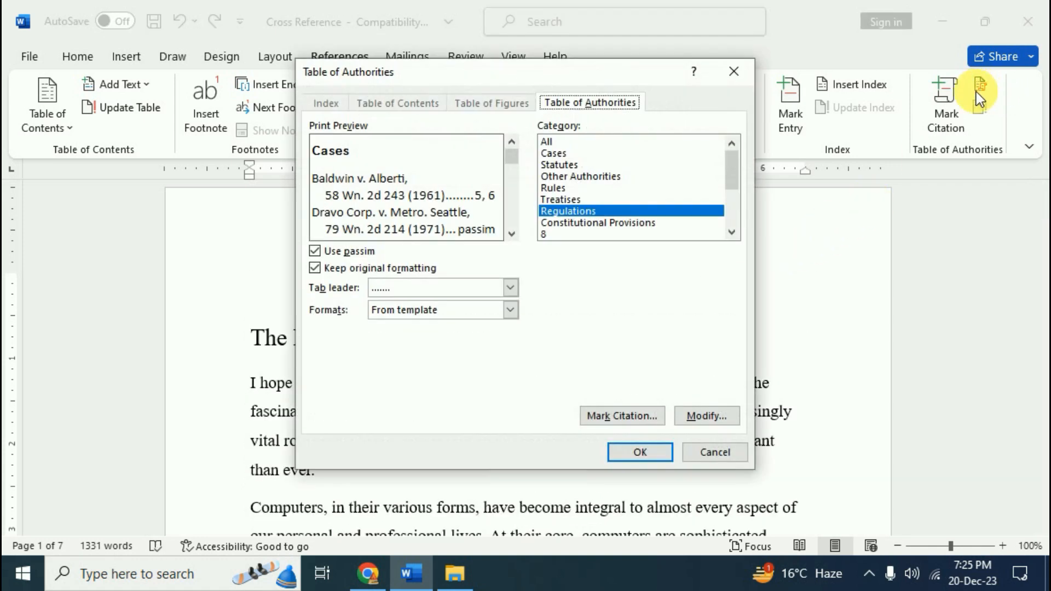
{"action": "left_click", "coordinate": [557, 142]}
{"action": "left_click", "coordinate": [634, 452]}
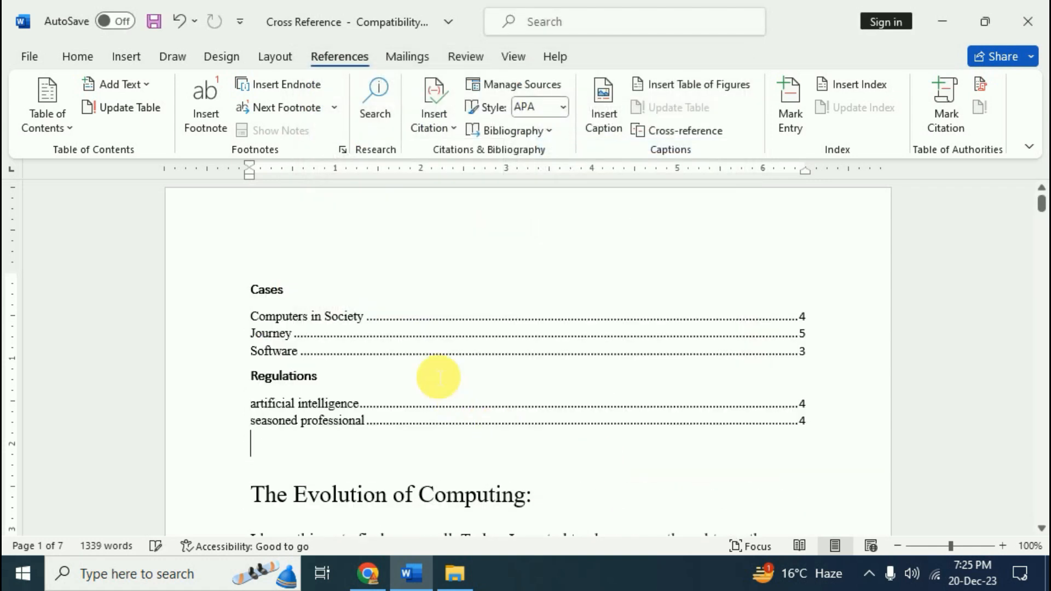